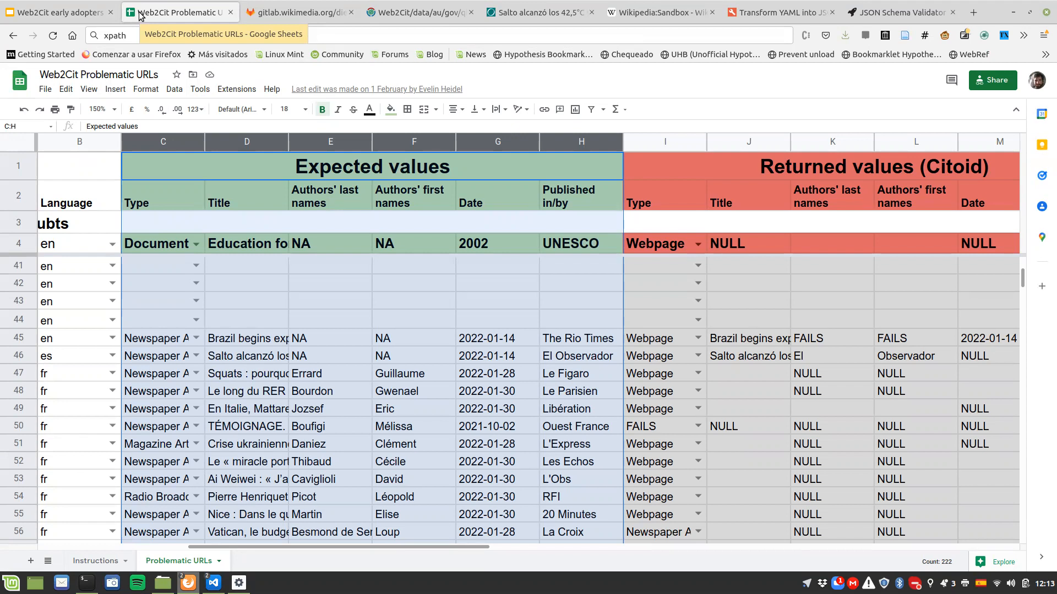
# Step: Select row 46 with the El Observador article, bring its URL column into view and set the sheet zoom to 200%
pyautogui.click(20, 358)
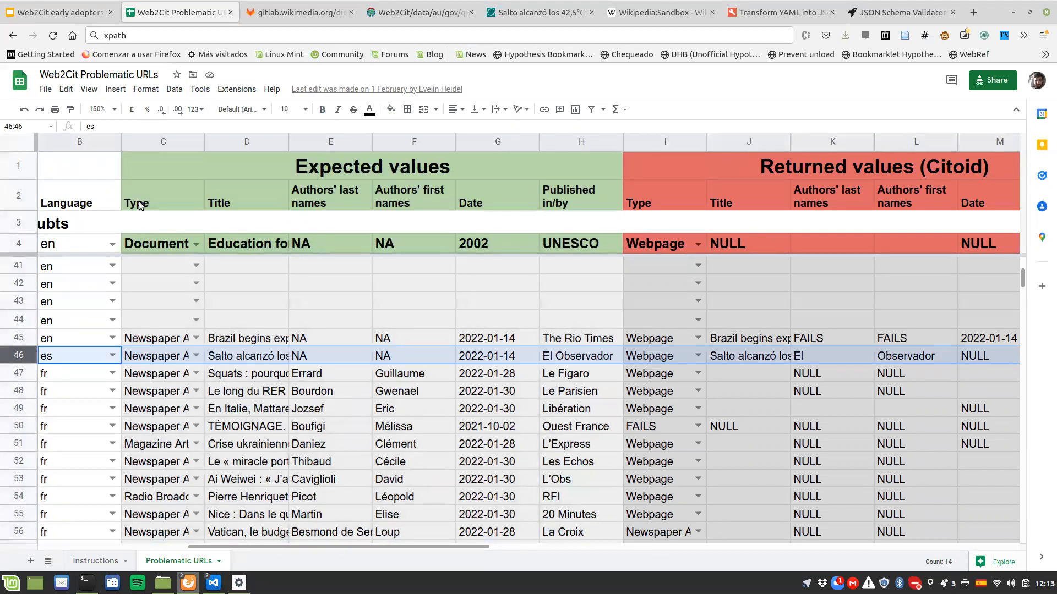
pyautogui.hotkey('alt', 'Tab')
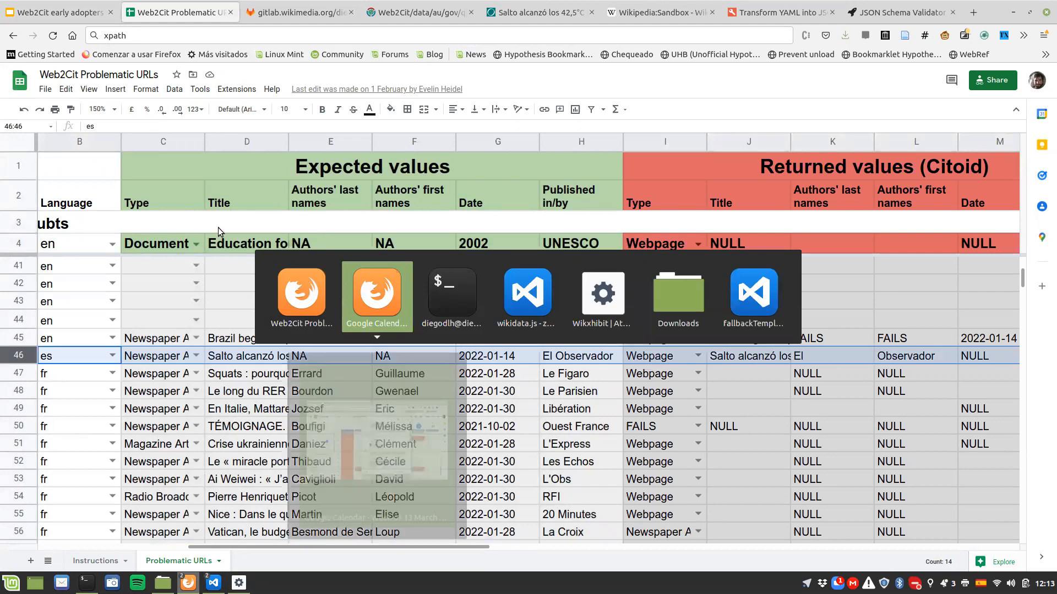
pyautogui.press('Escape')
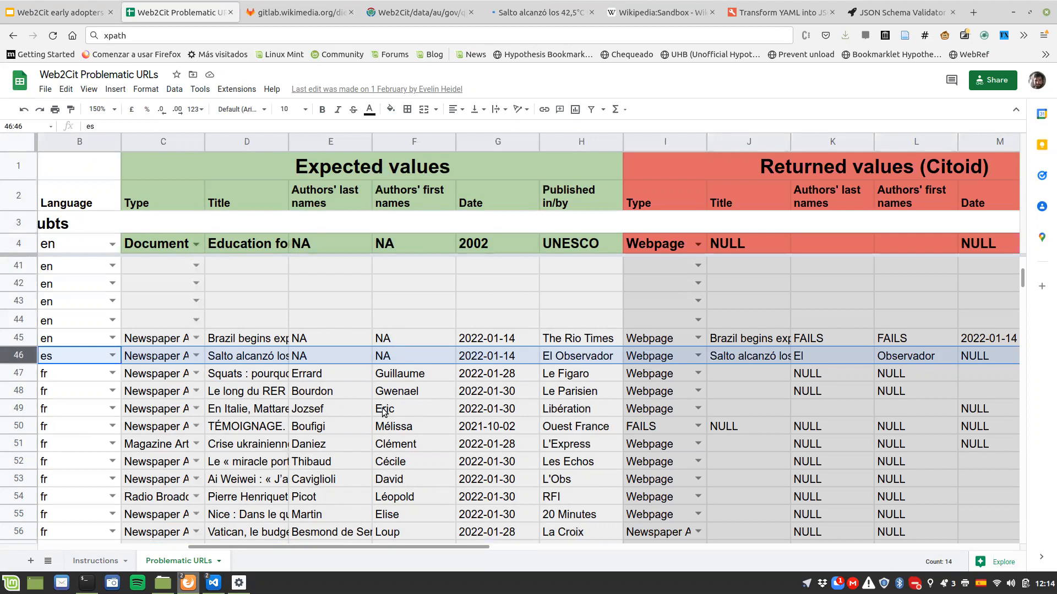
pyautogui.hscroll(-5, 318, 352)
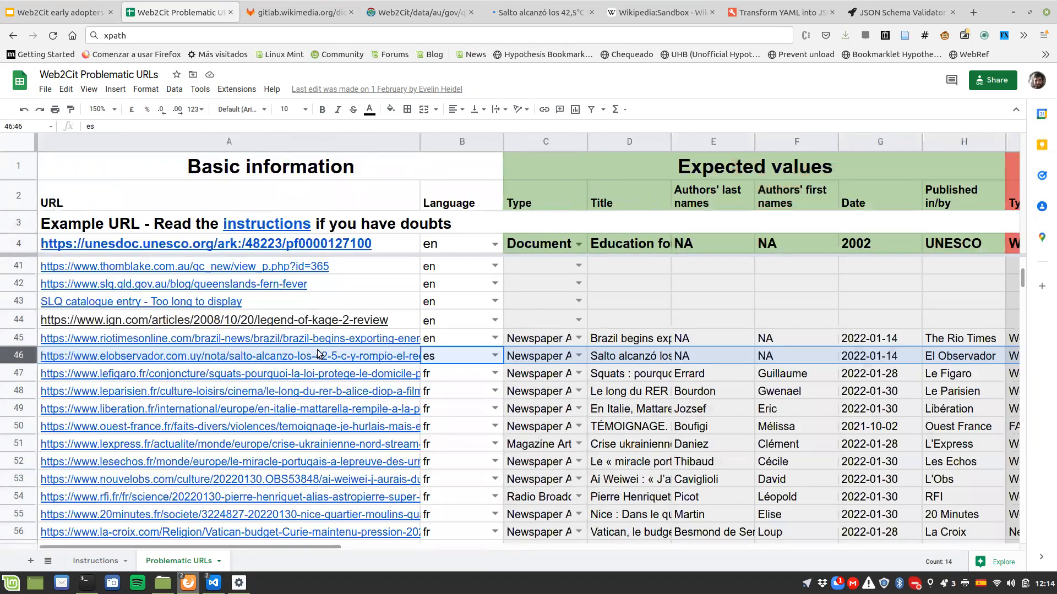
pyautogui.moveTo(318, 353)
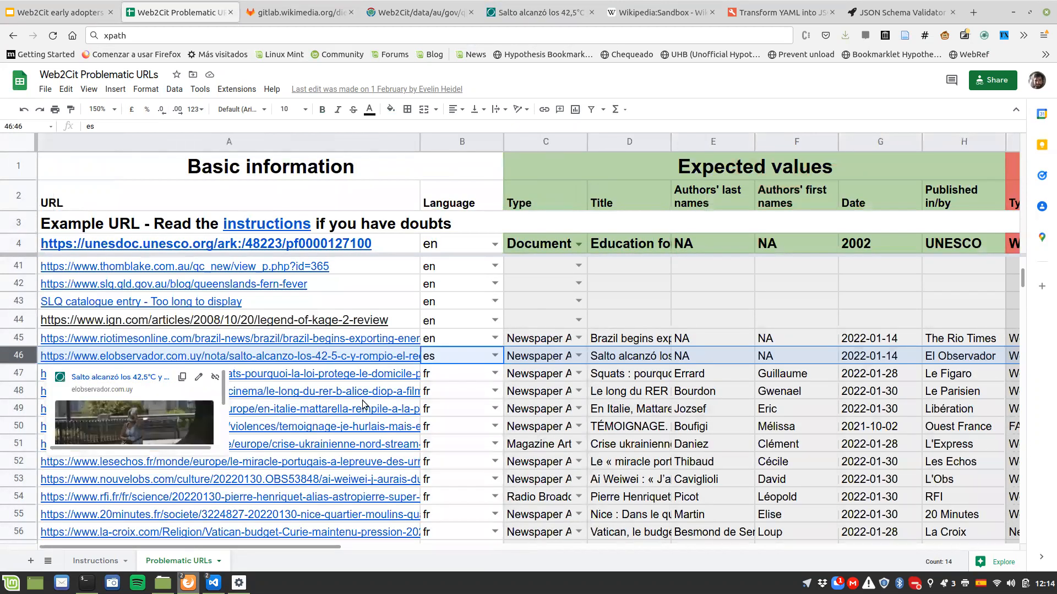
pyautogui.click(114, 110)
pyautogui.click(101, 234)
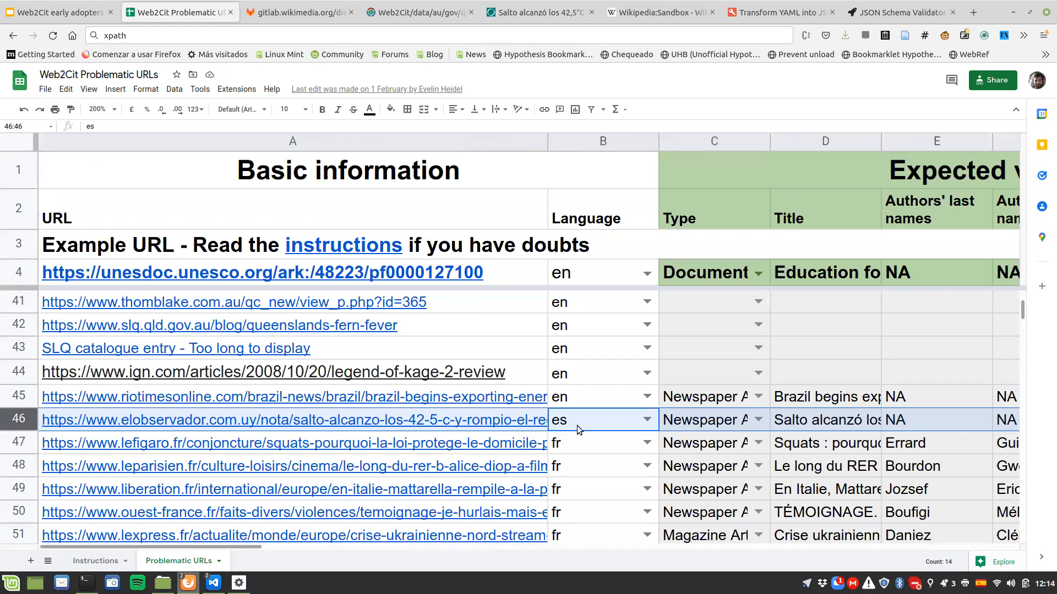
# Step: Examine the El Observador article's language and expected type, title, author names, date and publisher in row 46
pyautogui.click(577, 425)
pyautogui.press('Right')
pyautogui.press('Right')
pyautogui.press('Left')
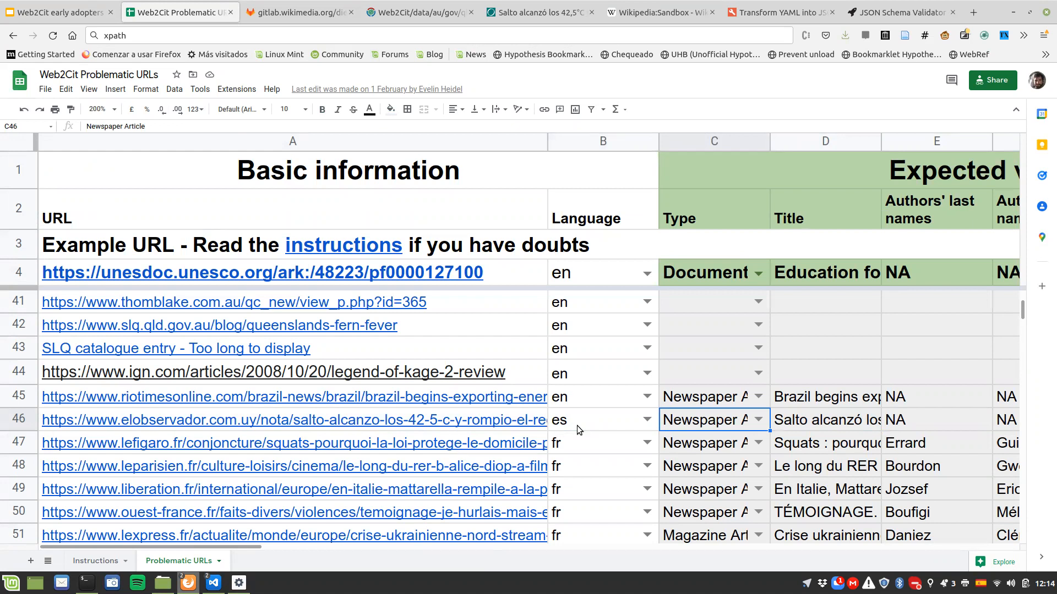
pyautogui.press('Right')
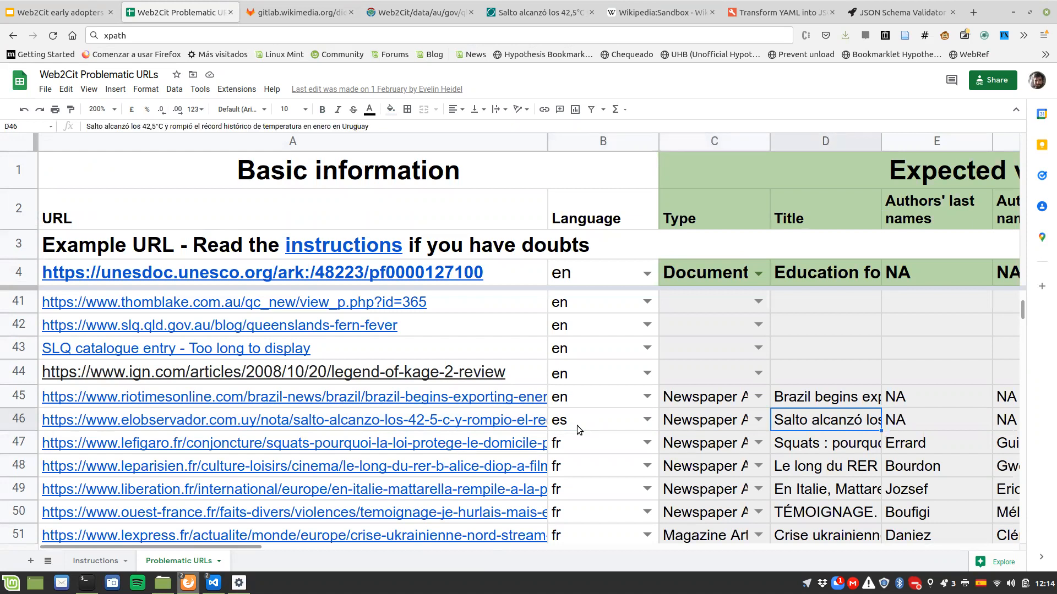
pyautogui.press('Right')
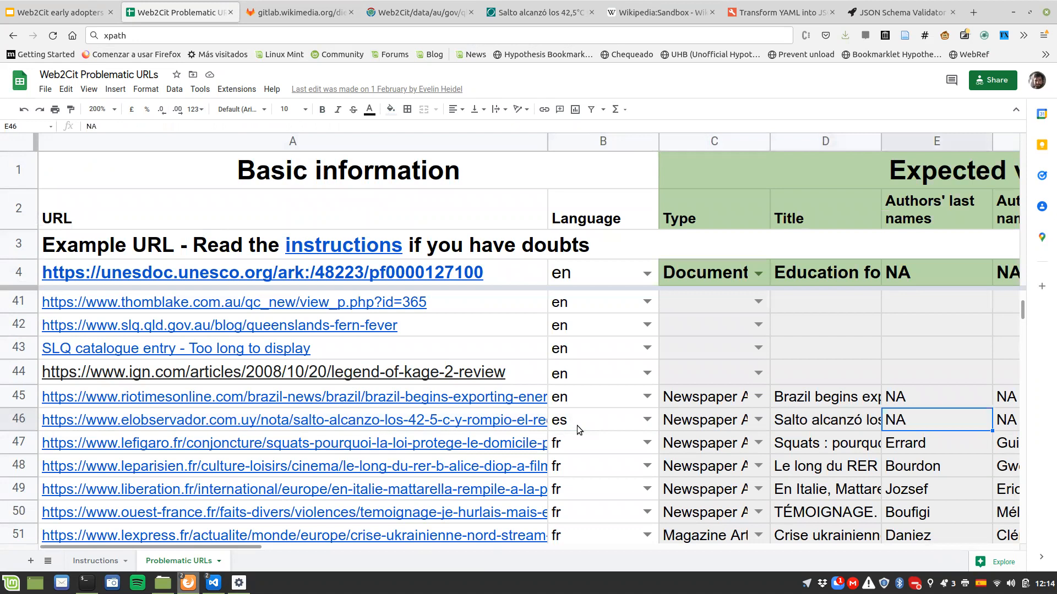
pyautogui.hscroll(5, 577, 425)
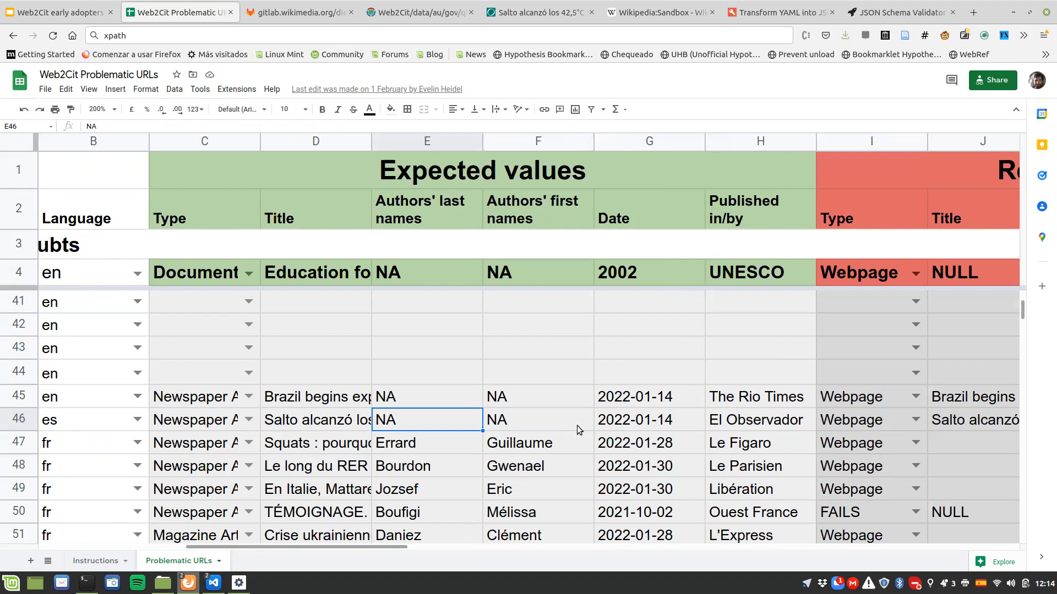
pyautogui.press('Right')
pyautogui.press('Right')
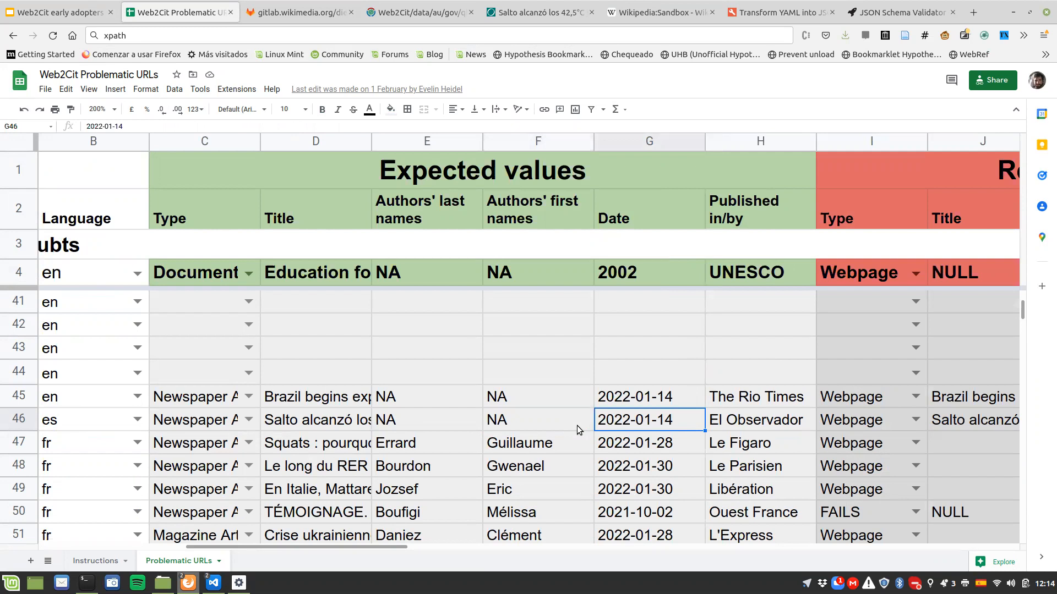
pyautogui.press('Right')
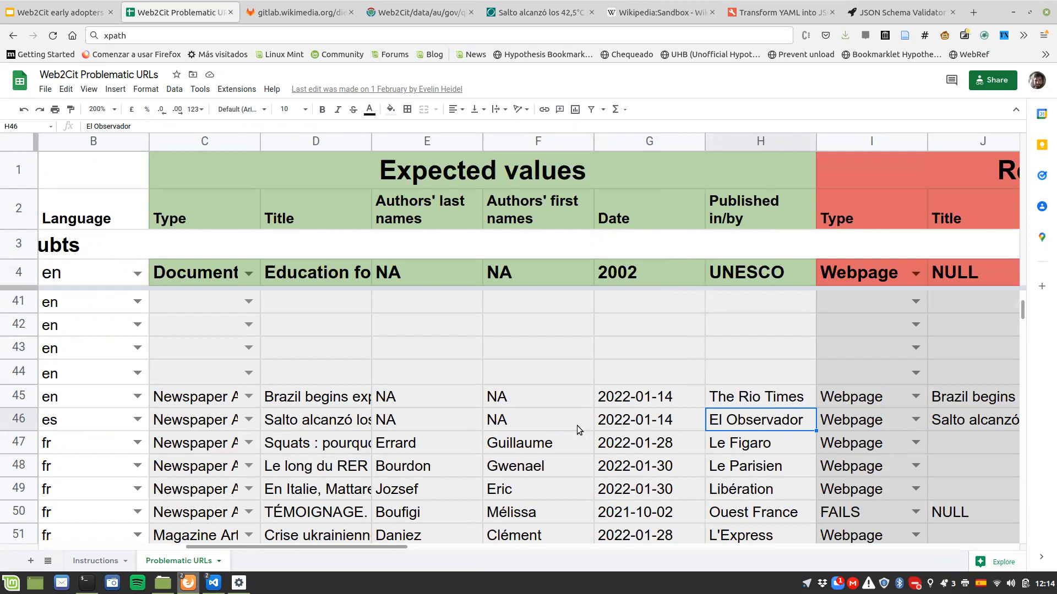
# Step: Review the type, title, author names and date returned by Citoid for the article in row 46
pyautogui.press('Right')
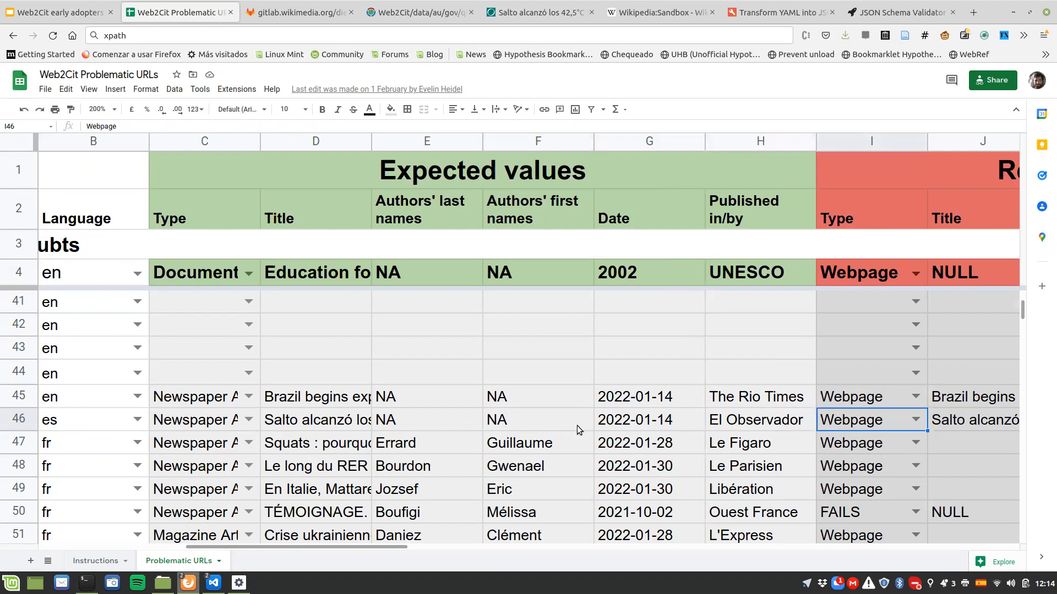
pyautogui.press('Right')
pyautogui.press('Right')
pyautogui.press('Right')
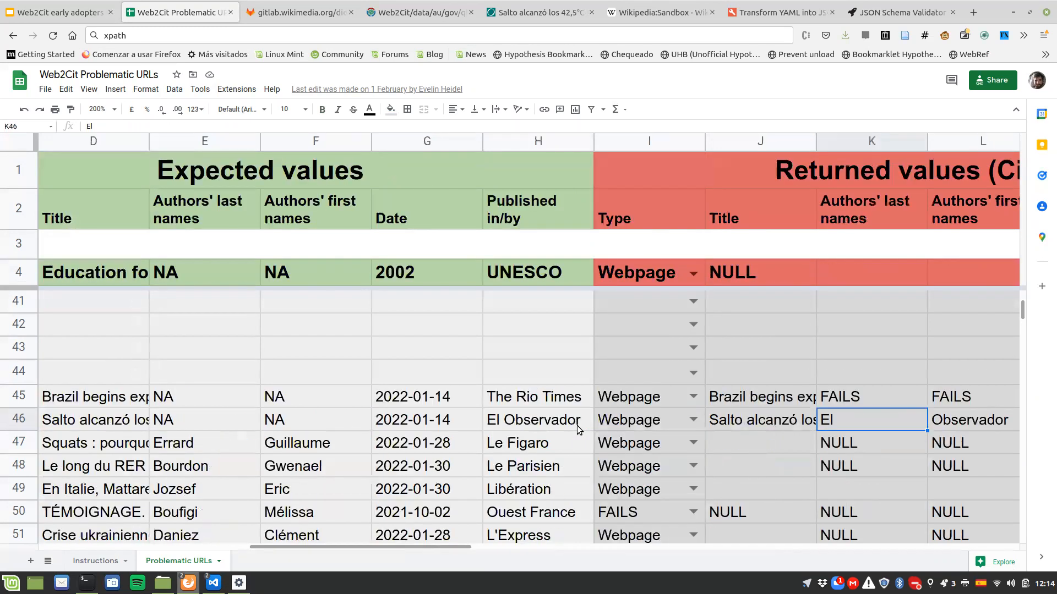
pyautogui.press('Left')
pyautogui.press('Left')
pyautogui.press('Left')
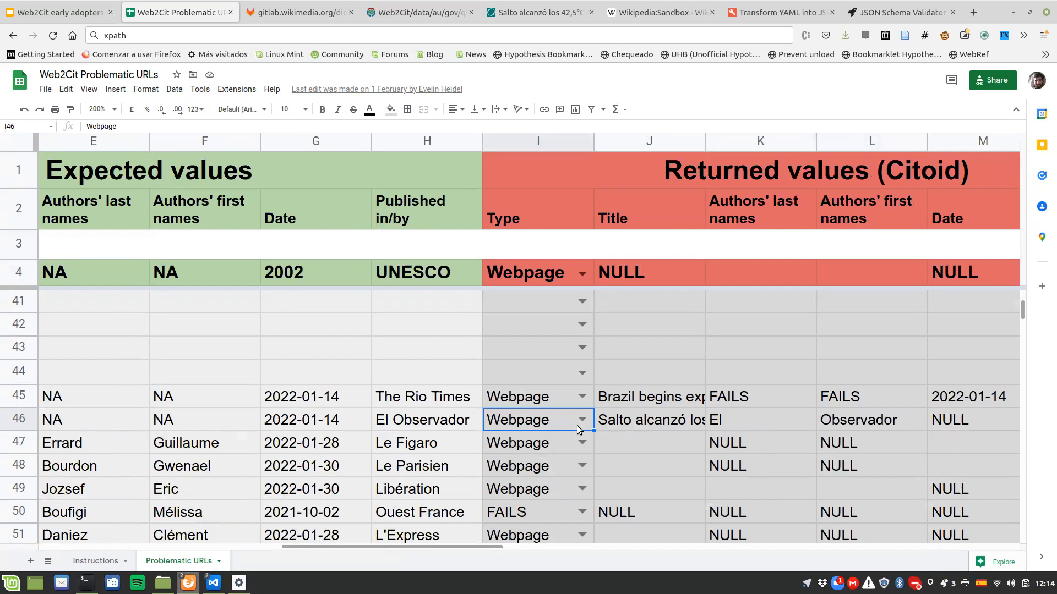
pyautogui.press('Right')
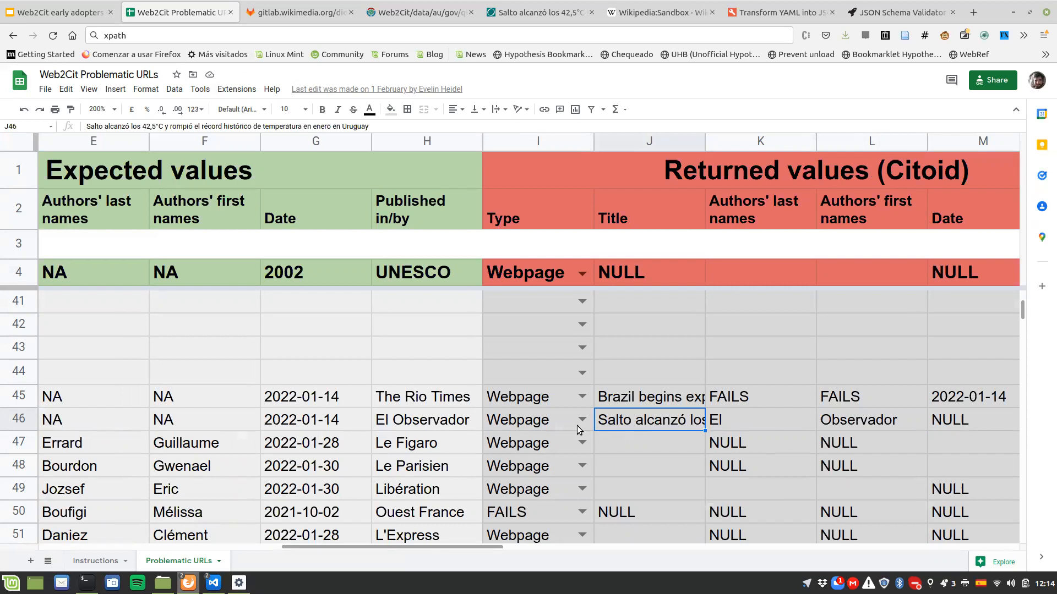
pyautogui.press('Right')
pyautogui.press('Right')
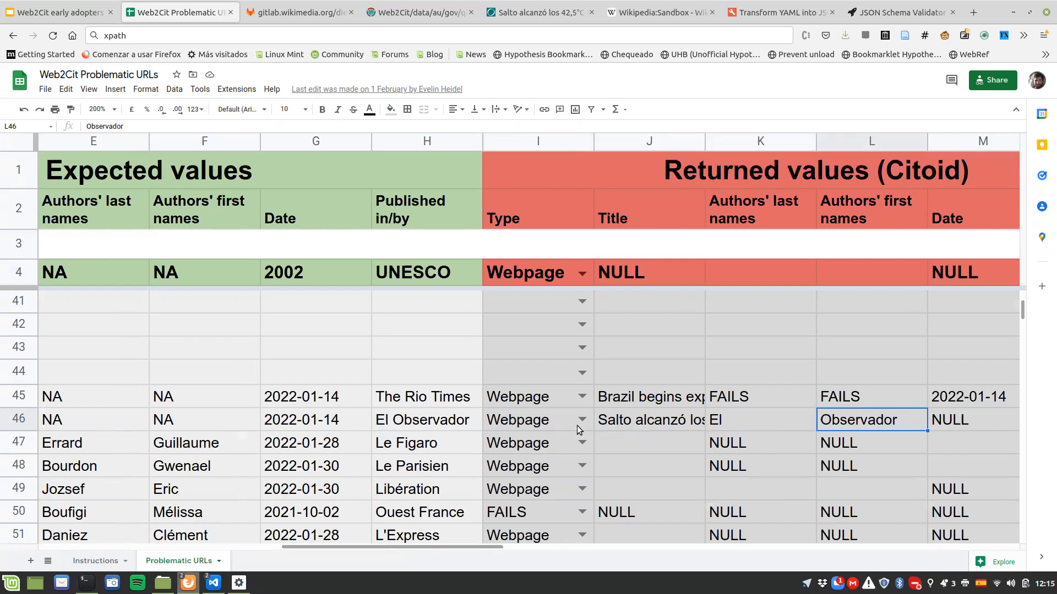
pyautogui.press('Right')
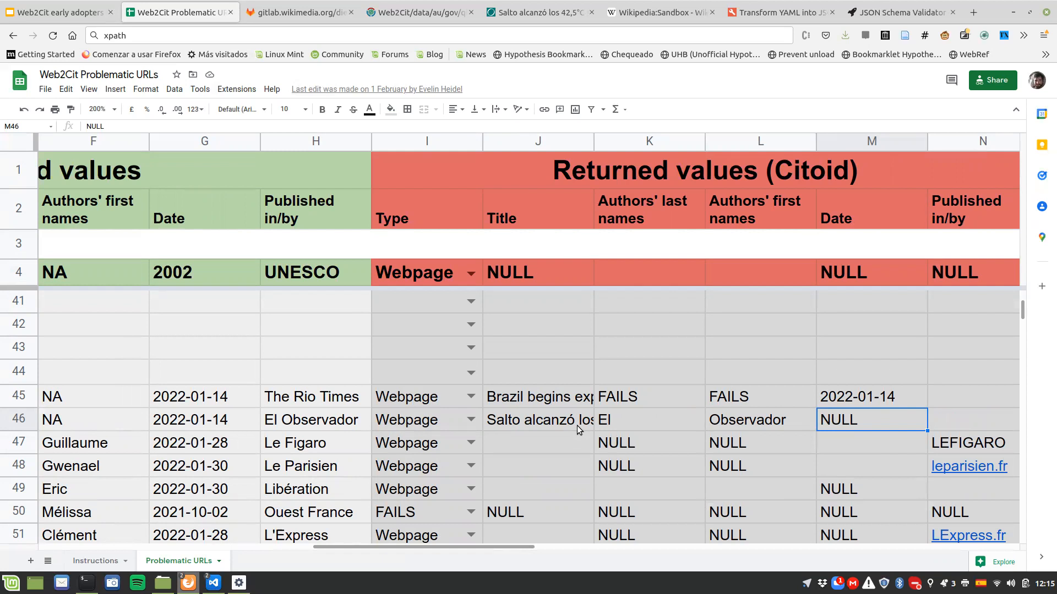
# Step: Go back along row 46 to the cell holding the El Observador article's URL
pyautogui.press('Left')
pyautogui.press('Left')
pyautogui.press('Left')
pyautogui.press('Left')
pyautogui.press('Left')
pyautogui.press('Left')
pyautogui.press('Left')
pyautogui.press('Left')
pyautogui.press('Left')
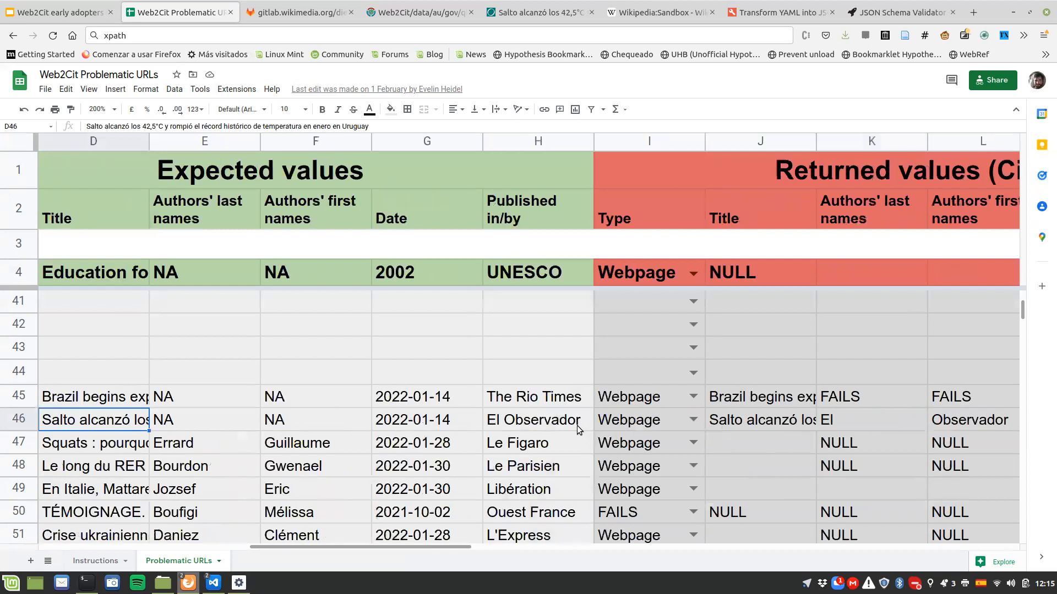
pyautogui.press('Left')
pyautogui.press('Left')
pyautogui.press('Left')
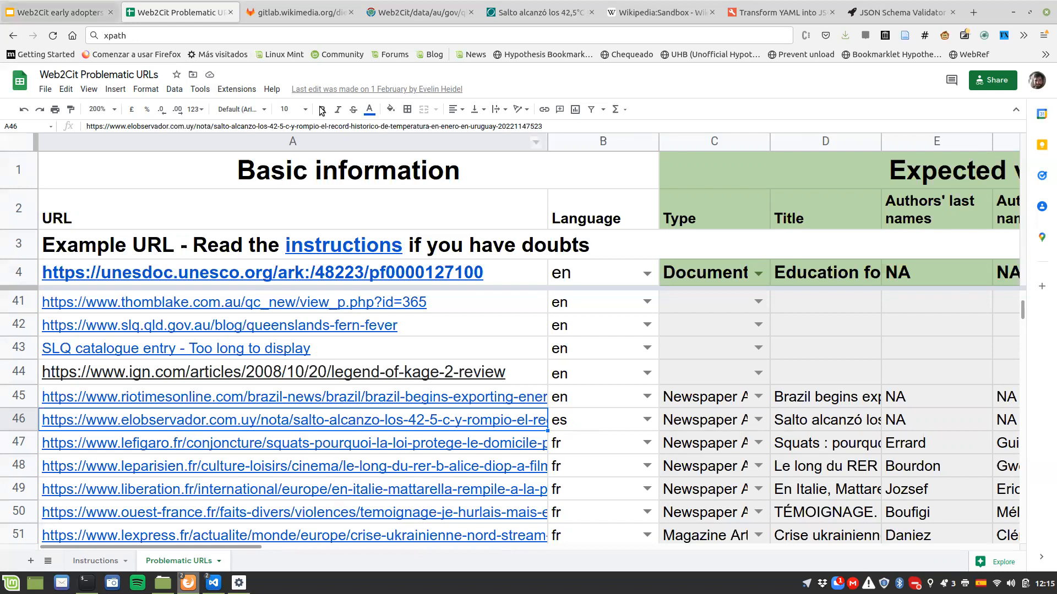
pyautogui.hotkey('ctrl', 'alt', 'Down')
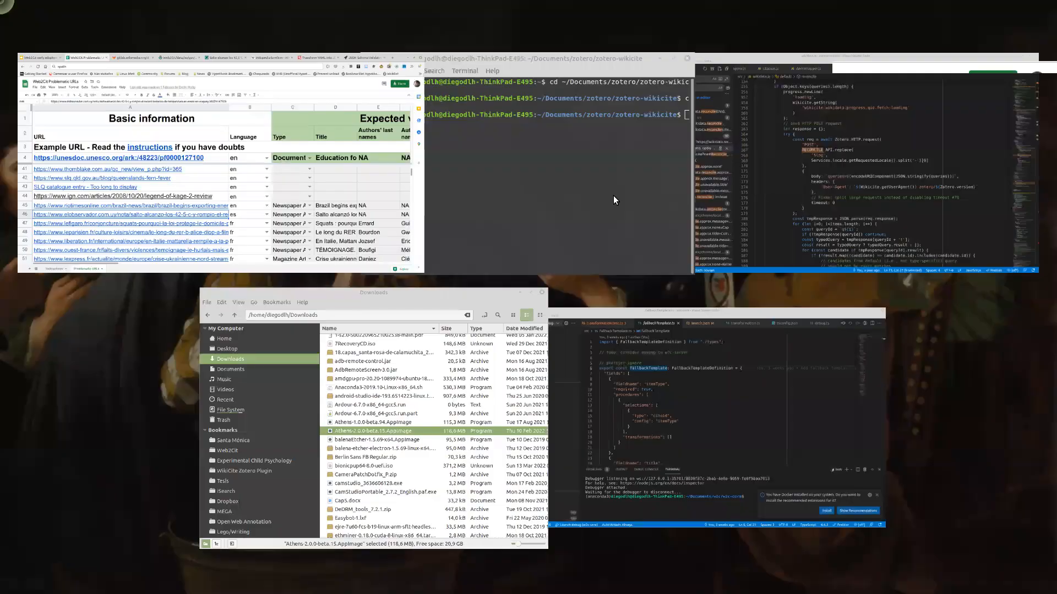
pyautogui.press('Escape')
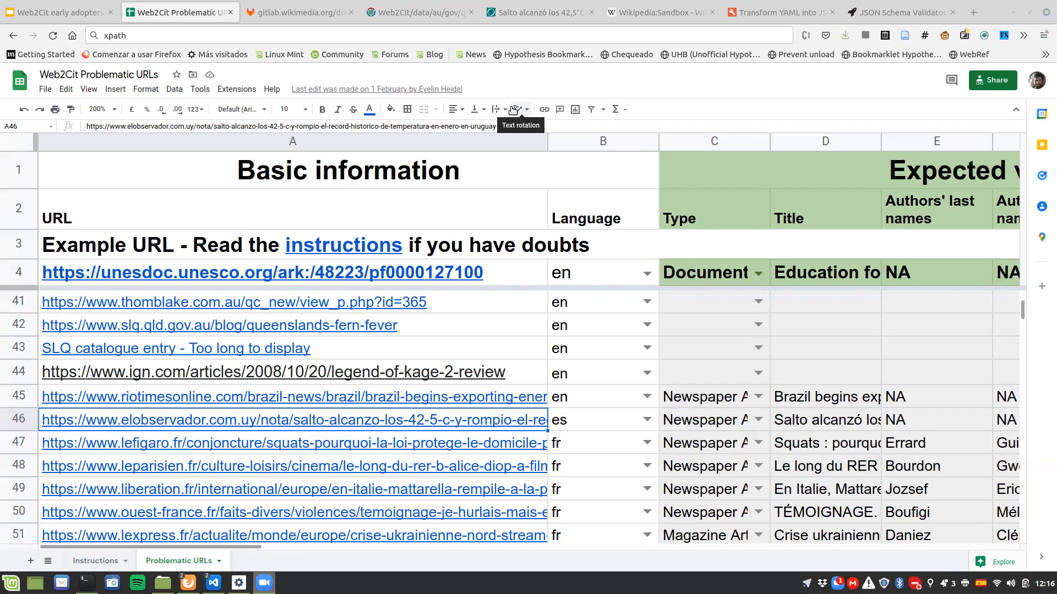
pyautogui.moveTo(215, 277)
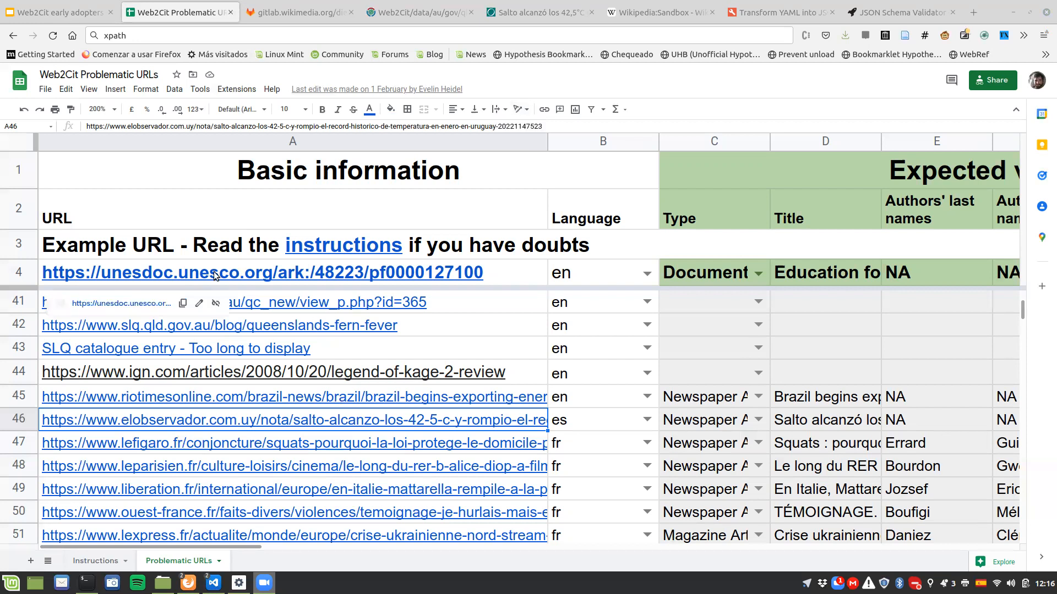
pyautogui.moveTo(482, 392)
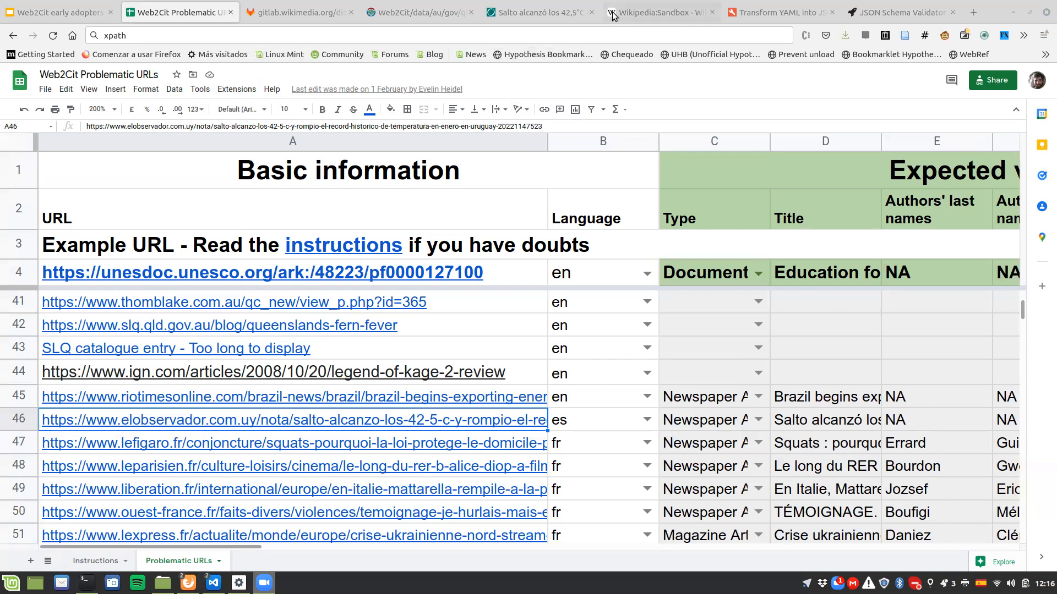
# Step: Switch to the Wikipedia Sandbox page and open it for visual editing, resuming the earlier edit
pyautogui.click(660, 13)
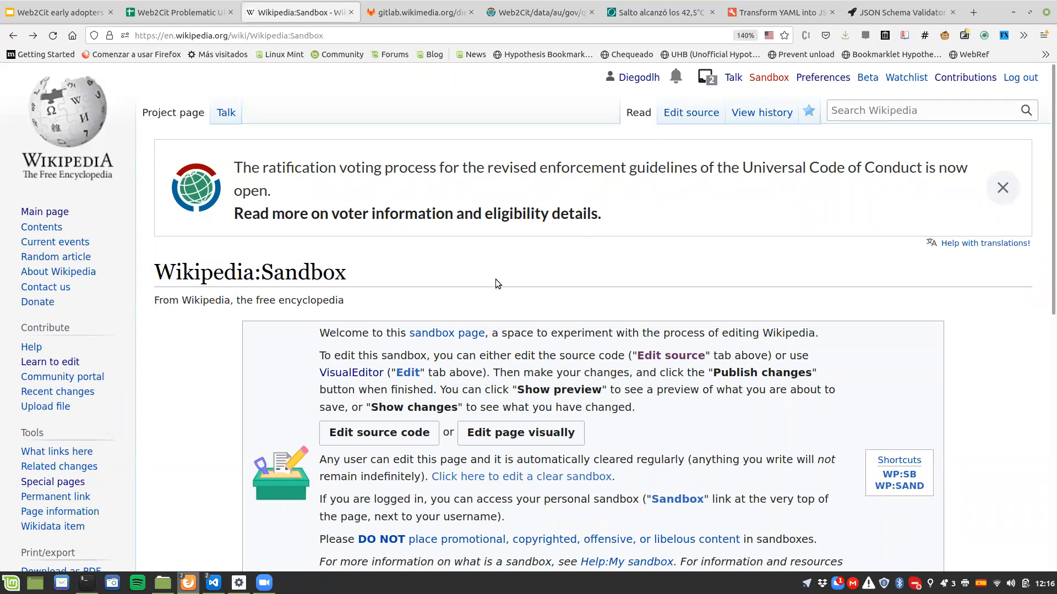
pyautogui.scroll(-3, 495, 279)
pyautogui.click(497, 337)
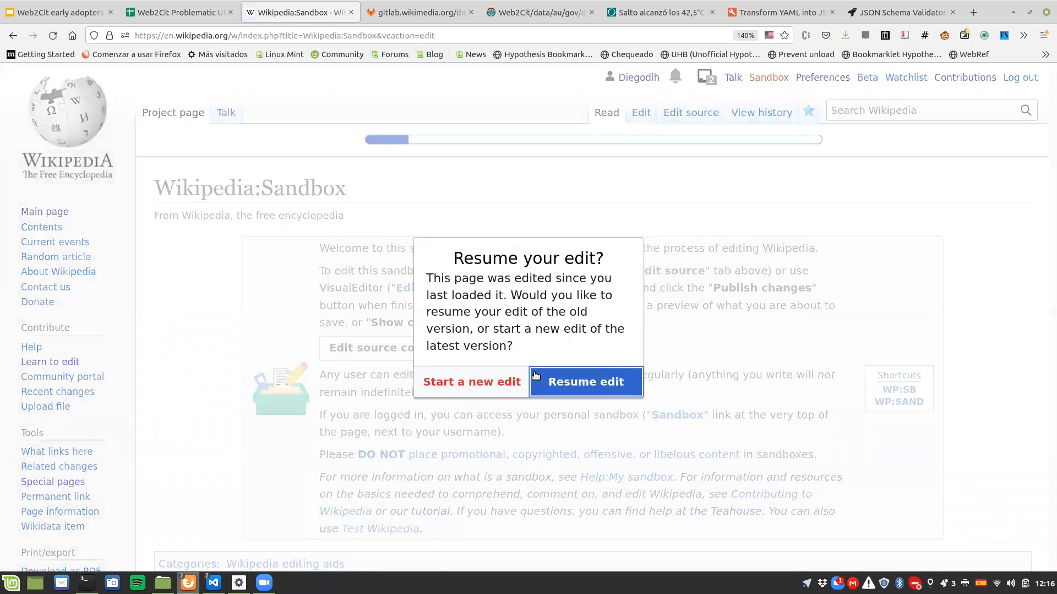
pyautogui.click(535, 376)
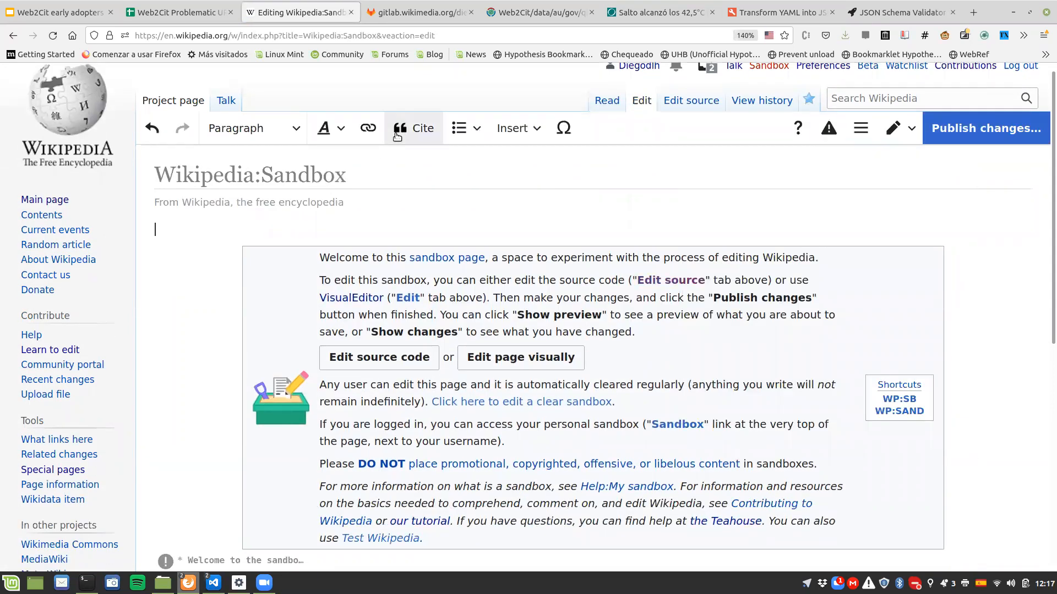
# Step: Place the El Observador article's tab just before the Wikipedia Sandbox tab and copy the article's web address
pyautogui.click(627, 14)
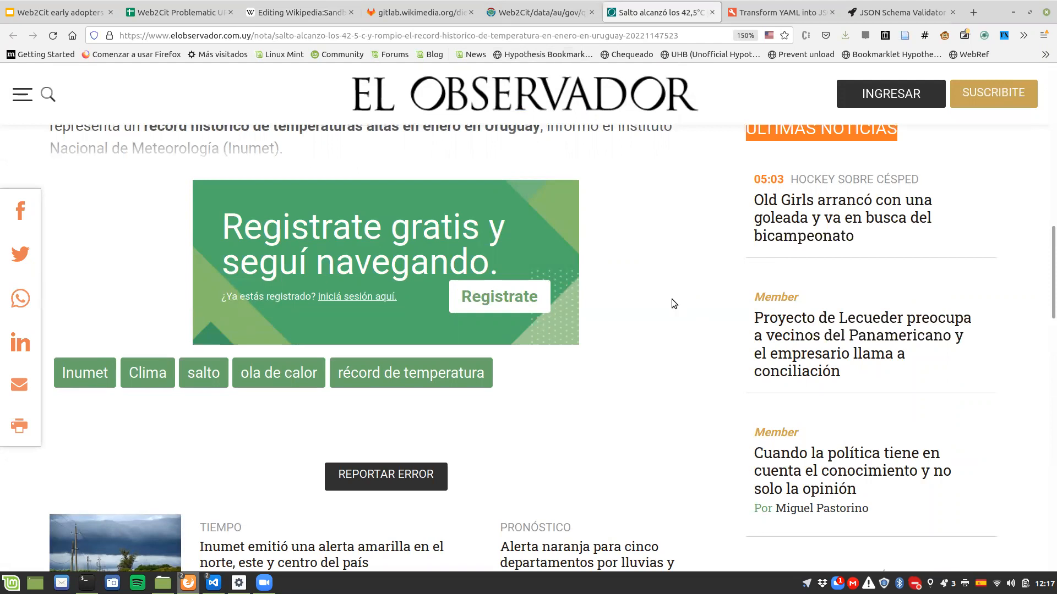
pyautogui.scroll(15, 671, 298)
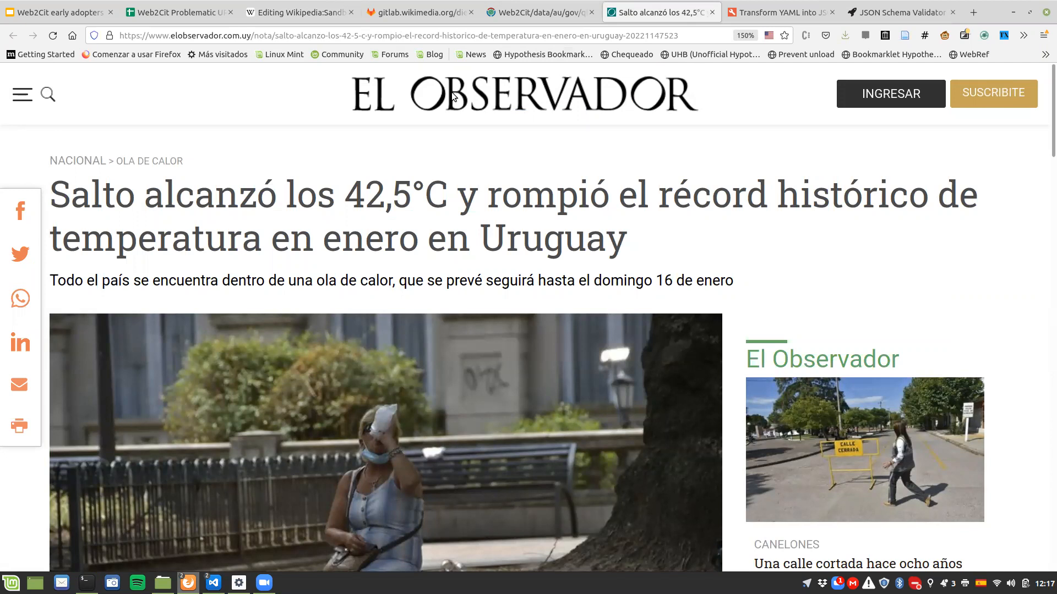
pyautogui.press('alt')
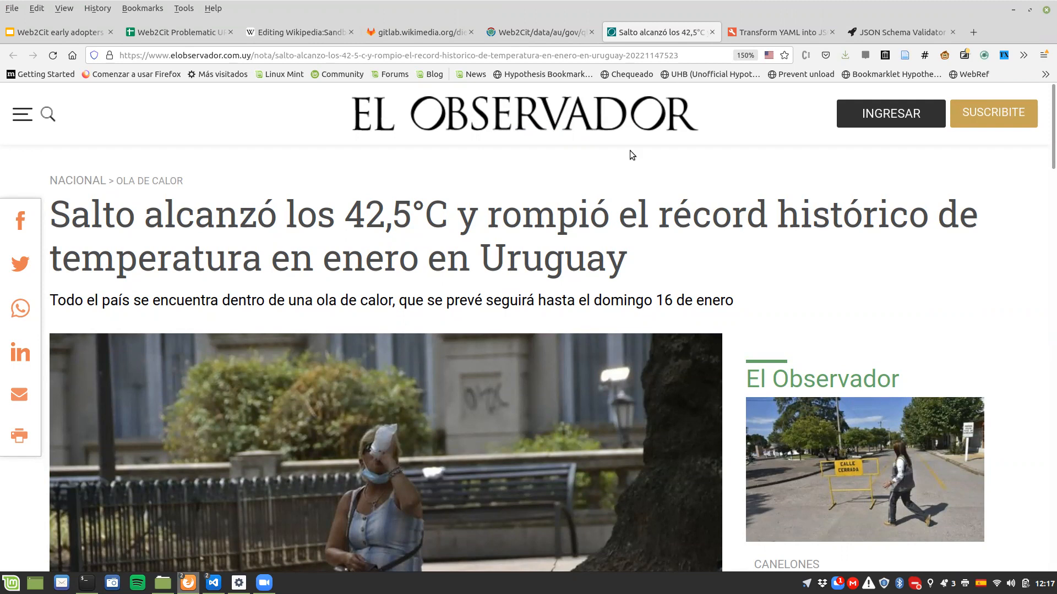
pyautogui.moveTo(645, 22); pyautogui.dragTo(330, 22)
pyautogui.click(284, 35)
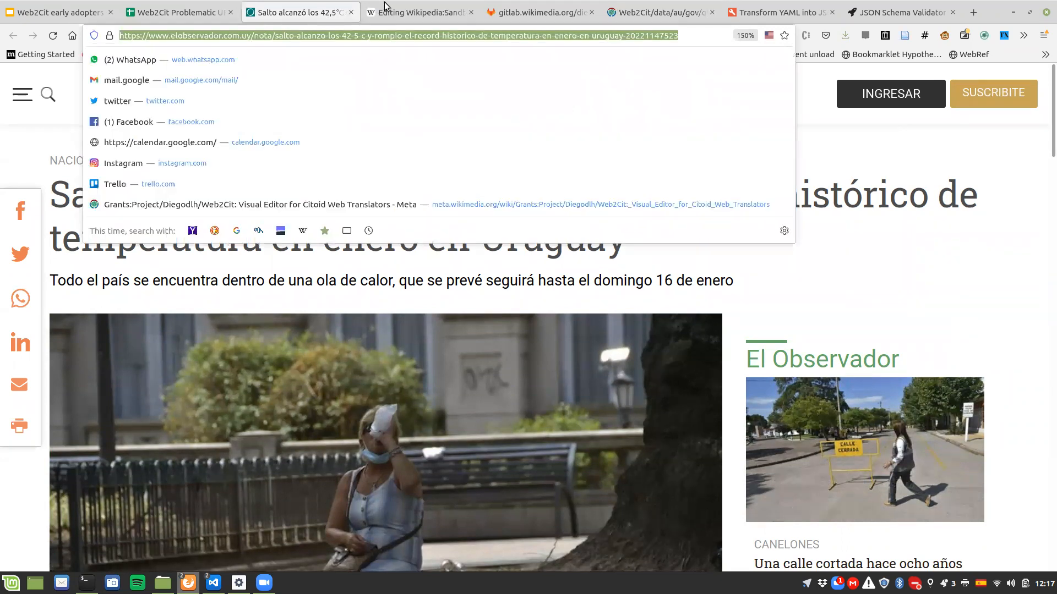
# Step: Generate an automatic citation in the sandbox from the copied El Observador URL and highlight its source type
pyautogui.hotkey('ctrl', 'Tab')
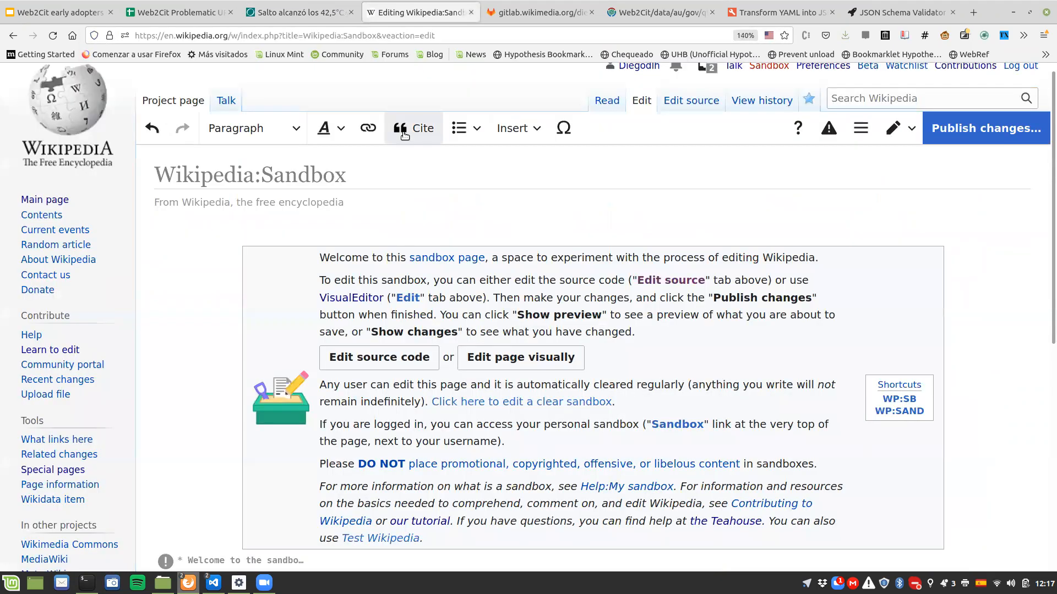
pyautogui.click(404, 132)
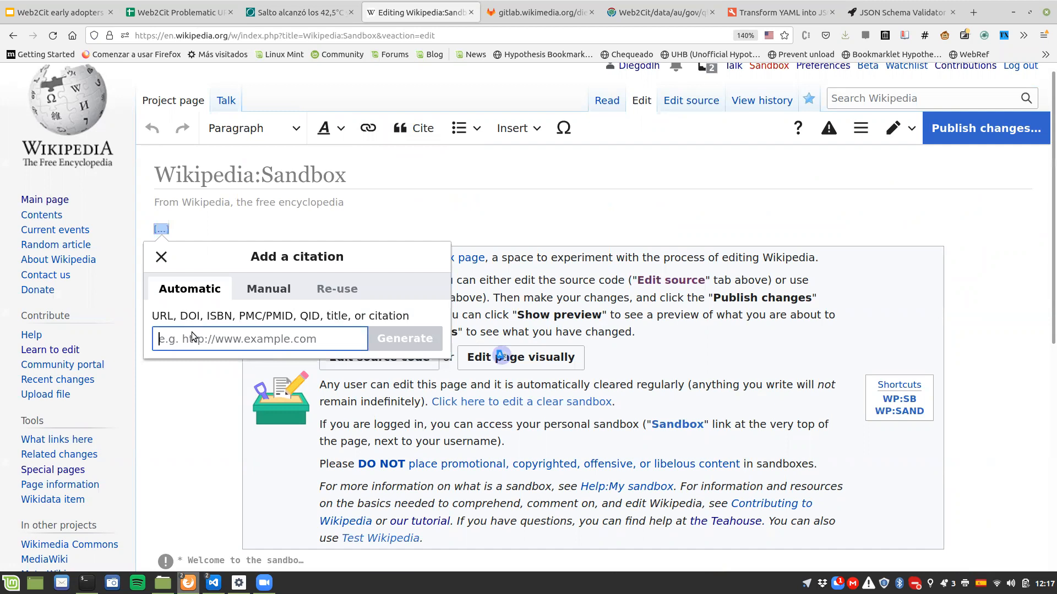
pyautogui.hotkey('ctrl', 'b')
pyautogui.hotkey('ctrl', 'b')
pyautogui.hotkey('ctrl', 'v')
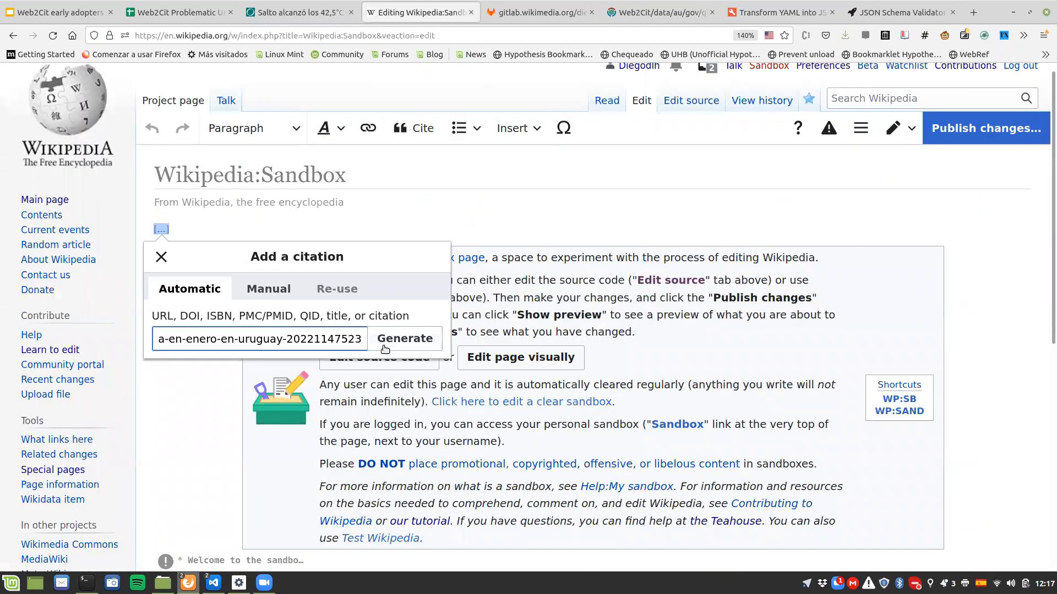
pyautogui.click(384, 346)
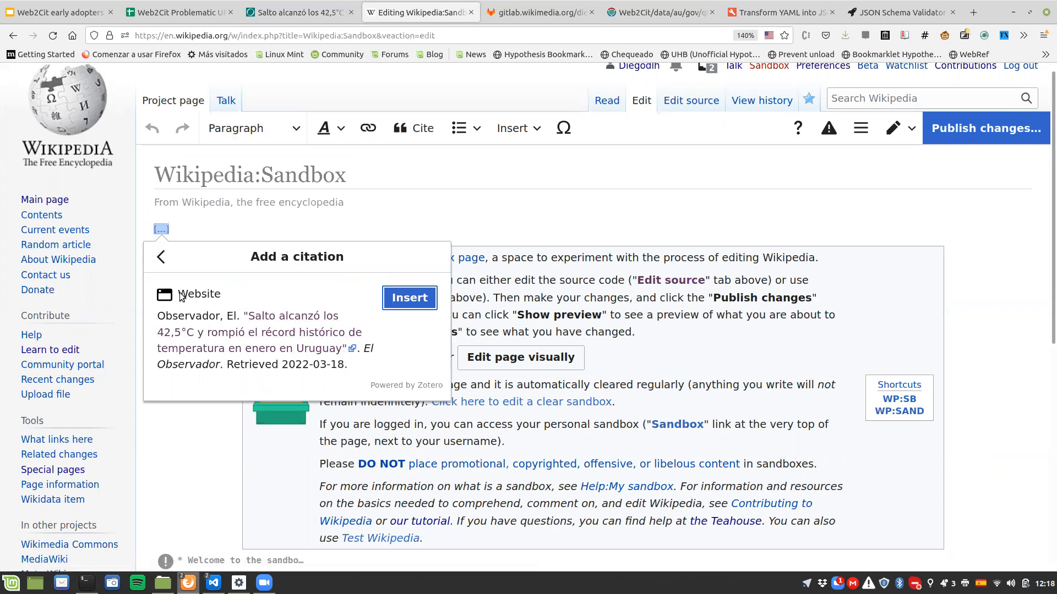
pyautogui.moveTo(179, 296); pyautogui.dragTo(222, 293)
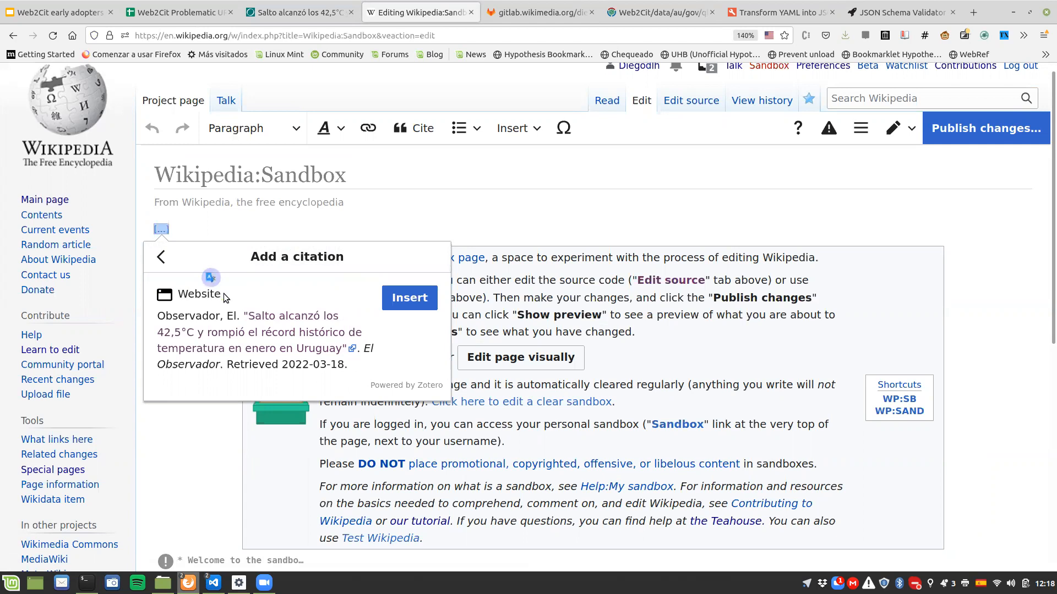
# Step: Highlight the author and website name in the generated citation, and check the Proposed workflow slide
pyautogui.moveTo(157, 317); pyautogui.dragTo(240, 318)
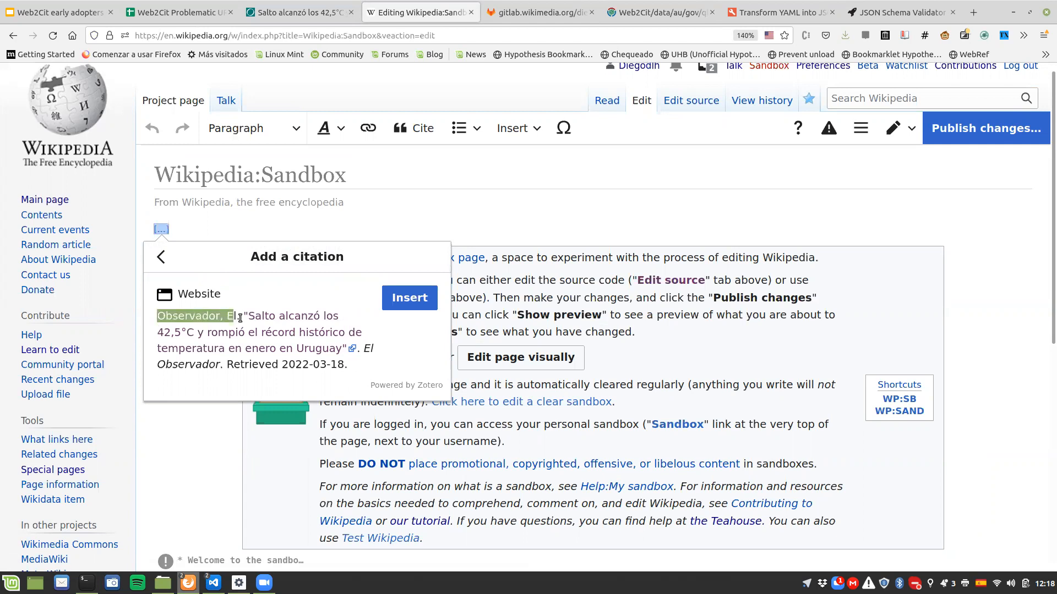
pyautogui.click(233, 318)
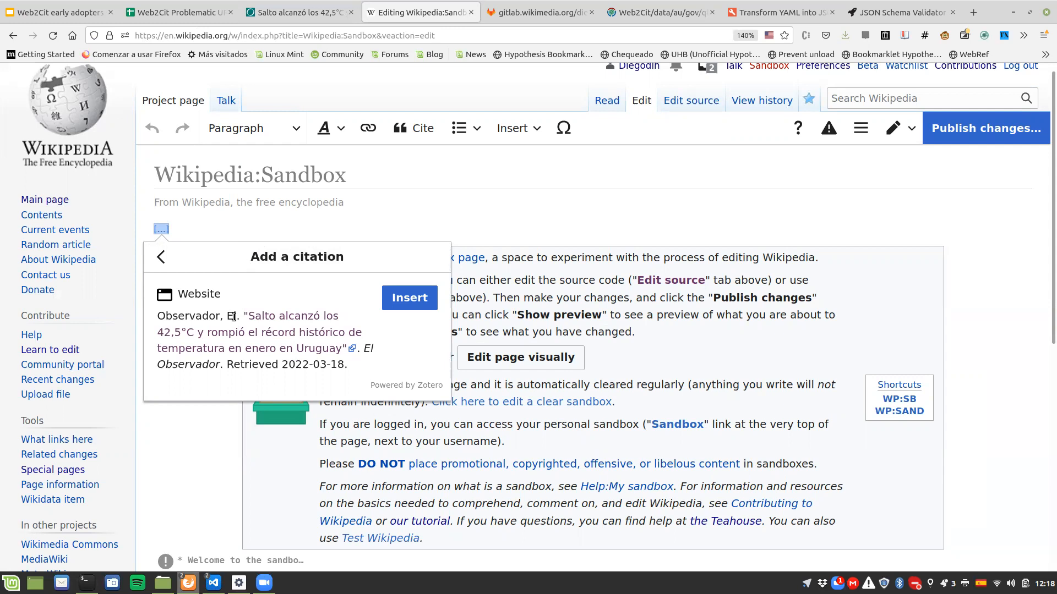
pyautogui.moveTo(226, 365)
pyautogui.mouseDown()
pyautogui.moveTo(352, 366)
pyautogui.moveTo(377, 349)
pyautogui.moveTo(309, 365)
pyautogui.moveTo(223, 366)
pyautogui.mouseUp()
pyautogui.click(349, 365)
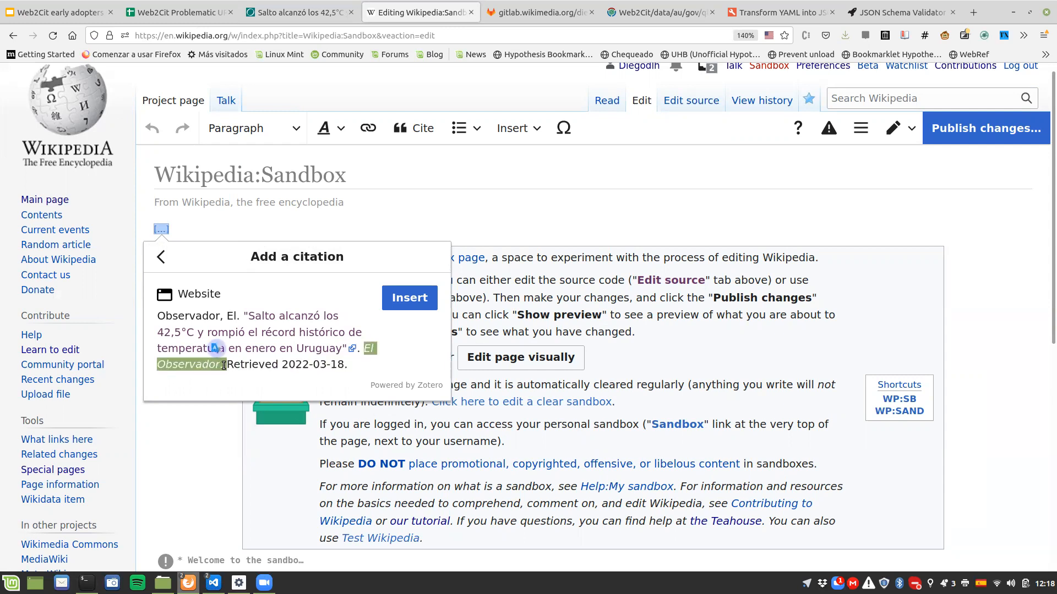
pyautogui.click(224, 366)
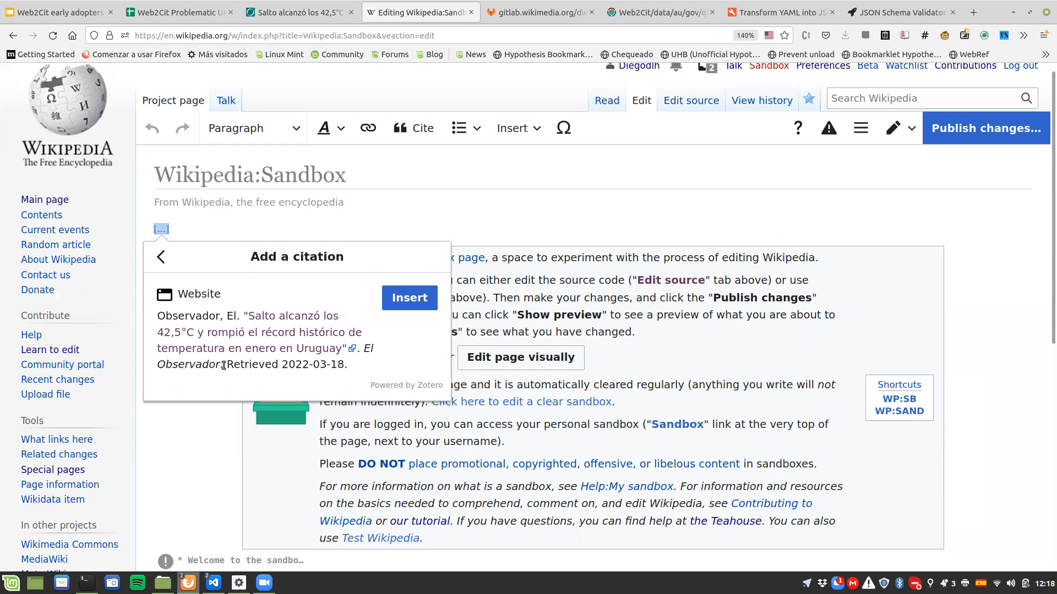
pyautogui.click(95, 11)
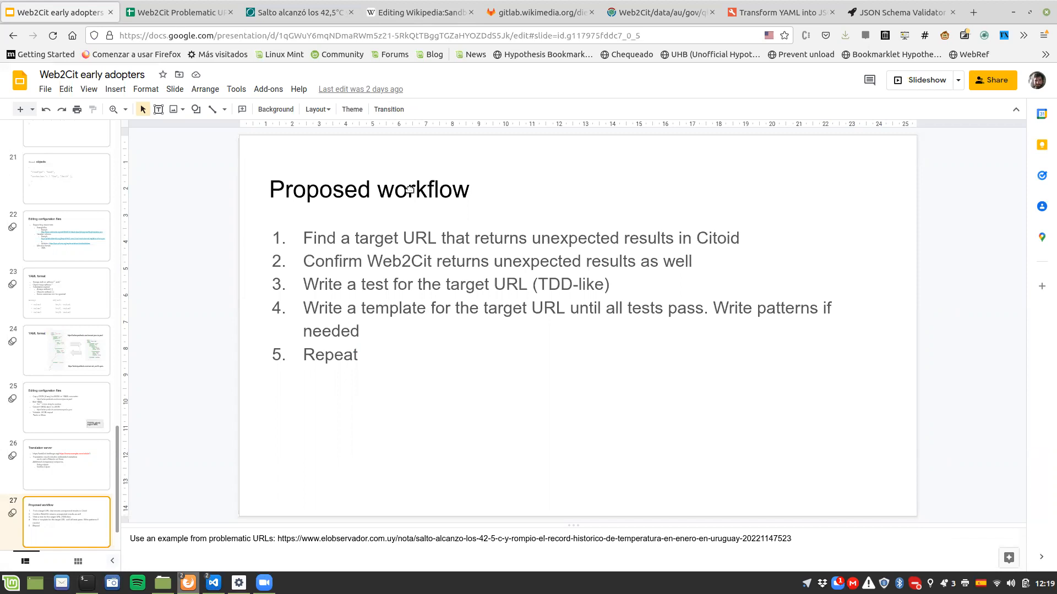
pyautogui.click(439, 13)
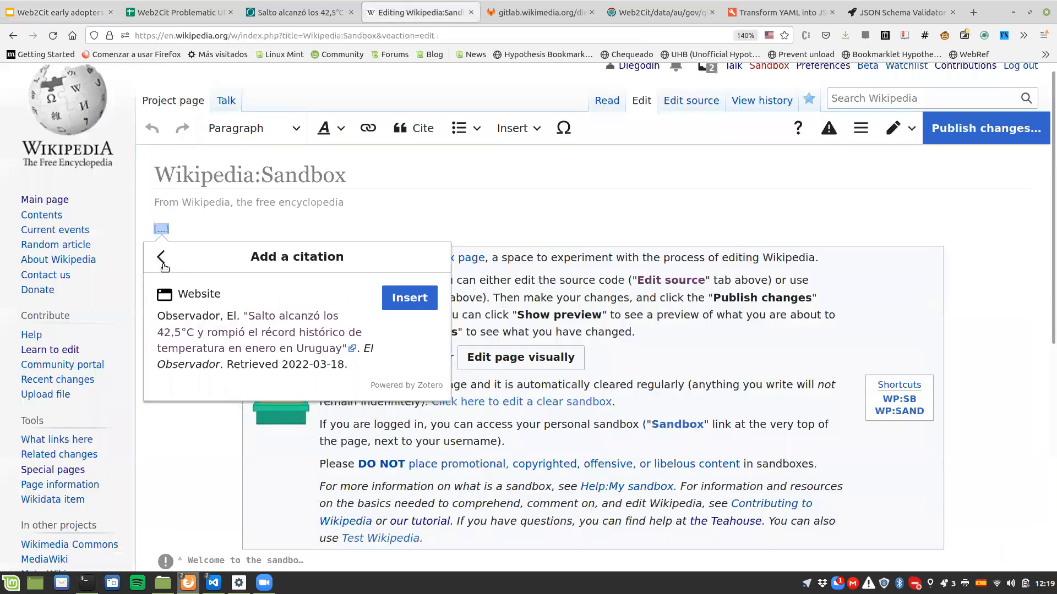
pyautogui.click(161, 259)
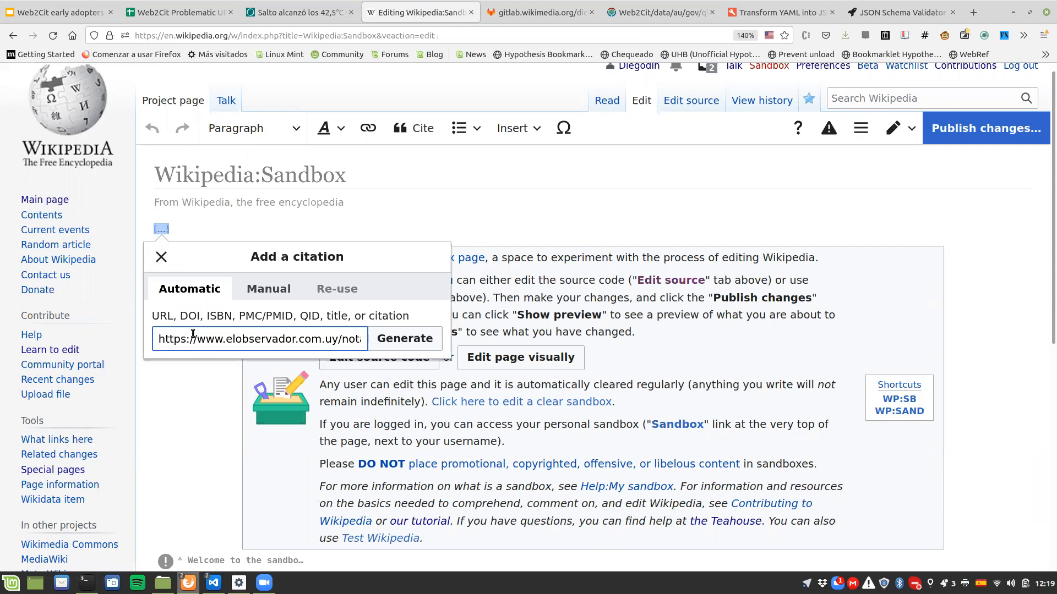
pyautogui.write('ht')
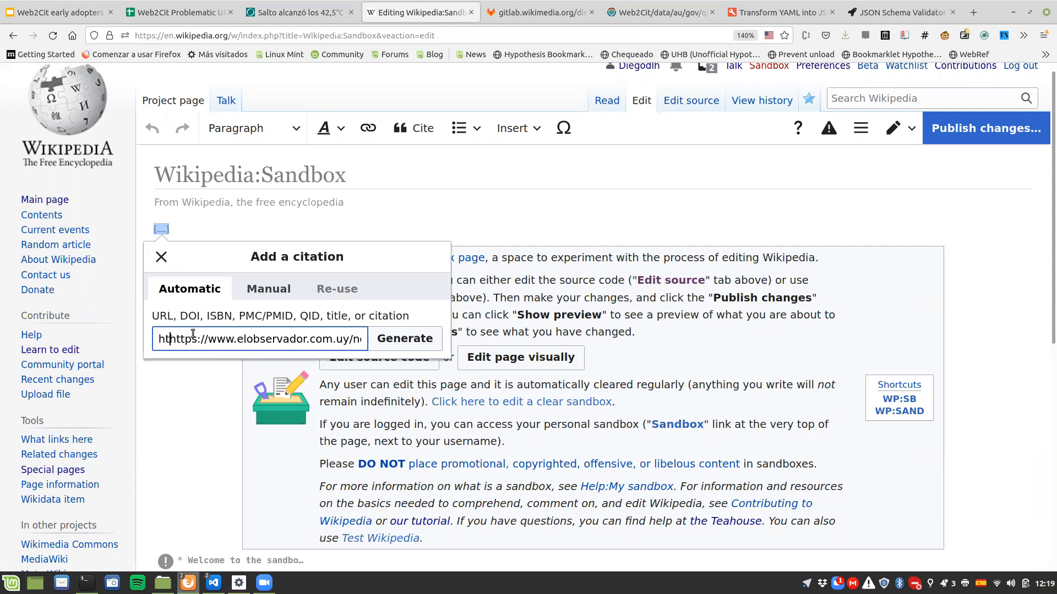
pyautogui.write('t')
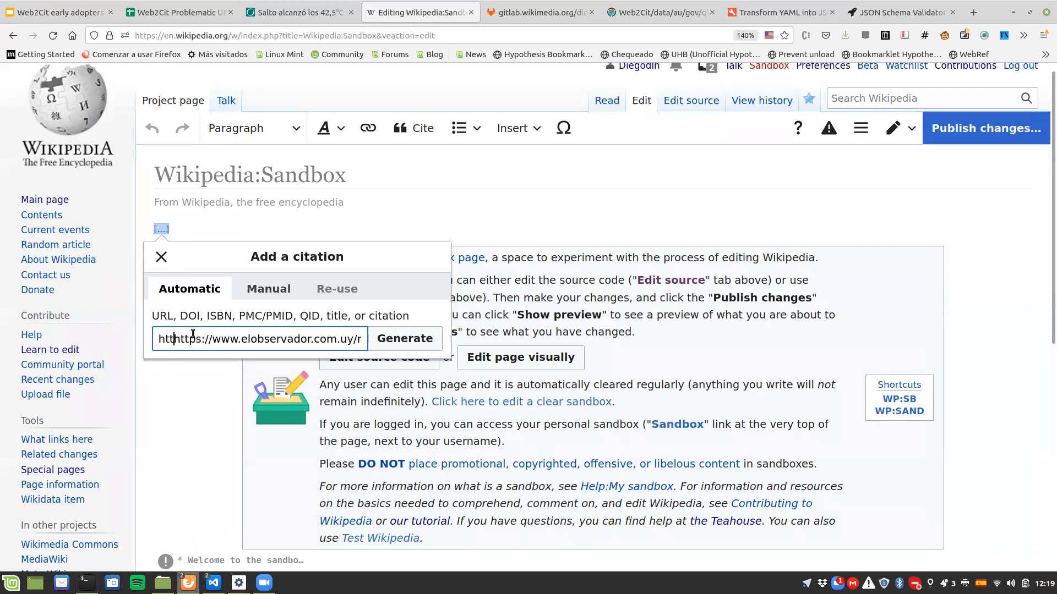
pyautogui.write('ps://web2')
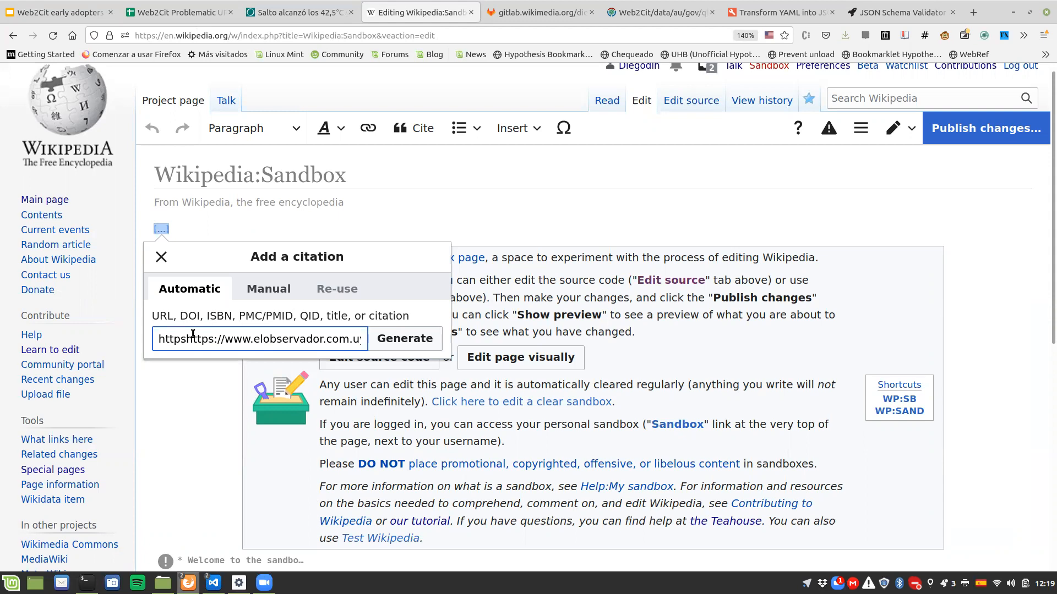
pyautogui.write('c')
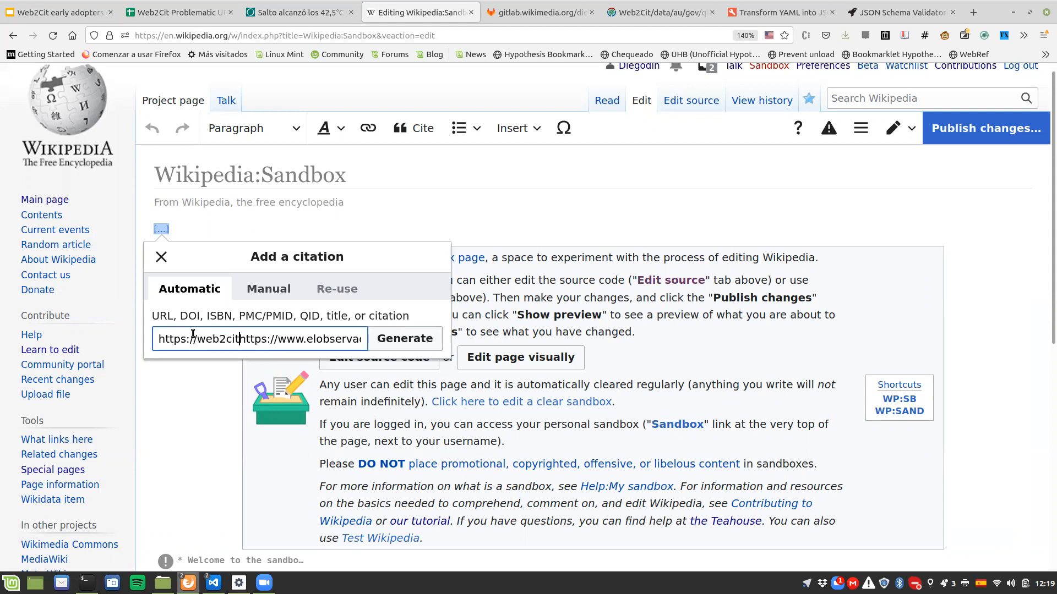
pyautogui.write('it.toolforge.org')
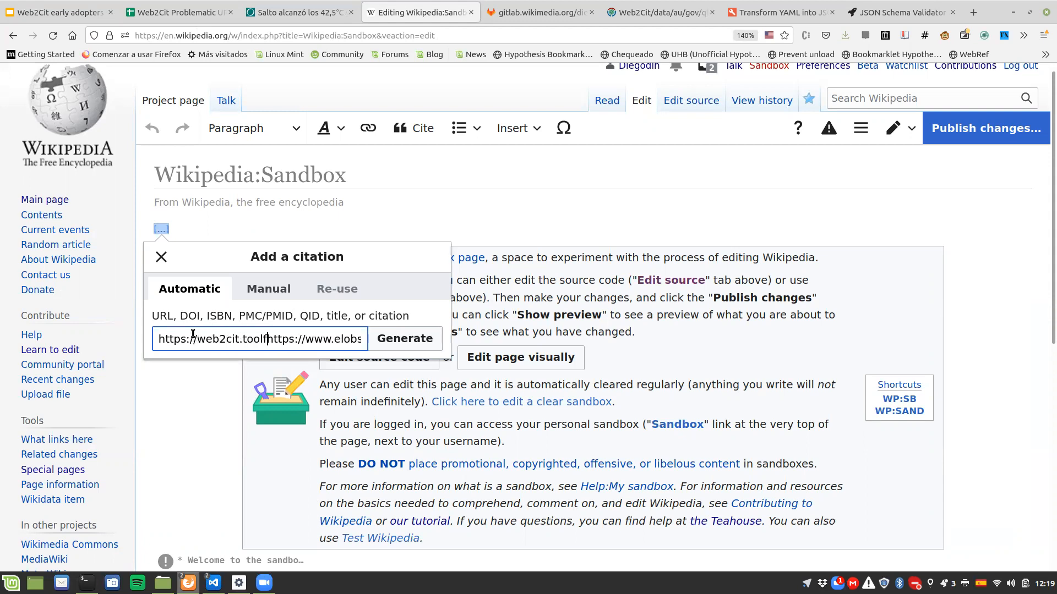
pyautogui.write('/')
pyautogui.hotkey('ctrl', 'a')
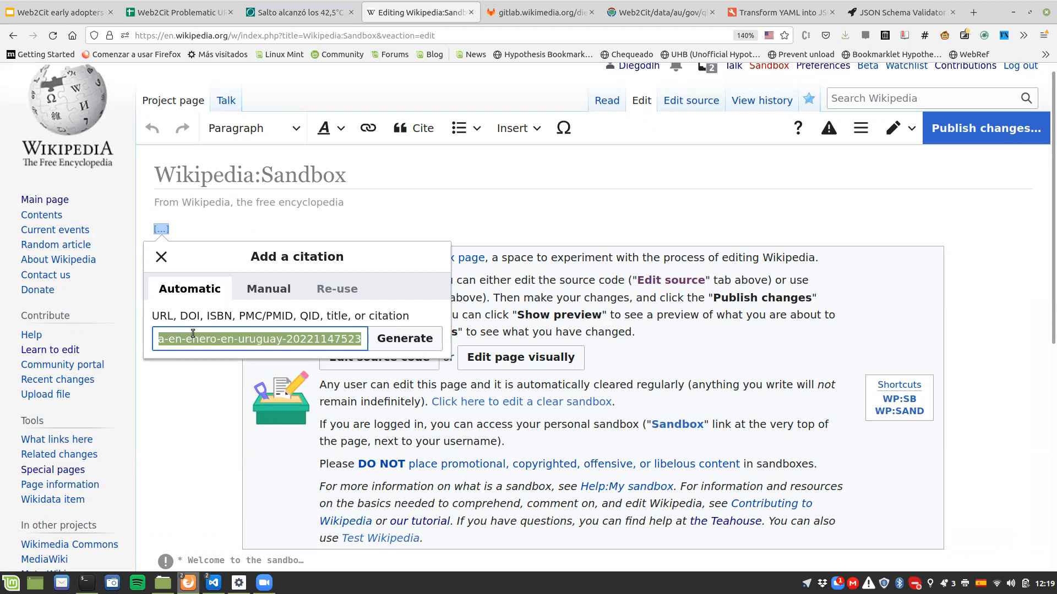
pyautogui.click(374, 339)
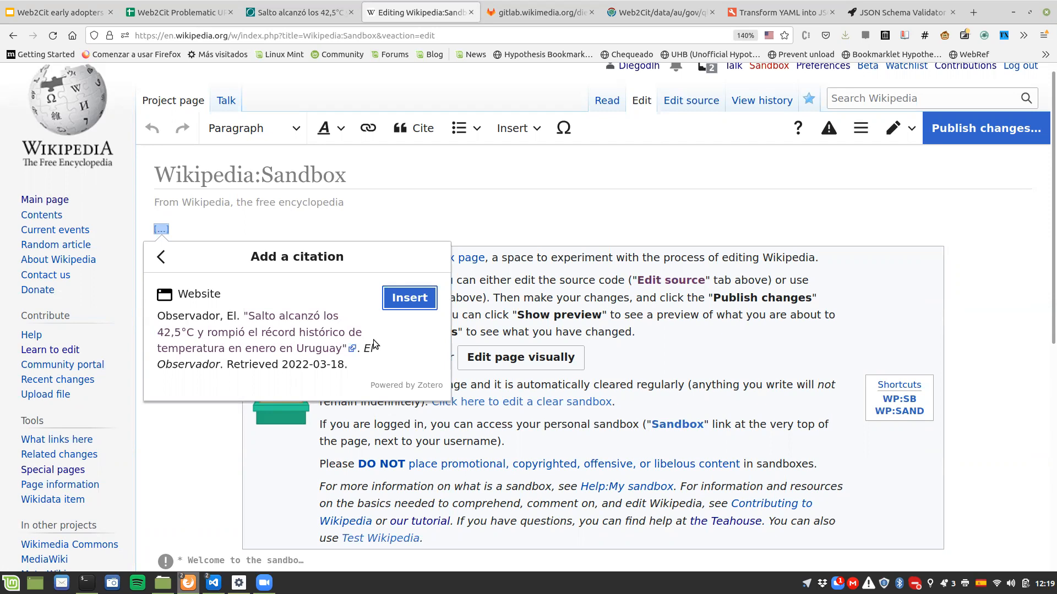
# Step: Check the Proposed workflow slide, and open Meta's Web2Cit/Early adopters page in a new tab placed just after the Wikipedia Sandbox tab
pyautogui.click(60, 12)
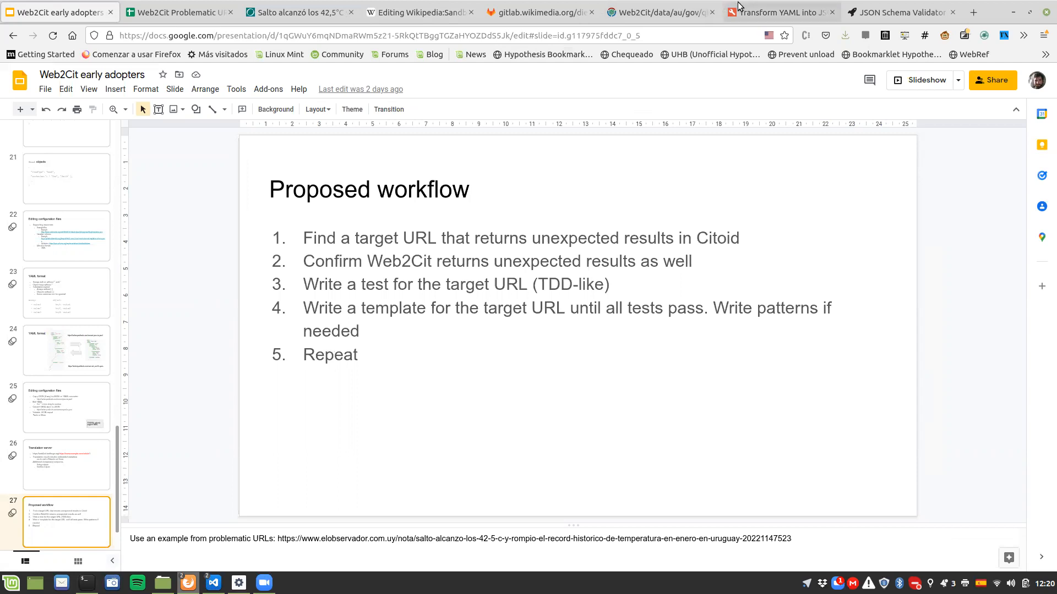
pyautogui.click(973, 12)
pyautogui.write('earlyt')
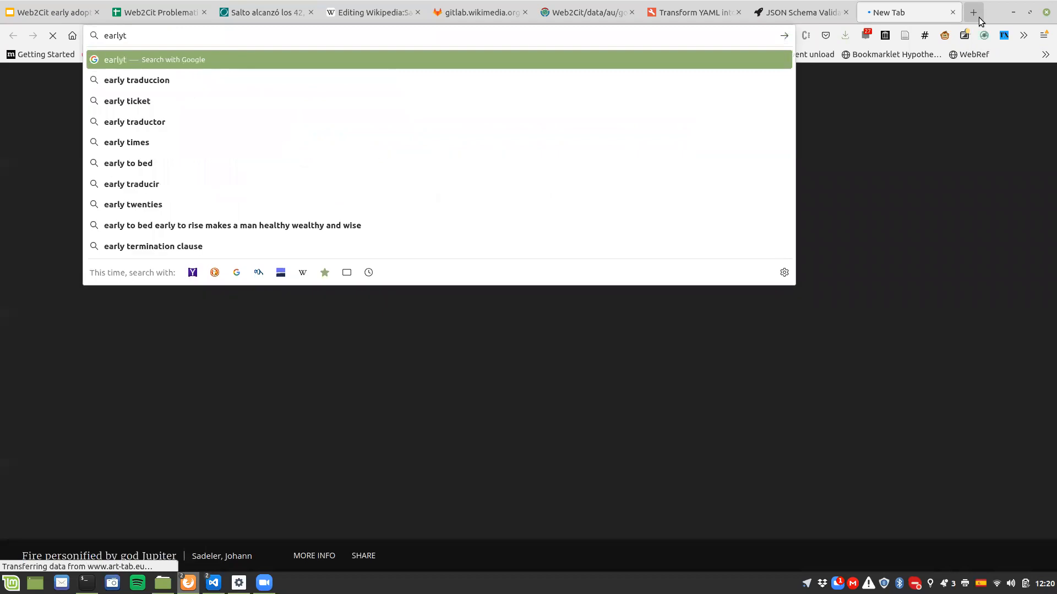
pyautogui.press('BackSpace')
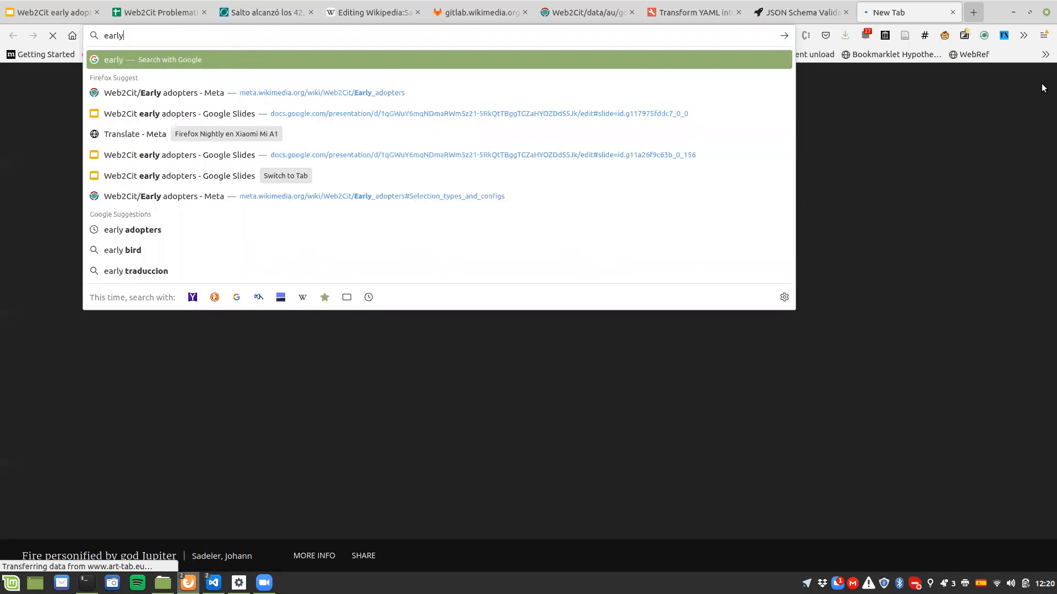
pyautogui.press('Down')
pyautogui.press('Return')
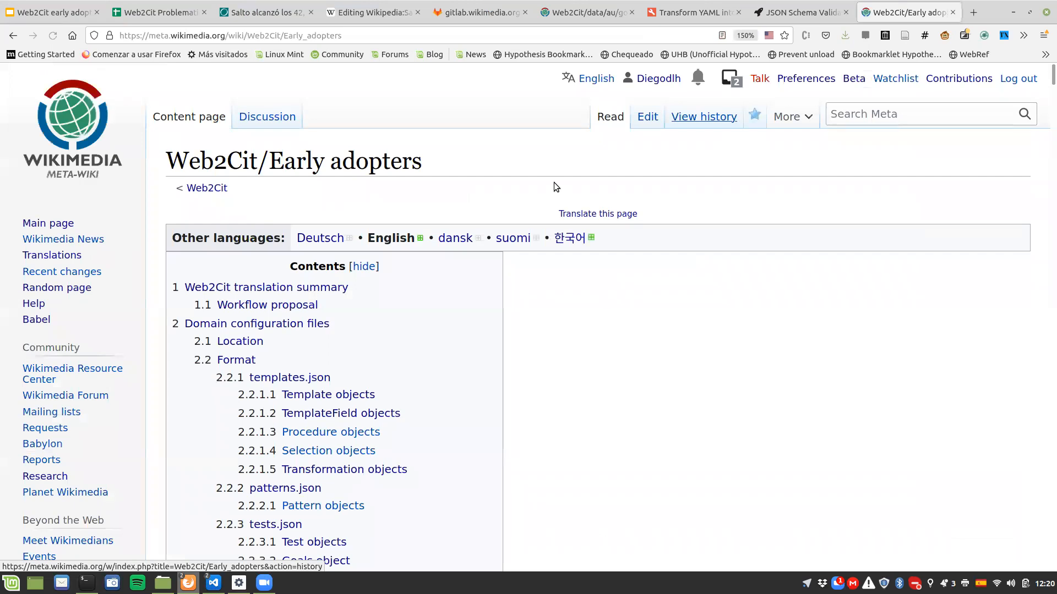
pyautogui.moveTo(902, 12); pyautogui.dragTo(476, 12)
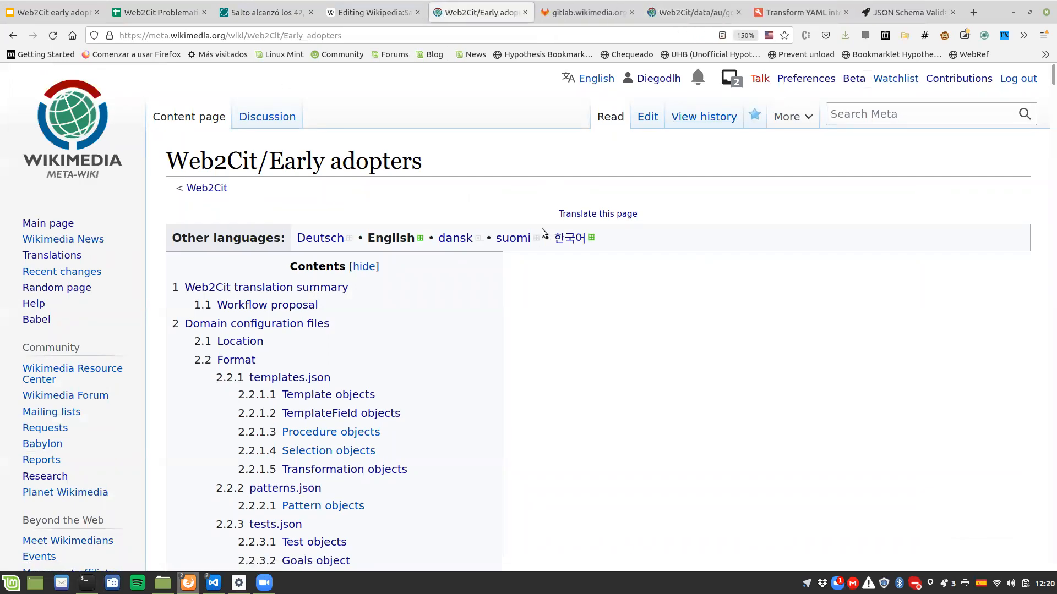
# Step: Go to the tests.json section of the page and view its example tests.json file in a new tab
pyautogui.scroll(-2, 542, 232)
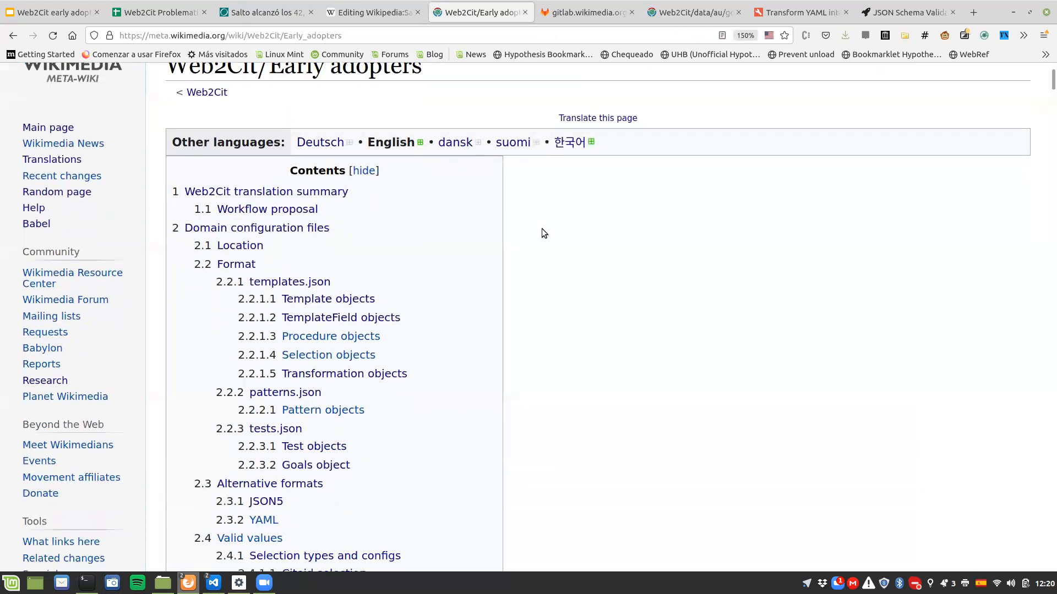
pyautogui.click(281, 435)
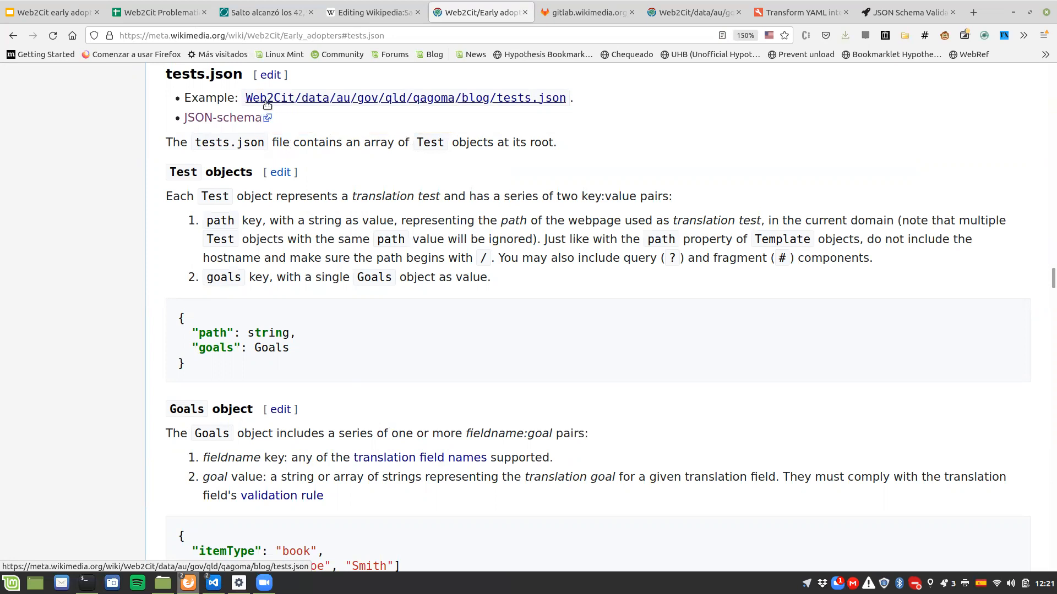
pyautogui.middleClick(266, 100)
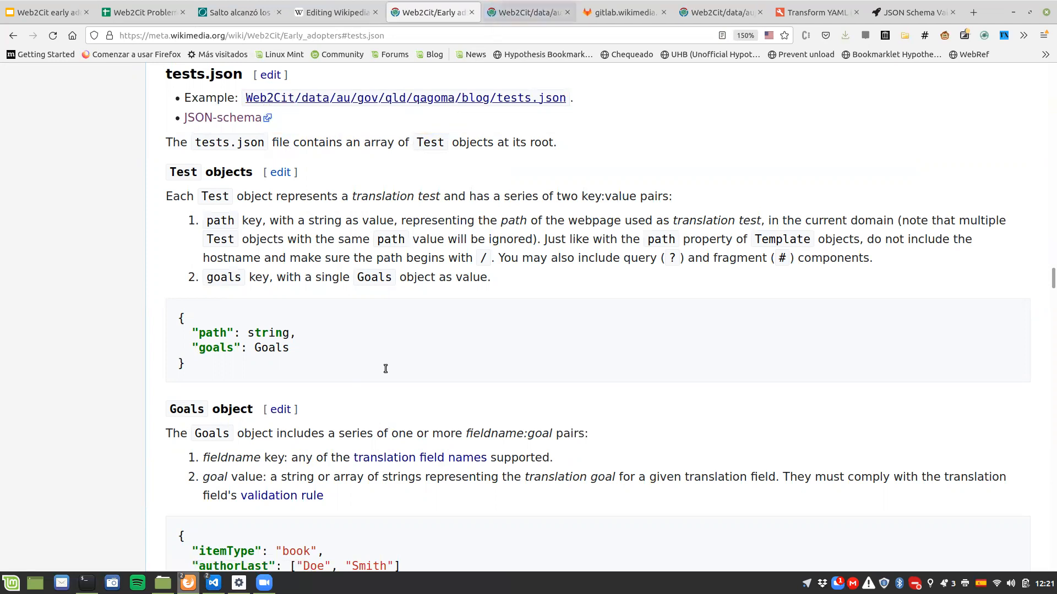
pyautogui.hotkey('ctrl', 'Tab')
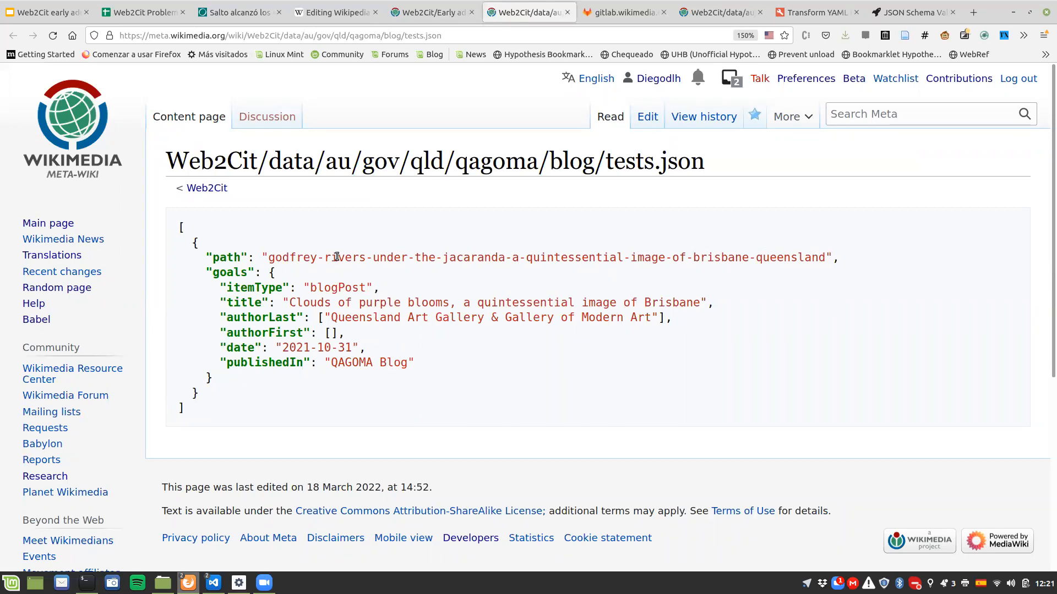
pyautogui.click(213, 5)
pyautogui.moveTo(149, 35); pyautogui.dragTo(252, 40)
pyautogui.hotkey('ctrl', 'c')
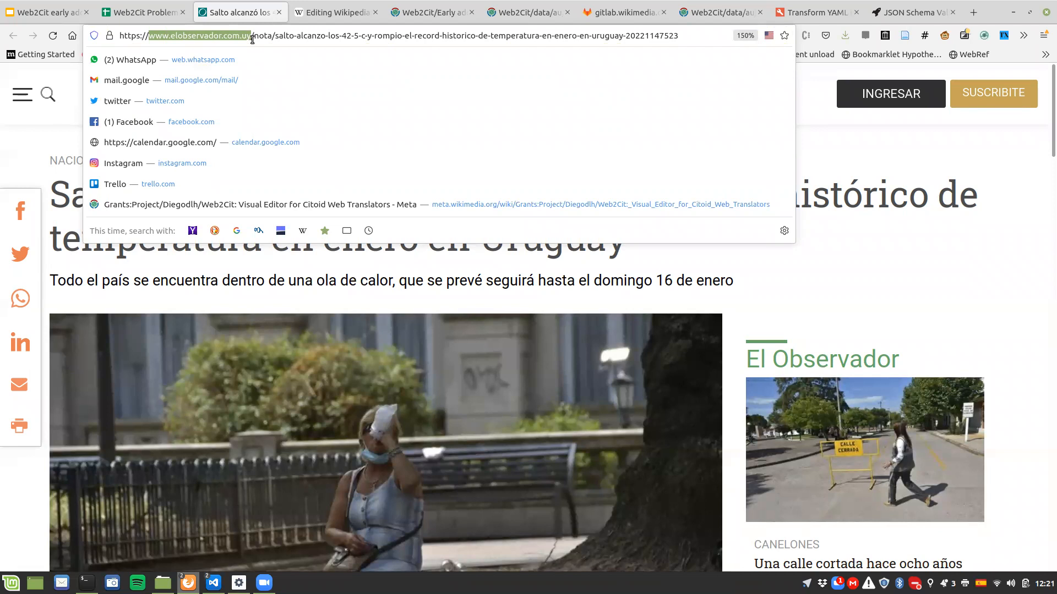
pyautogui.click(443, 13)
pyautogui.click(503, 13)
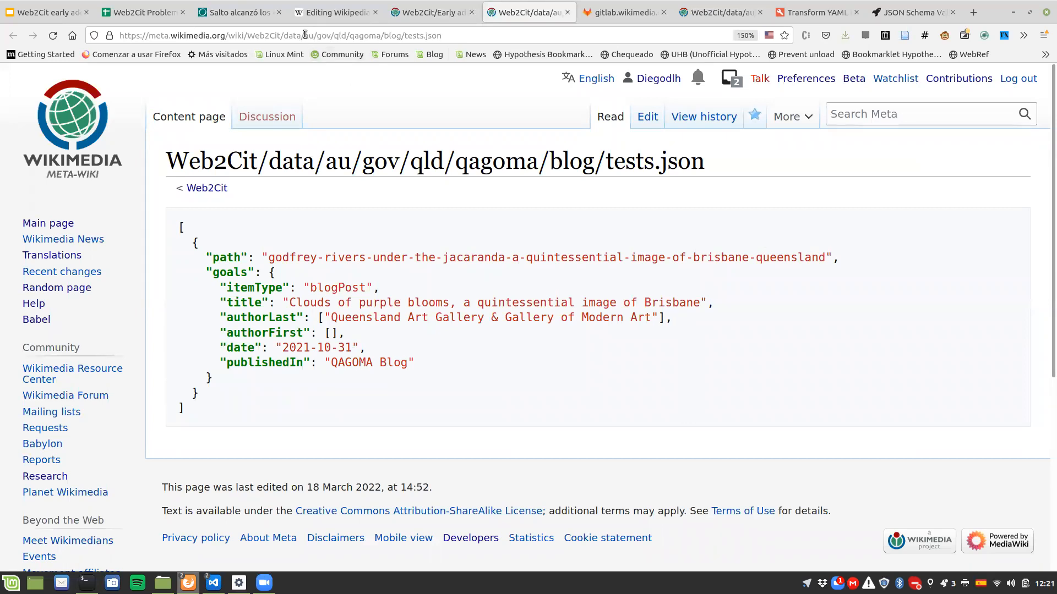
pyautogui.moveTo(306, 36); pyautogui.dragTo(380, 35)
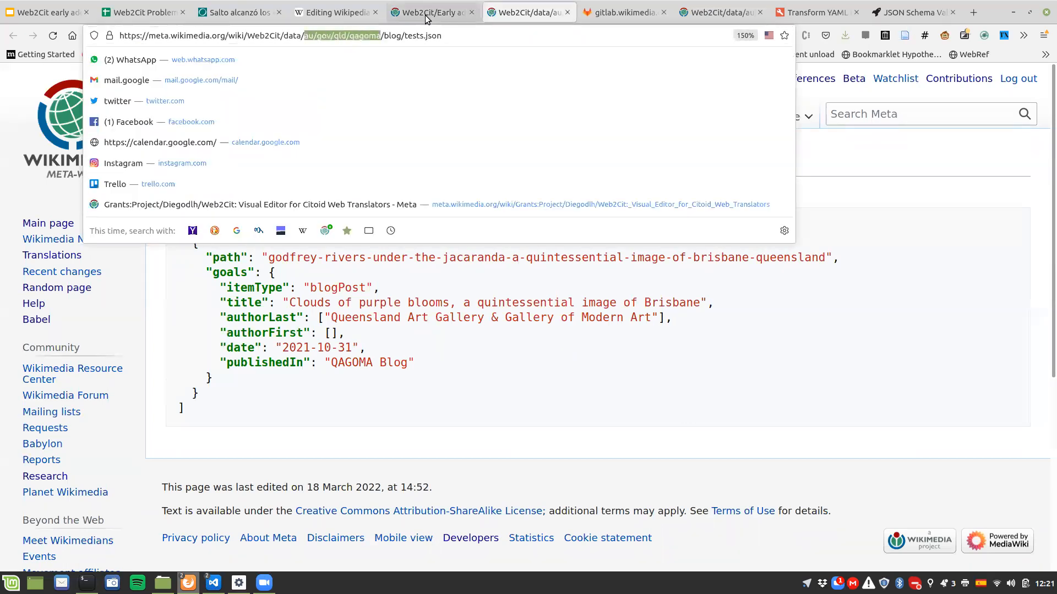
pyautogui.hotkey('shift', 'Right')
pyautogui.hotkey('shift', 'Right')
pyautogui.hotkey('shift', 'Right')
pyautogui.hotkey('shift', 'Right')
pyautogui.hotkey('shift', 'Right')
pyautogui.hotkey('shift', 'Right')
pyautogui.press('Left')
pyautogui.press('Escape')
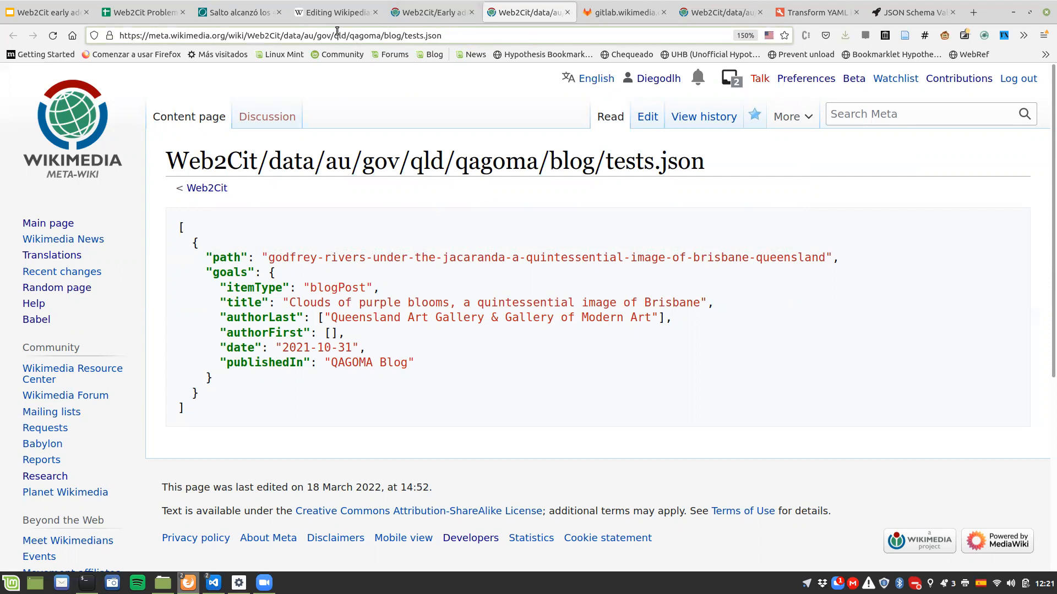
pyautogui.click(307, 36)
pyautogui.keyDown('shift'); pyautogui.click(401, 35); pyautogui.keyUp('shift')
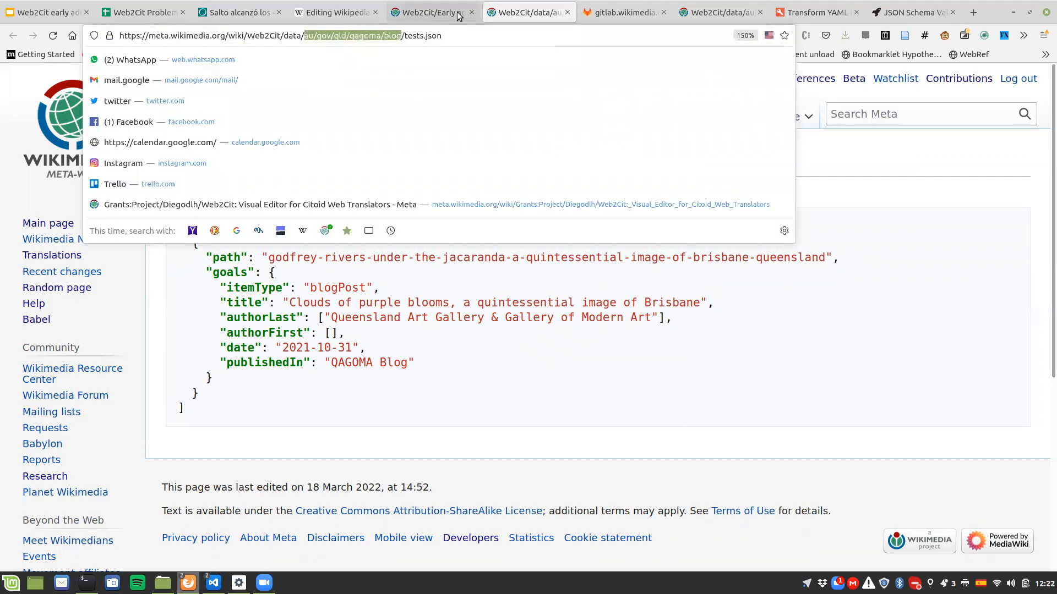
pyautogui.hotkey('ctrl', 'v')
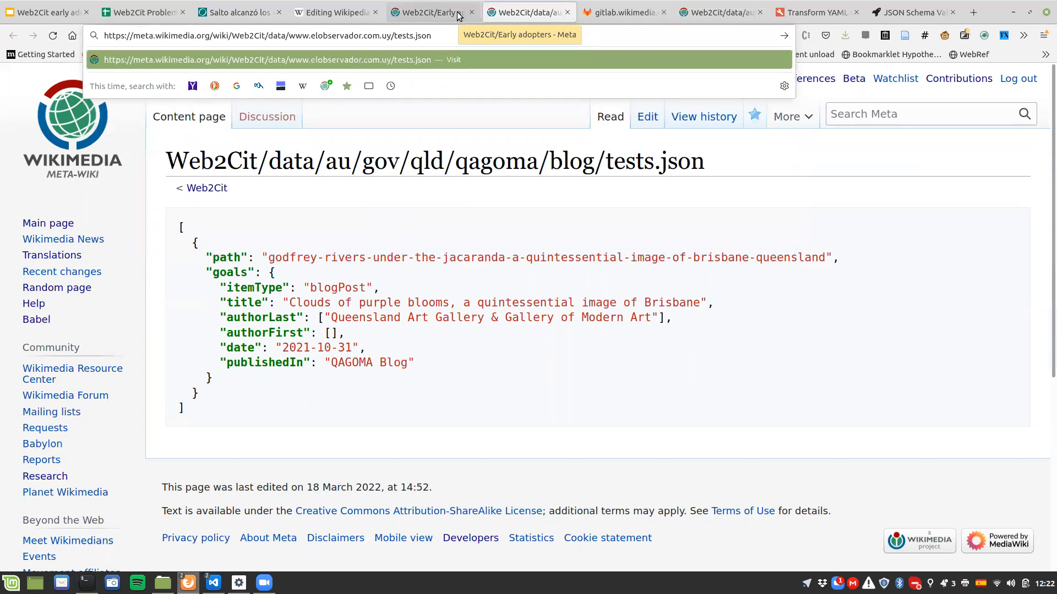
# Step: Insert the reversed hostname path uy/com/elobservador/www after Web2Cit/data/ in the page address
pyautogui.press('Left')
pyautogui.press('Left')
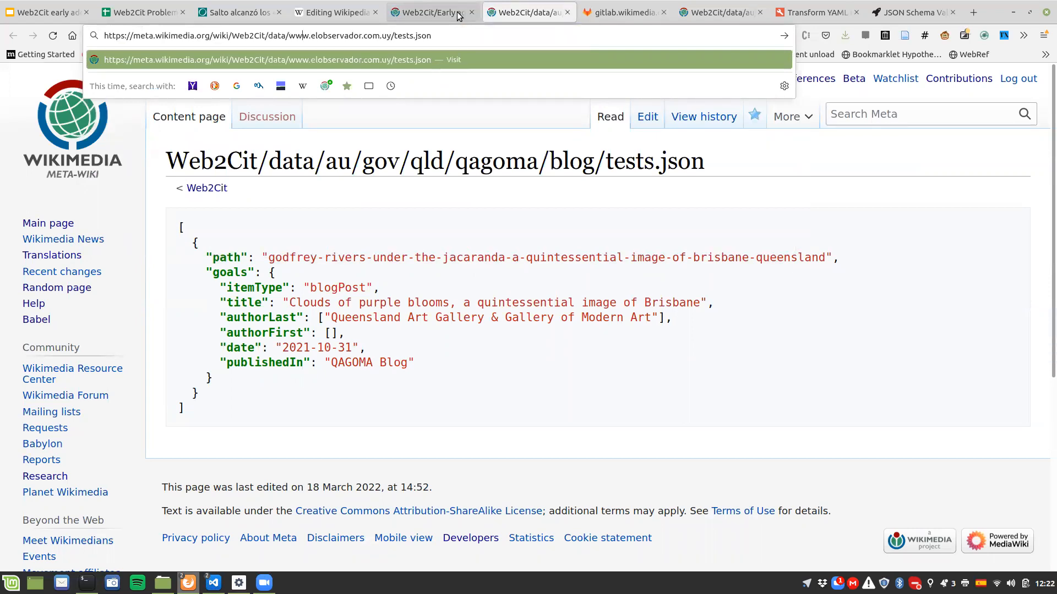
pyautogui.write('uy/')
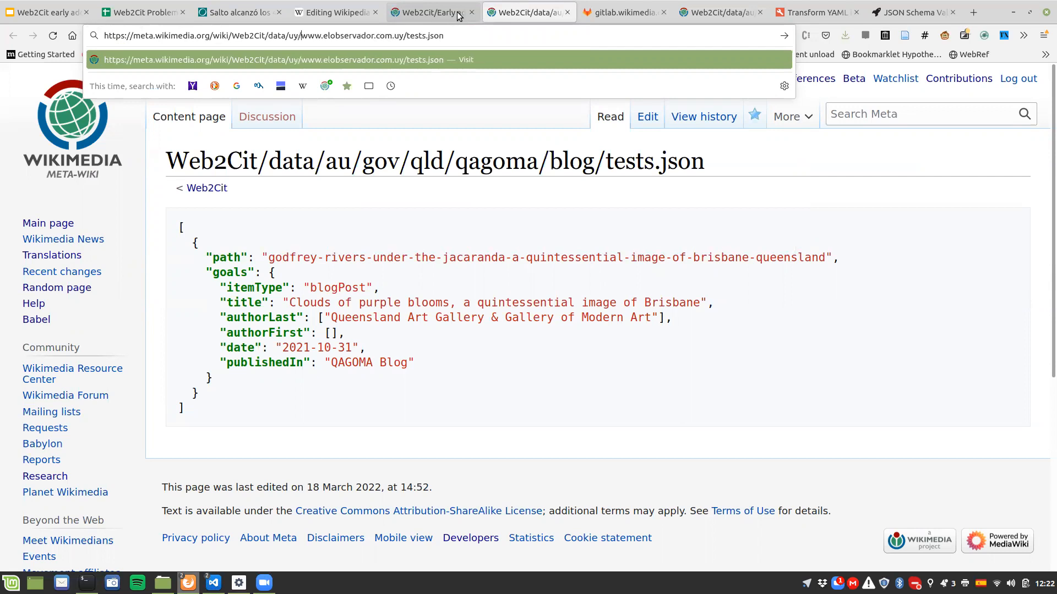
pyautogui.write('com/')
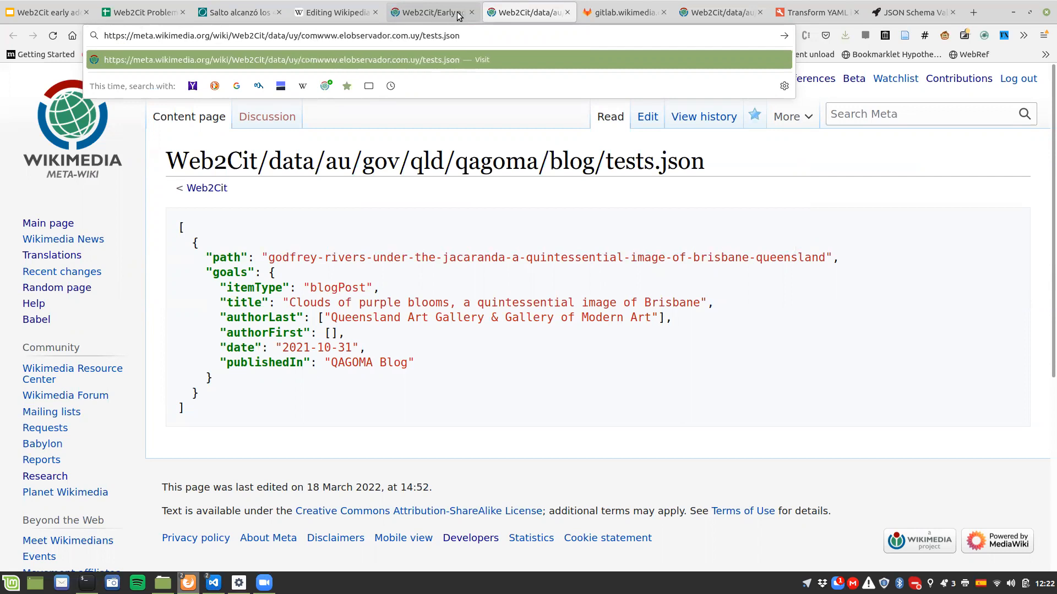
pyautogui.write('elobve')
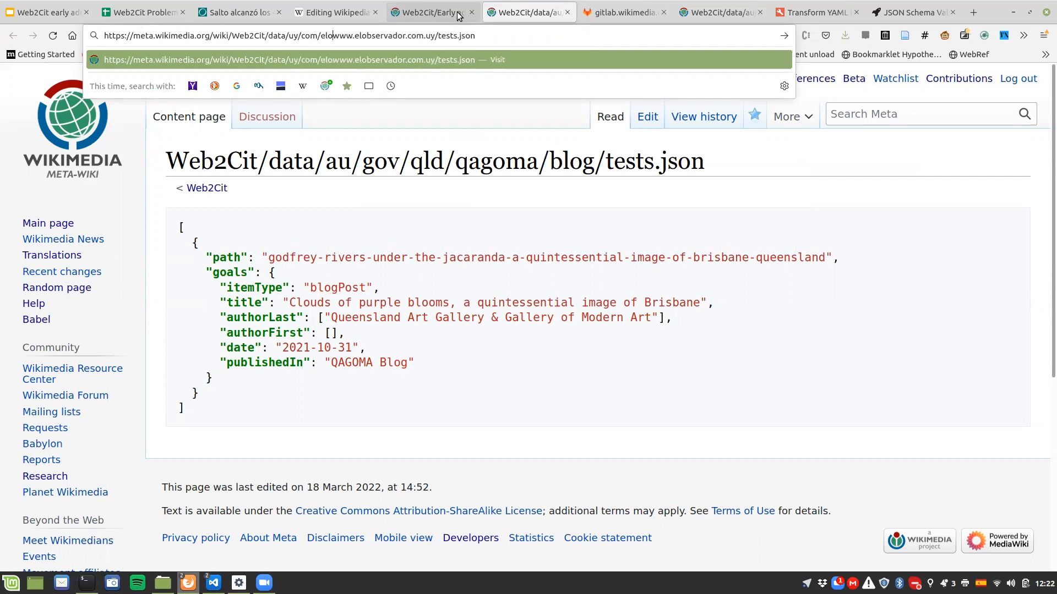
pyautogui.write('rvador/')
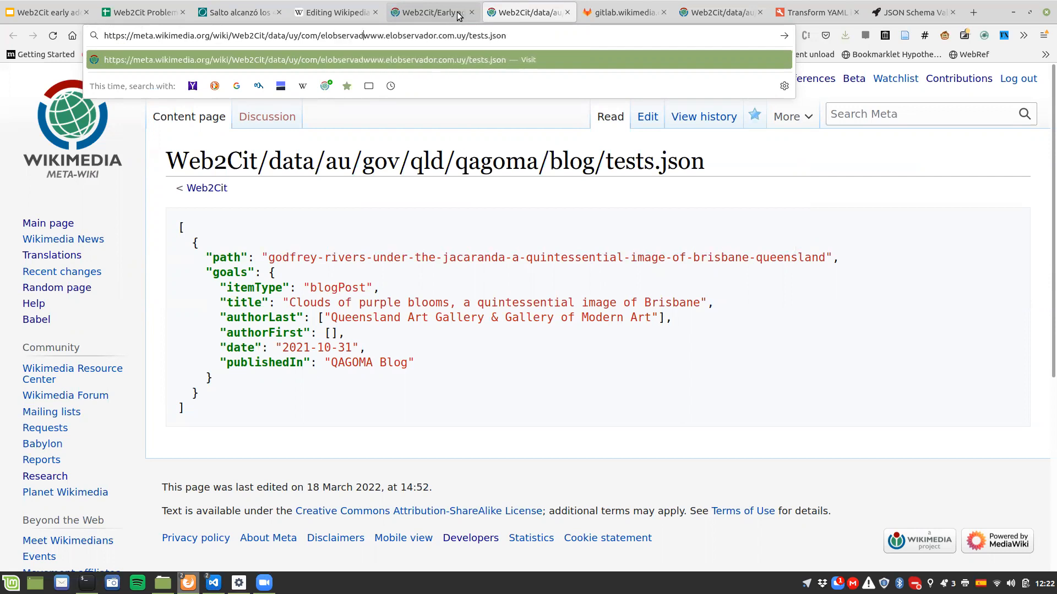
pyautogui.write('www')
pyautogui.hotkey('shift', 'Right')
pyautogui.hotkey('shift', 'Right')
pyautogui.hotkey('shift', 'Right')
pyautogui.hotkey('shift', 'Right')
pyautogui.hotkey('shift', 'Right')
pyautogui.hotkey('shift', 'Right')
pyautogui.hotkey('shift', 'Right')
pyautogui.hotkey('shift', 'Right')
pyautogui.hotkey('shift', 'Right')
pyautogui.hotkey('shift', 'Right')
pyautogui.hotkey('shift', 'Right')
pyautogui.hotkey('shift', 'Right')
pyautogui.hotkey('shift', 'Right')
pyautogui.hotkey('shift', 'Right')
pyautogui.hotkey('shift', 'Right')
pyautogui.hotkey('shift', 'Right')
pyautogui.hotkey('shift', 'Right')
pyautogui.hotkey('shift', 'Right')
pyautogui.hotkey('shift', 'Right')
pyautogui.hotkey('shift', 'Right')
pyautogui.hotkey('shift', 'Right')
pyautogui.hotkey('shift', 'Right')
pyautogui.hotkey('shift', 'Right')
pyautogui.hotkey('shift', 'Right')
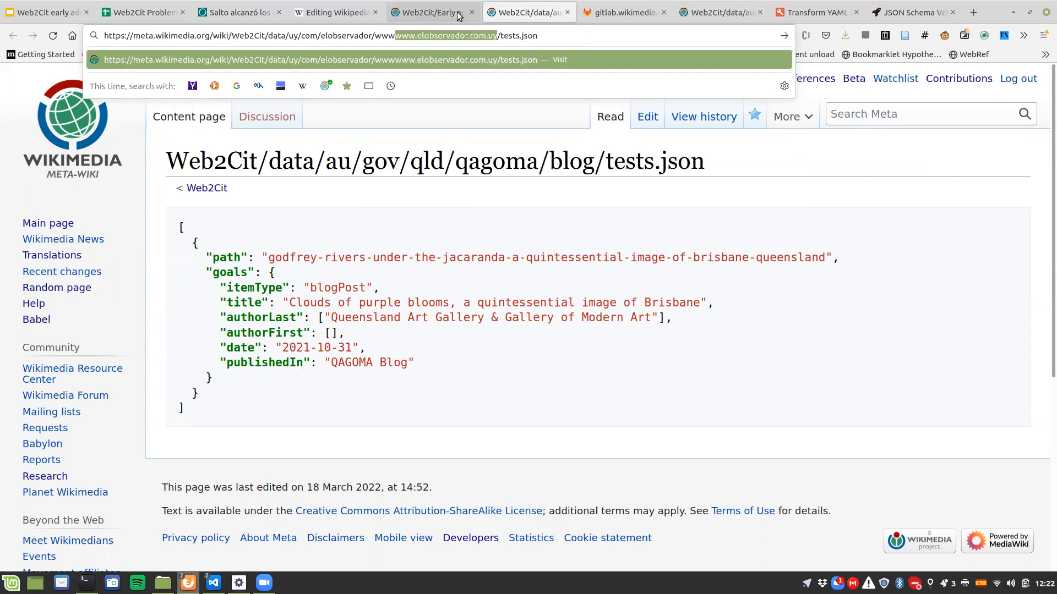
pyautogui.press('BackSpace')
pyautogui.write('/')
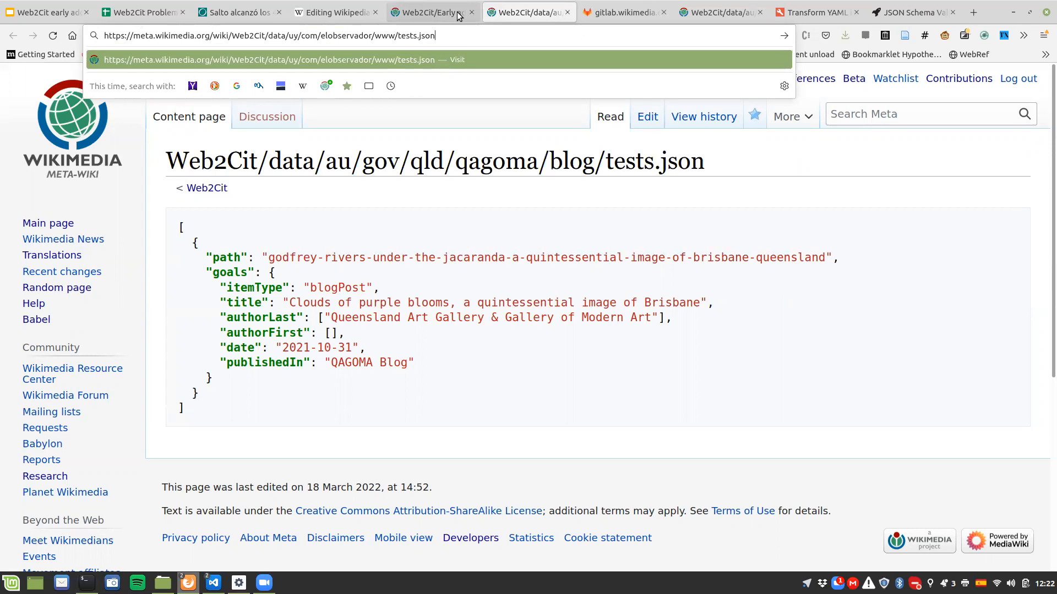
pyautogui.press('Return')
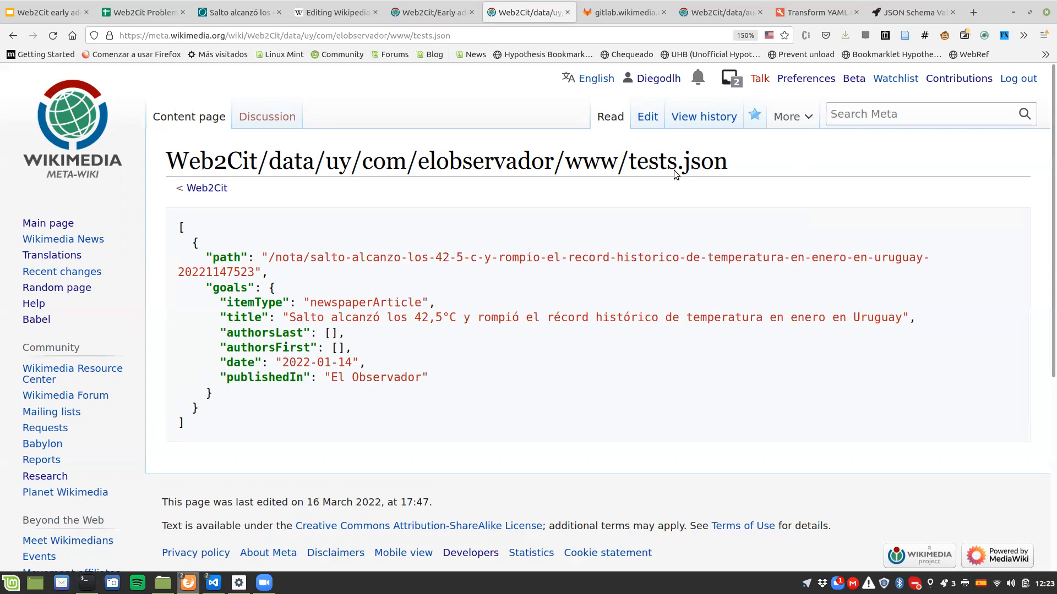
# Step: Open the El Observador tests.json page for editing and delete the existing JSON between its syntaxhighlight tags
pyautogui.click(647, 116)
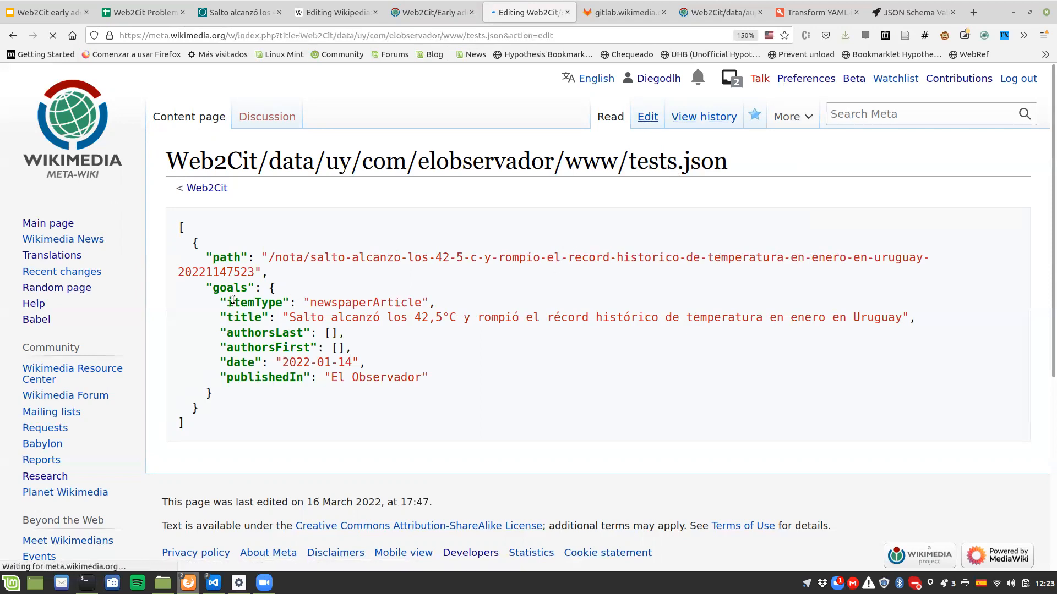
pyautogui.moveTo(170, 269); pyautogui.dragTo(261, 460)
pyautogui.press('BackSpace')
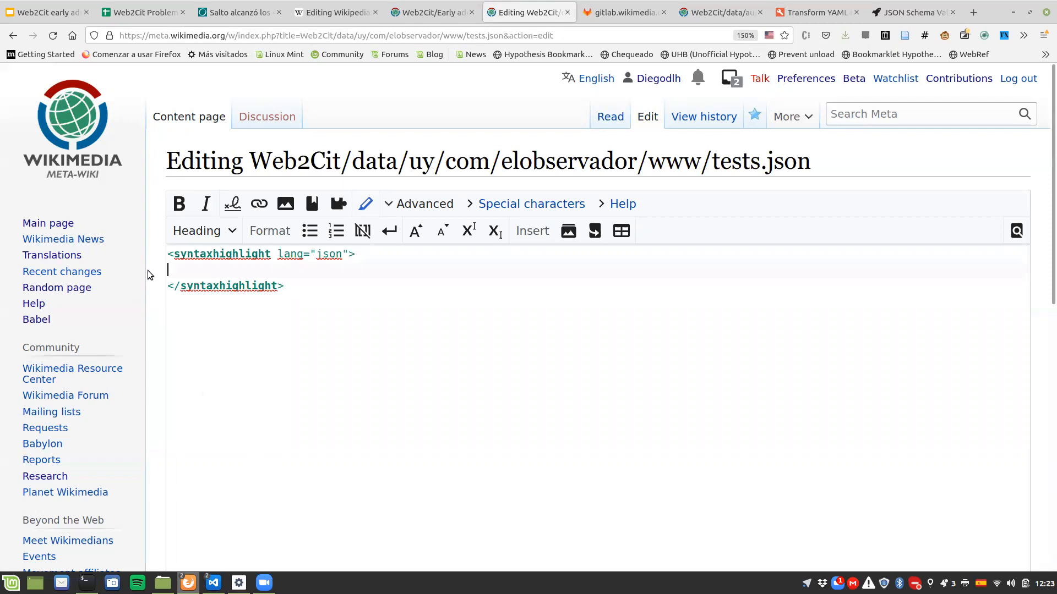
pyautogui.moveTo(168, 253); pyautogui.dragTo(283, 290)
pyautogui.click(348, 301)
pyautogui.click(212, 231)
pyautogui.click(387, 344)
# Step: Go to the onlineyamltools YAML-to-JSON converter, checking the tests.json documentation on the Early adopters page along the way
pyautogui.click(786, 12)
pyautogui.click(488, 340)
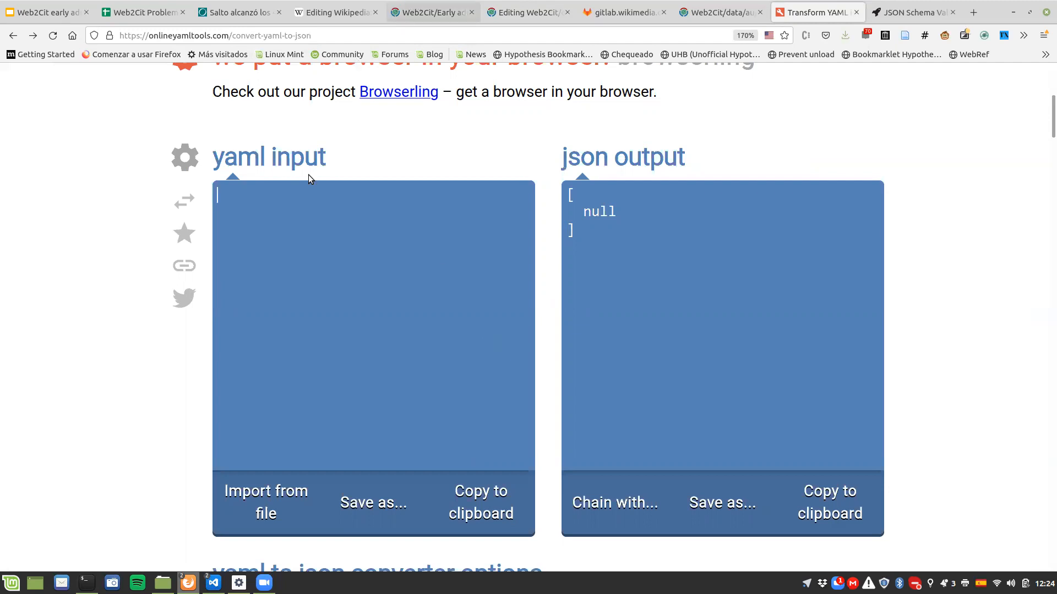
pyautogui.hotkey('alt', '5')
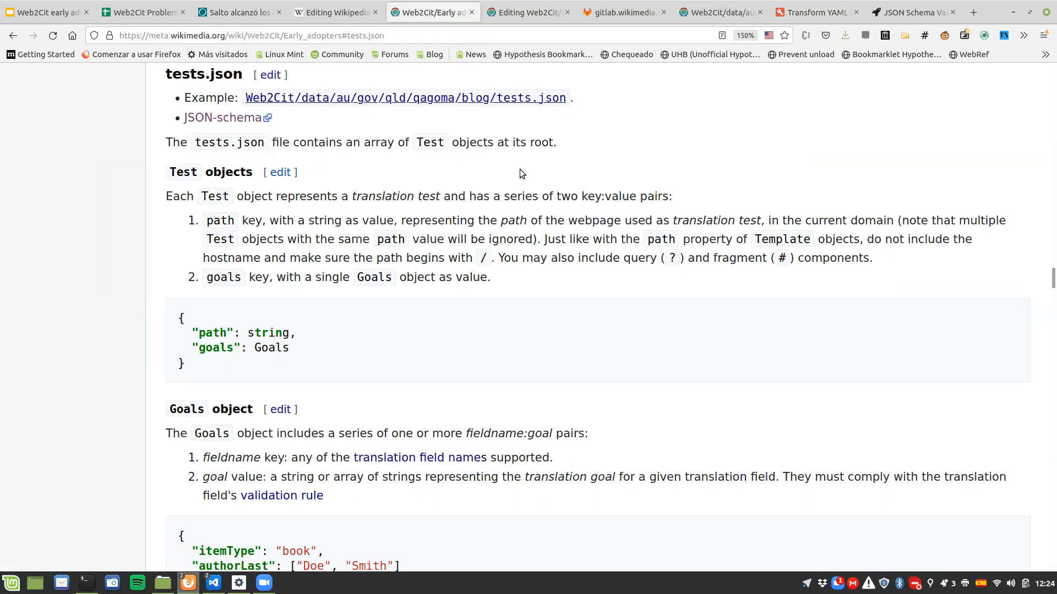
pyautogui.click(782, 12)
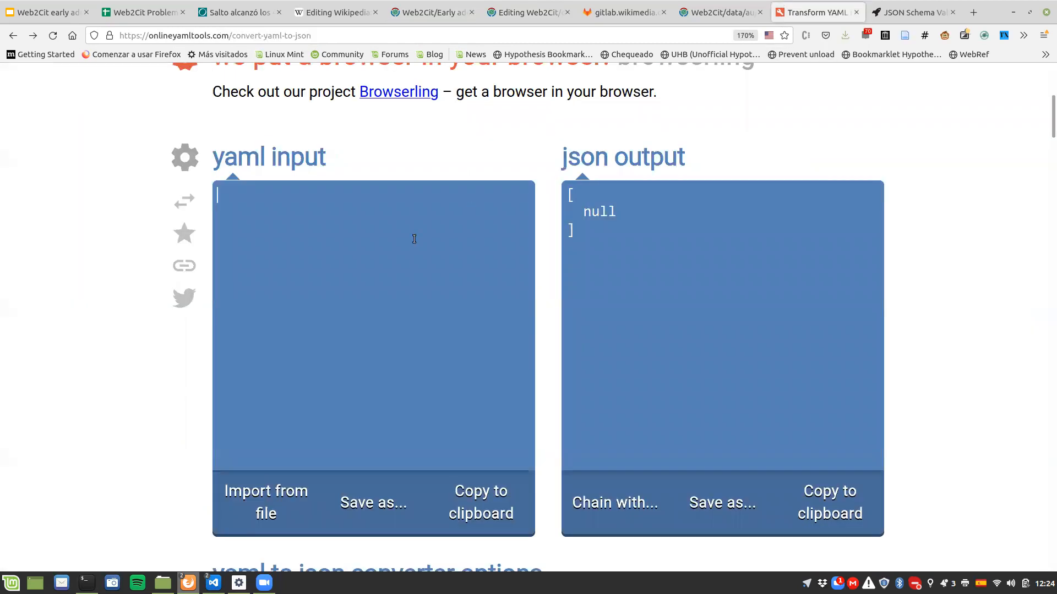
# Step: Enter a sample YAML list with the items test1, test2 and test3
pyautogui.write('test1')
pyautogui.press('Return')
pyautogui.write('- test2')
pyautogui.press('Return')
pyautogui.write('- test3')
pyautogui.press('Up')
pyautogui.press('Home')
pyautogui.hotkey('shift', 'Down')
pyautogui.hotkey('shift', 'Down')
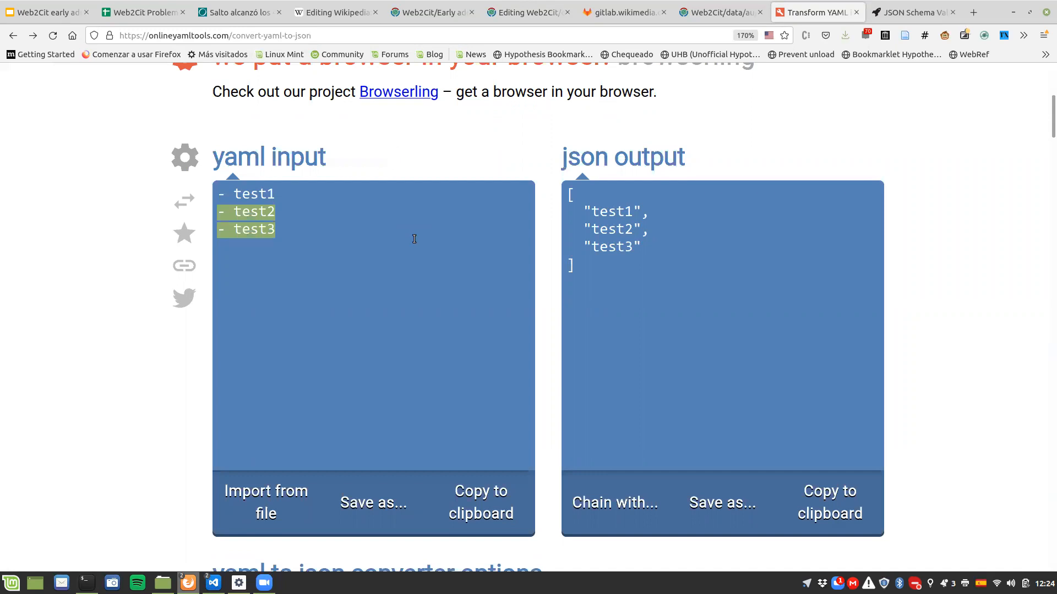
# Step: Delete the sample items from the YAML input, keeping only the first list dash
pyautogui.press('BackSpace')
pyautogui.press('BackSpace')
pyautogui.hotkey('shift', 'Left')
pyautogui.hotkey('shift', 'Left')
pyautogui.hotkey('shift', 'Left')
pyautogui.hotkey('shift', 'Left')
pyautogui.hotkey('shift', 'Left')
pyautogui.hotkey('shift', 'Left')
pyautogui.hotkey('shift', 'Right')
pyautogui.press('BackSpace')
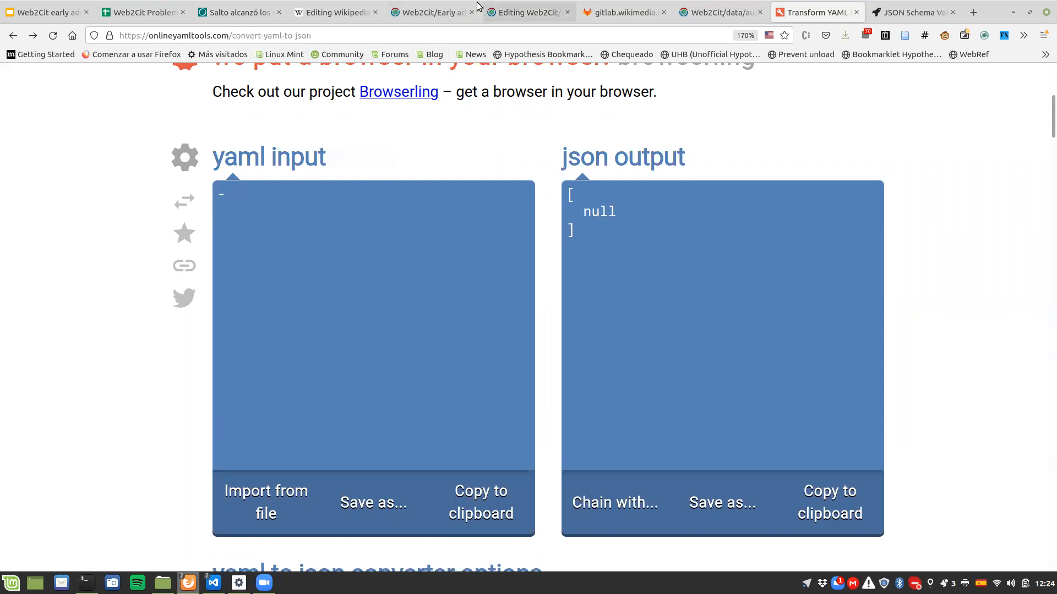
# Step: Check the Test object keys in the documentation and add empty path and goals keys to the YAML list item
pyautogui.click(456, 8)
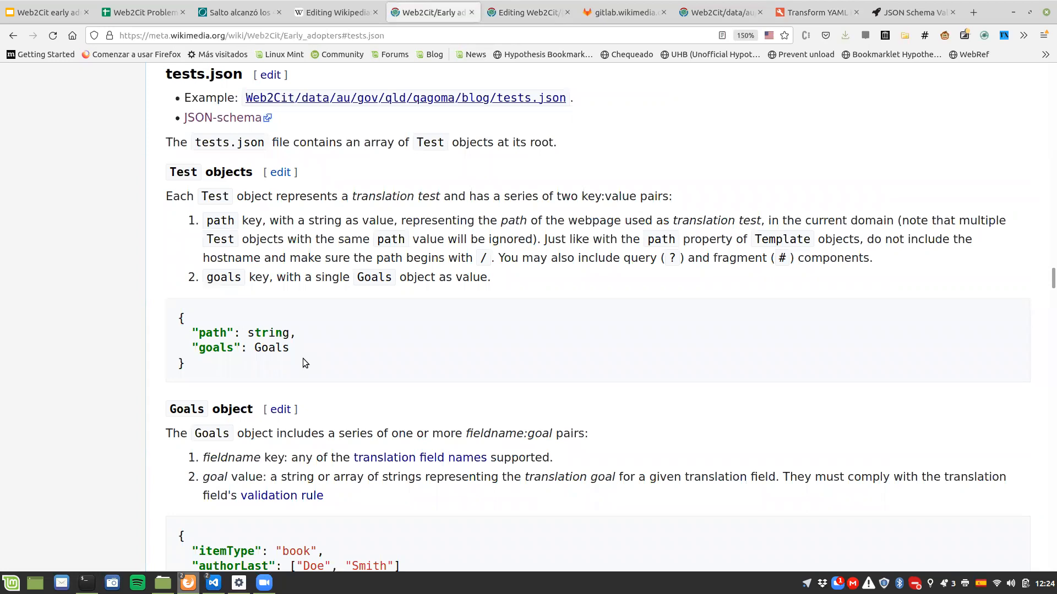
pyautogui.click(807, 13)
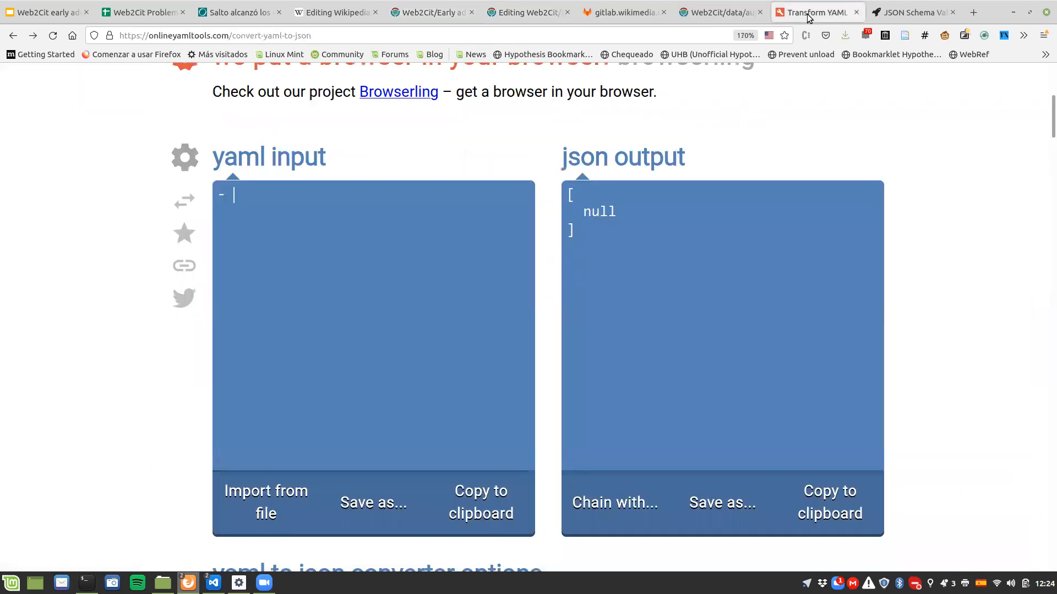
pyautogui.write('path')
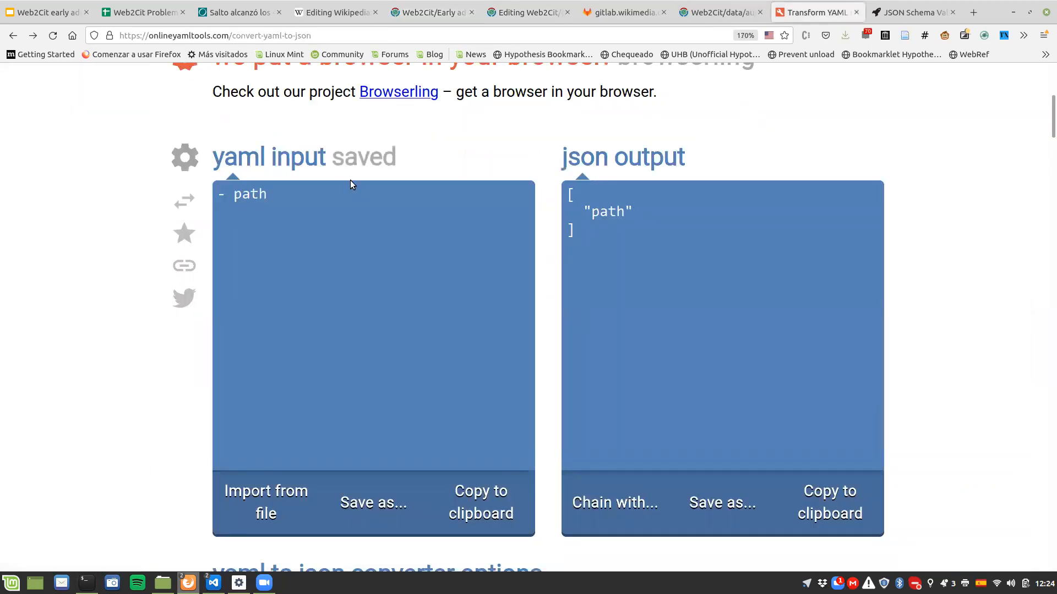
pyautogui.write(':')
pyautogui.press('Return')
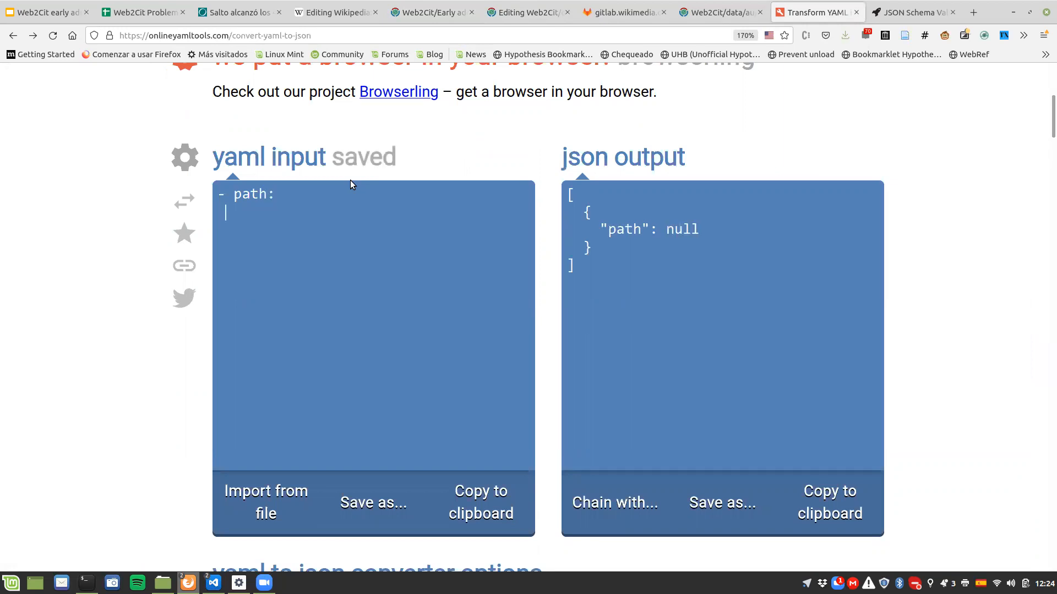
pyautogui.write('goals:')
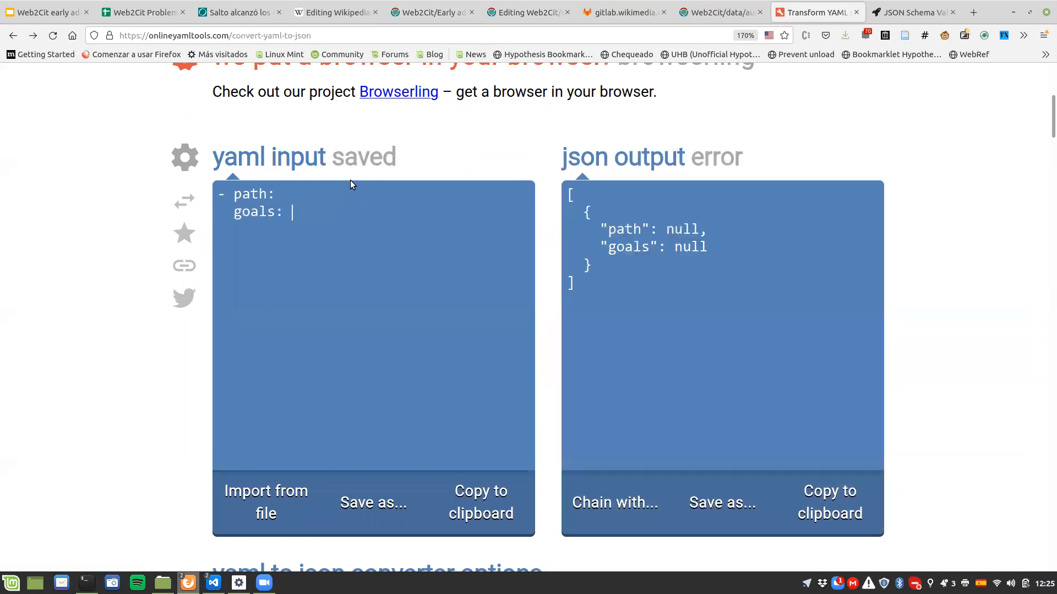
# Step: Copy the path after the hostname from the El Observador article's address and paste it as the YAML path value
pyautogui.press('Up')
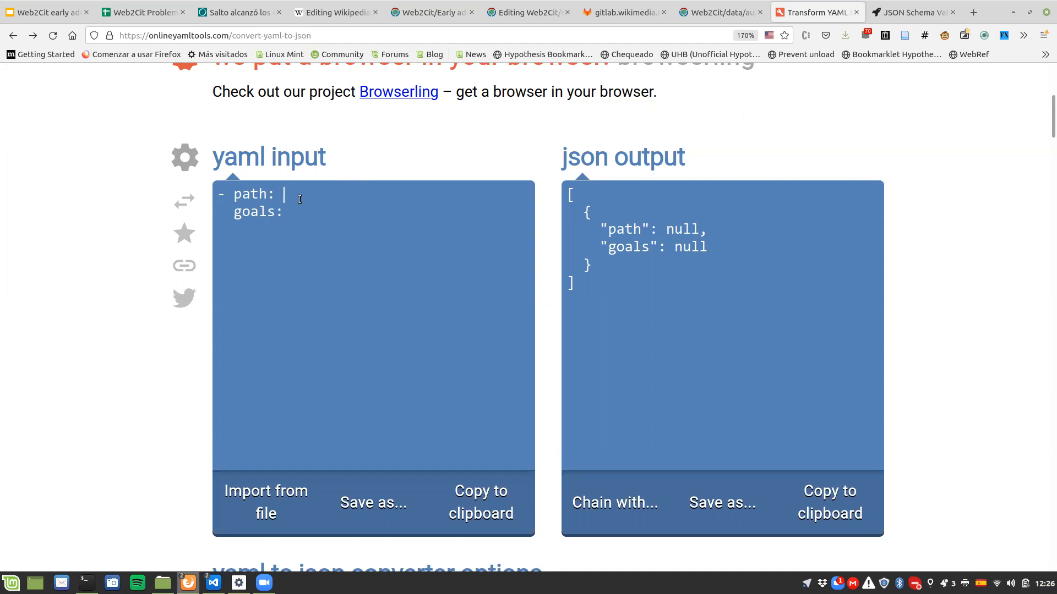
pyautogui.click(230, 19)
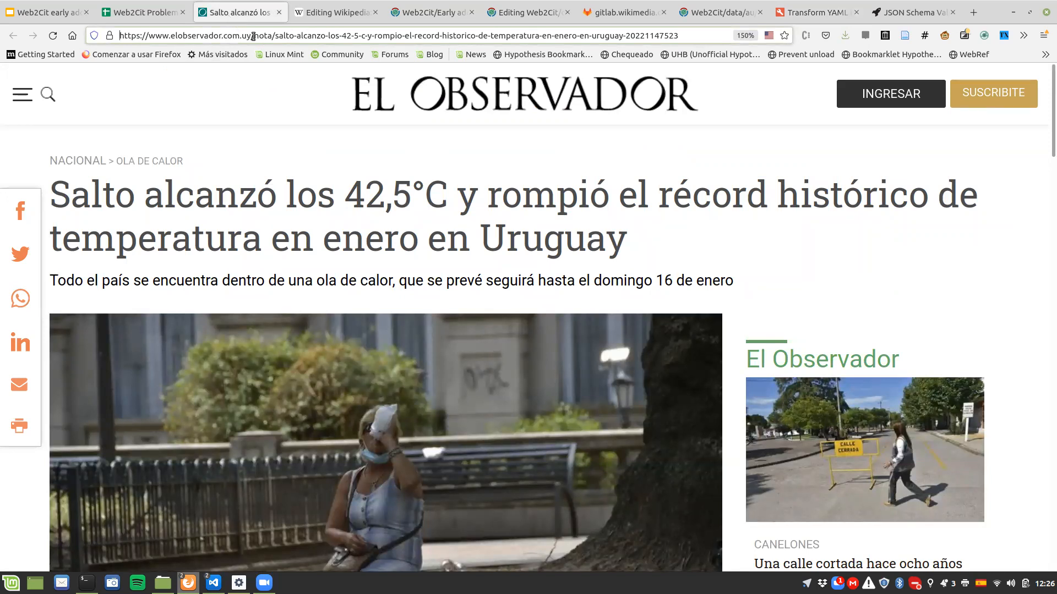
pyautogui.click(292, 32)
pyautogui.hotkey('shift', 'End')
pyautogui.hotkey('ctrl', 'c')
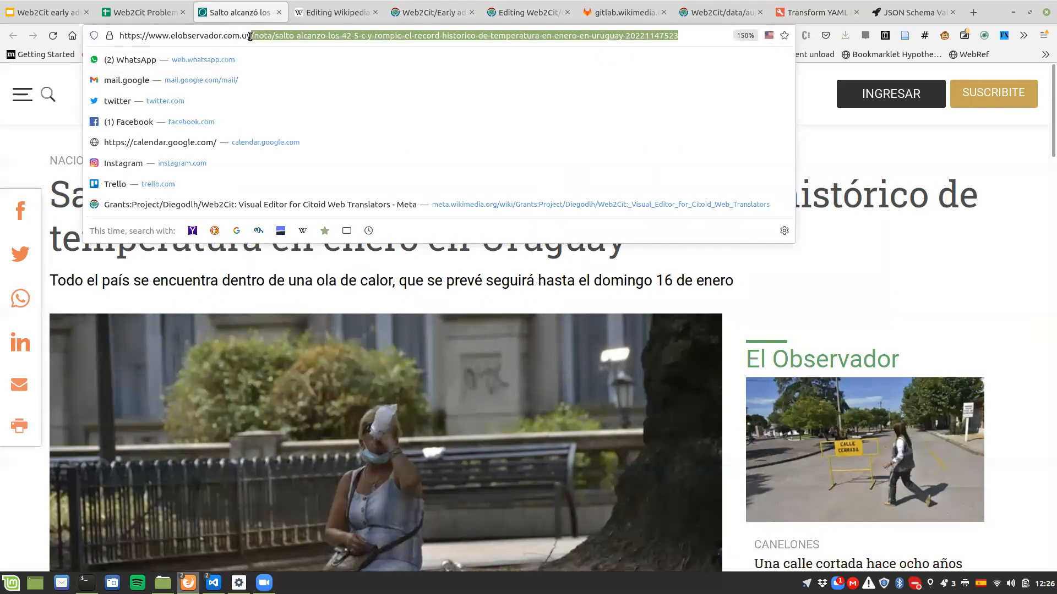
pyautogui.click(814, 12)
pyautogui.hotkey('ctrl', 'v')
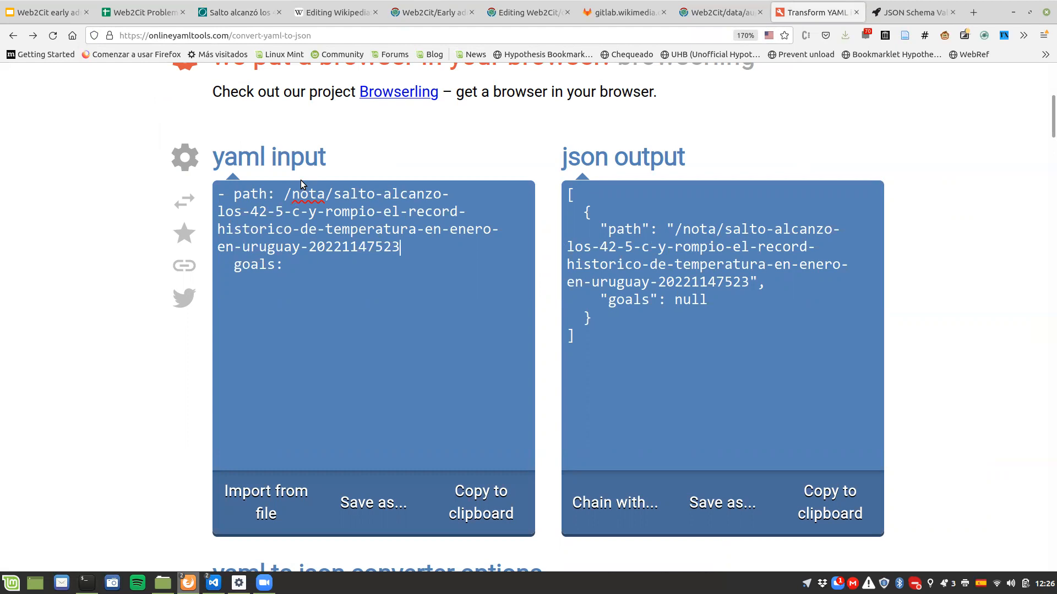
# Step: Review the Goals object documentation and add itemType: newspaperArticle as an indented entry under goals
pyautogui.press('Down')
pyautogui.click(460, 6)
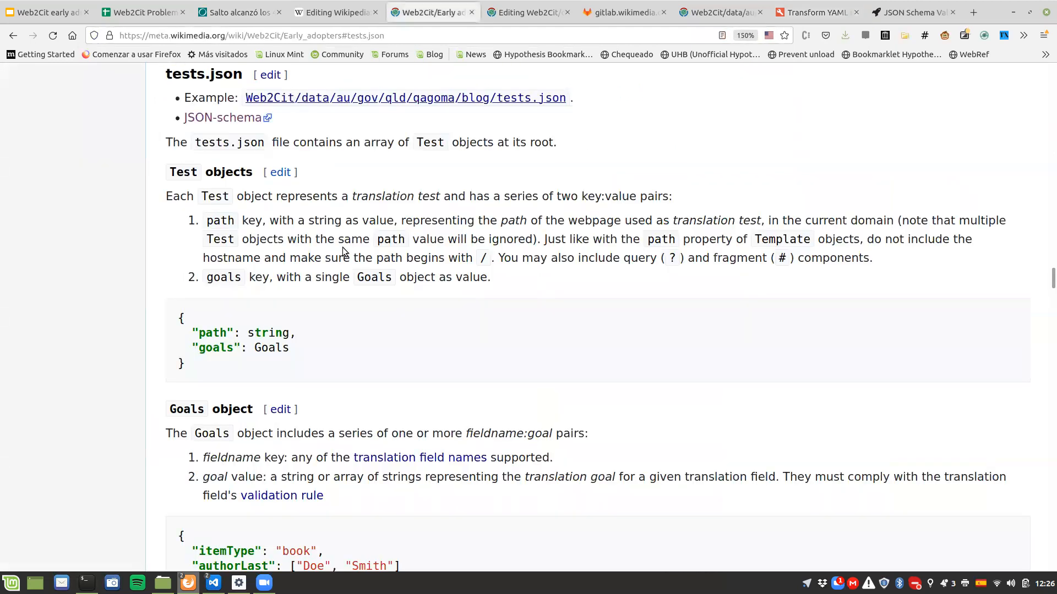
pyautogui.scroll(-2, 343, 246)
pyautogui.scroll(-1, 344, 246)
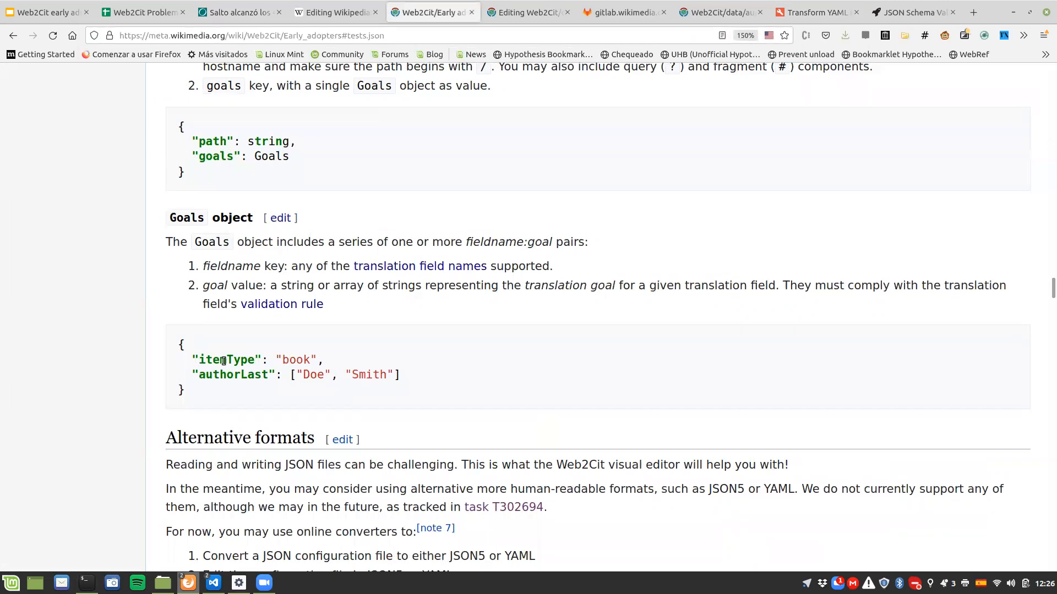
pyautogui.click(812, 12)
pyautogui.press('BackSpace')
pyautogui.press('Return')
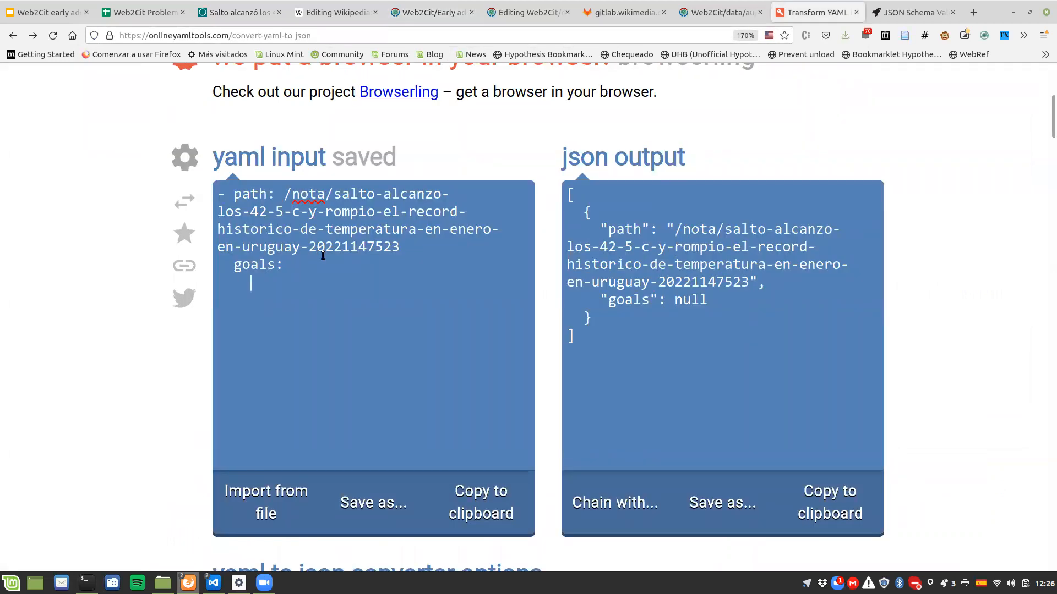
pyautogui.write('itemType: ')
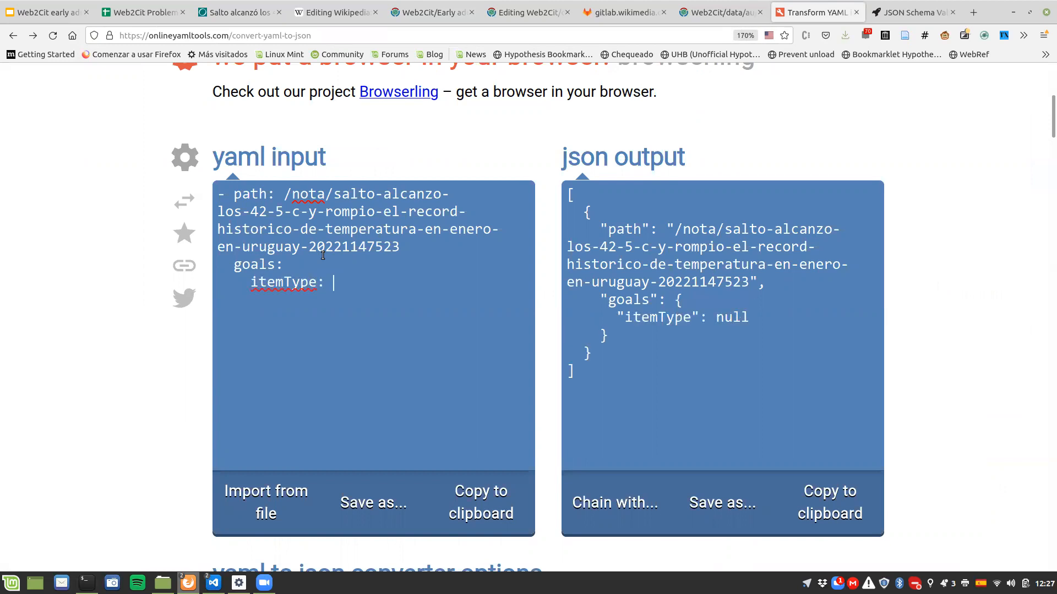
pyautogui.write('newspaperArticle')
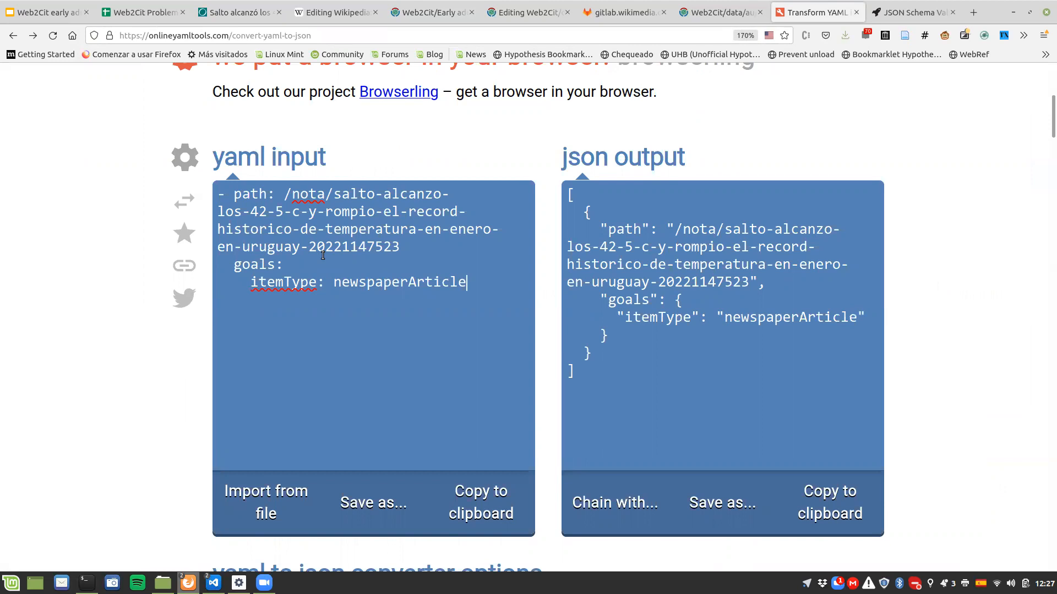
pyautogui.press('Return')
# Step: Add a title key under goals, using the headline copied from the El Observador article as its value
pyautogui.hotkey('shift', 'Up')
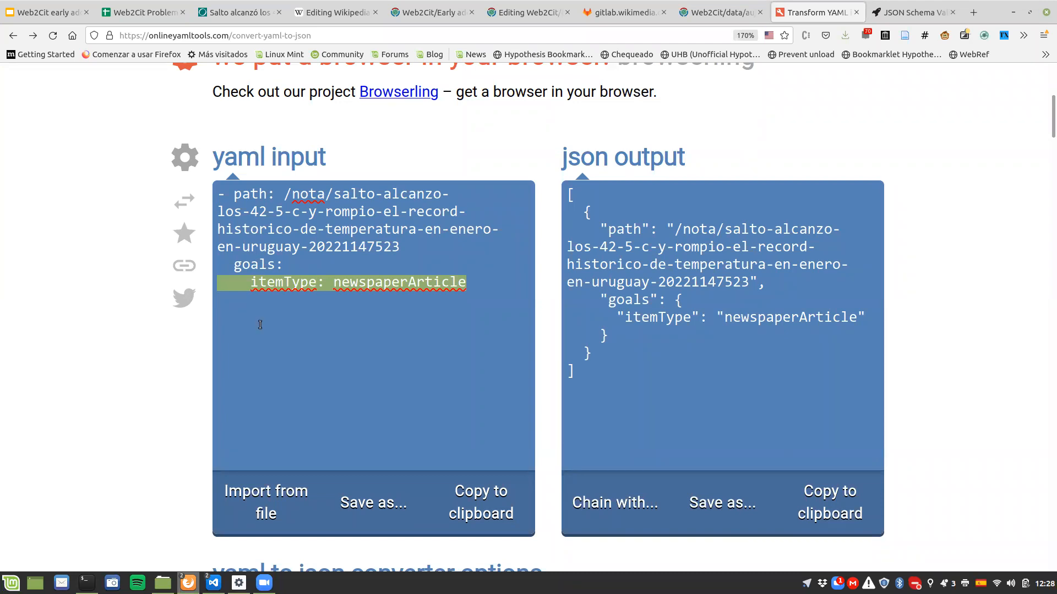
pyautogui.doubleClick(415, 283)
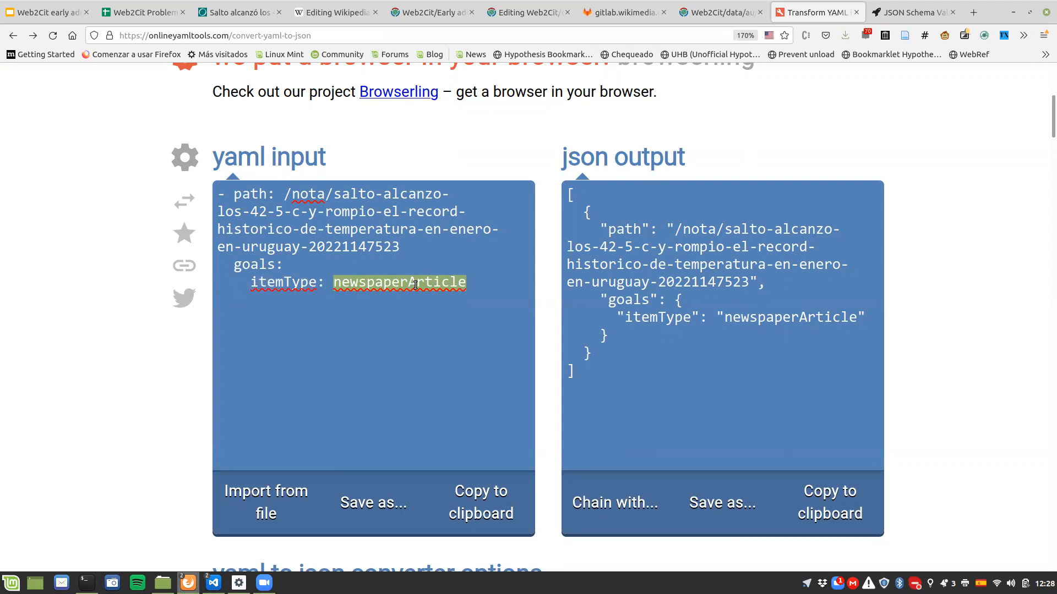
pyautogui.press('Down')
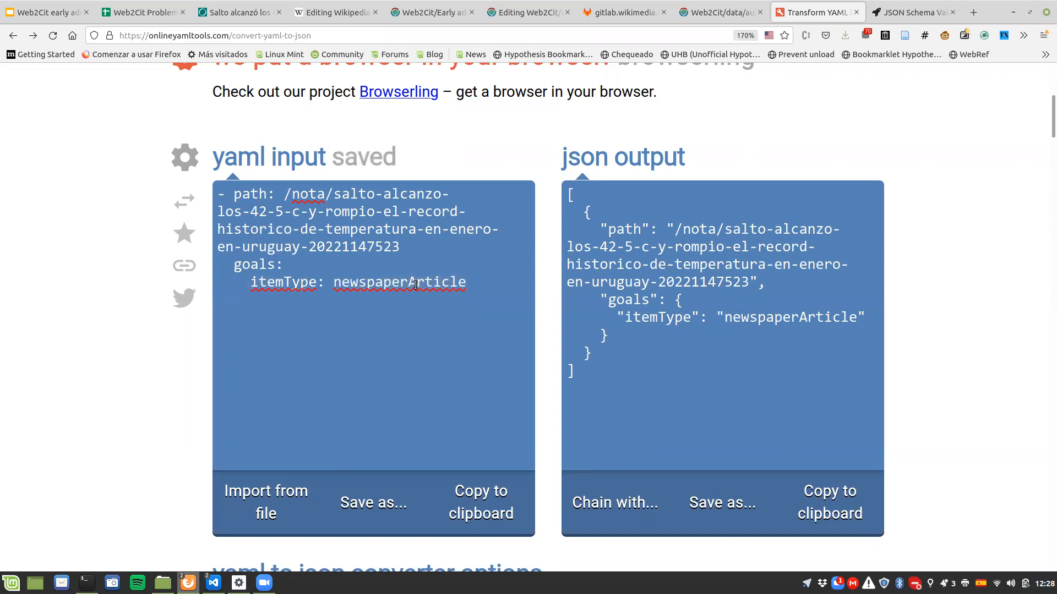
pyautogui.write('title:')
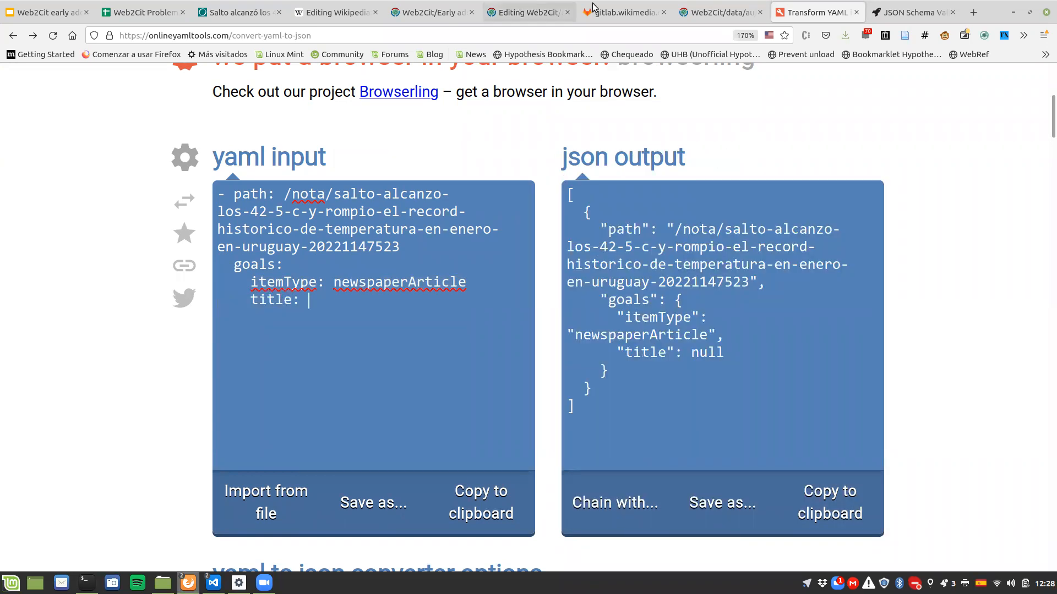
pyautogui.click(241, 12)
pyautogui.moveTo(44, 178); pyautogui.dragTo(665, 239)
pyautogui.hotkey('ctrl', 'c')
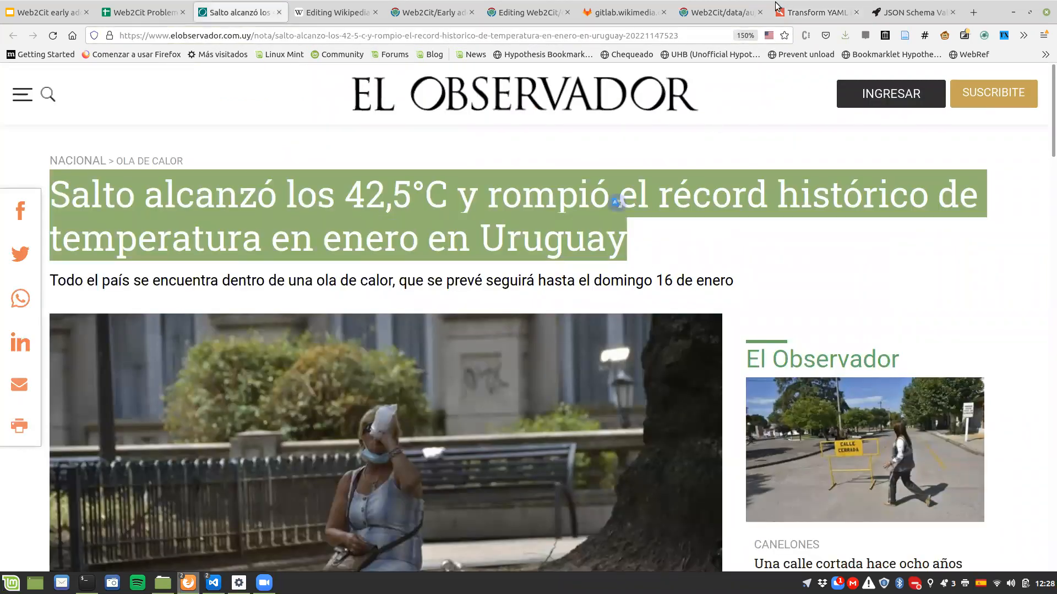
pyautogui.click(776, 10)
pyautogui.hotkey('ctrl', 'v')
# Step: Add an authorLast key with an empty array [] beneath the title in goals
pyautogui.press('Return')
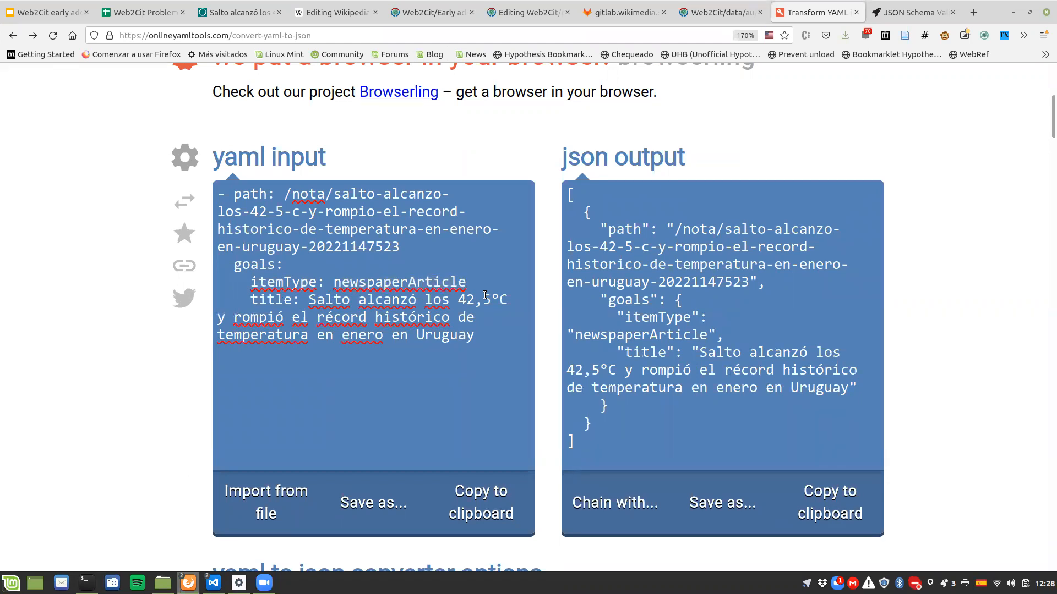
pyautogui.write('auth')
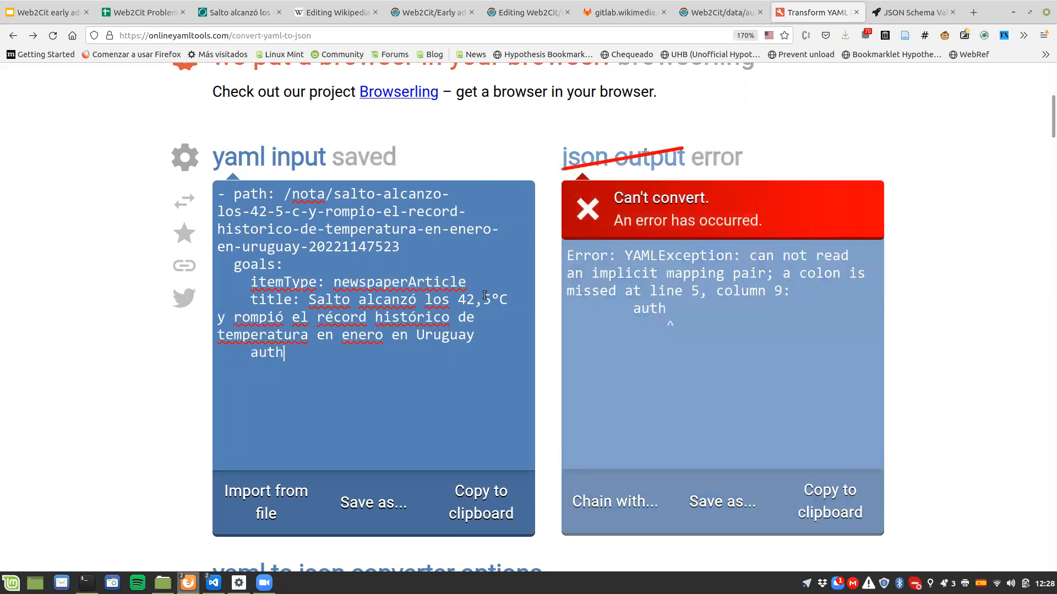
pyautogui.write('orLast')
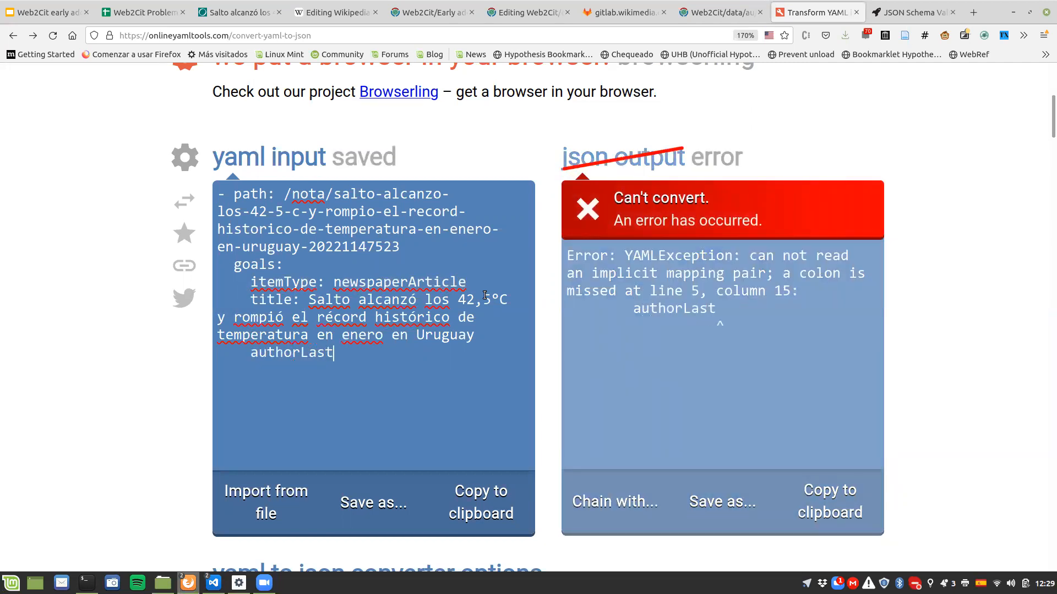
pyautogui.write(': [þ]')
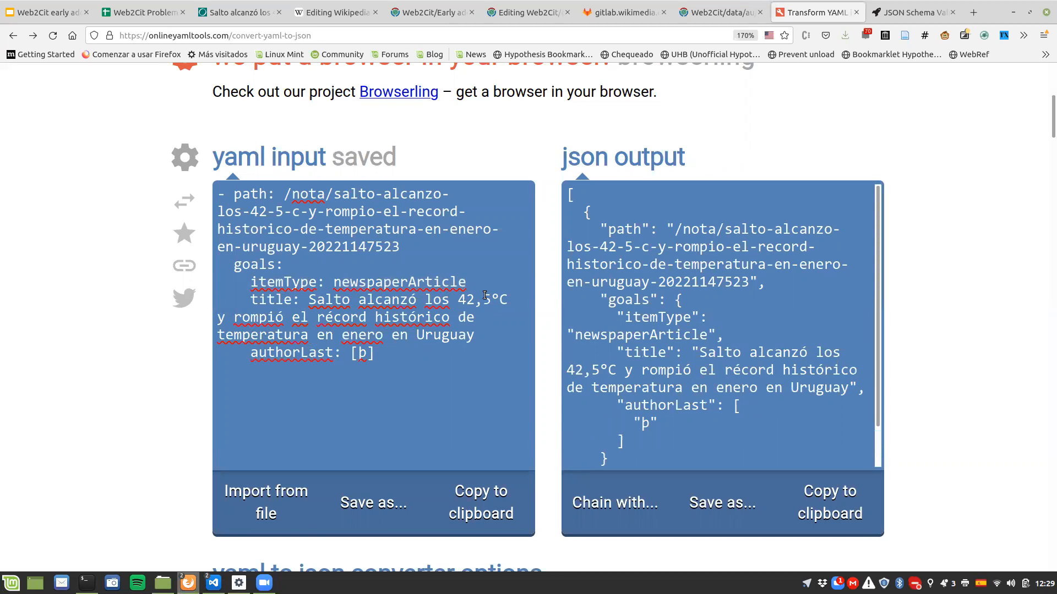
pyautogui.press('BackSpace')
pyautogui.press('BackSpace')
pyautogui.write(']')
# Step: Add an authorFirst key with an empty array [] below authorLast
pyautogui.press('Return')
pyautogui.write('authorFirsty:')
pyautogui.press('BackSpace')
pyautogui.press('BackSpace')
pyautogui.write(':')
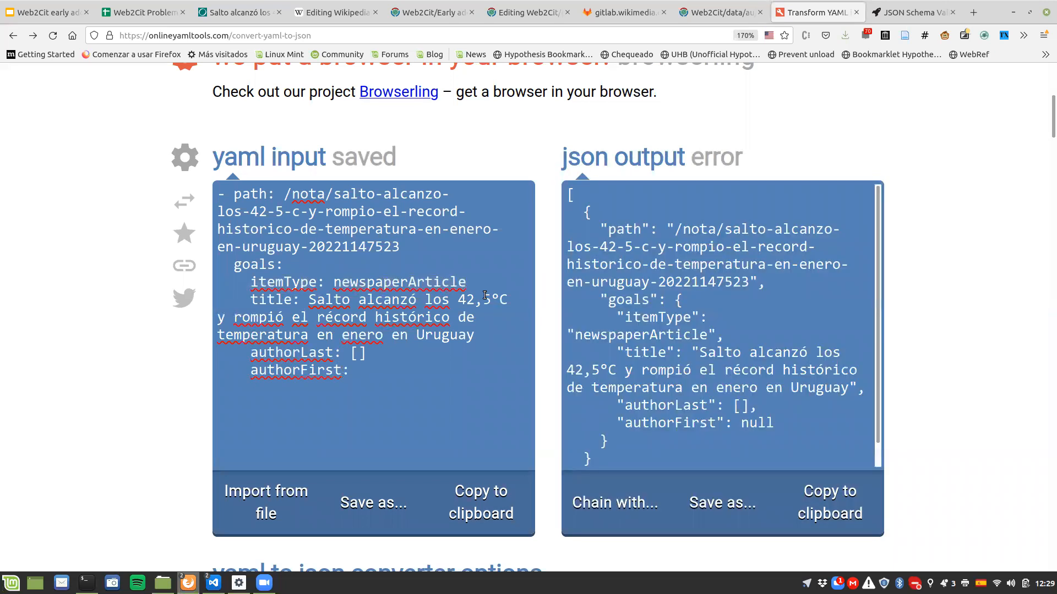
pyautogui.write(' []')
# Step: Add an empty date key below authorFirst and find the publication date in the El Observador article
pyautogui.press('Return')
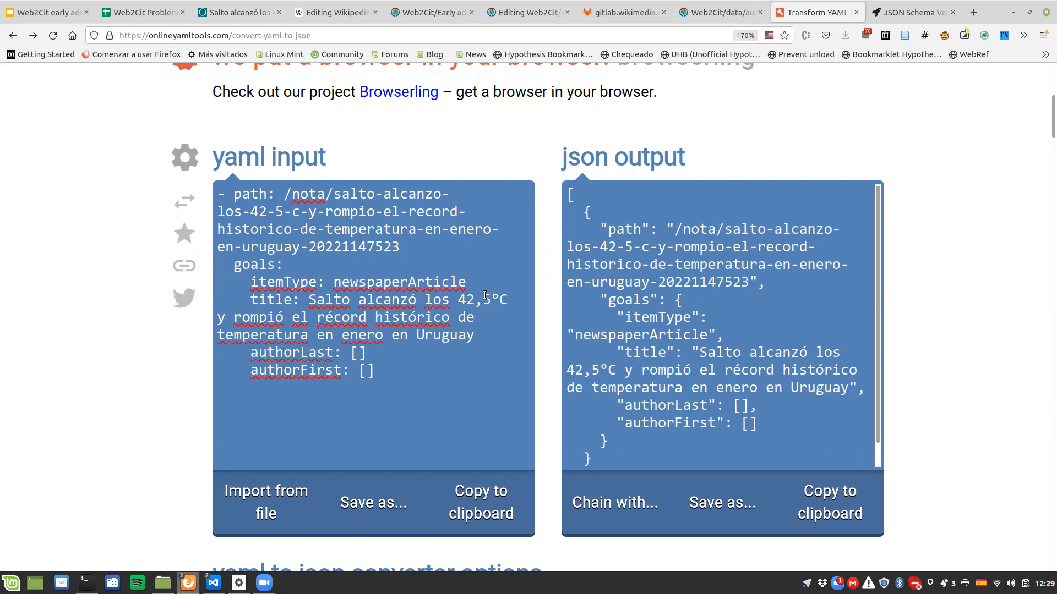
pyautogui.write('date:')
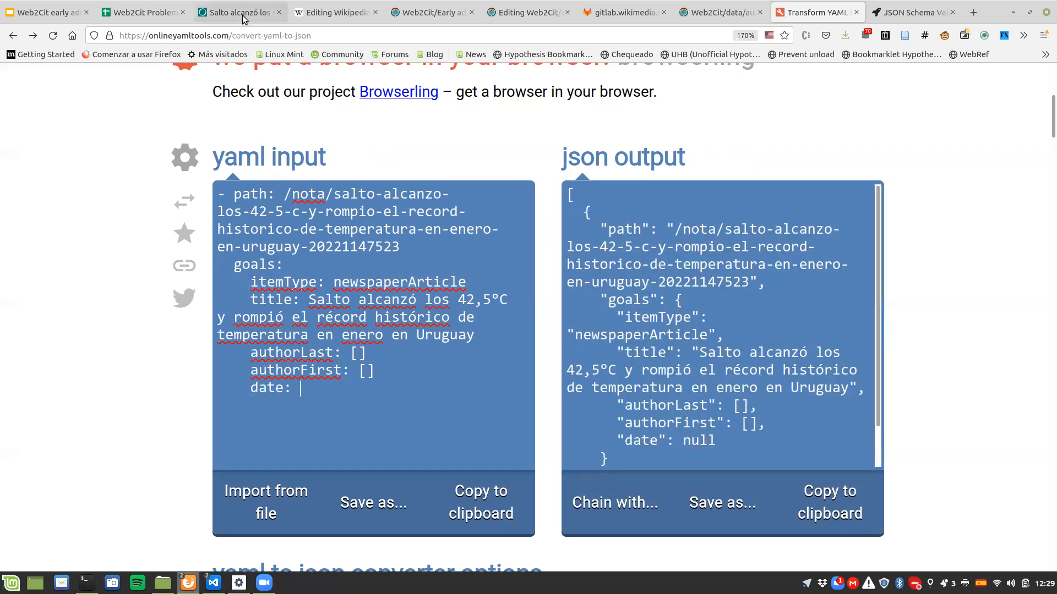
pyautogui.scroll(-3, 205, 288)
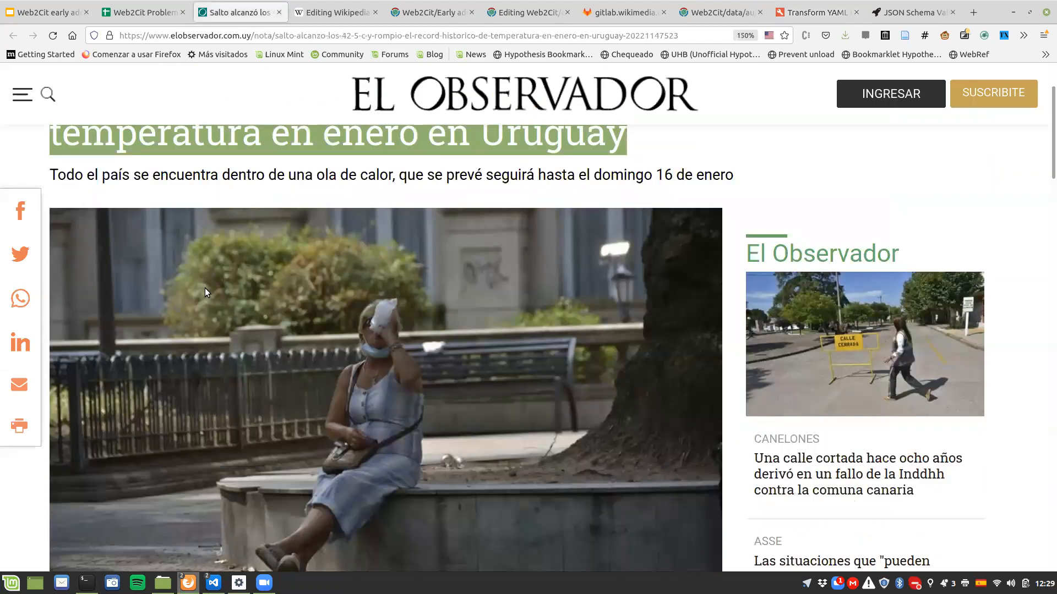
pyautogui.scroll(-6, 52, 261)
pyautogui.moveTo(50, 259); pyautogui.dragTo(168, 260)
pyautogui.click(168, 261)
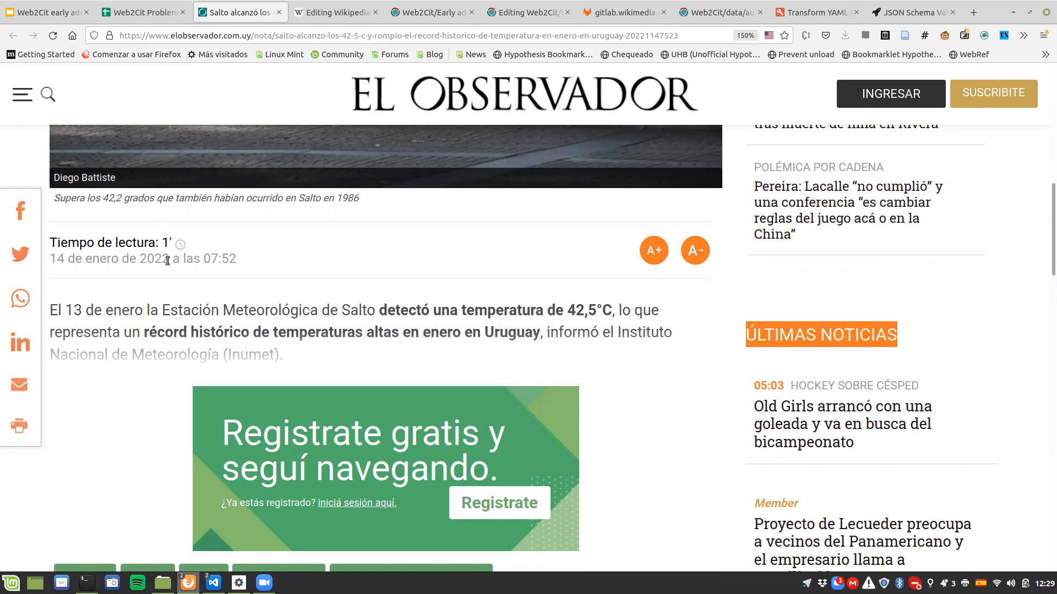
# Step: Look up the accepted formats for the publication date in the Translation fields section of the Web2Cit early adopters documentation
pyautogui.click(430, 12)
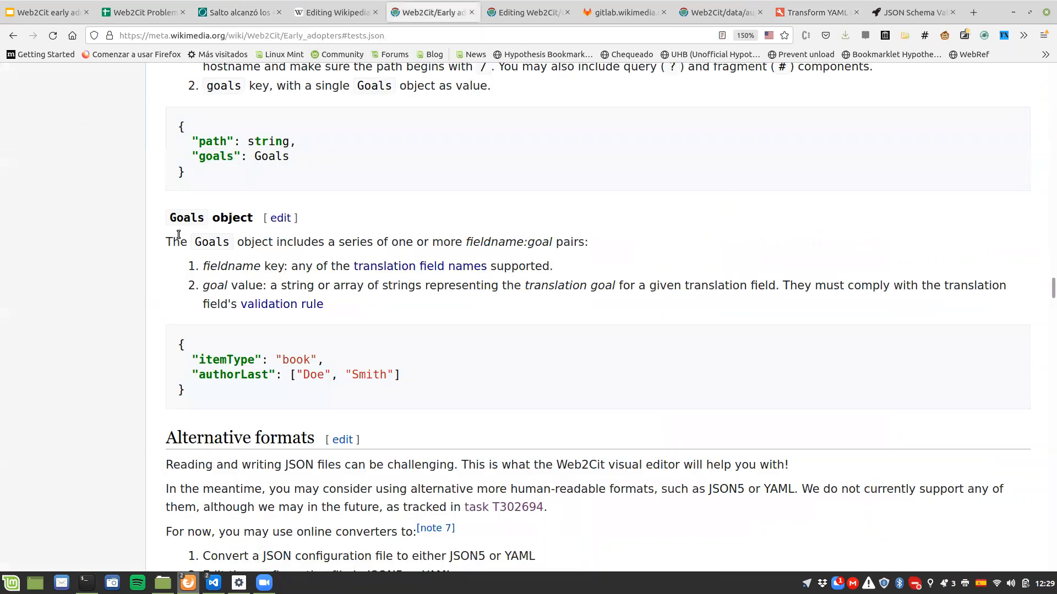
pyautogui.press('Home')
pyautogui.scroll(-5, 177, 236)
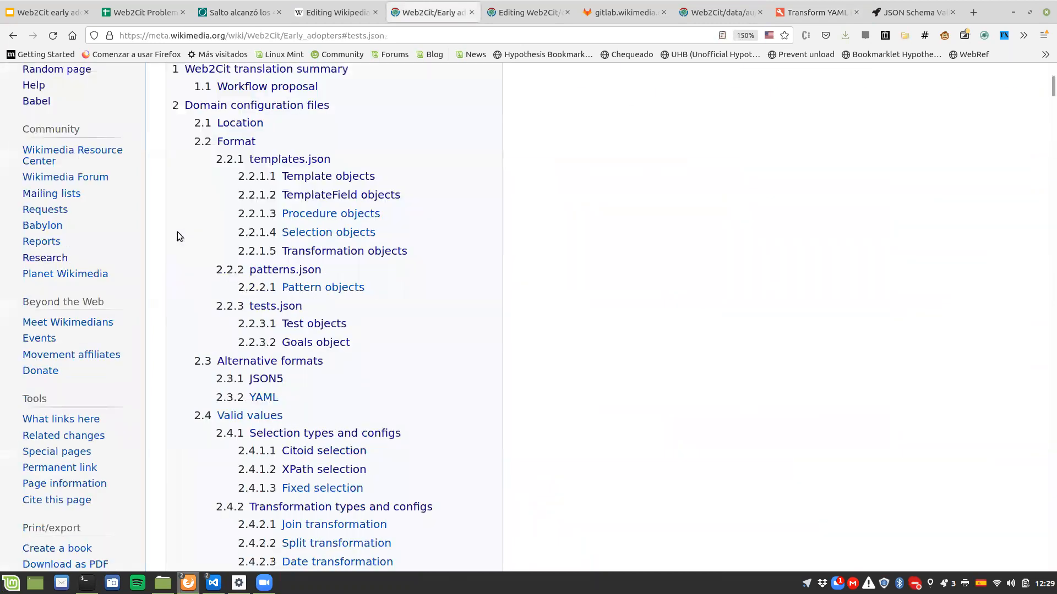
pyautogui.scroll(-2, 177, 232)
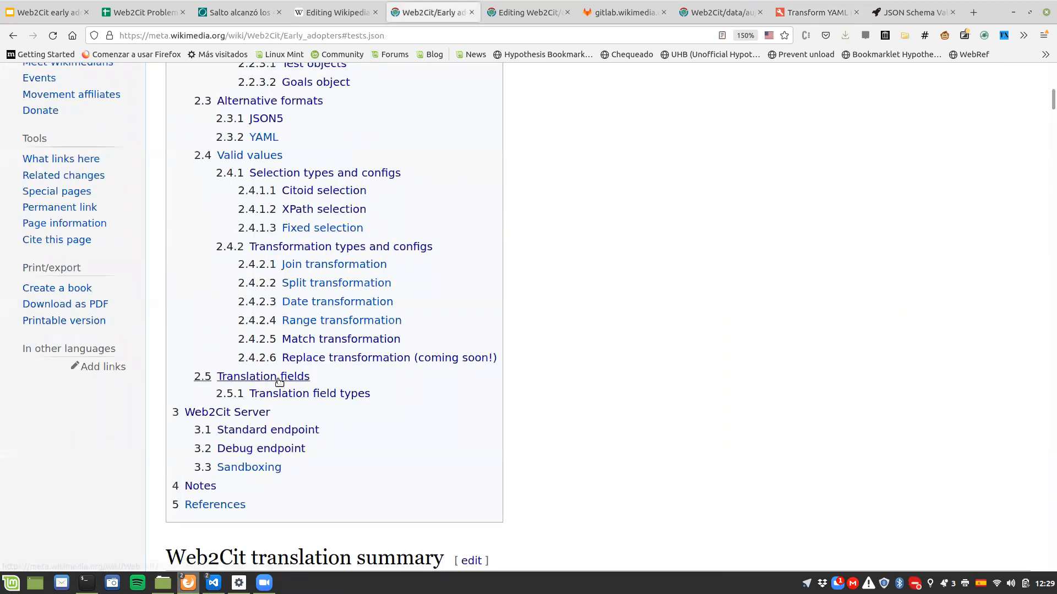
pyautogui.click(278, 379)
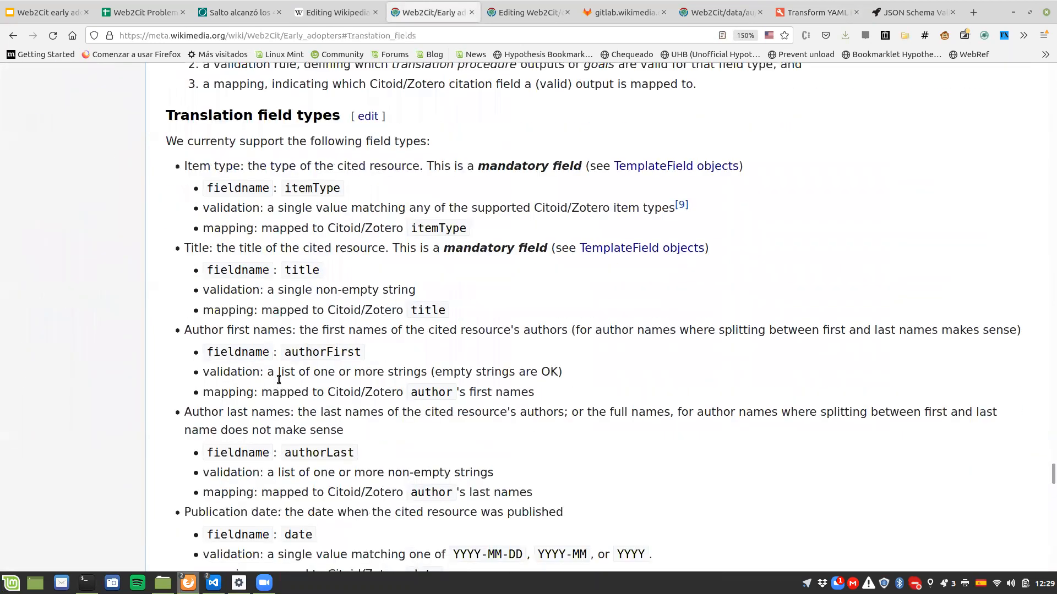
pyautogui.scroll(-3, 235, 339)
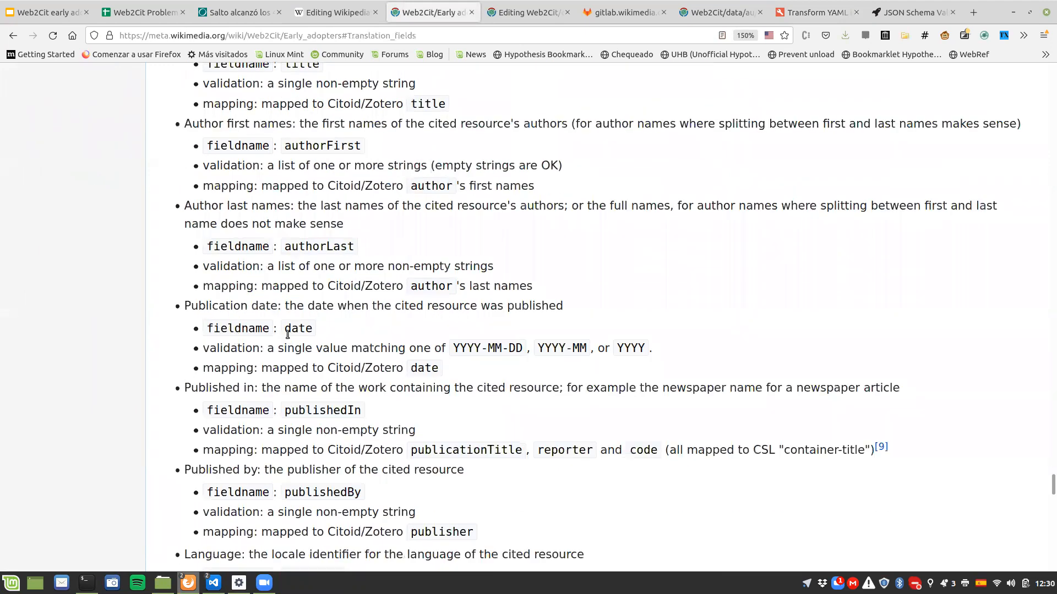
pyautogui.moveTo(452, 348); pyautogui.dragTo(658, 346)
pyautogui.click(658, 345)
pyautogui.moveTo(455, 354); pyautogui.dragTo(522, 348)
pyautogui.click(461, 347)
# Step: Set the date value in the YAML goals to 2022-01-14
pyautogui.click(814, 12)
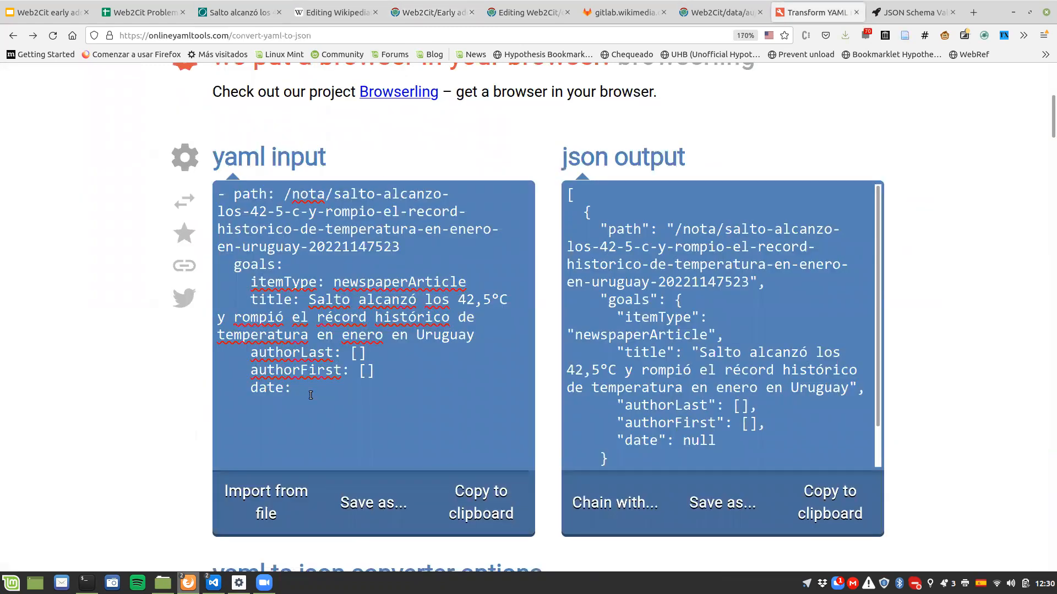
pyautogui.write('2022-')
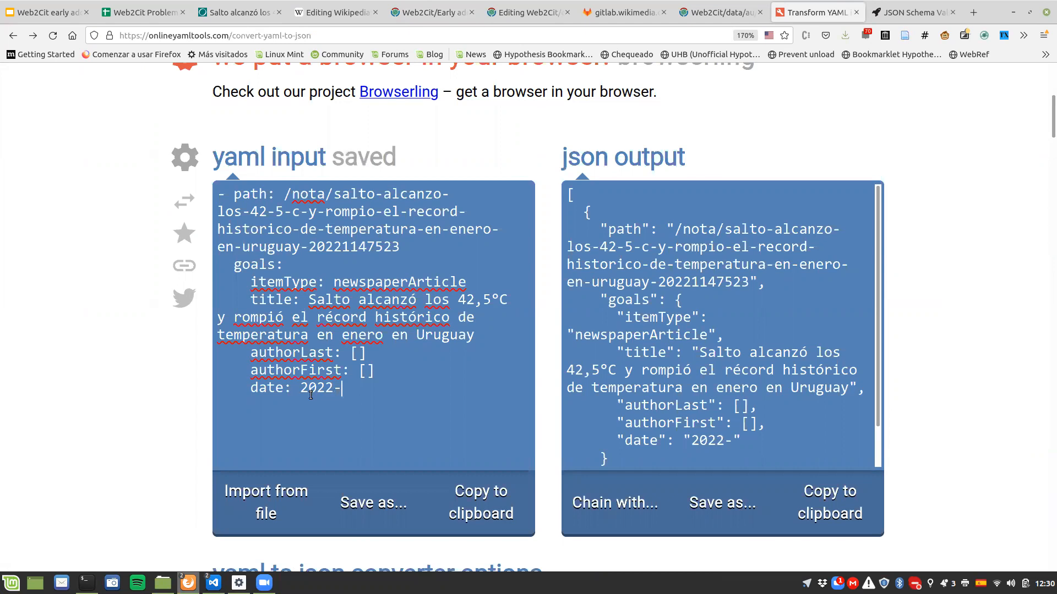
pyautogui.write('01-14')
pyautogui.click(261, 4)
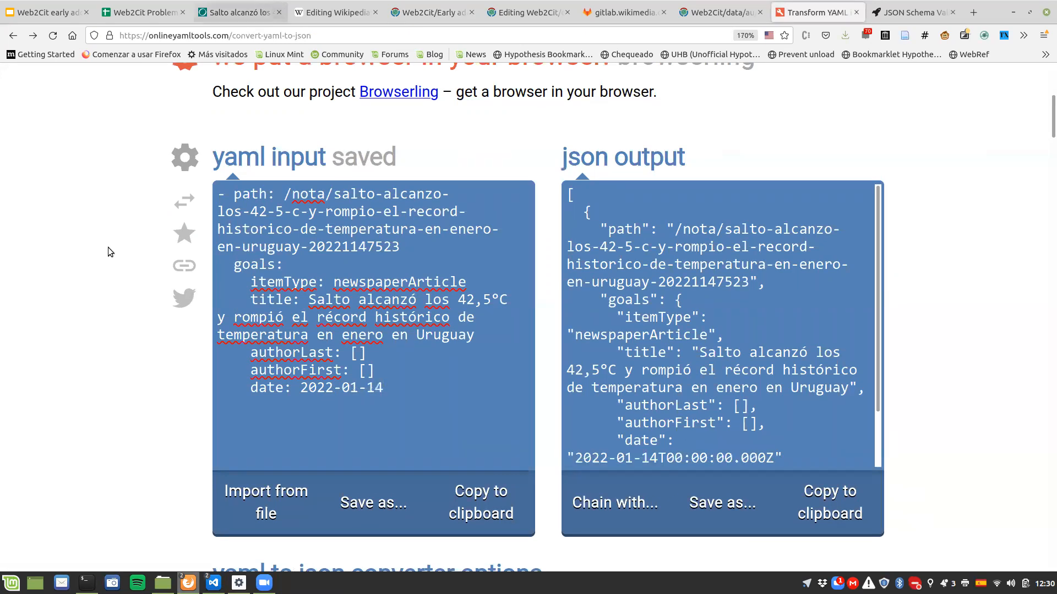
pyautogui.click(815, 12)
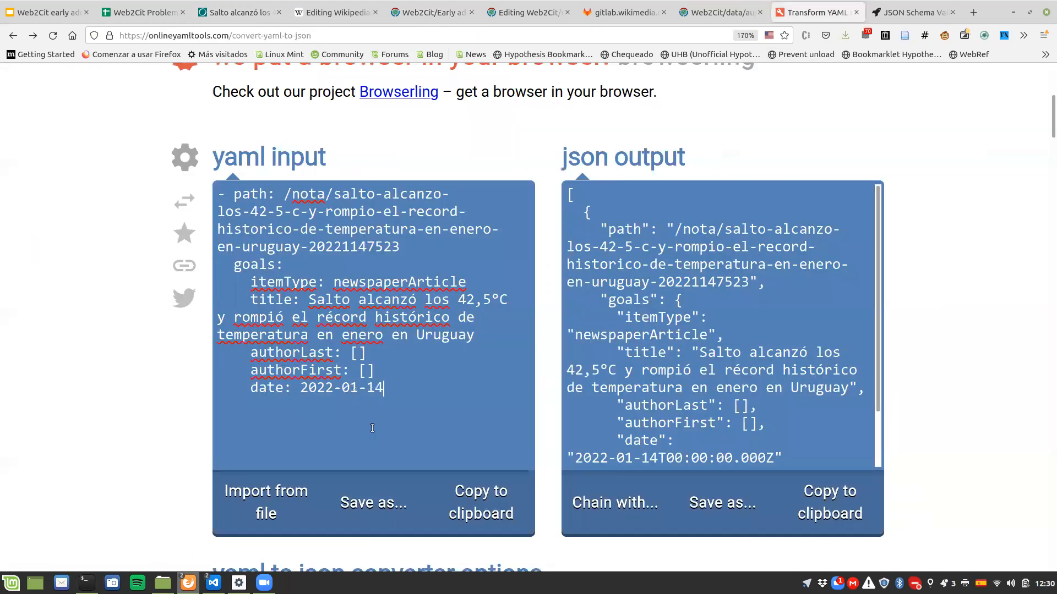
# Step: Add a publishedIn key with the value El Observador below the date in the YAML goals
pyautogui.press('Return')
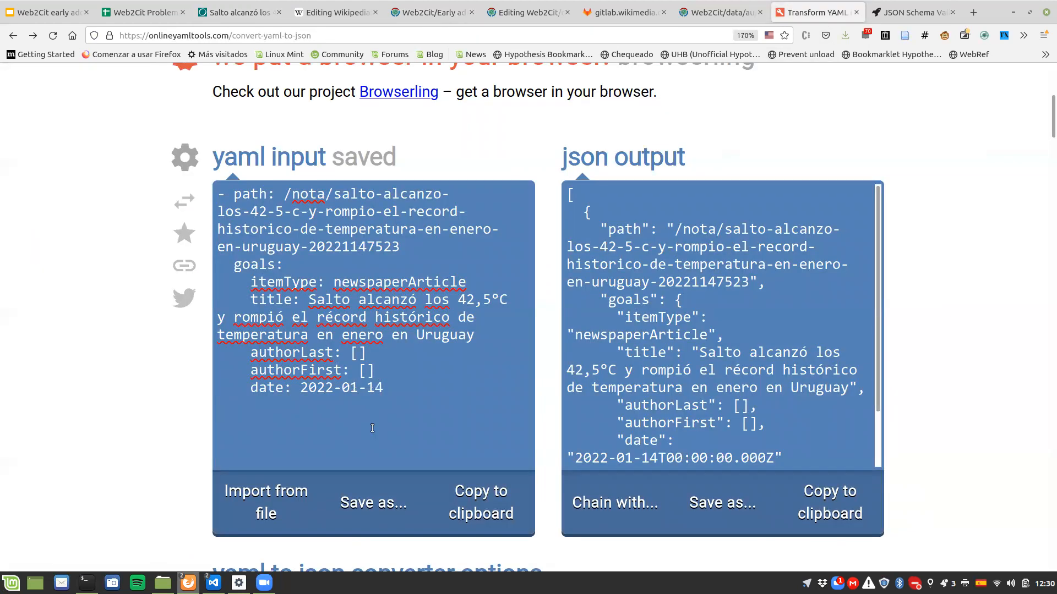
pyautogui.write('publishedIn: ')
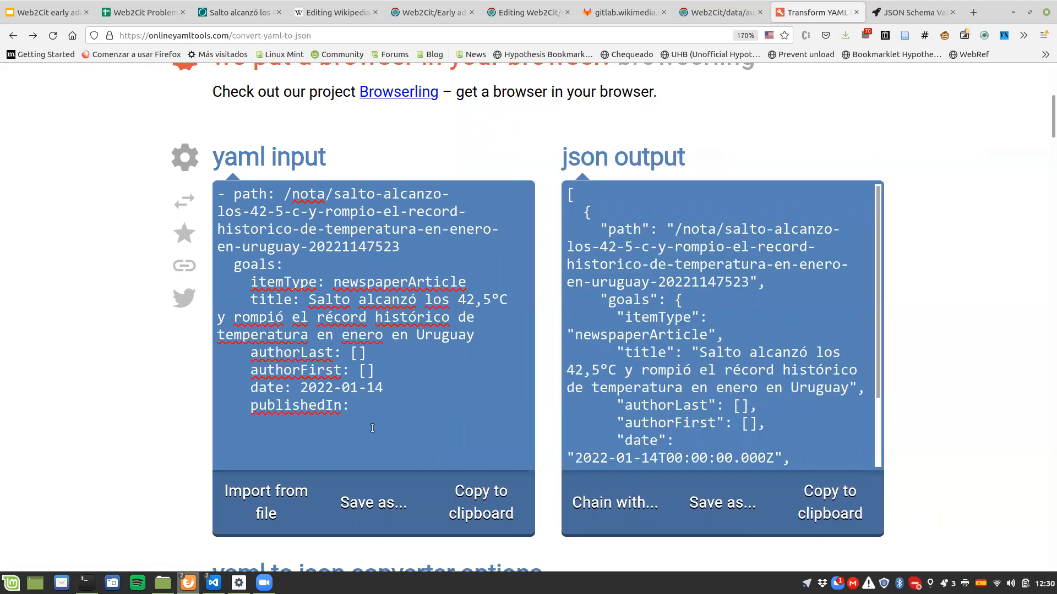
pyautogui.write('El Ob')
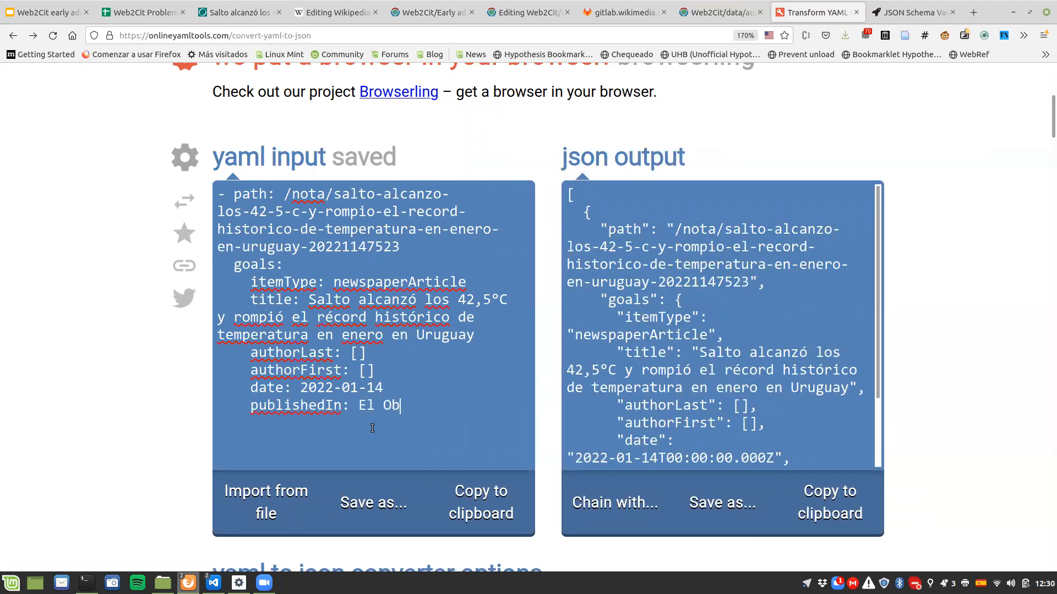
pyautogui.write('servador')
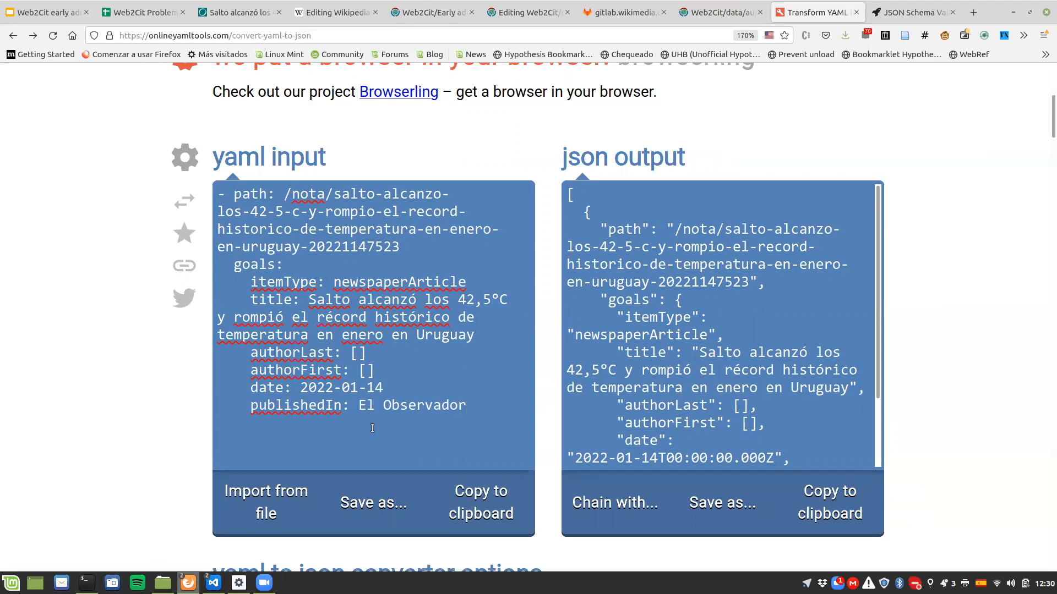
pyautogui.click(637, 325)
# Step: Go to the tests.json section of the Web2Cit documentation and open its JSON-schema link in a new tab
pyautogui.click(421, 13)
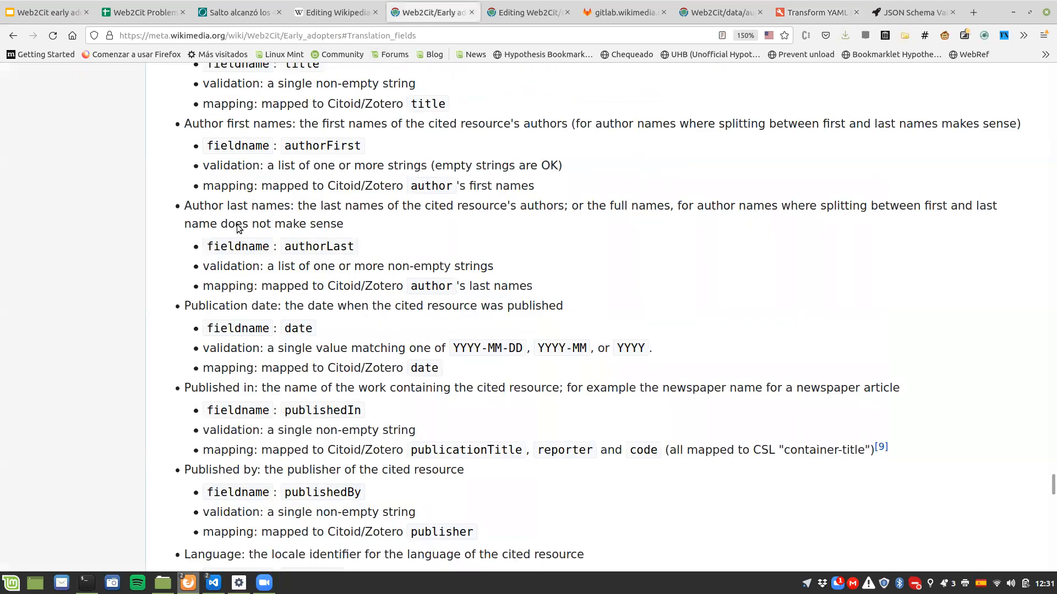
pyautogui.press('Home')
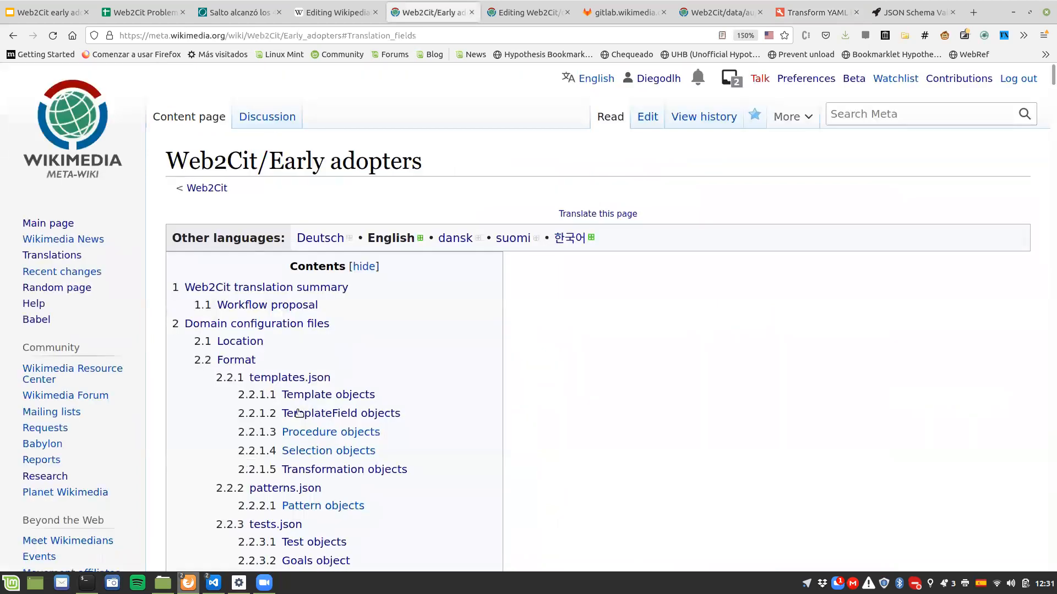
pyautogui.scroll(-2, 300, 440)
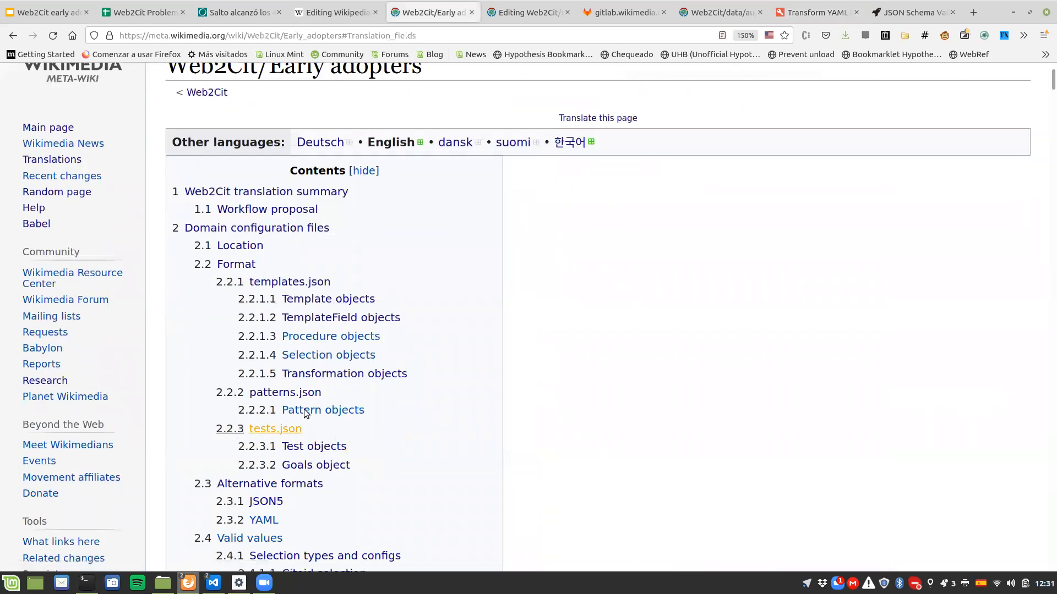
pyautogui.click(296, 426)
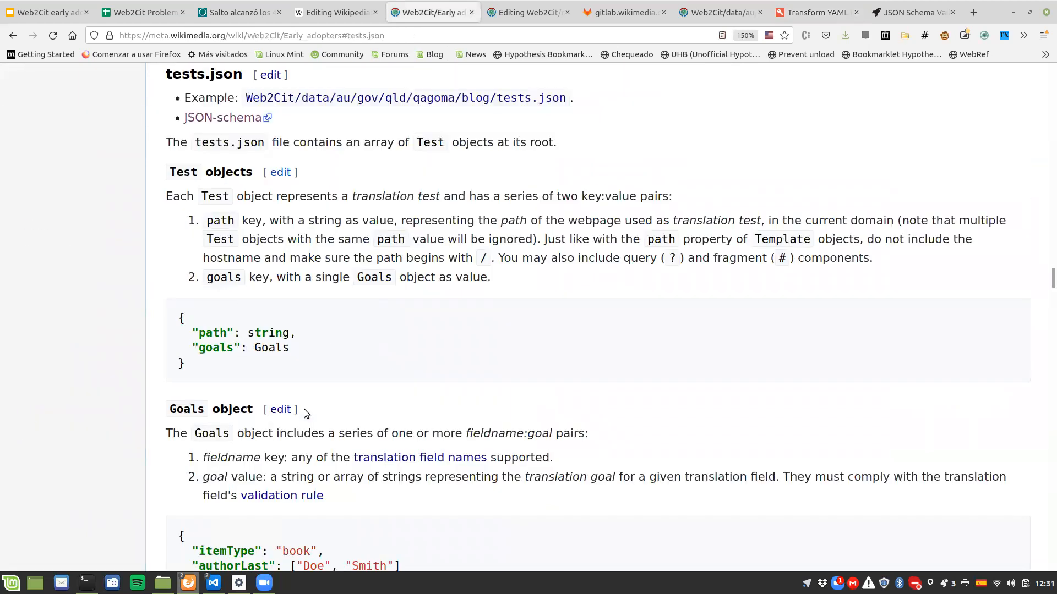
pyautogui.middleClick(207, 122)
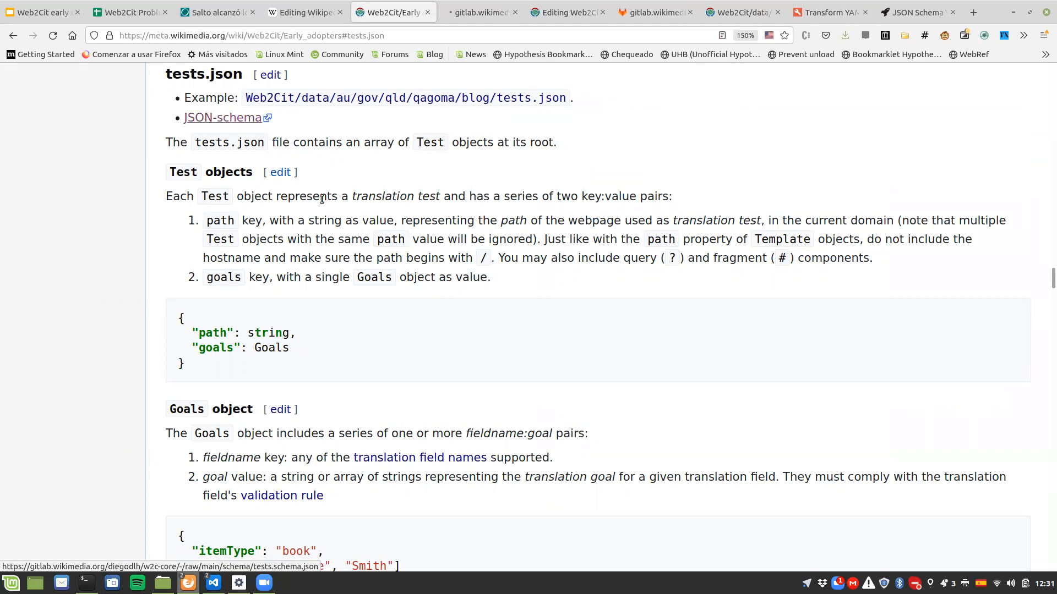
# Step: Close the older GitLab schema tab and select the full text of tests.schema.json
pyautogui.click(689, 12)
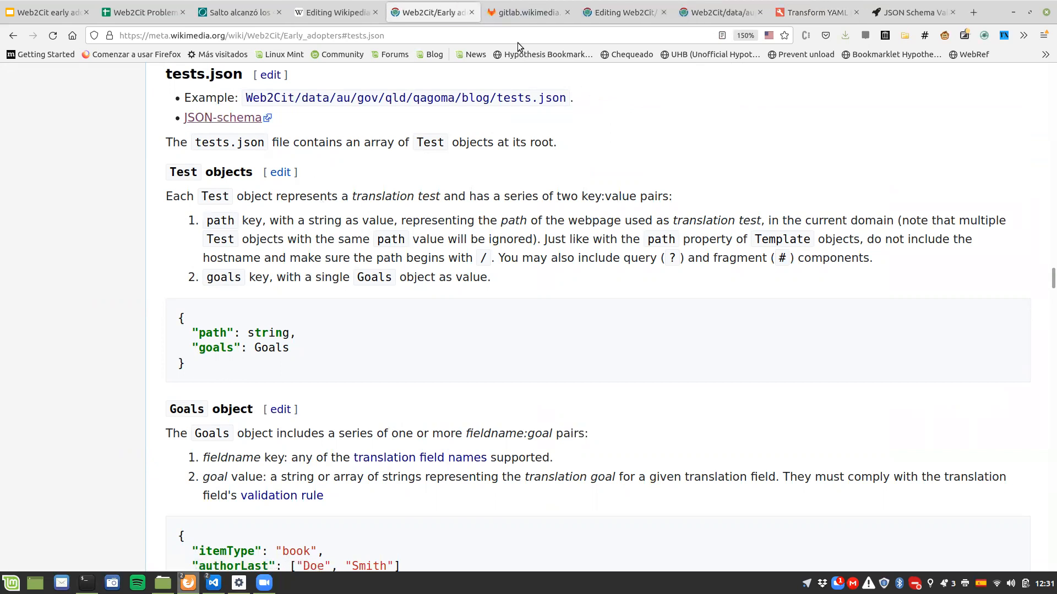
pyautogui.click(520, 12)
pyautogui.moveTo(5, 71); pyautogui.dragTo(72, 404)
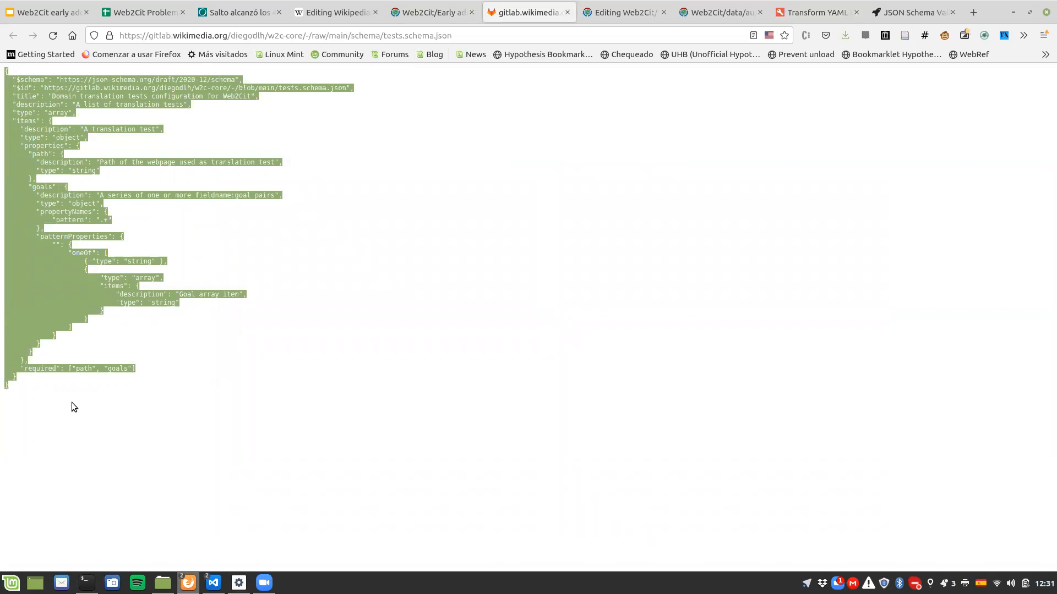
# Step: Validate the converter's JSON output against the copied tests schema in the JSON Schema Validator
pyautogui.click(879, 18)
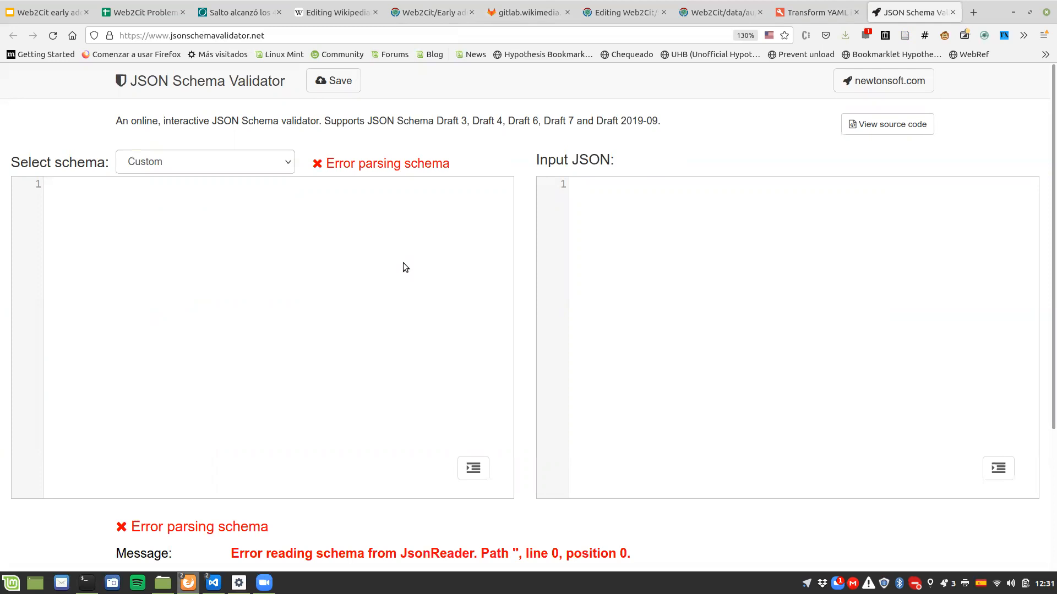
pyautogui.hotkey('ctrl', 'v')
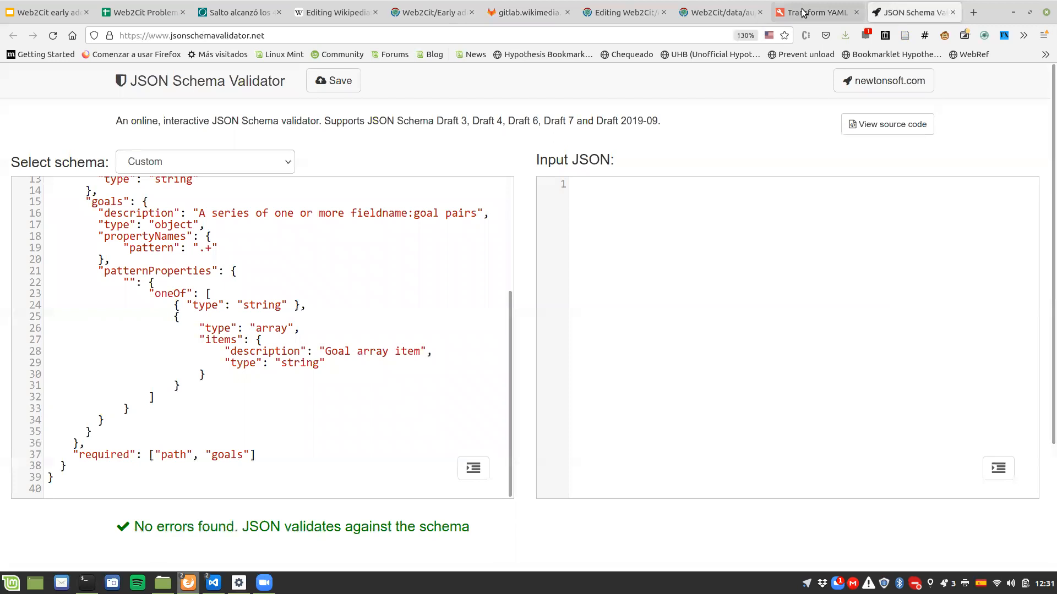
pyautogui.hotkey('ctrl', 'pageup')
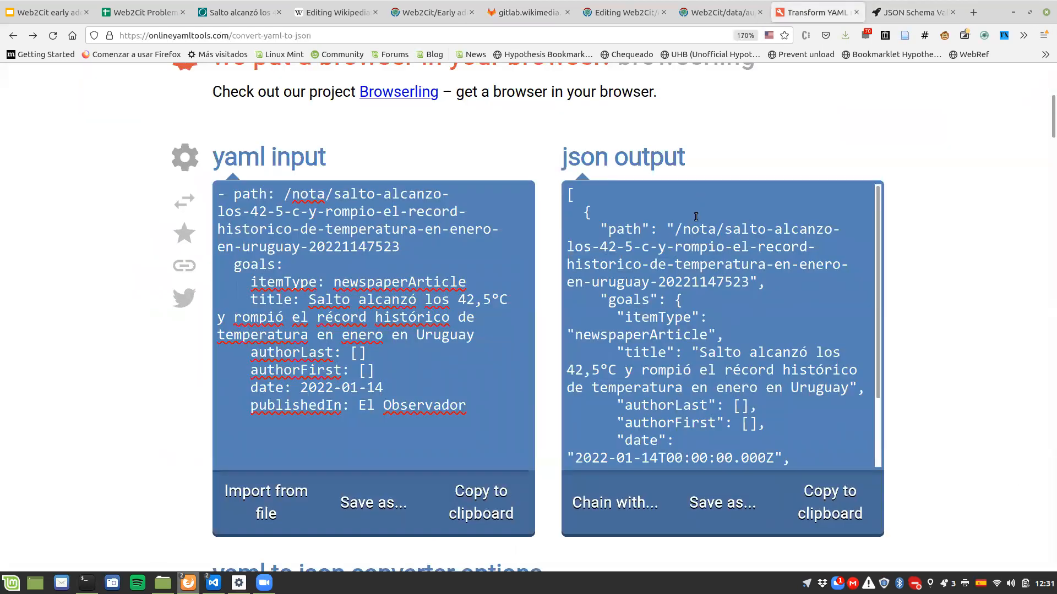
pyautogui.click(694, 216)
pyautogui.hotkey('ctrl', 'c')
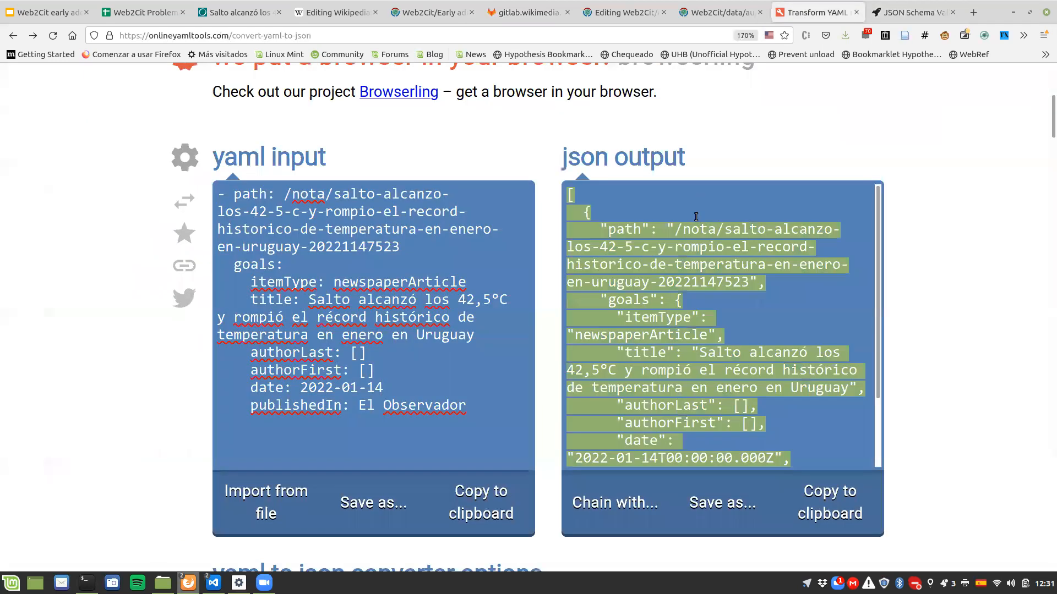
pyautogui.click(899, 13)
pyautogui.hotkey('ctrl', 'v')
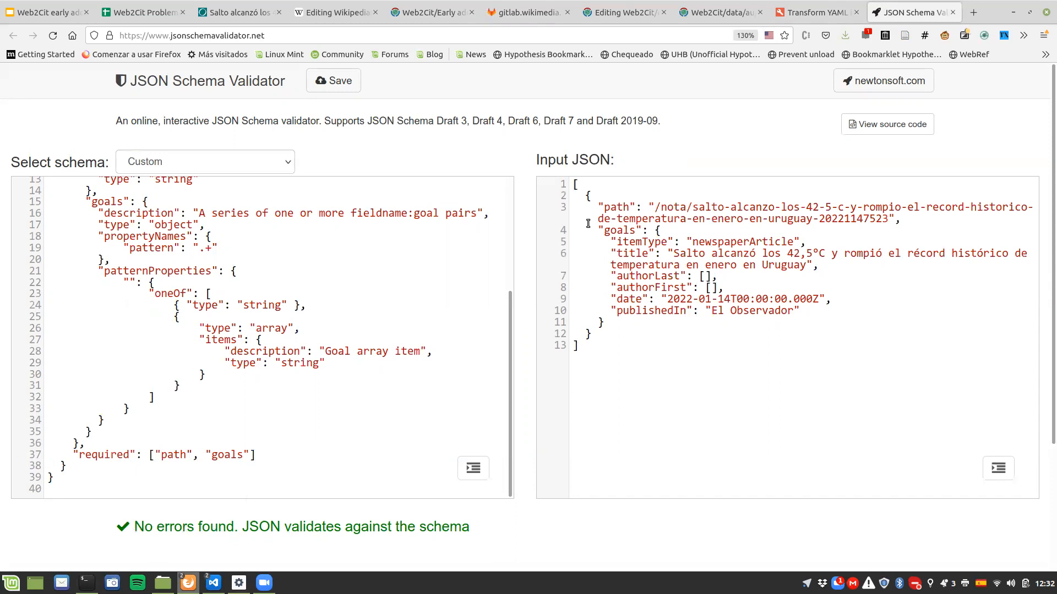
# Step: Paste the validated JSON between the syntaxhighlight tags of the El Observador tests.json page on Meta-Wiki and publish the changes
pyautogui.click(693, 12)
pyautogui.click(627, 13)
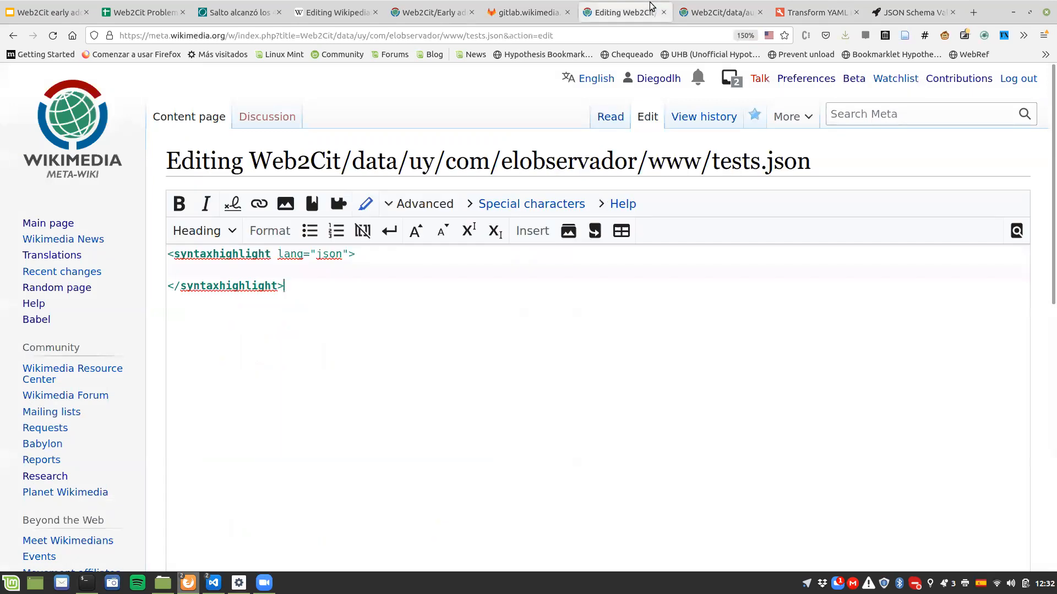
pyautogui.click(273, 271)
pyautogui.hotkey('ctrl', 'v')
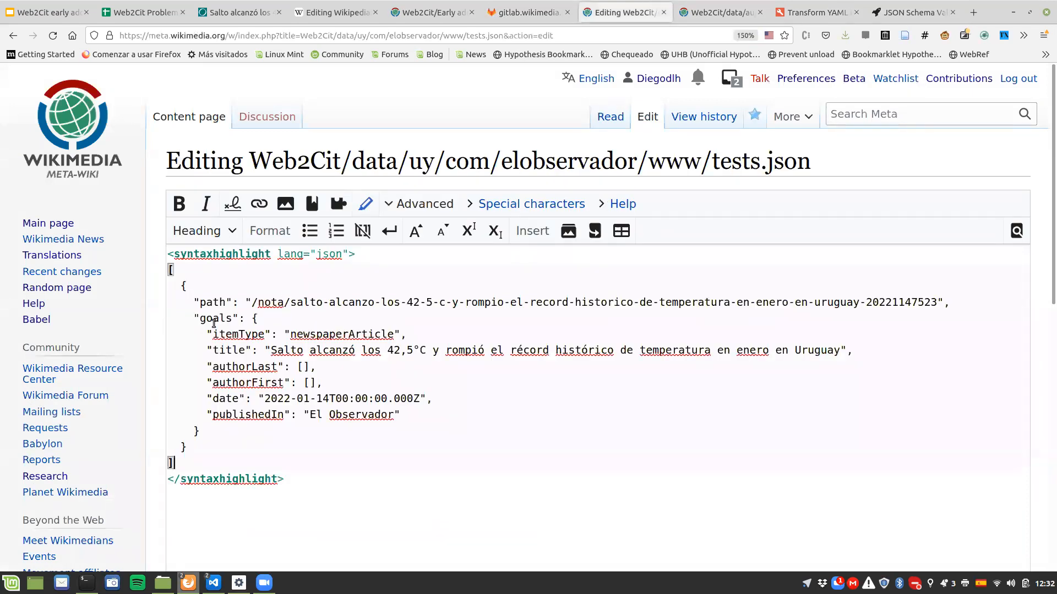
pyautogui.scroll(-3, 260, 429)
pyautogui.scroll(-5, 261, 428)
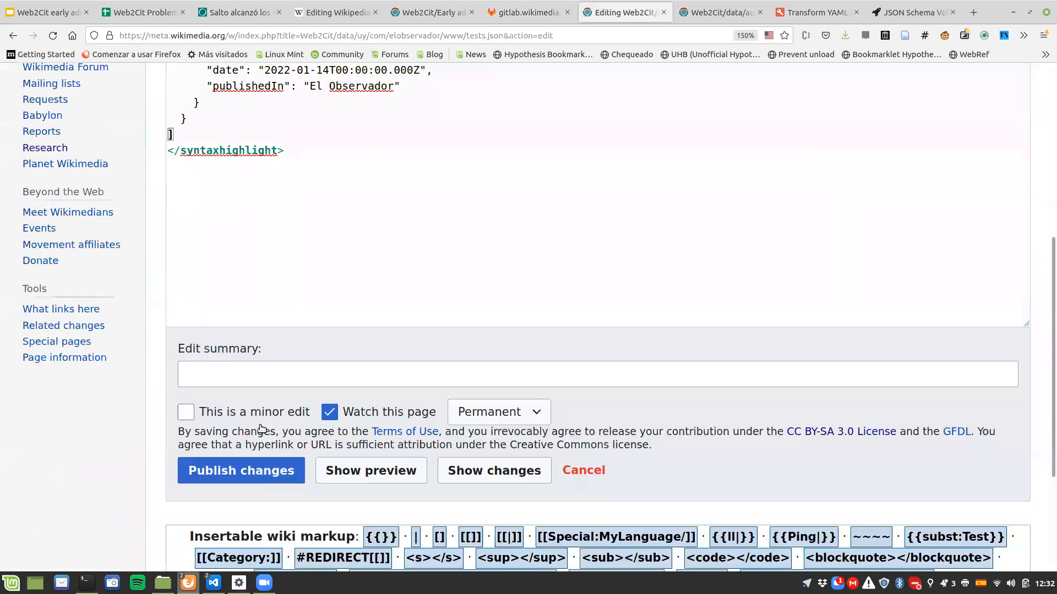
pyautogui.click(261, 427)
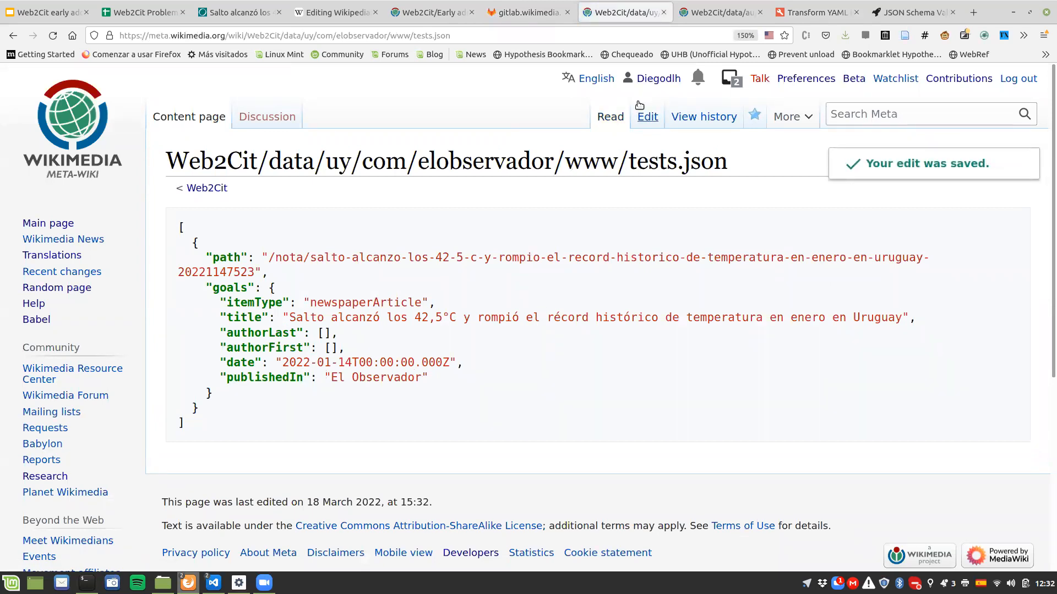
# Step: Edit tests.json to shorten the date value to 2022-01-14 and publish the changes
pyautogui.click(646, 125)
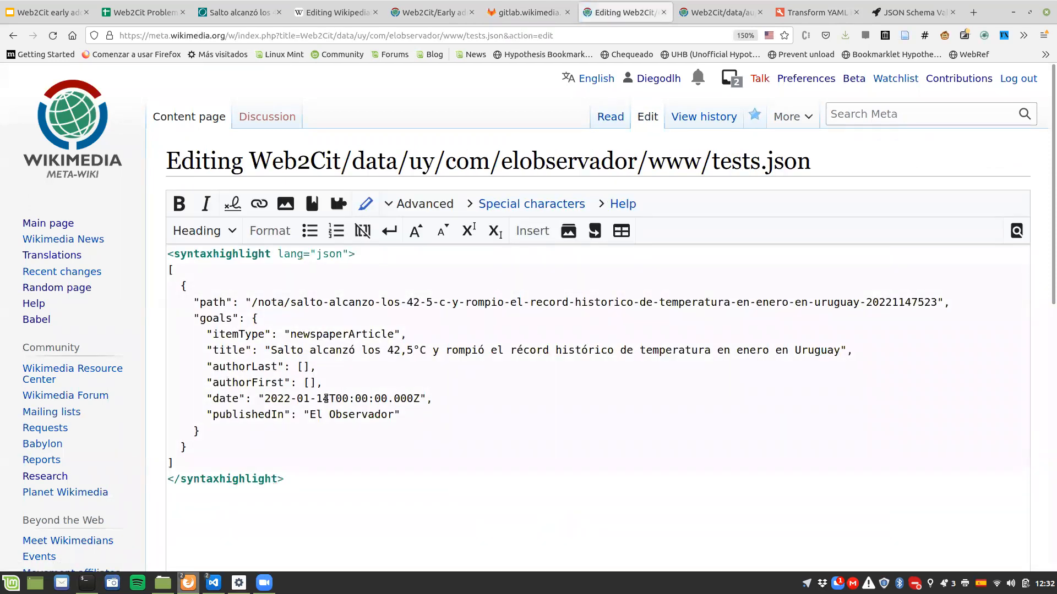
pyautogui.moveTo(330, 400); pyautogui.dragTo(421, 400)
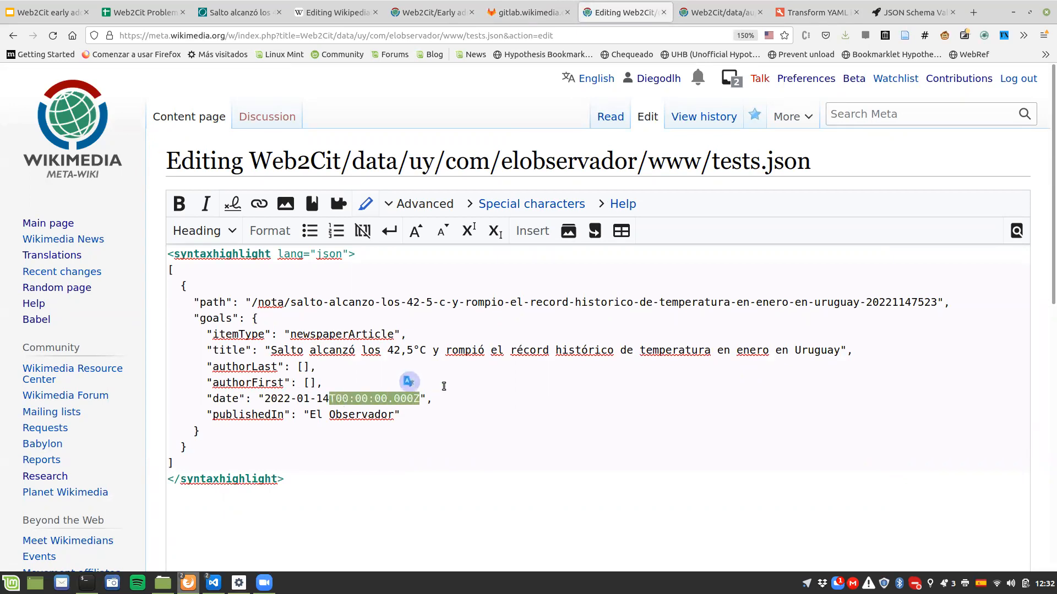
pyautogui.press('BackSpace')
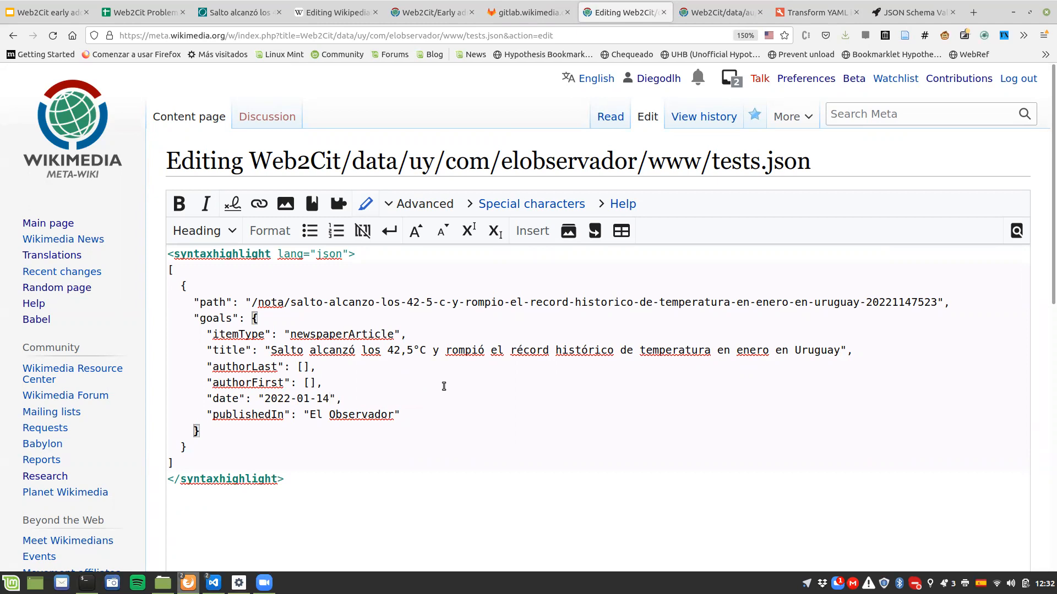
pyautogui.scroll(-5, 165, 443)
pyautogui.click(214, 513)
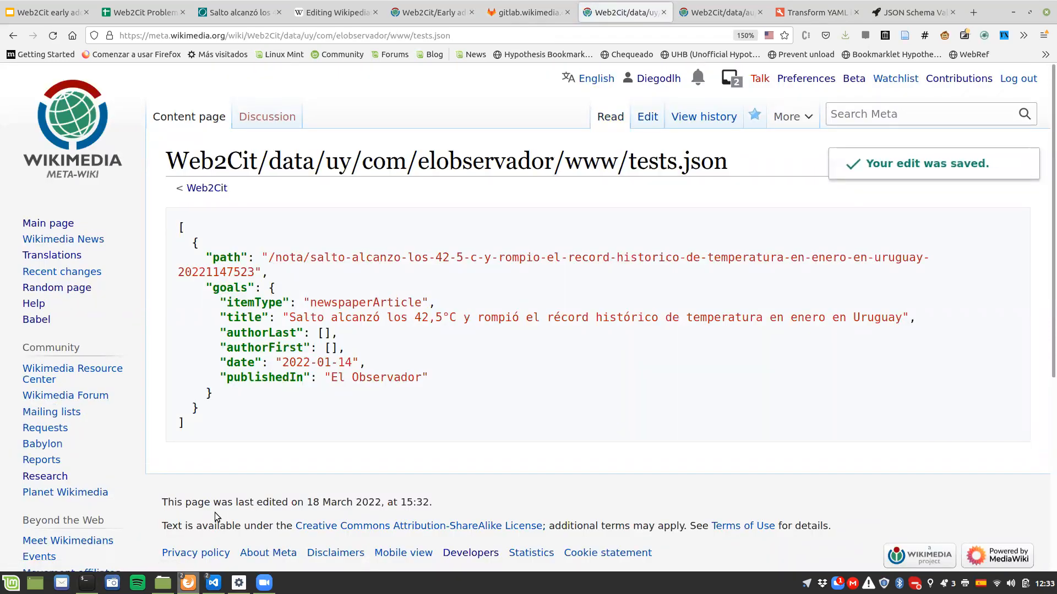
# Step: Review the Proposed workflow slide and go to the templates.json section of the Web2Cit documentation
pyautogui.click(86, 13)
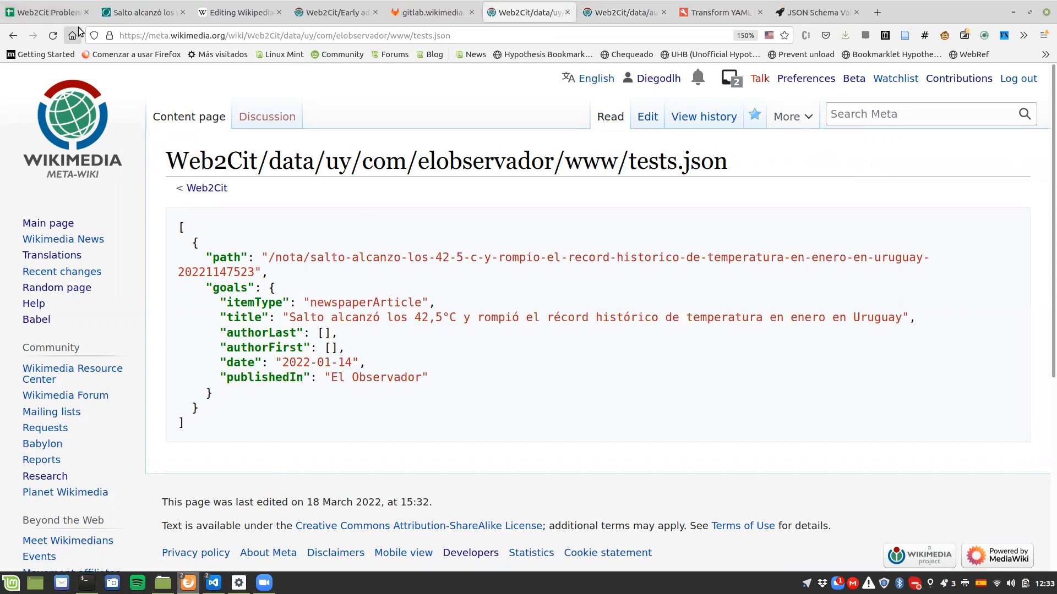
pyautogui.hotkey('ctrl', 'shift', 't')
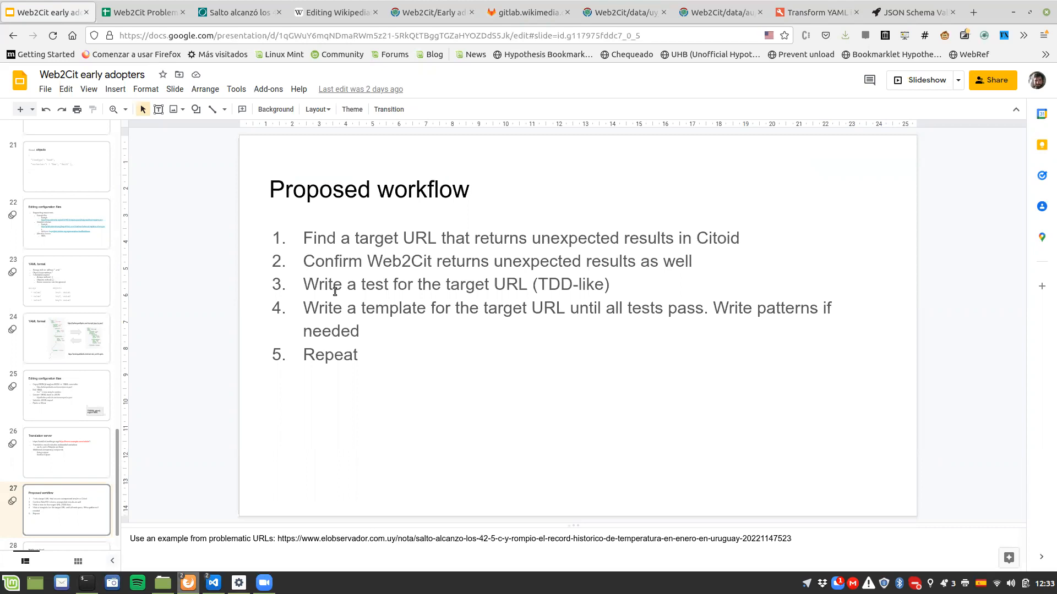
pyautogui.click(417, 12)
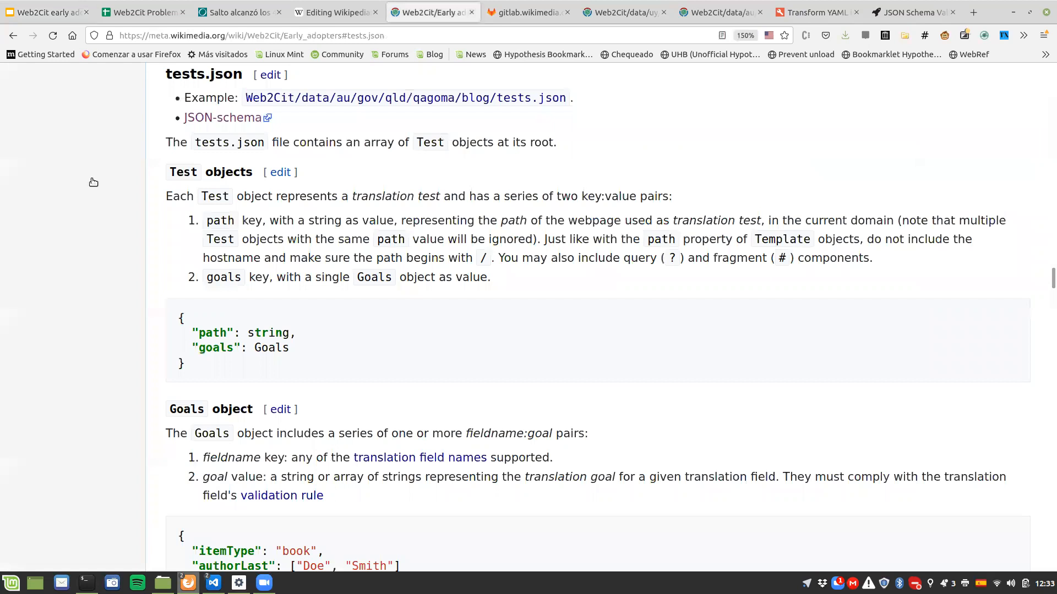
pyautogui.scroll(20, 92, 180)
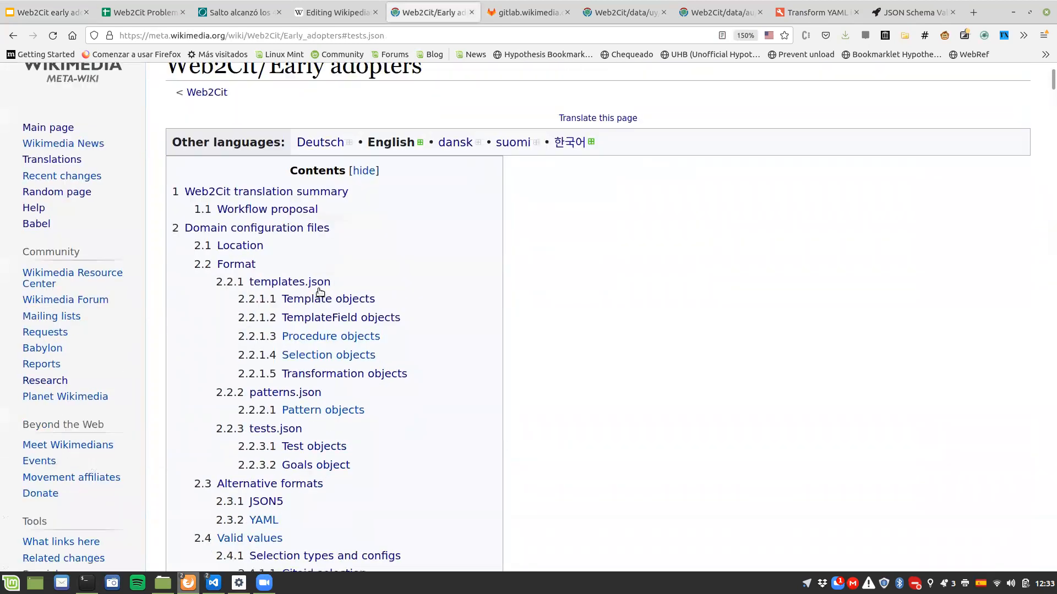
pyautogui.click(318, 284)
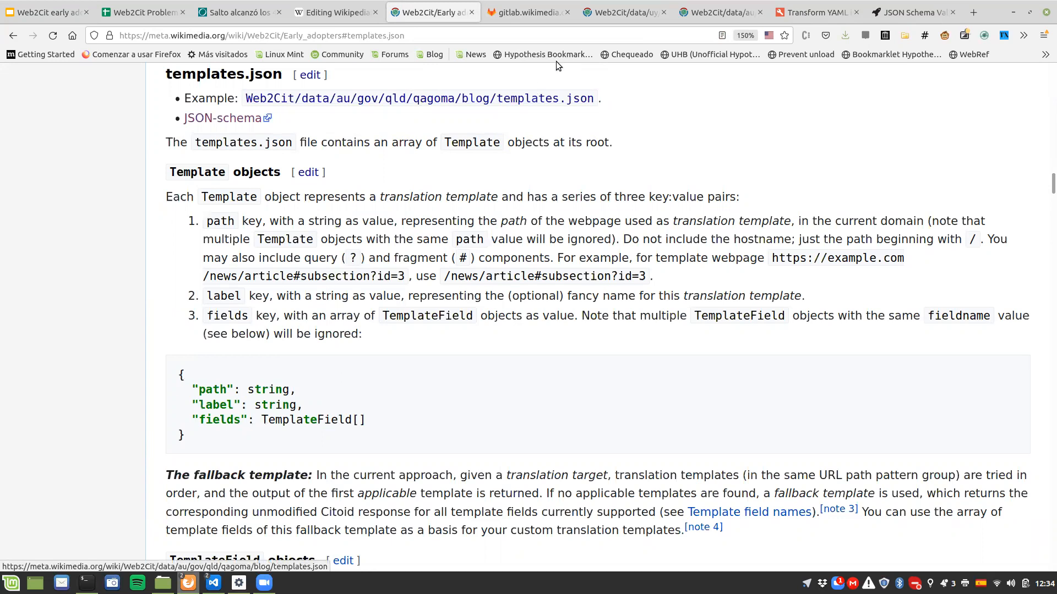
# Step: Change tests to templates in the El Observador tests.json page address and start creating the templates.json page
pyautogui.click(609, 18)
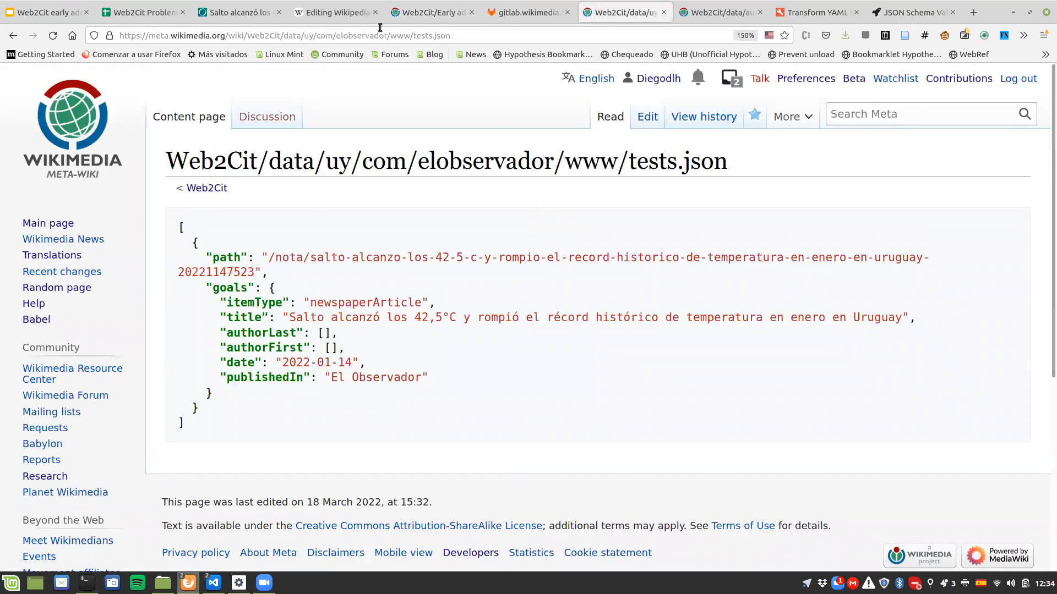
pyautogui.click(307, 35)
pyautogui.moveTo(308, 35); pyautogui.dragTo(411, 36)
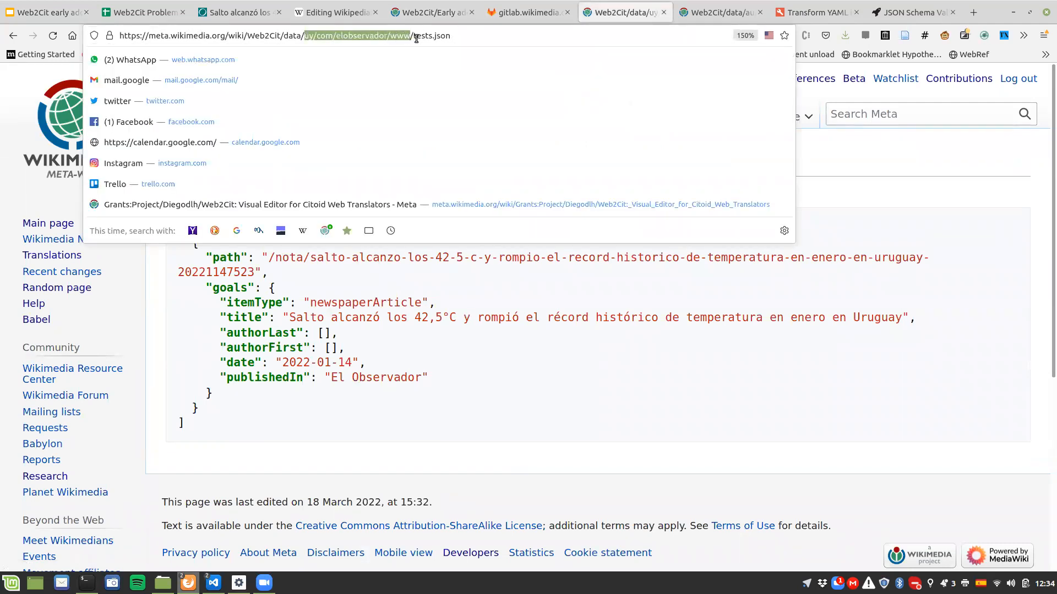
pyautogui.doubleClick(423, 35)
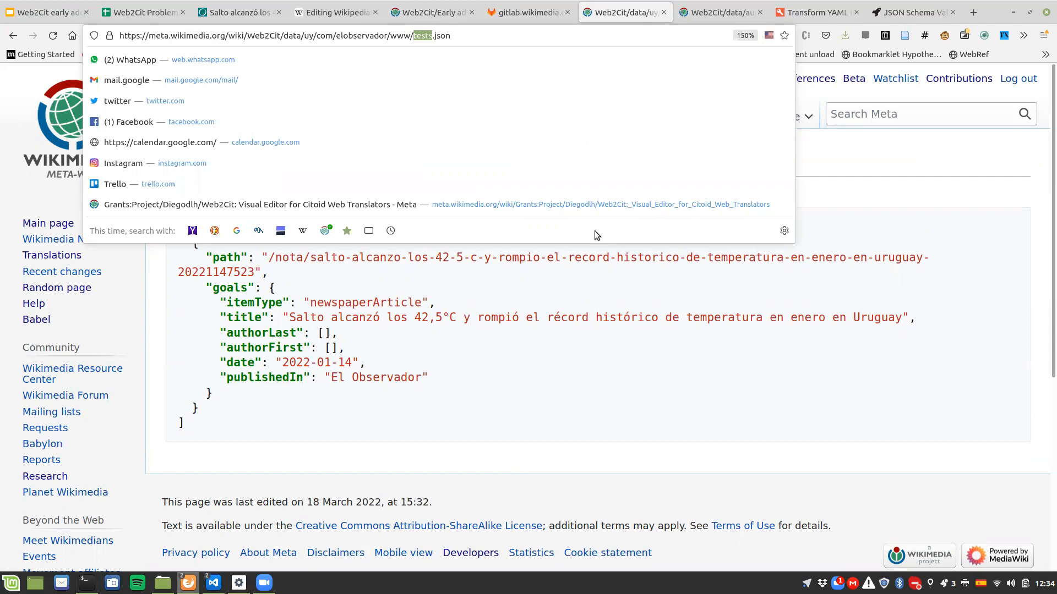
pyautogui.write('templates')
pyautogui.press('Return')
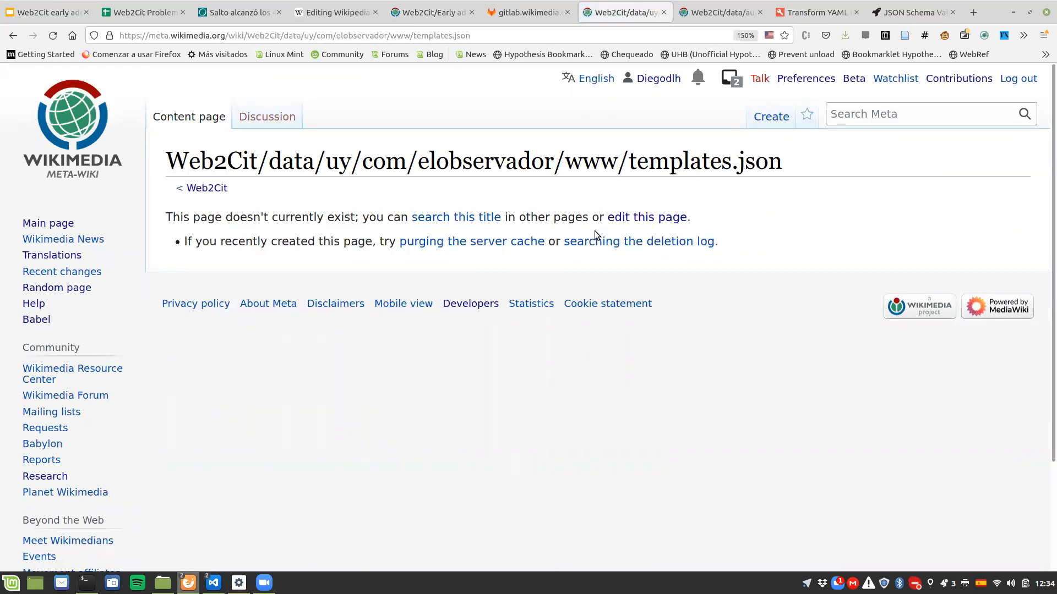
pyautogui.click(761, 119)
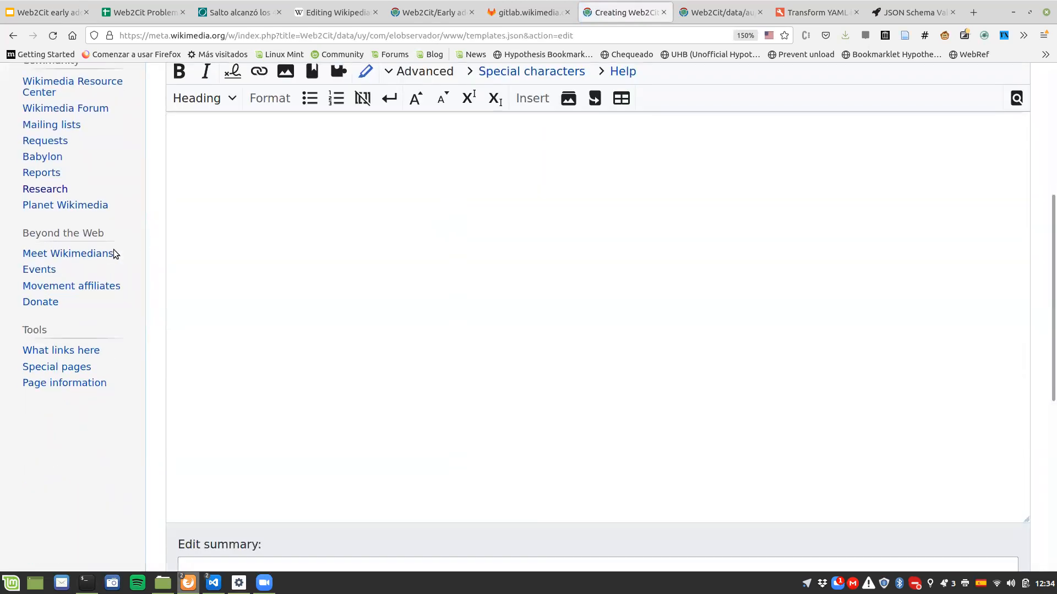
# Step: Insert a syntaxhighlight block with lang set to json and an empty line between its tags in the new templates.json page
pyautogui.scroll(-5, 149, 249)
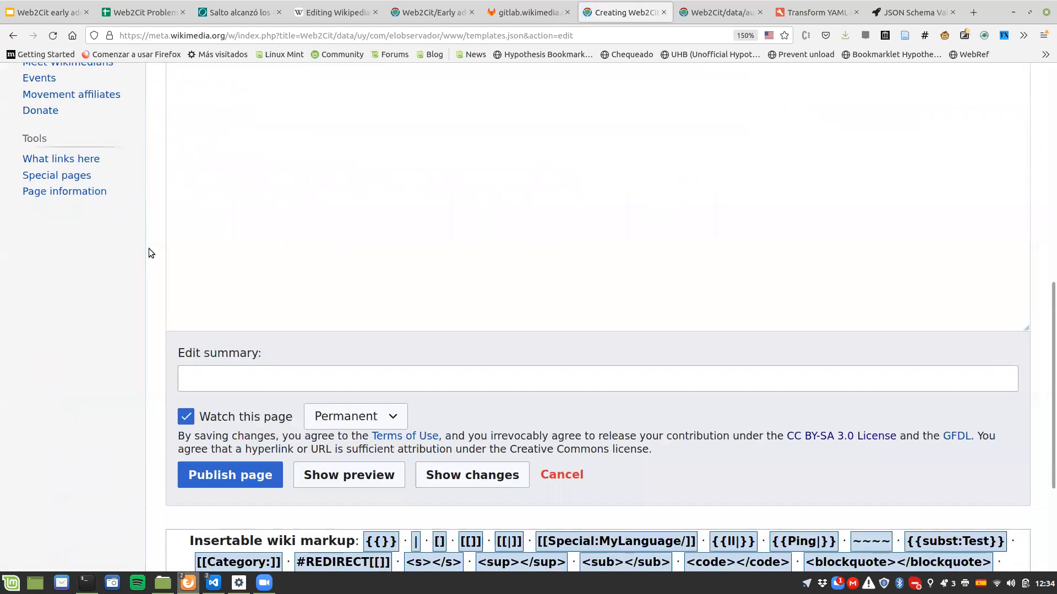
pyautogui.scroll(-2, 148, 253)
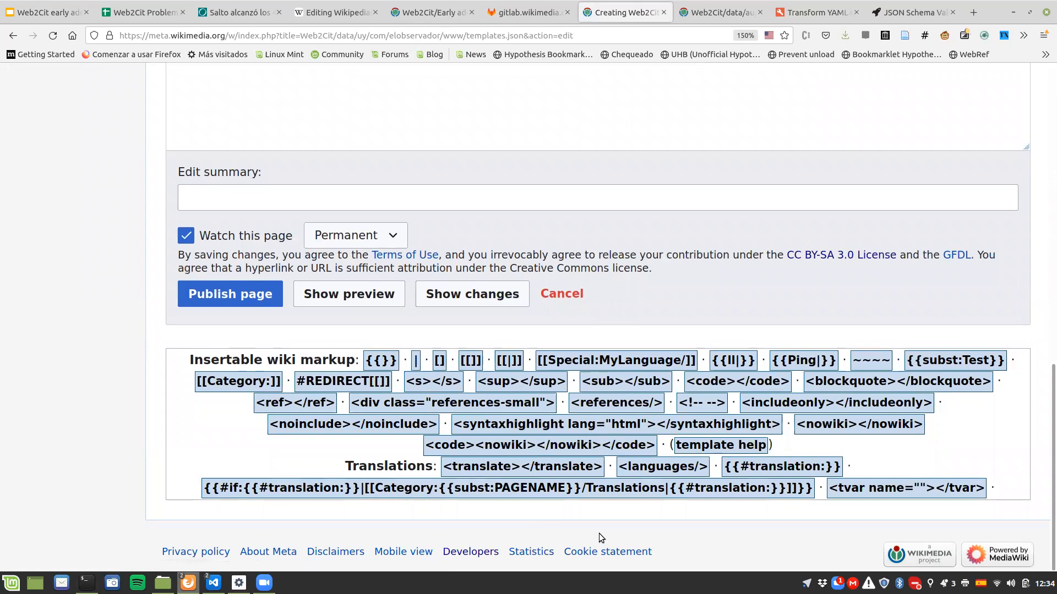
pyautogui.click(594, 424)
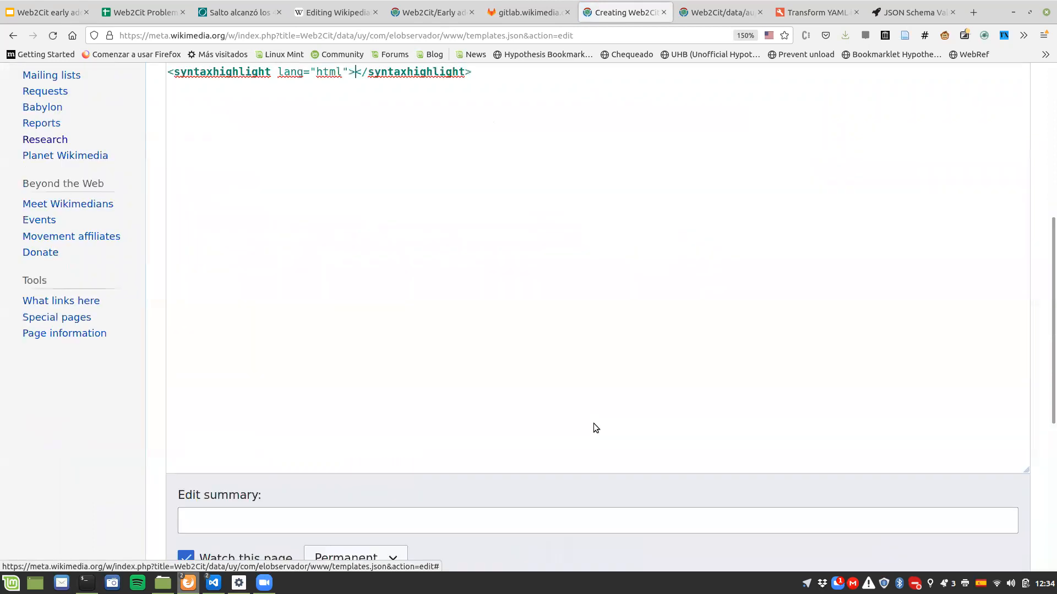
pyautogui.scroll(1, 434, 352)
pyautogui.scroll(1, 433, 352)
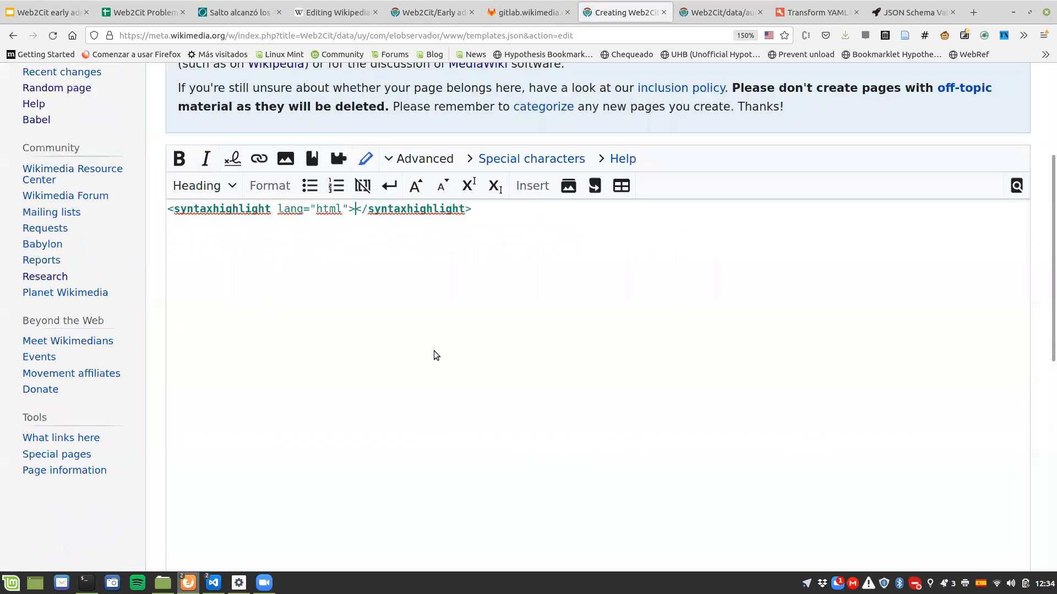
pyautogui.scroll(1, 434, 352)
pyautogui.press('Return')
pyautogui.press('Return')
pyautogui.hotkey('ctrl', 'shift', 'Left')
pyautogui.write('json')
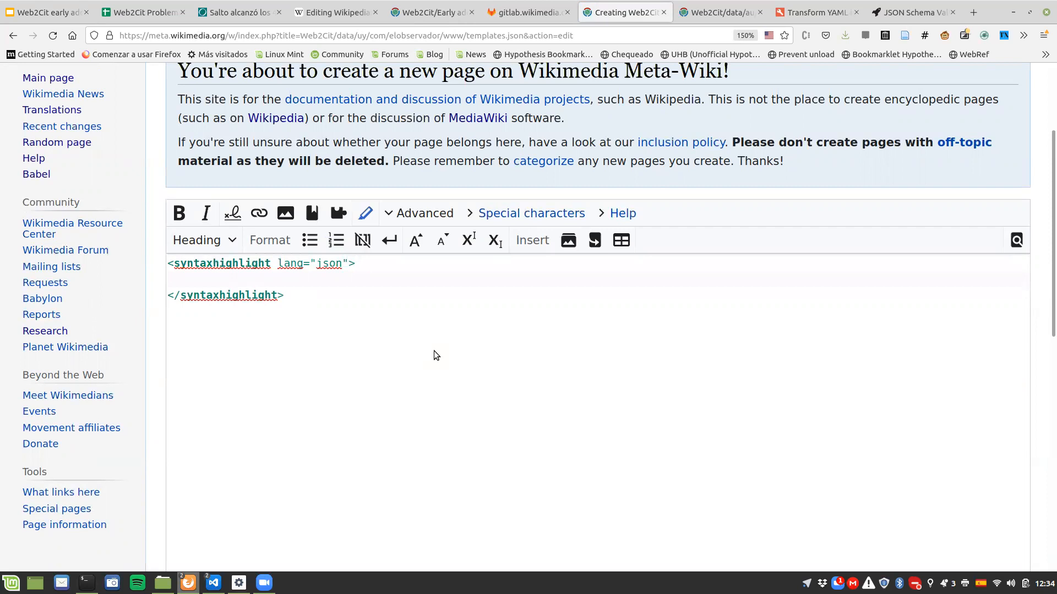
# Step: Switch to the YAML-to-JSON converter and clear its YAML input
pyautogui.click(801, 11)
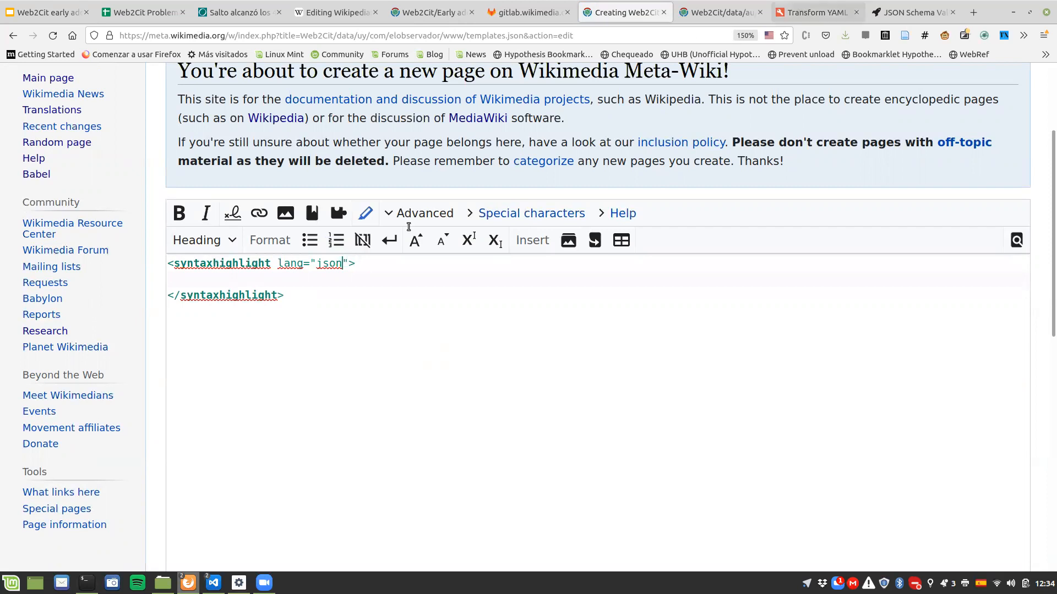
pyautogui.hotkey('ctrl', 'a')
pyautogui.press('Delete')
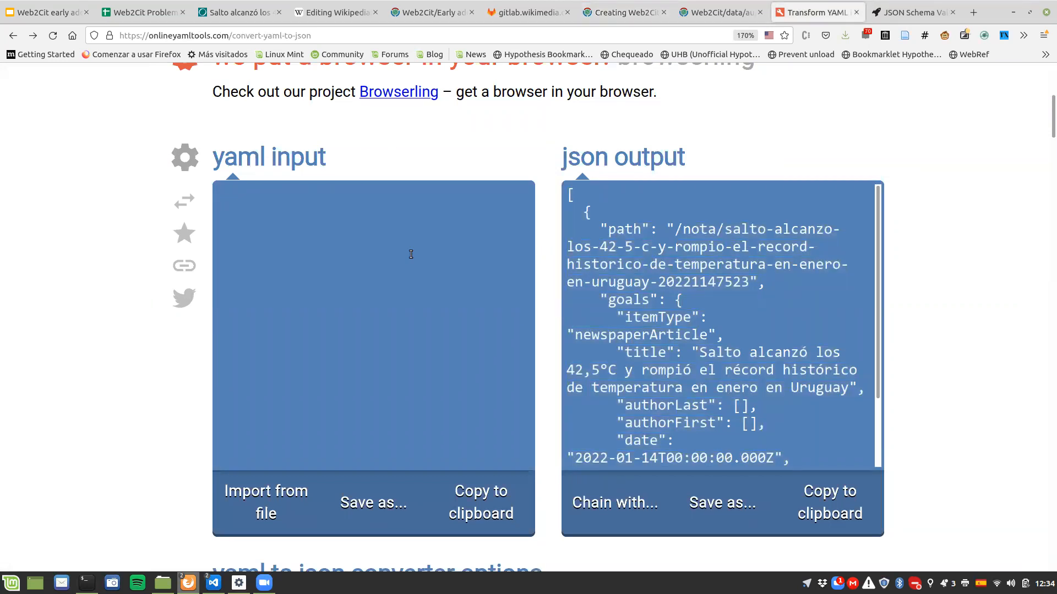
# Step: Move the YAML converter tab next to the Web2Cit documentation tab and close the GitLab schema tab
pyautogui.click(433, 12)
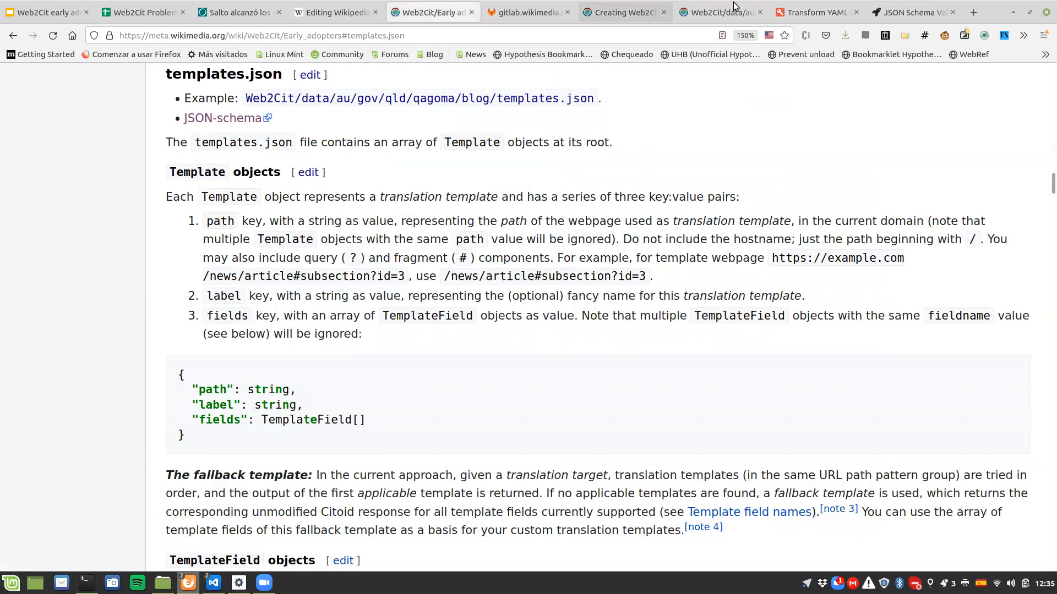
pyautogui.moveTo(800, 14); pyautogui.dragTo(484, 13)
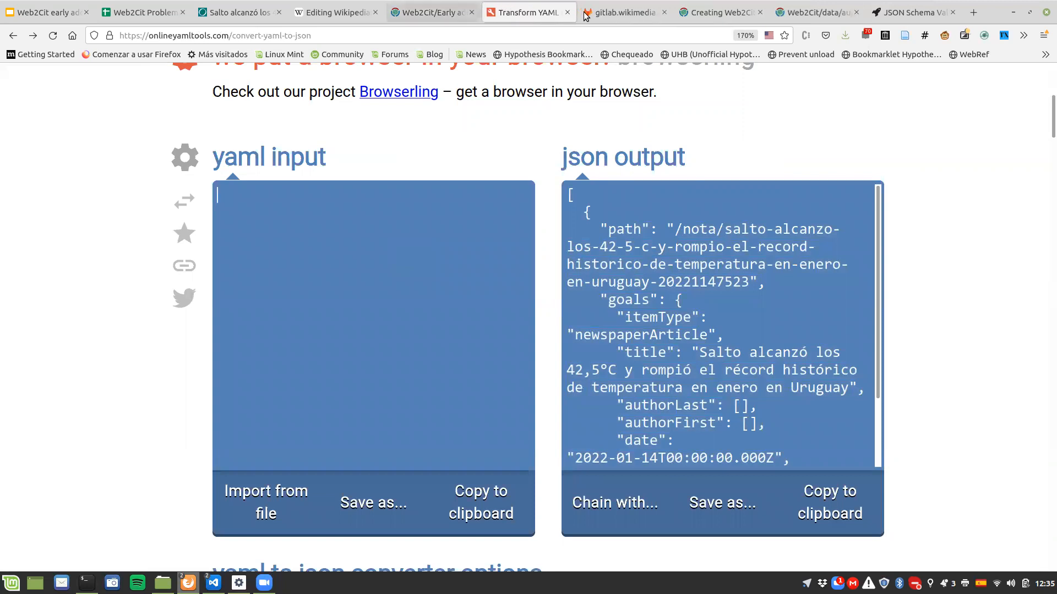
pyautogui.click(663, 12)
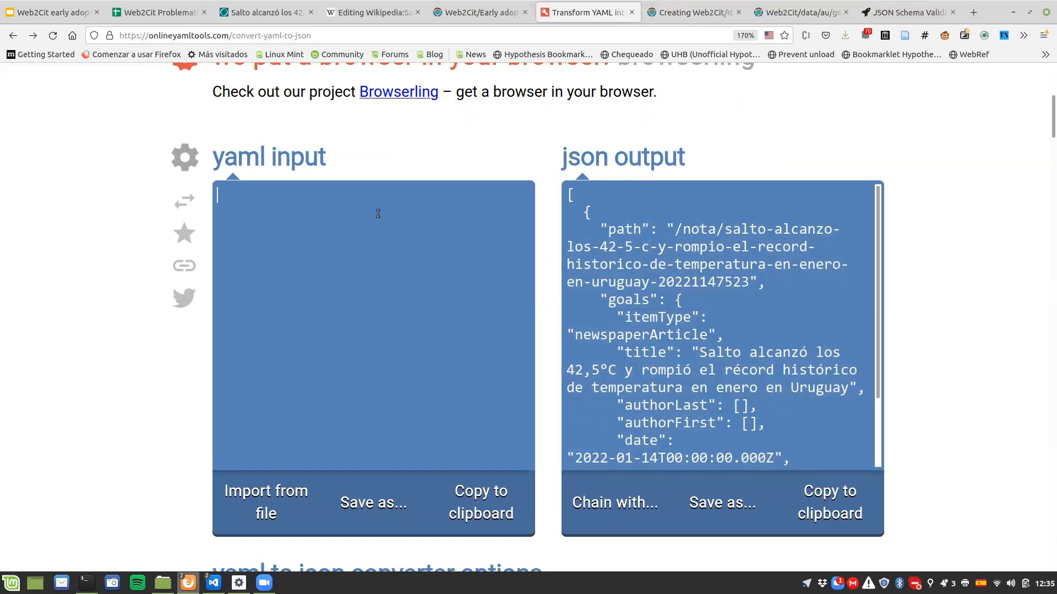
# Step: Enter a two-item YAML list with the placeholders template1 and template2 in the empty converter input
pyautogui.write('- templates')
pyautogui.press('BackSpace')
pyautogui.write('1')
pyautogui.press('Return')
pyautogui.write('- tem')
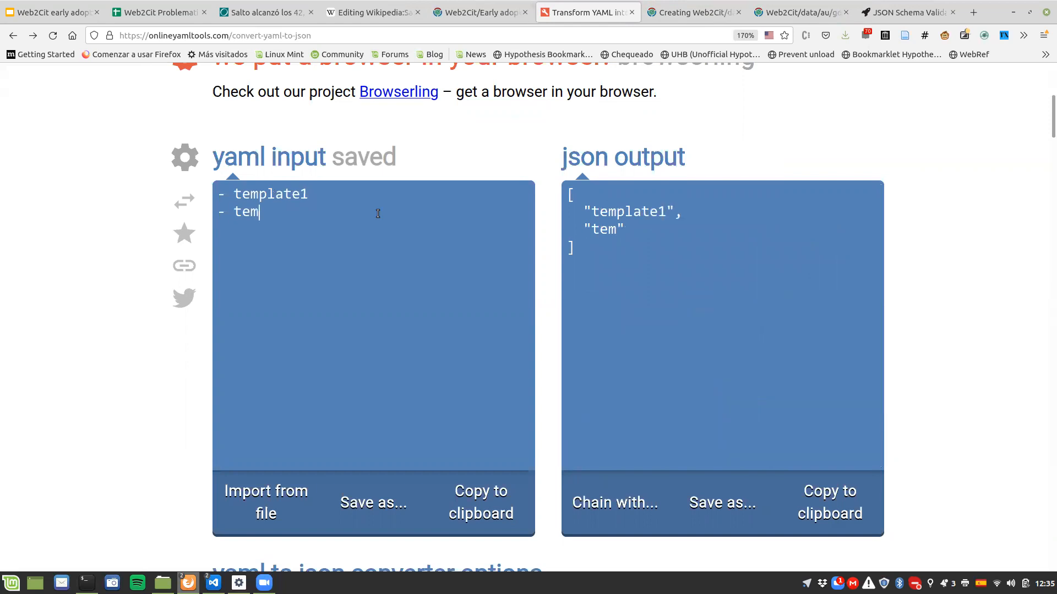
pyautogui.write('plate2')
# Step: Remove the template1 and template2 placeholders, leaving one empty list item in the YAML
pyautogui.press('Up')
pyautogui.hotkey('shift', 'Down')
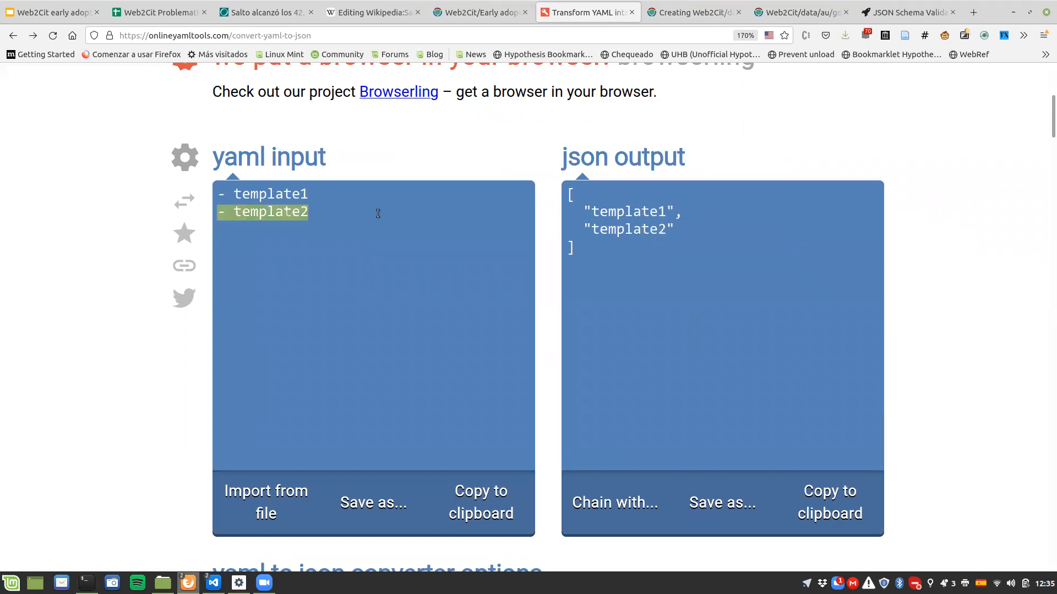
pyautogui.press('BackSpace')
pyautogui.hotkey('shift', 'Left')
pyautogui.hotkey('shift', 'Left')
pyautogui.hotkey('shift', 'Left')
pyautogui.hotkey('shift', 'Left')
pyautogui.hotkey('shift', 'Left')
pyautogui.hotkey('shift', 'Left')
pyautogui.hotkey('shift', 'Left')
pyautogui.hotkey('shift', 'Left')
pyautogui.hotkey('shift', 'Left')
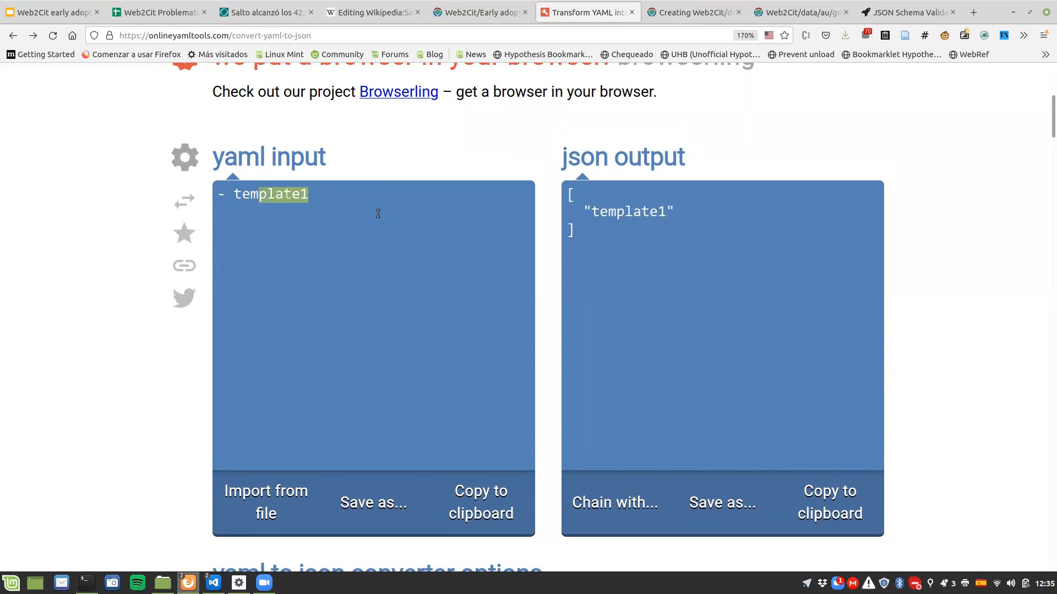
pyautogui.press('BackSpace')
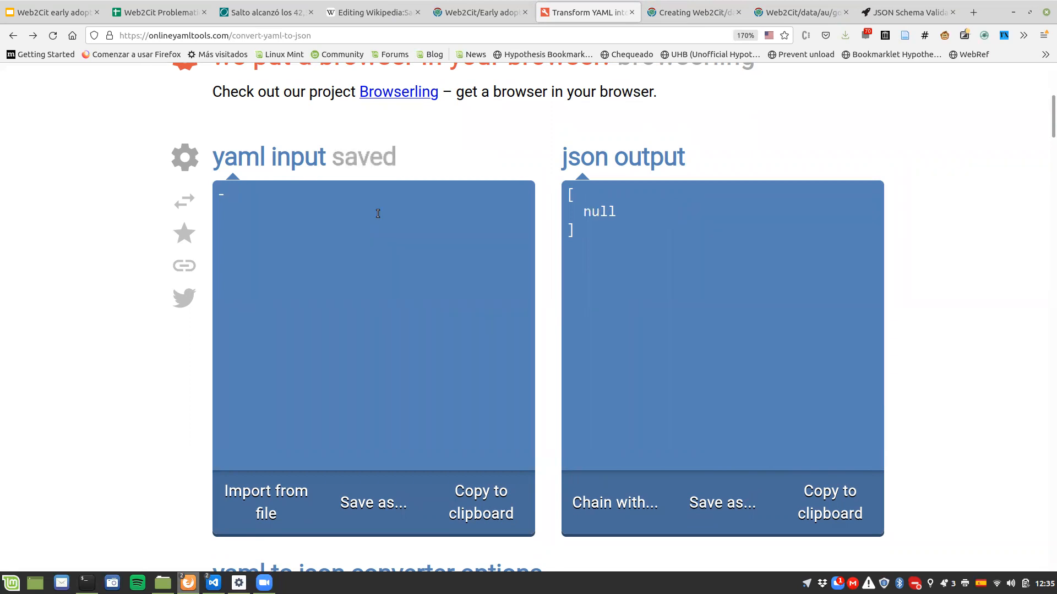
# Step: Check the Template object keys in the Web2Cit documentation and add empty path, label and fields keys to the YAML list item
pyautogui.hotkey('ctrl', 'pageup')
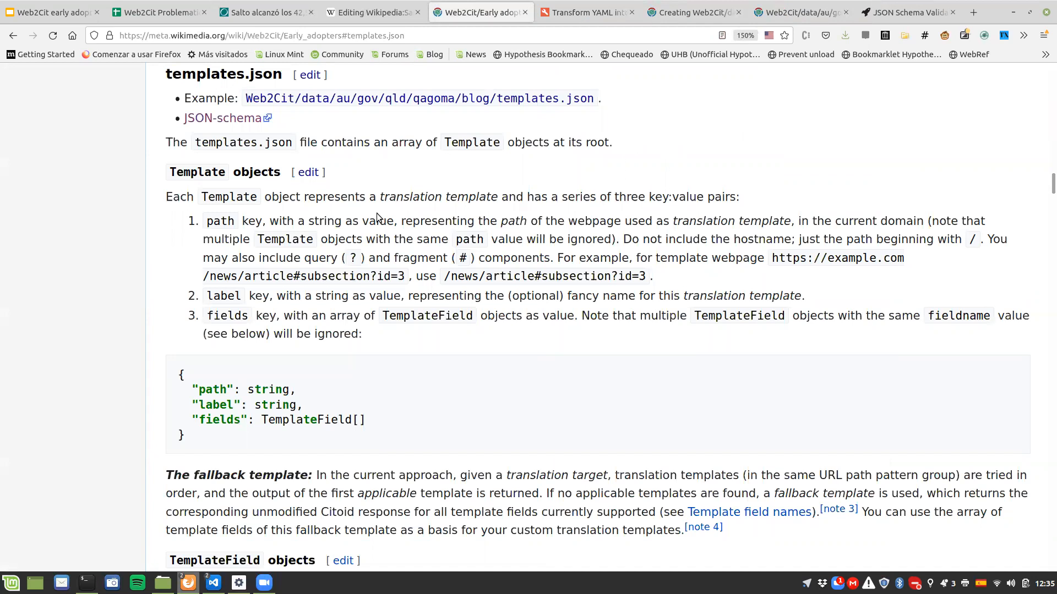
pyautogui.click(550, 11)
pyautogui.write('path:')
pyautogui.press('Return')
pyautogui.write('label:')
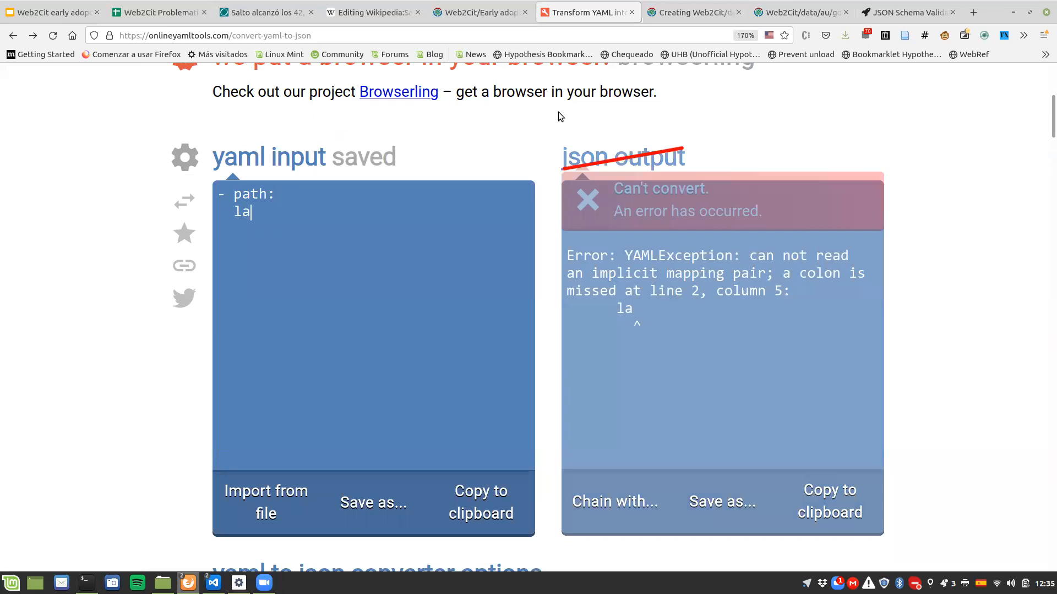
pyautogui.press('Return')
pyautogui.press('Return')
pyautogui.press('BackSpace')
pyautogui.press('BackSpace')
pyautogui.press('BackSpace')
pyautogui.press('Return')
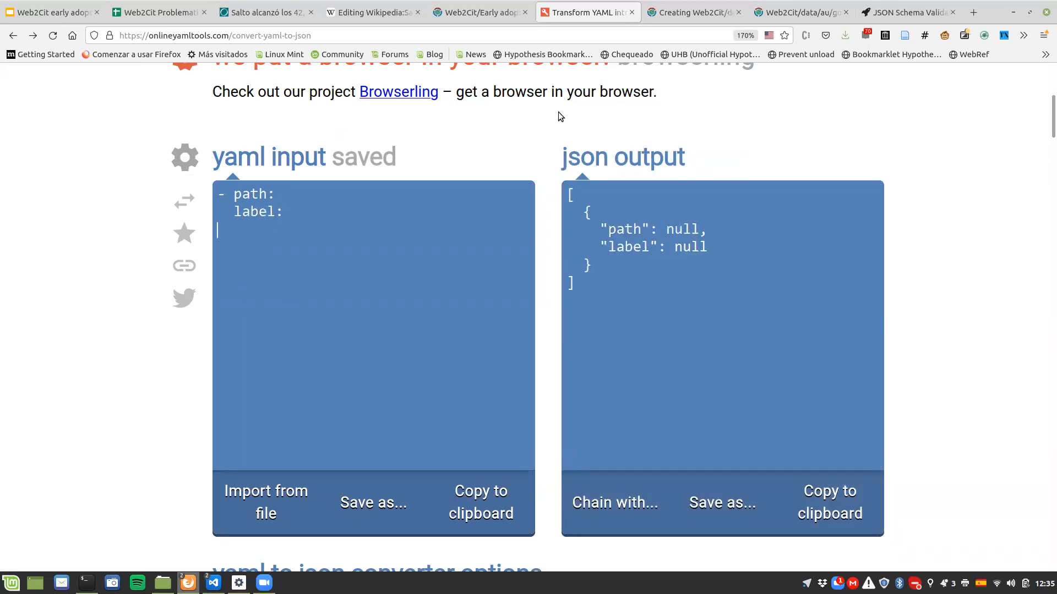
pyautogui.write('fields:')
# Step: Copy the path from the El Observador article's address, starting at /nota/, and insert it as the template's path value in the YAML
pyautogui.press('Up')
pyautogui.press('Up')
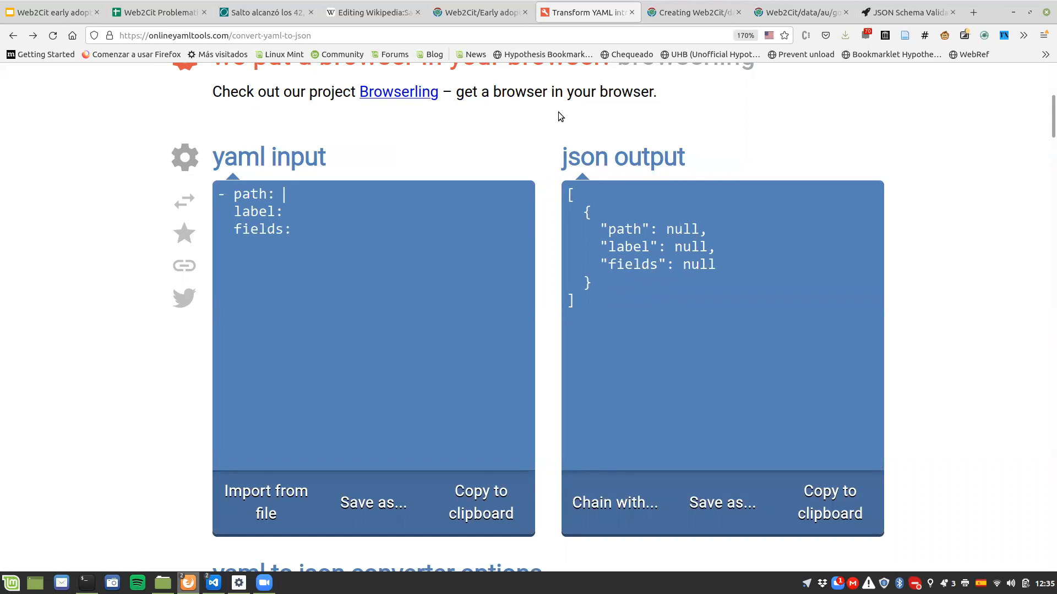
pyautogui.click(264, 12)
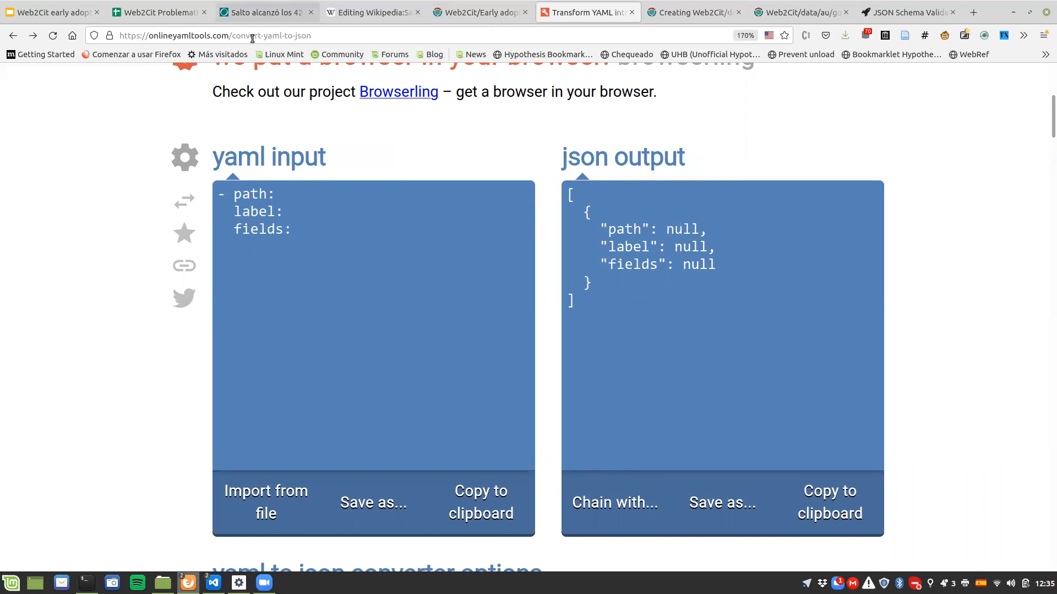
pyautogui.hotkey('ctrl', 'l')
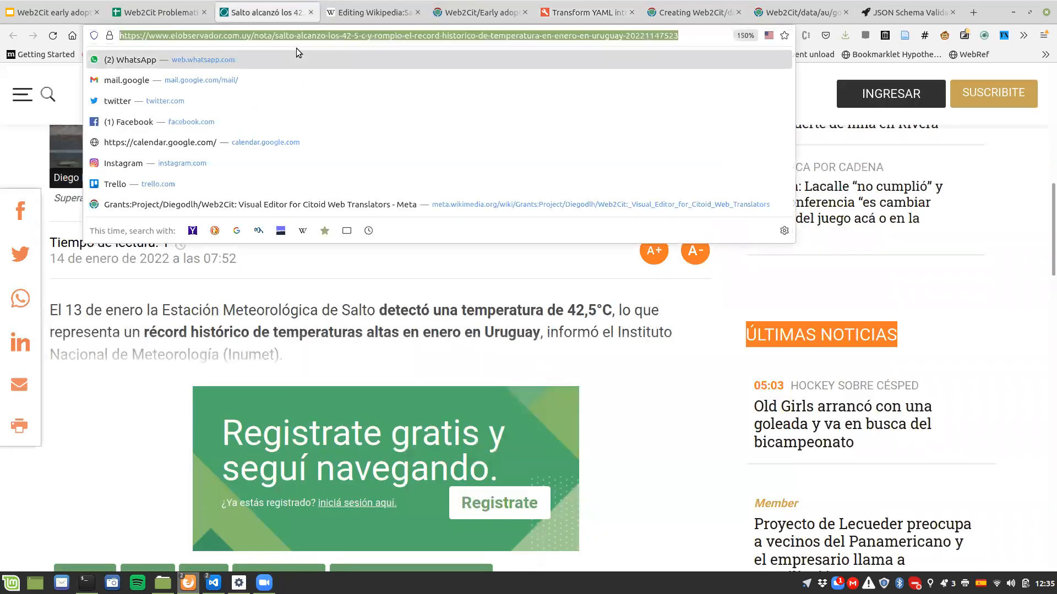
pyautogui.click(252, 35)
pyautogui.hotkey('shift', 'End')
pyautogui.hotkey('ctrl', 'c')
pyautogui.click(586, 12)
pyautogui.hotkey('ctrl', 'v')
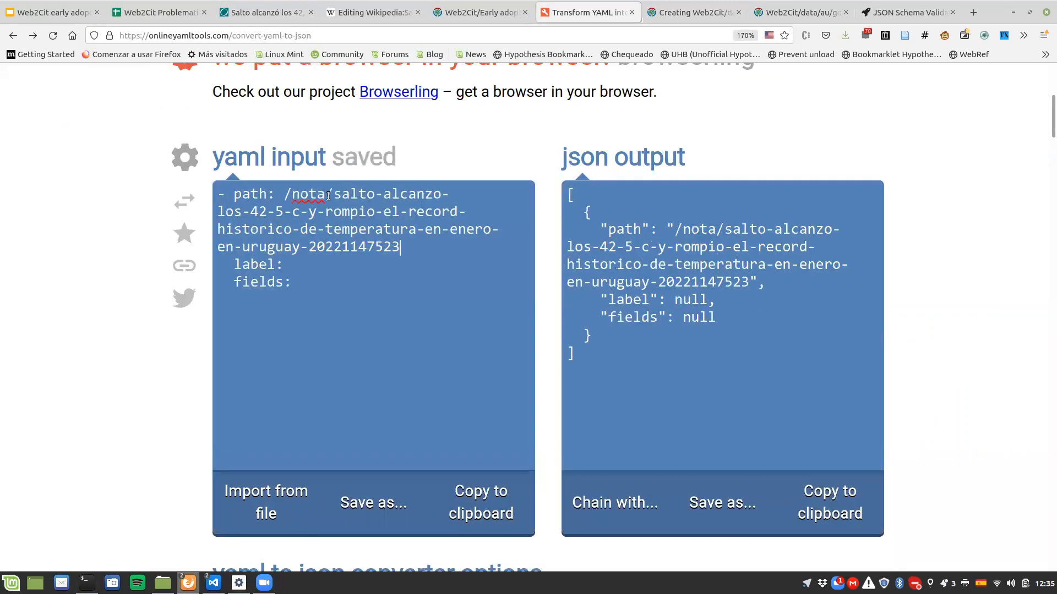
# Step: Set the template's label to "Nota webpage" in the YAML
pyautogui.press('Right')
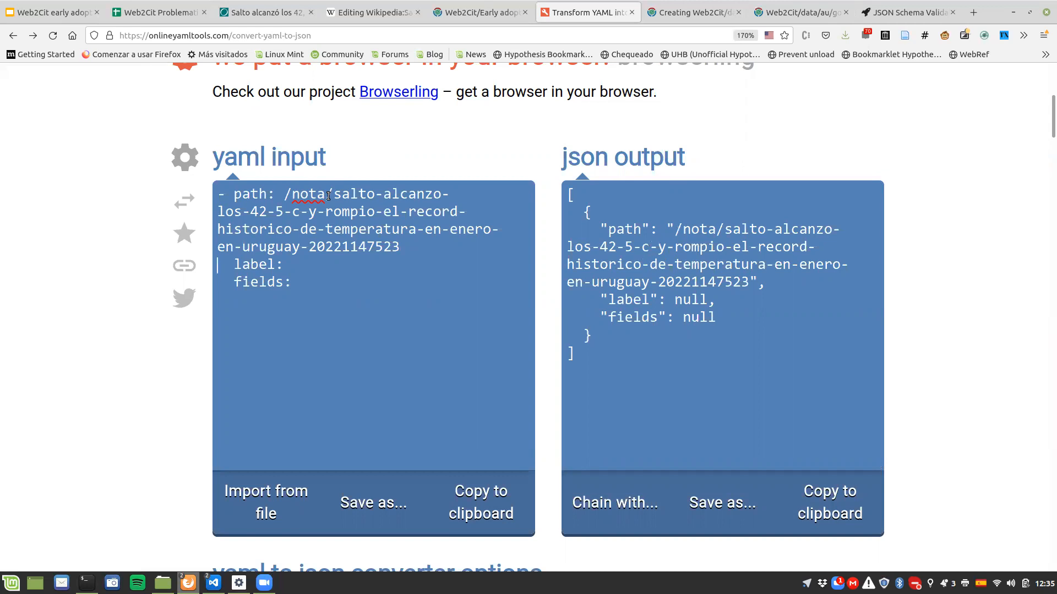
pyautogui.press('End')
pyautogui.write('Nota webpage')
pyautogui.click(308, 264)
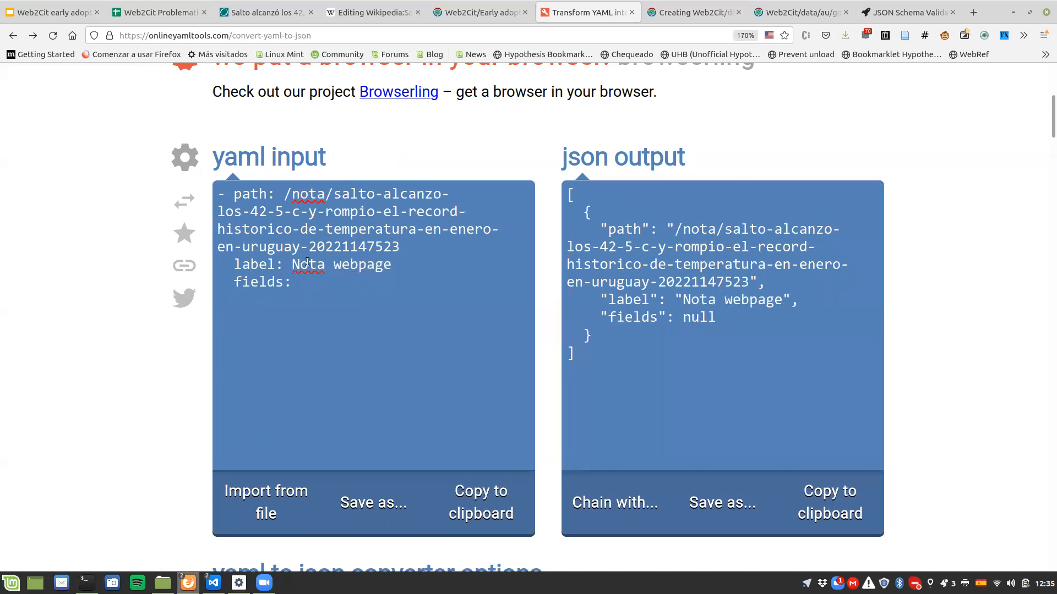
# Step: Check the TemplateField section of the documentation and add the placeholder items field1 and field2 under fields in the YAML
pyautogui.click(353, 280)
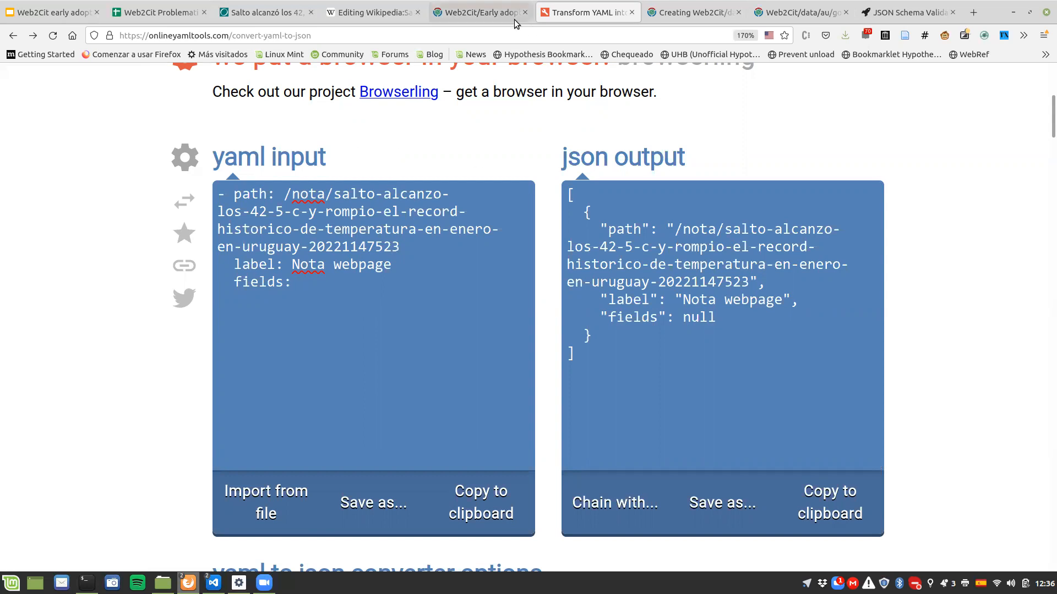
pyautogui.hotkey('ctrl', 'pageup')
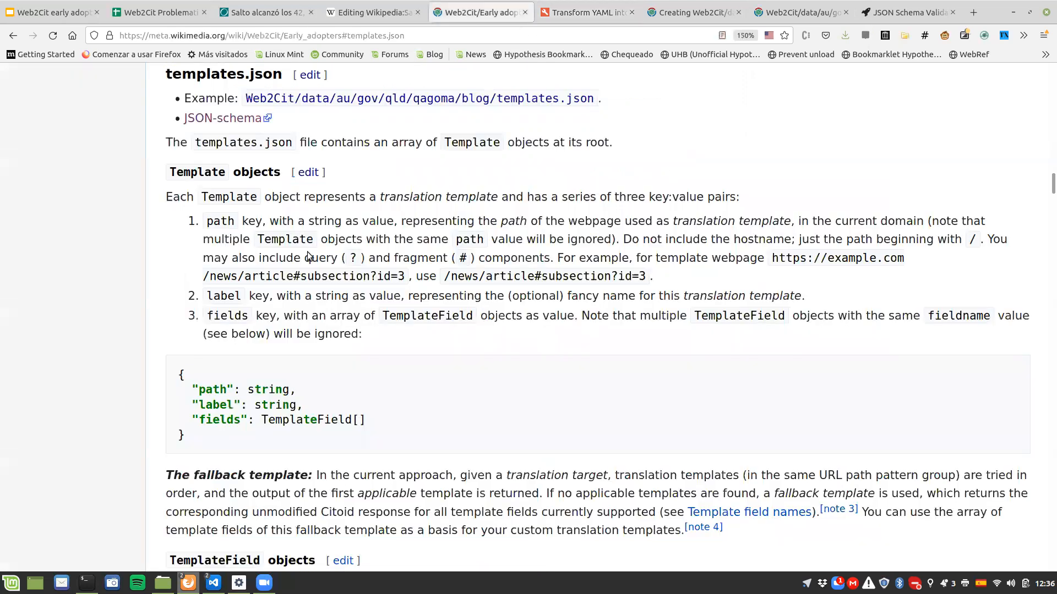
pyautogui.scroll(-8, 305, 242)
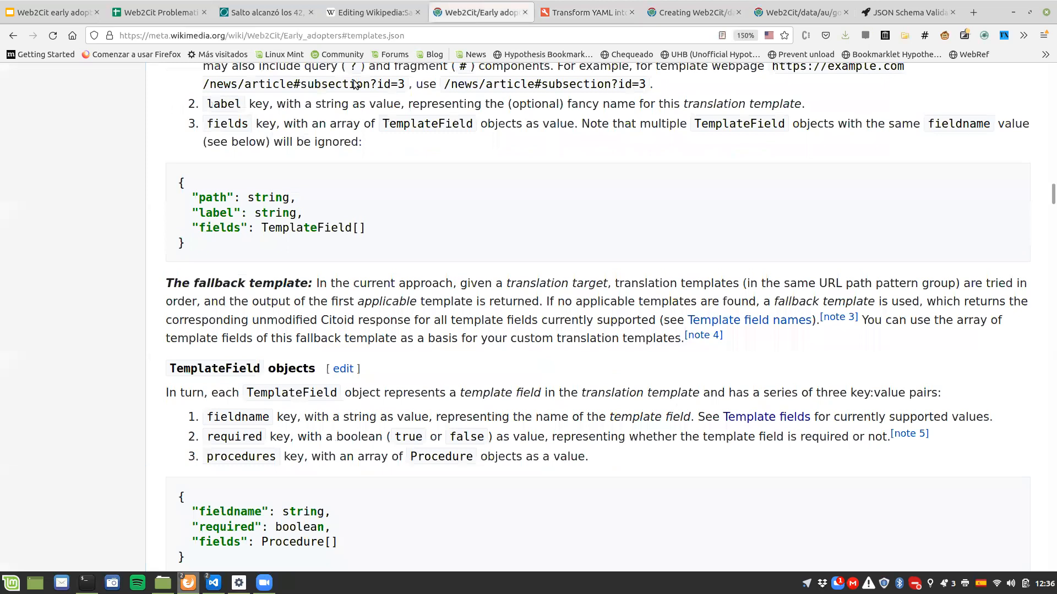
pyautogui.click(569, 12)
pyautogui.press('Return')
pyautogui.write('- field1')
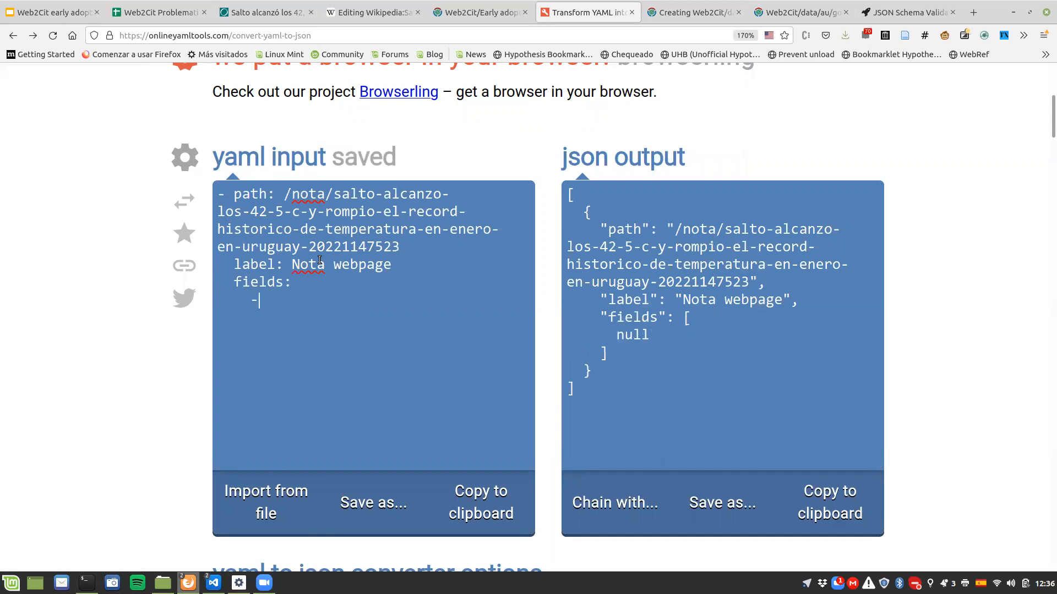
pyautogui.press('Return')
pyautogui.write('- fiel2')
pyautogui.press('BackSpace')
pyautogui.write('d3')
pyautogui.press('BackSpace')
pyautogui.write('2')
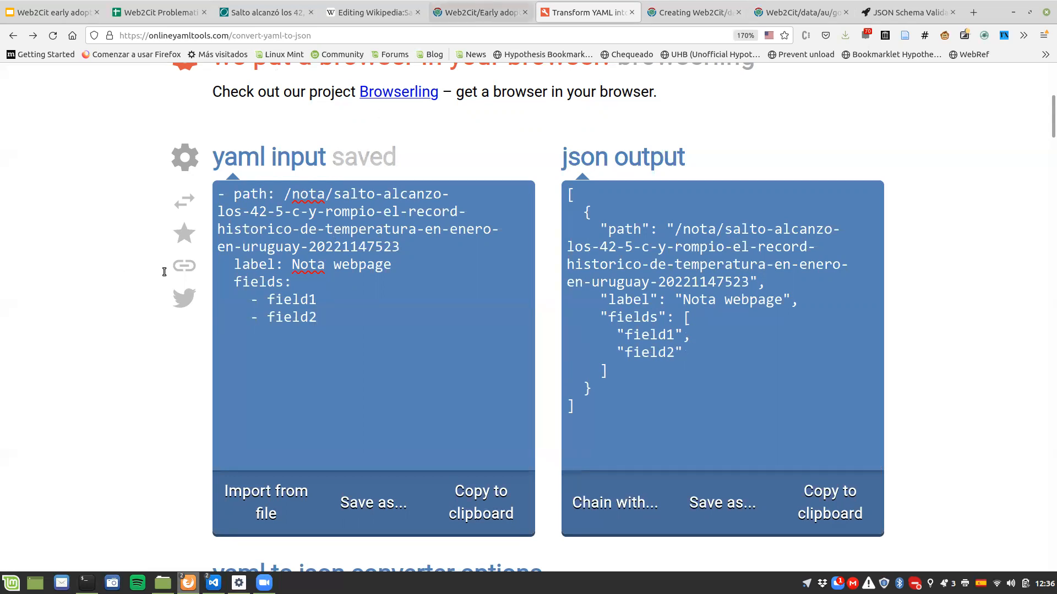
# Step: Review the TemplateField keys in the documentation and clear the field1 and field2 placeholders, keeping one empty item under fields
pyautogui.click(483, 7)
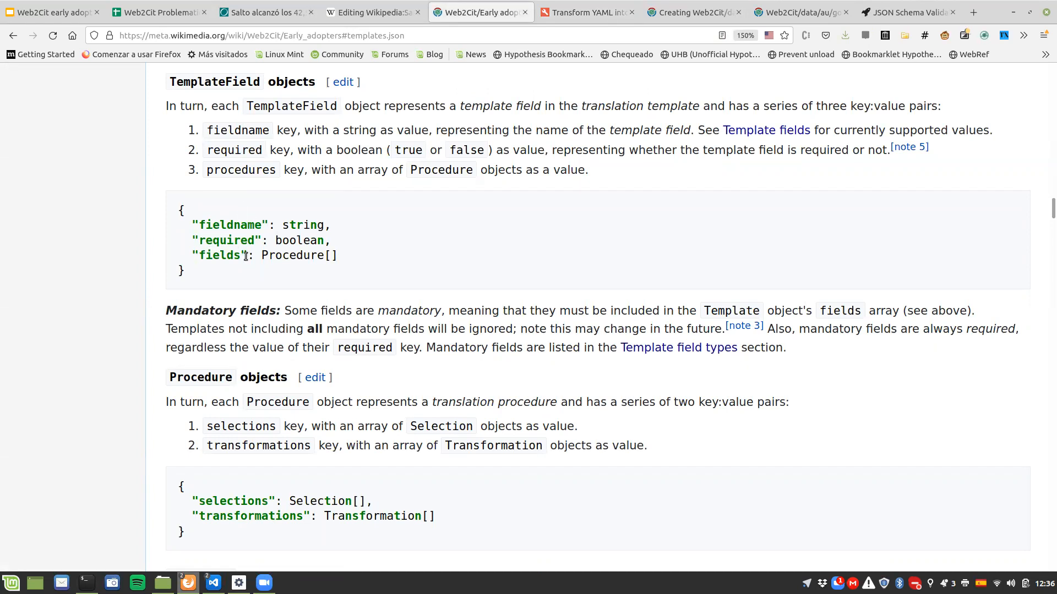
pyautogui.scroll(3, 244, 257)
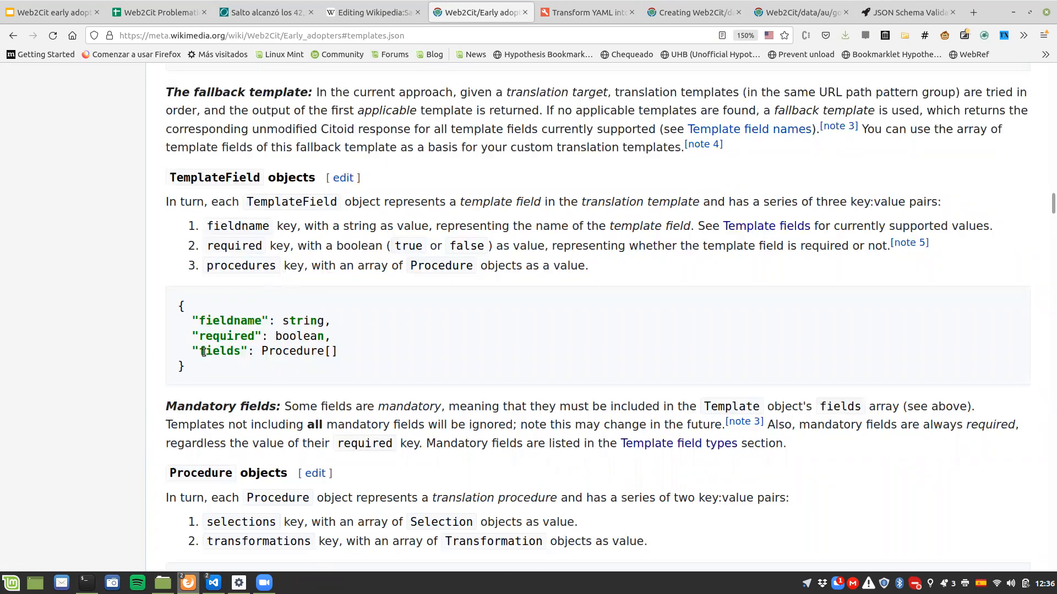
pyautogui.doubleClick(225, 266)
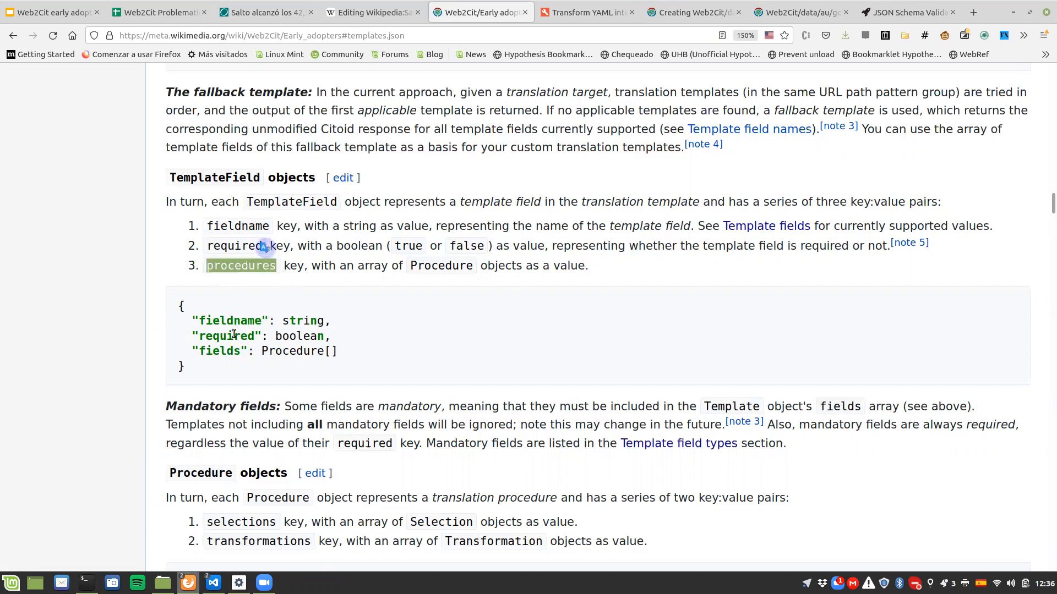
pyautogui.click(571, 19)
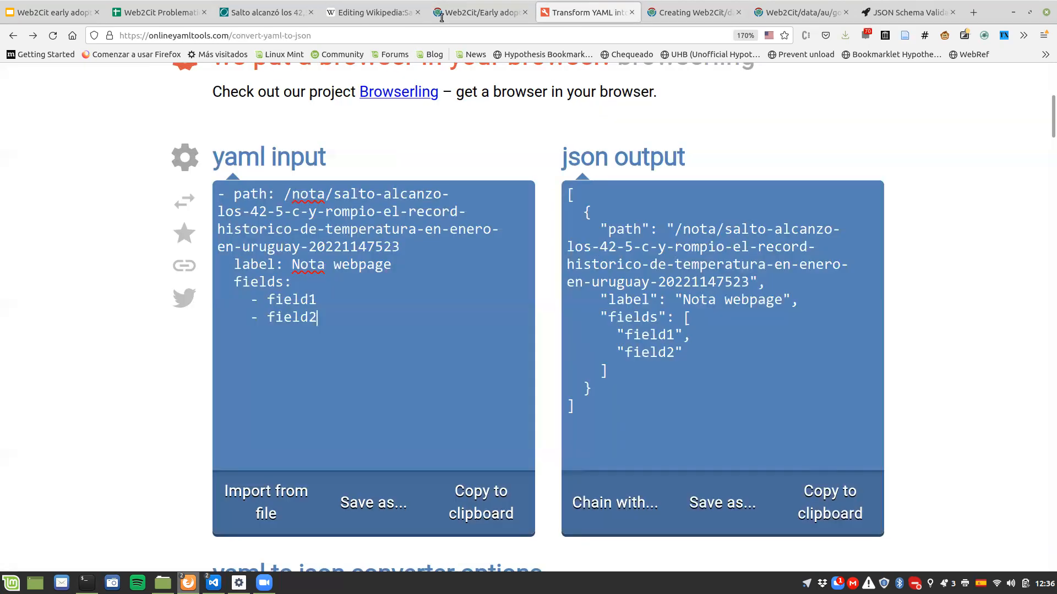
pyautogui.tripleClick(334, 317)
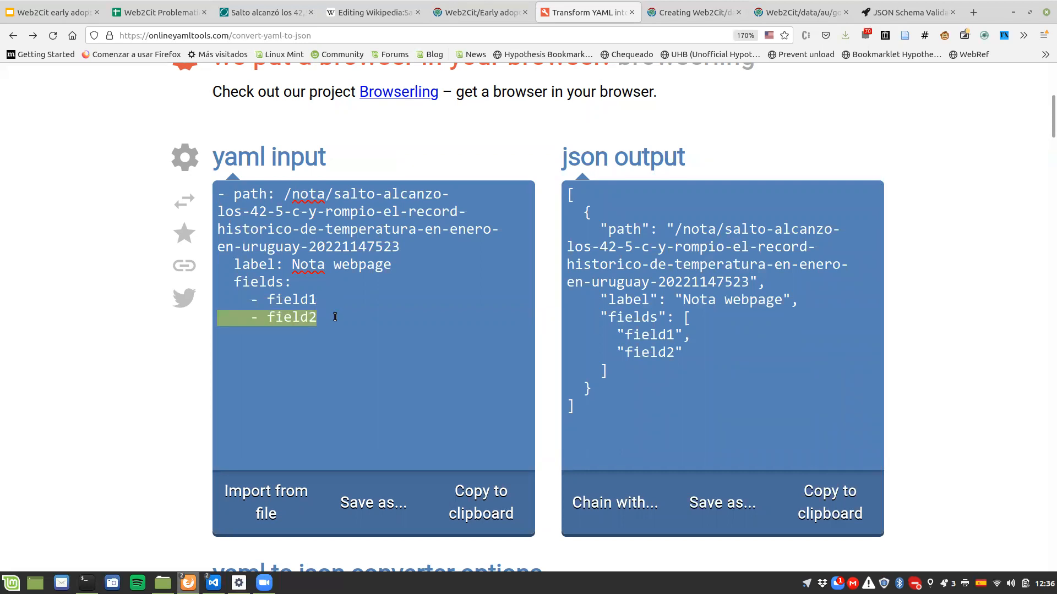
pyautogui.press('BackSpace')
pyautogui.press('Left')
pyautogui.press('Left')
pyautogui.press('Left')
pyautogui.press('Left')
pyautogui.press('Left')
pyautogui.press('Left')
pyautogui.hotkey('shift', 'End')
pyautogui.press('BackSpace')
# Step: Add empty fieldname, required and procedures keys to the first item under fields
pyautogui.write('field')
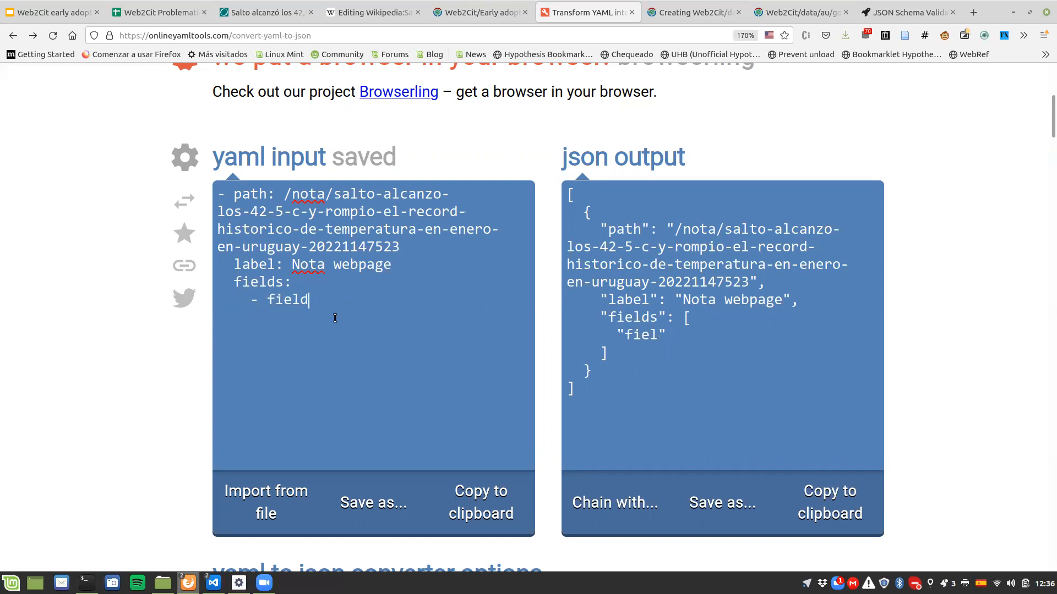
pyautogui.write('name:       requried')
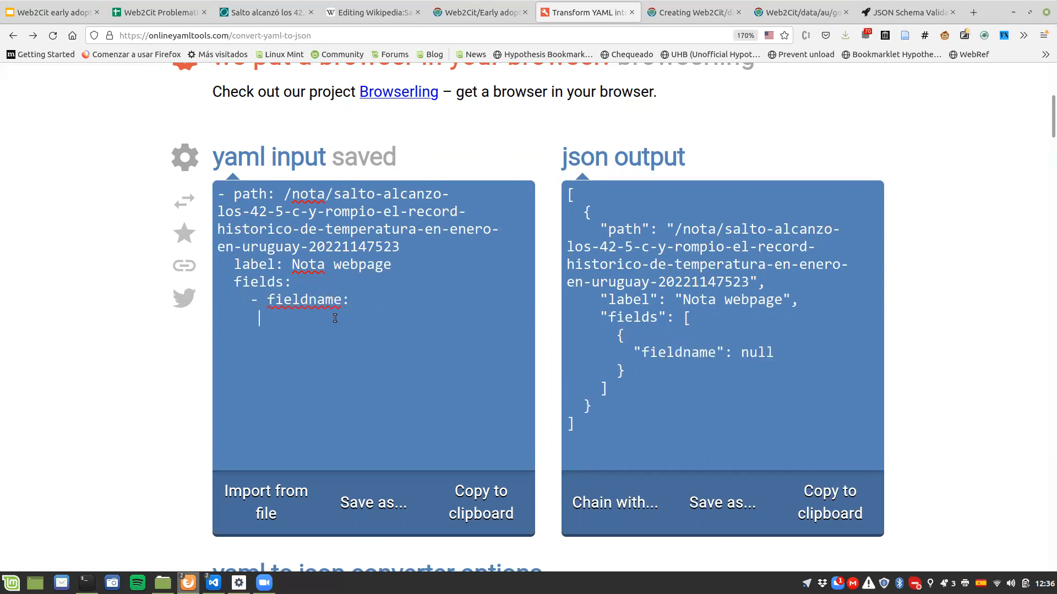
pyautogui.press('BackSpace')
pyautogui.press('BackSpace')
pyautogui.press('BackSpace')
pyautogui.press('BackSpace')
pyautogui.write('ired:')
pyautogui.press('Return')
pyautogui.write('procedure')
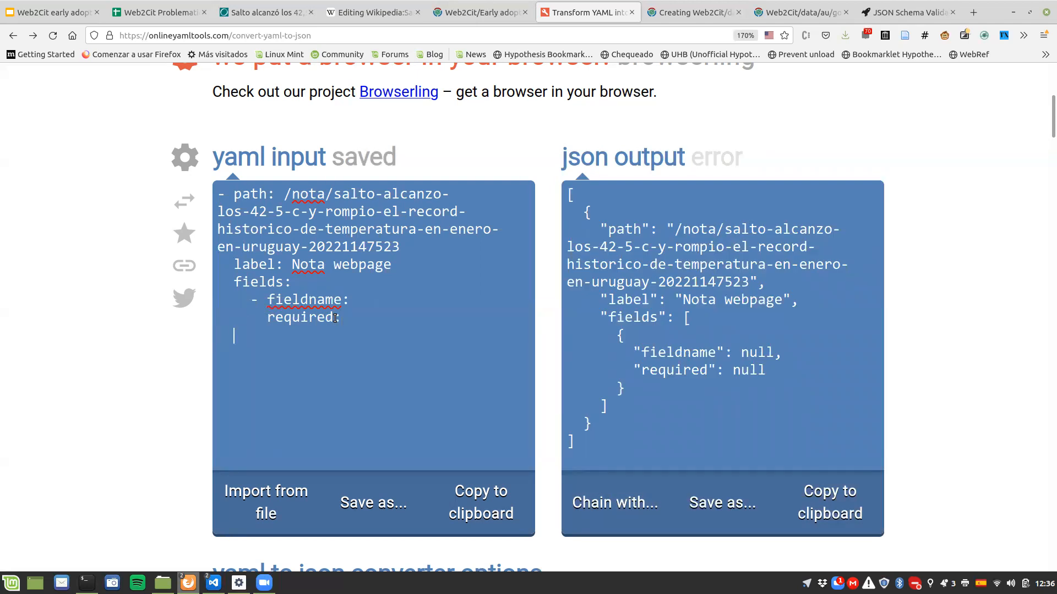
pyautogui.write('s:')
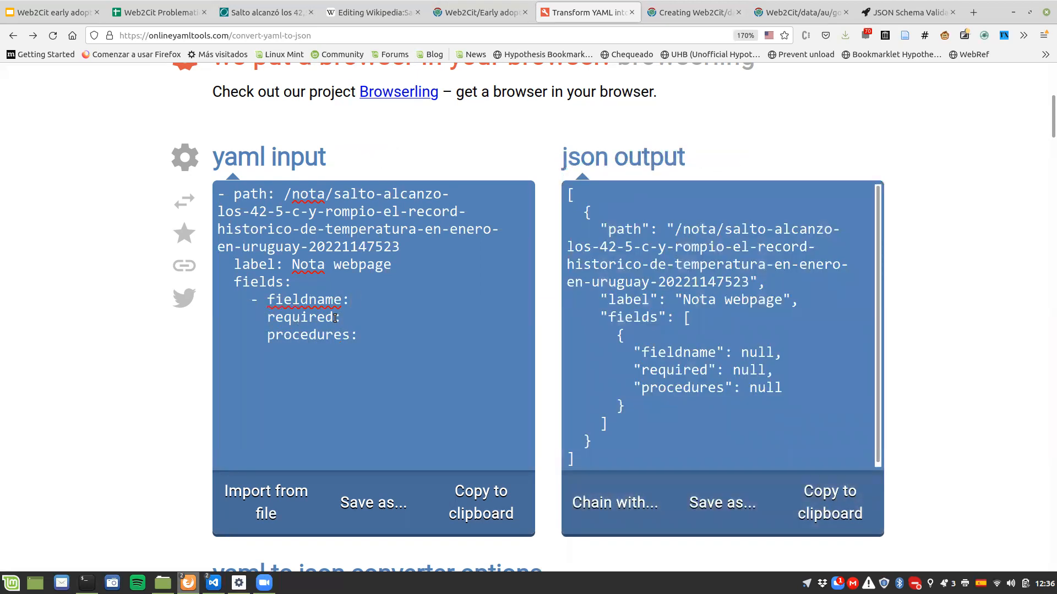
pyautogui.write(' itemType')
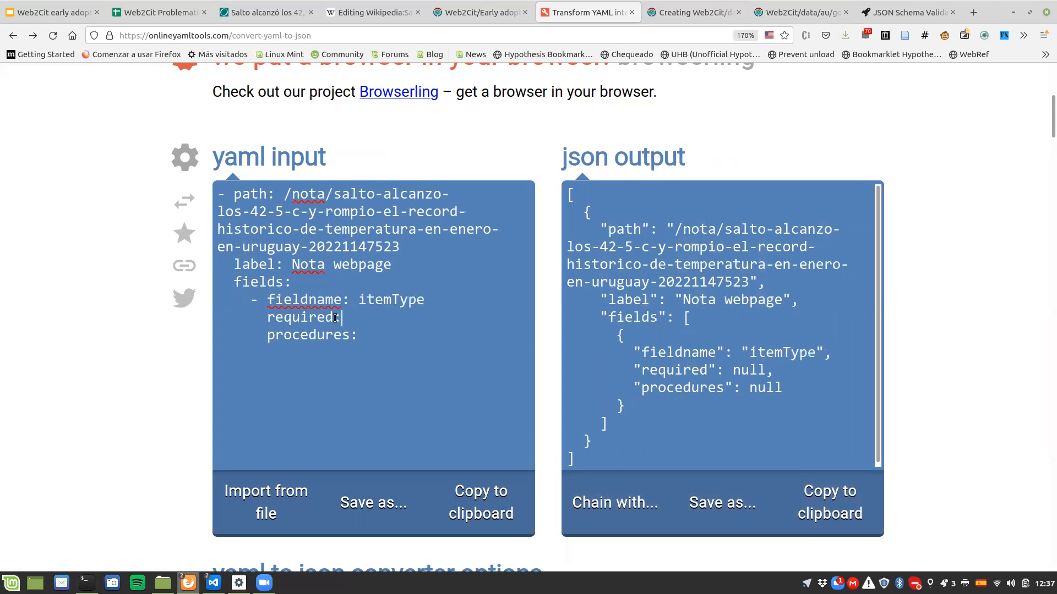
# Step: Set the first field's fieldname to itemType and its required value to true
pyautogui.press('Down')
pyautogui.write('true')
# Step: Add the placeholder list items procedures1 and procedures2 under the itemType field's procedures key
pyautogui.press('Return')
pyautogui.write('-p')
pyautogui.press('BackSpace')
pyautogui.write('procedures1')
pyautogui.press('Return')
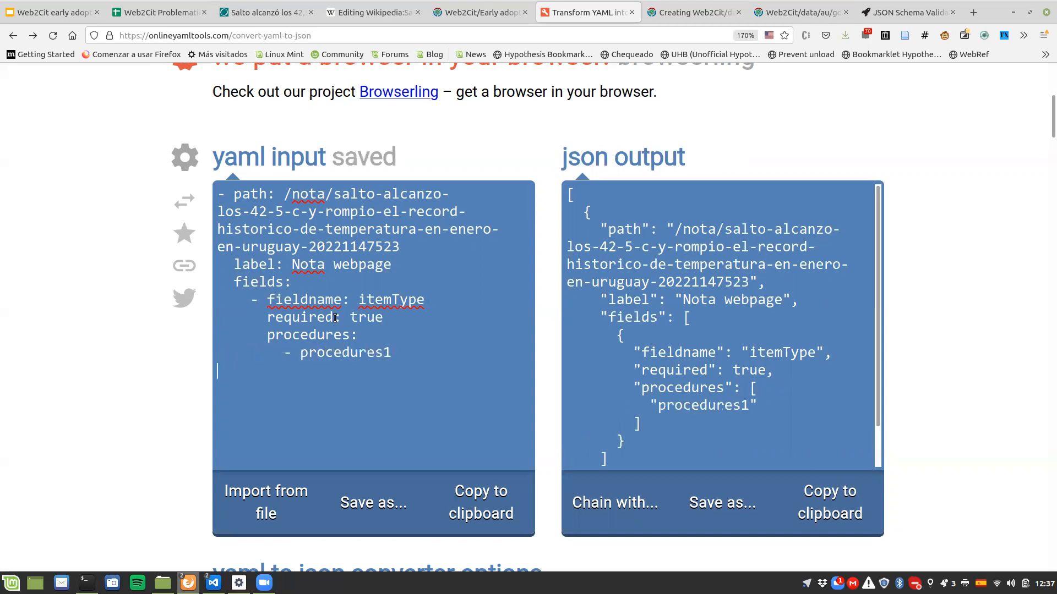
pyautogui.write('-  proc')
pyautogui.press('BackSpace')
pyautogui.press('BackSpace')
pyautogui.press('BackSpace')
pyautogui.press('BackSpace')
pyautogui.press('BackSpace')
pyautogui.write('procde')
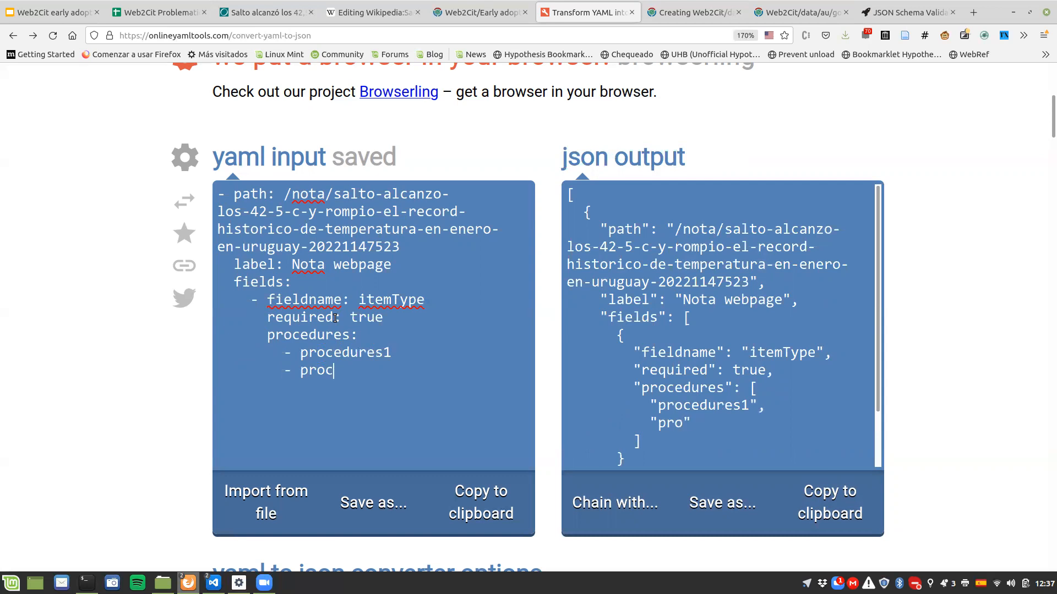
pyautogui.press('BackSpace')
pyautogui.press('BackSpace')
pyautogui.write('edures2')
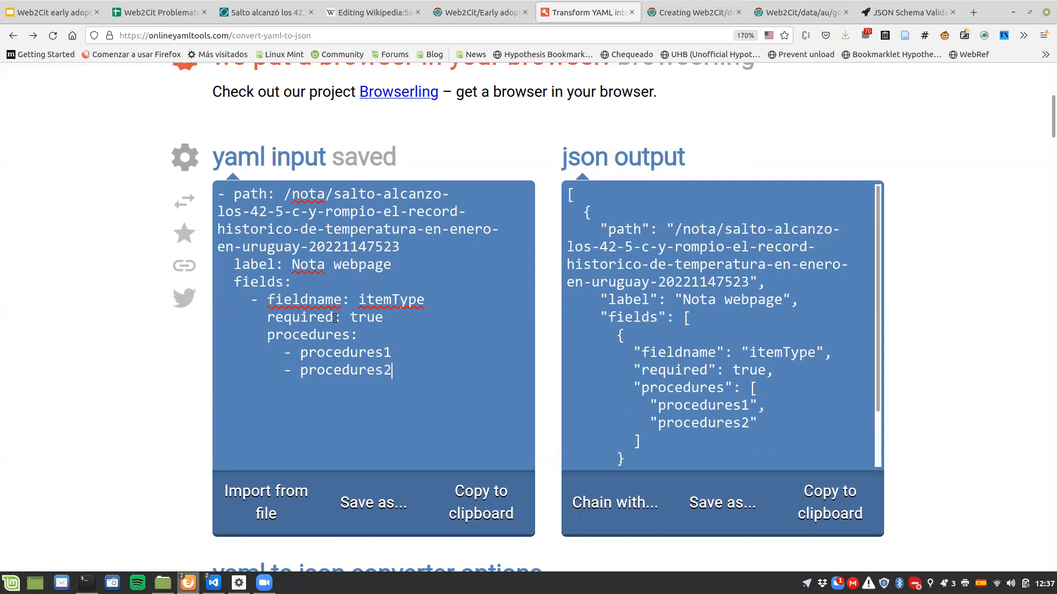
# Step: Remove the procedures1 and procedures2 placeholders, leaving one empty list item under procedures
pyautogui.hotkey('shift', 'Home')
pyautogui.press('BackSpace')
pyautogui.press('BackSpace')
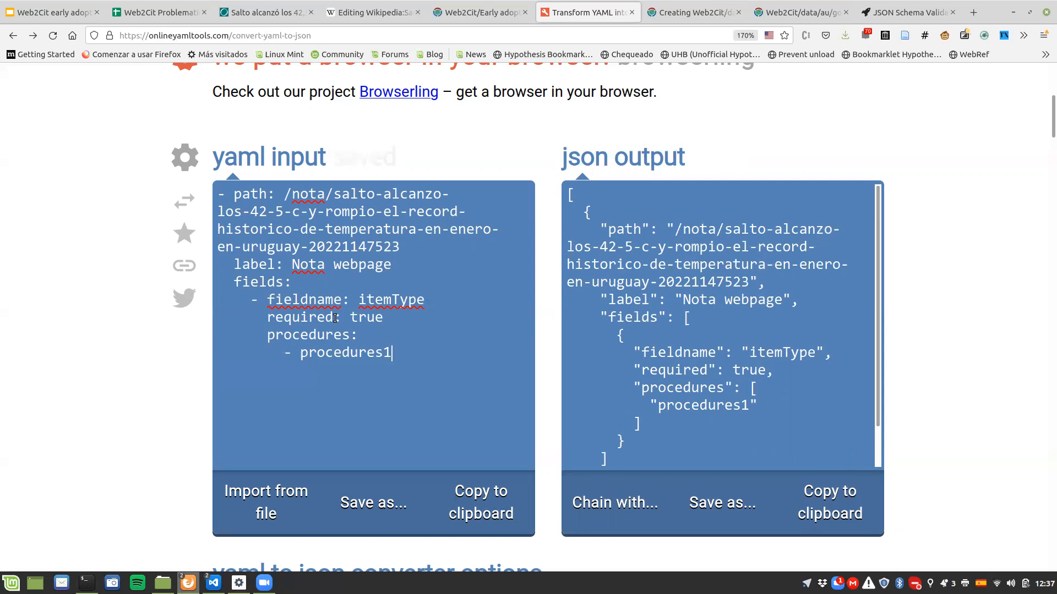
pyautogui.hotkey('ctrl', 'shift', 'Left')
pyautogui.press('BackSpace')
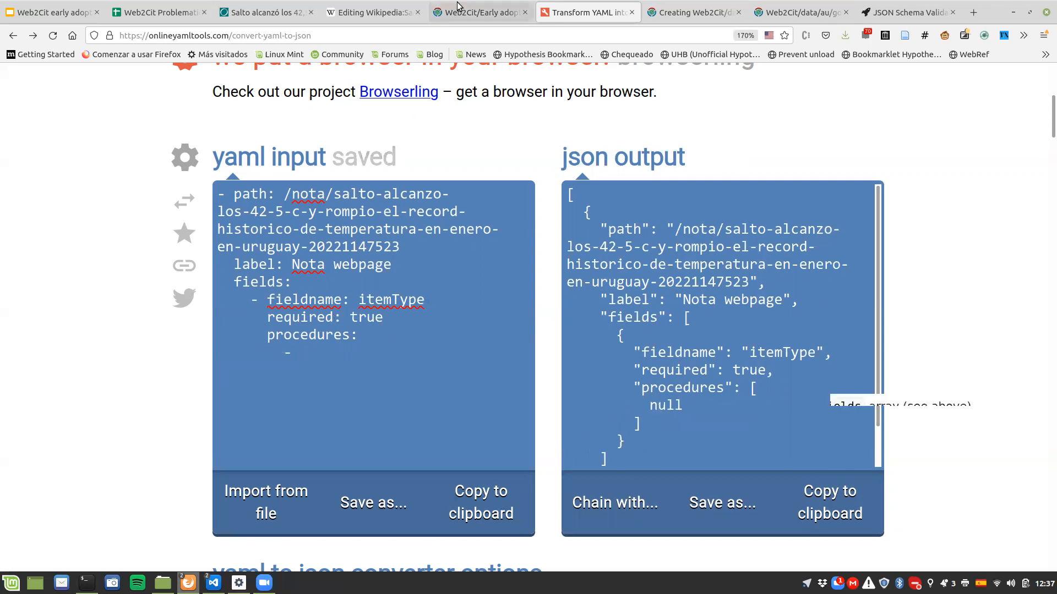
# Step: Check the Procedure objects documentation and add an empty selections key to the list item under the itemType field's procedures
pyautogui.hotkey('ctrl', 'pageup')
pyautogui.scroll(-7, 338, 361)
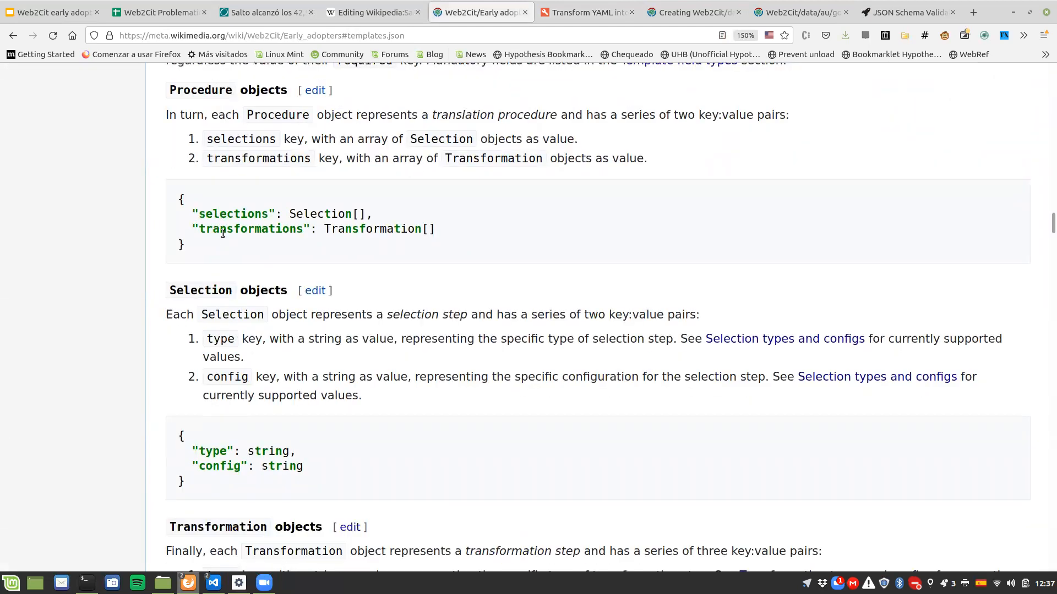
pyautogui.click(586, 12)
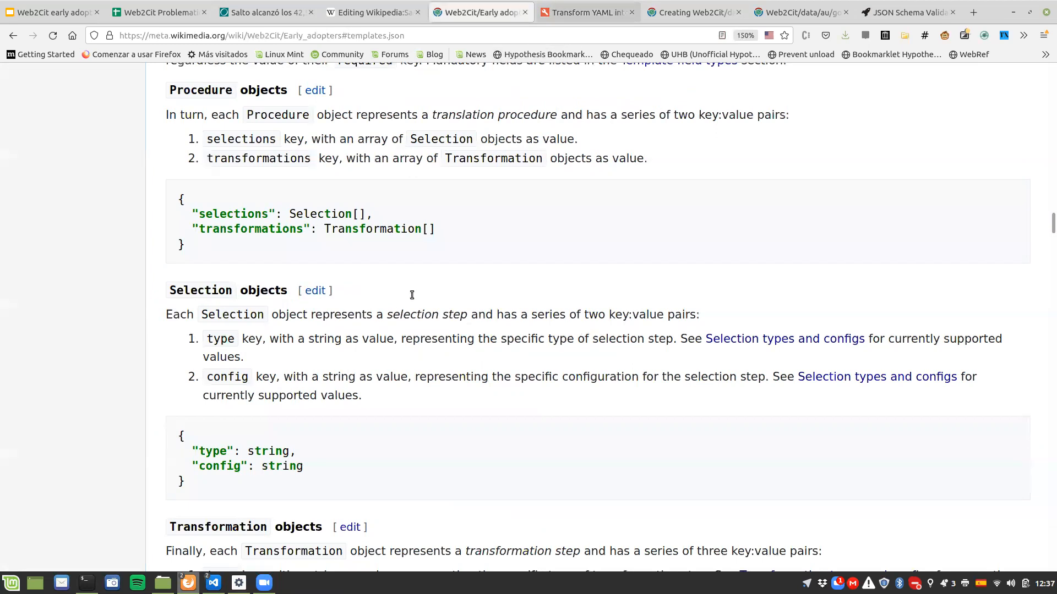
pyautogui.write('se')
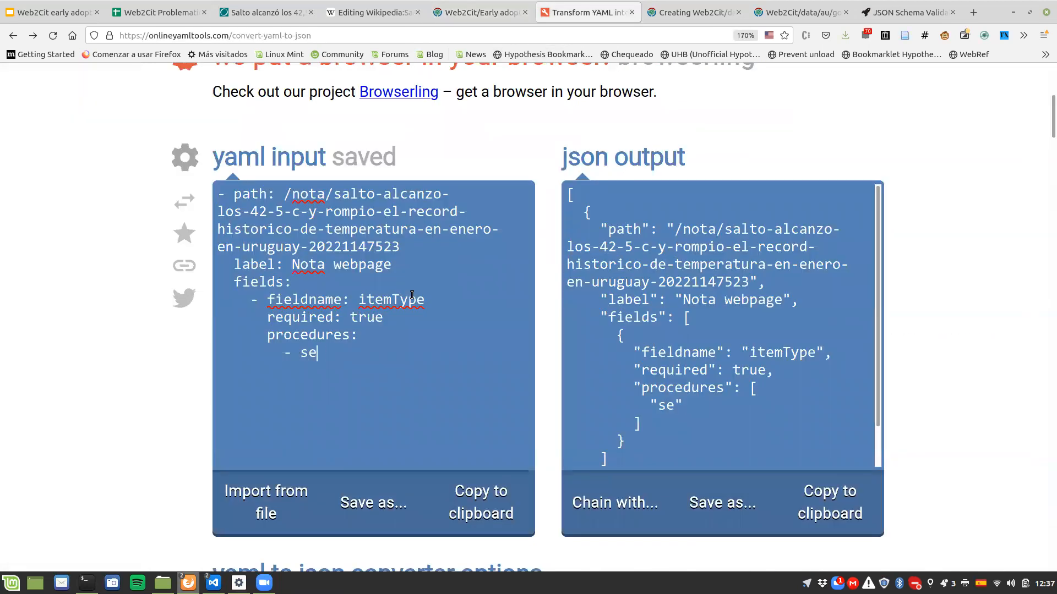
pyautogui.write('lections:')
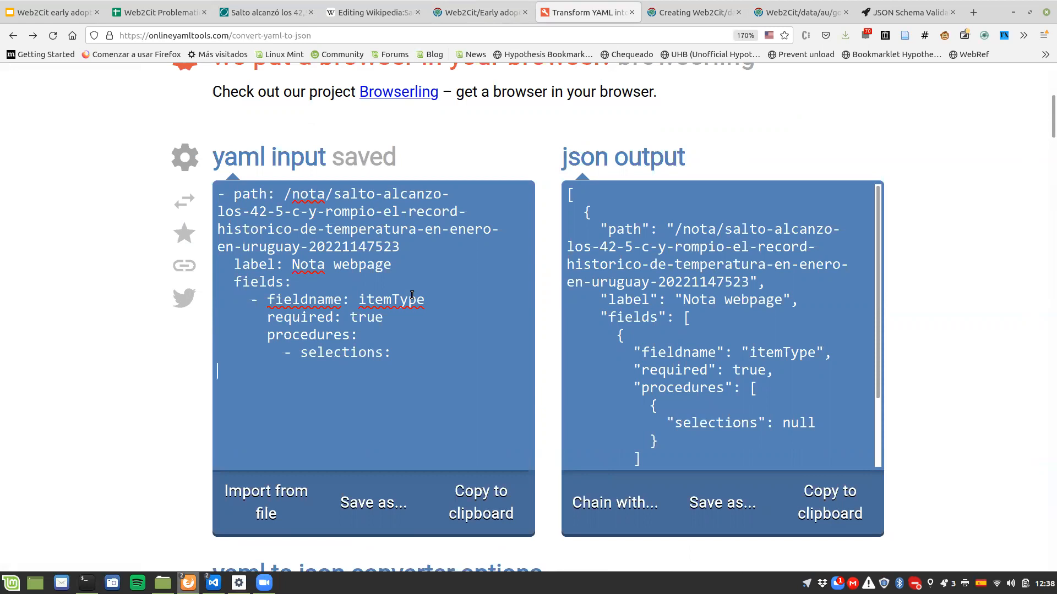
# Step: Add an empty transformations key below selections in the same procedure, at the same indentation
pyautogui.press('Return')
pyautogui.write('tran')
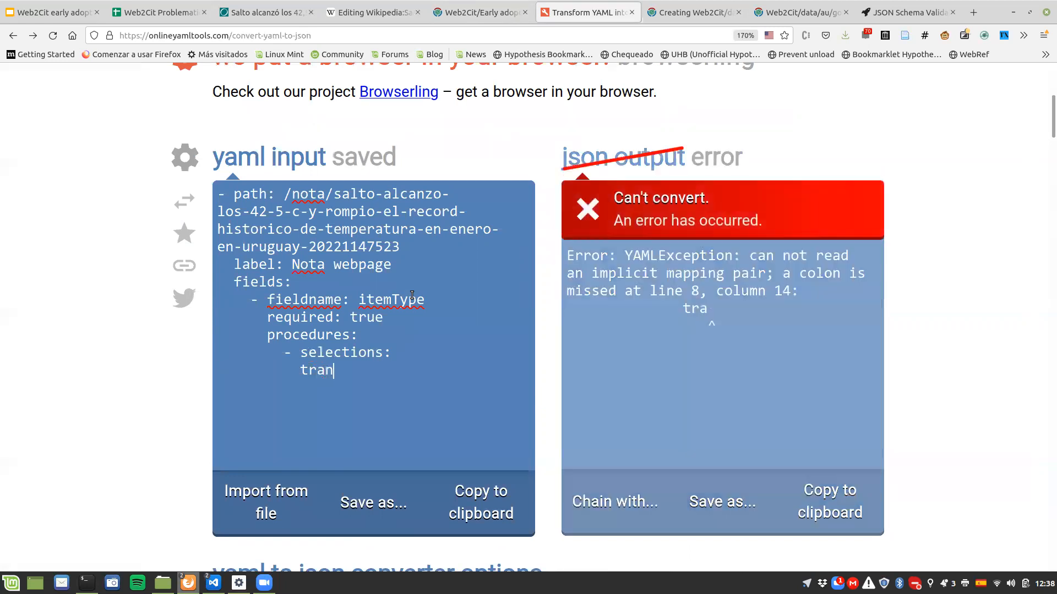
pyautogui.write('sformation')
pyautogui.press('BackSpace')
pyautogui.press('BackSpace')
pyautogui.press('BackSpace')
pyautogui.press('BackSpace')
pyautogui.press('BackSpace')
pyautogui.press('BackSpace')
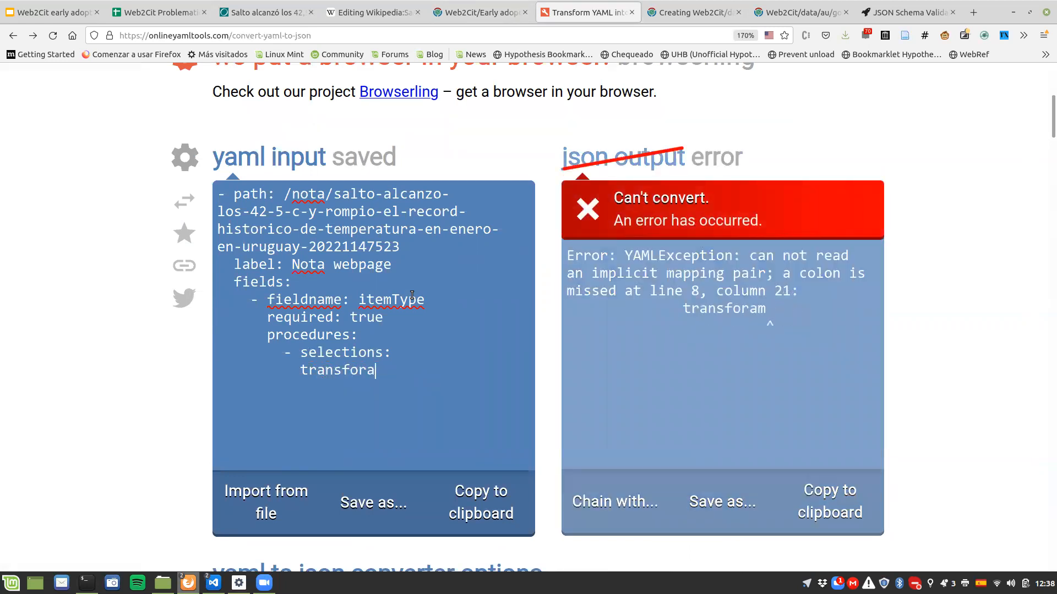
pyautogui.write('mations:')
# Step: Add the placeholder list items sel1 and sel2 under the procedure's selections key
pyautogui.press('Up')
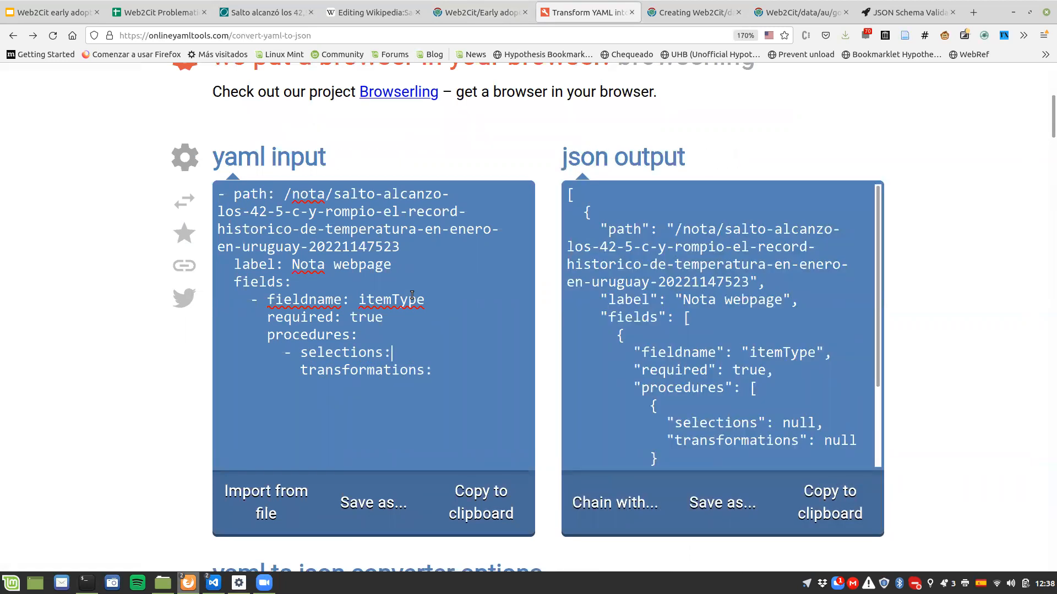
pyautogui.click(479, 12)
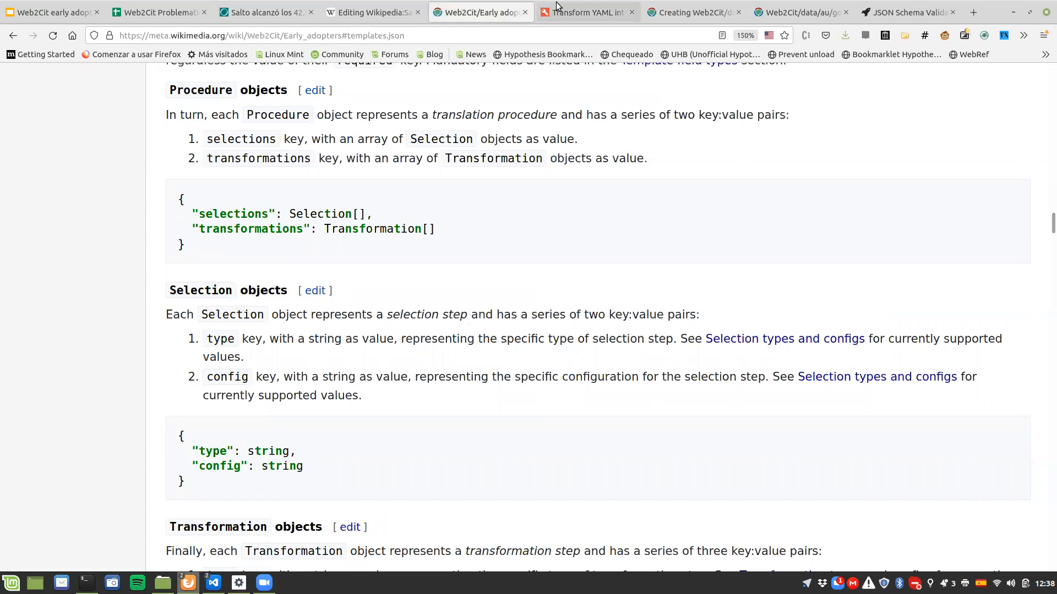
pyautogui.click(588, 13)
pyautogui.press('Return')
pyautogui.write('-sel')
pyautogui.press('BackSpace')
pyautogui.press('BackSpace')
pyautogui.press('BackSpace')
pyautogui.write('sel1')
pyautogui.press('Return')
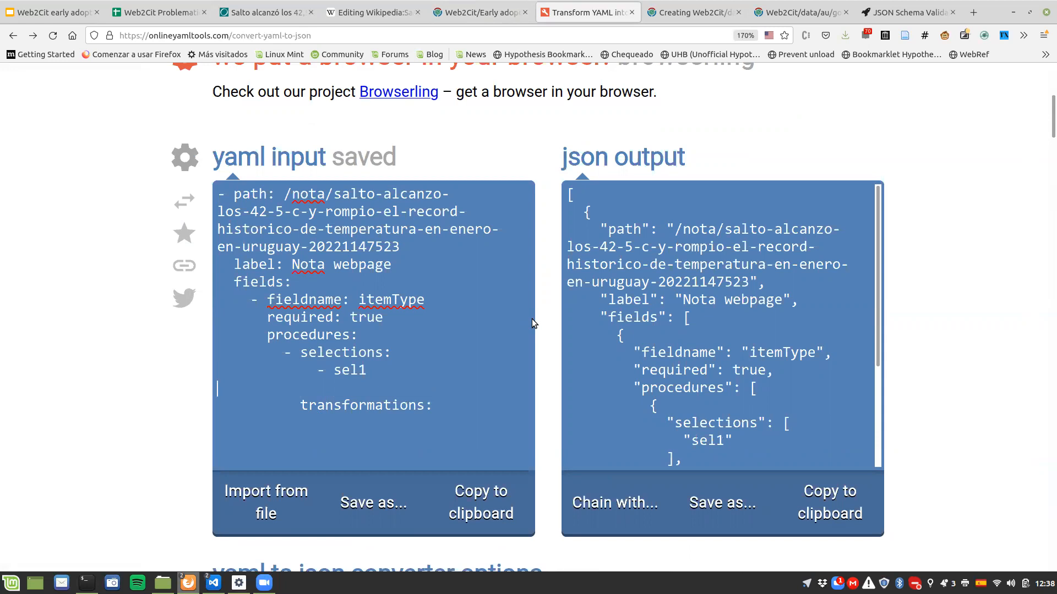
pyautogui.write('- sel2')
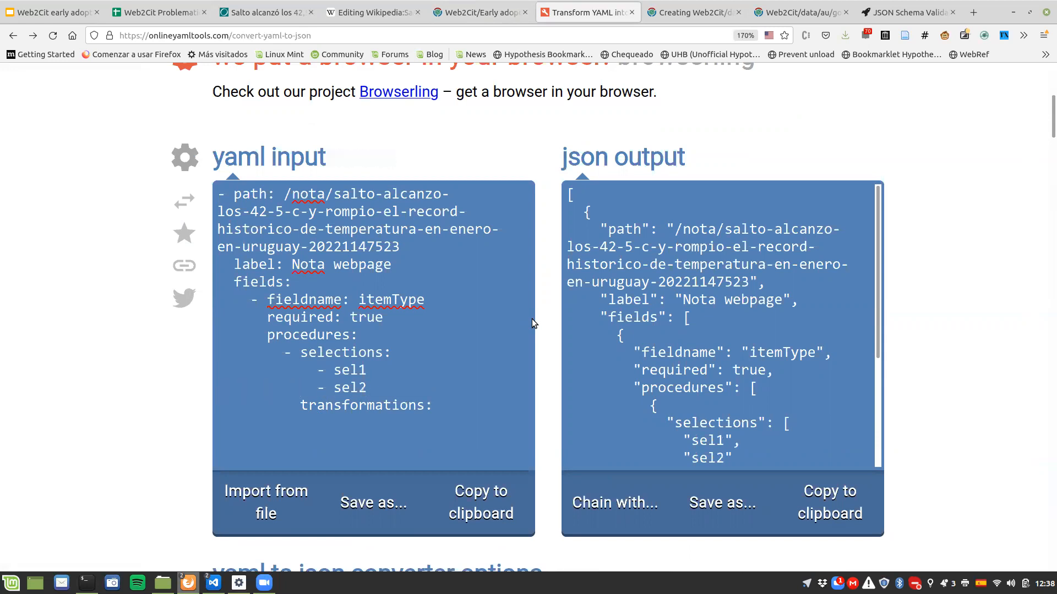
# Step: Consult the Selection objects documentation and replace the sel1 and sel2 placeholders with one item holding empty type and config keys
pyautogui.click(506, 10)
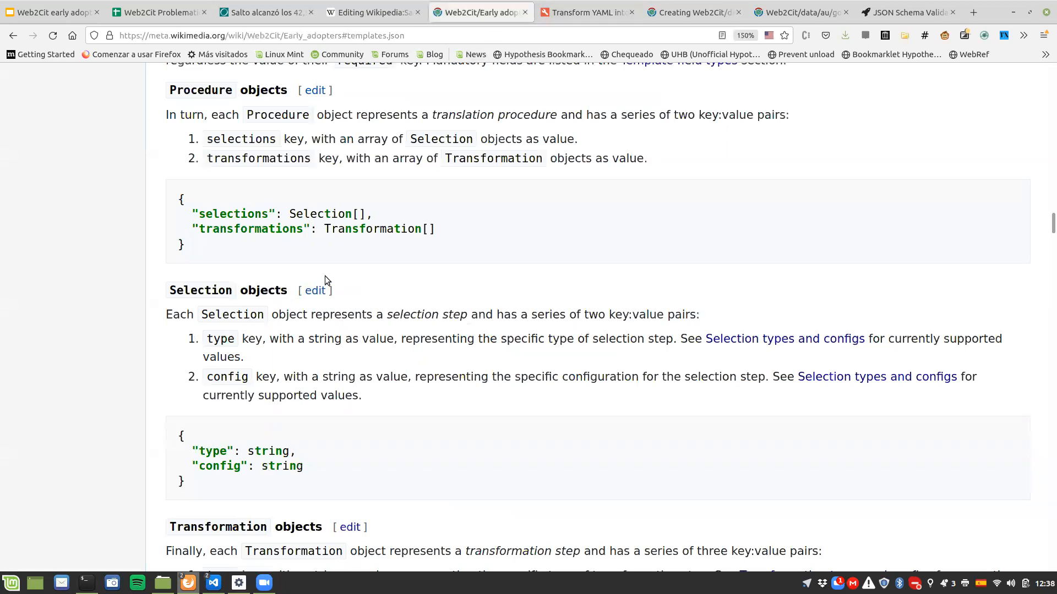
pyautogui.scroll(-3, 325, 276)
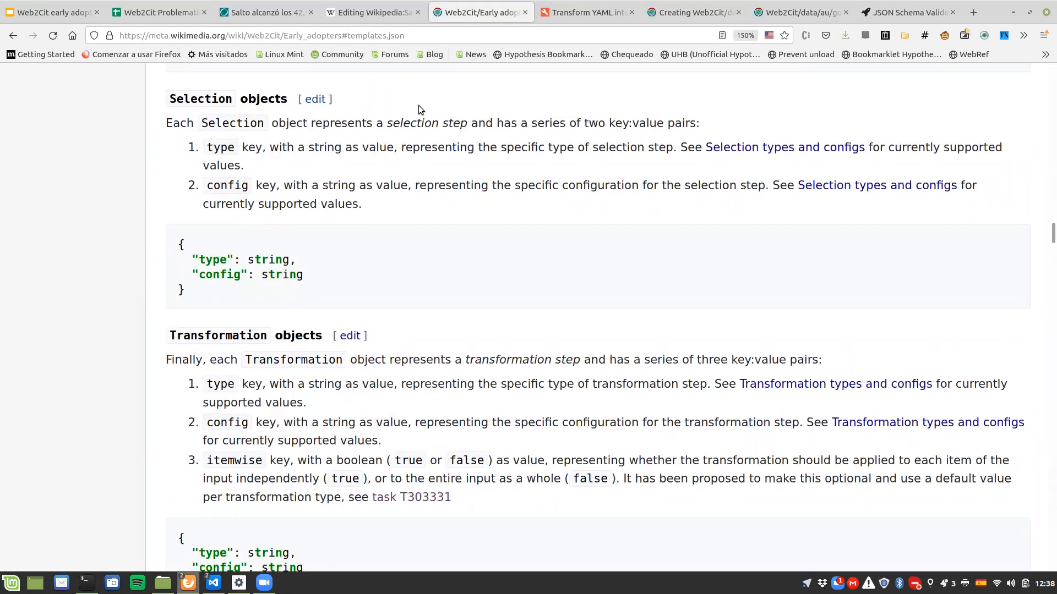
pyautogui.click(567, 10)
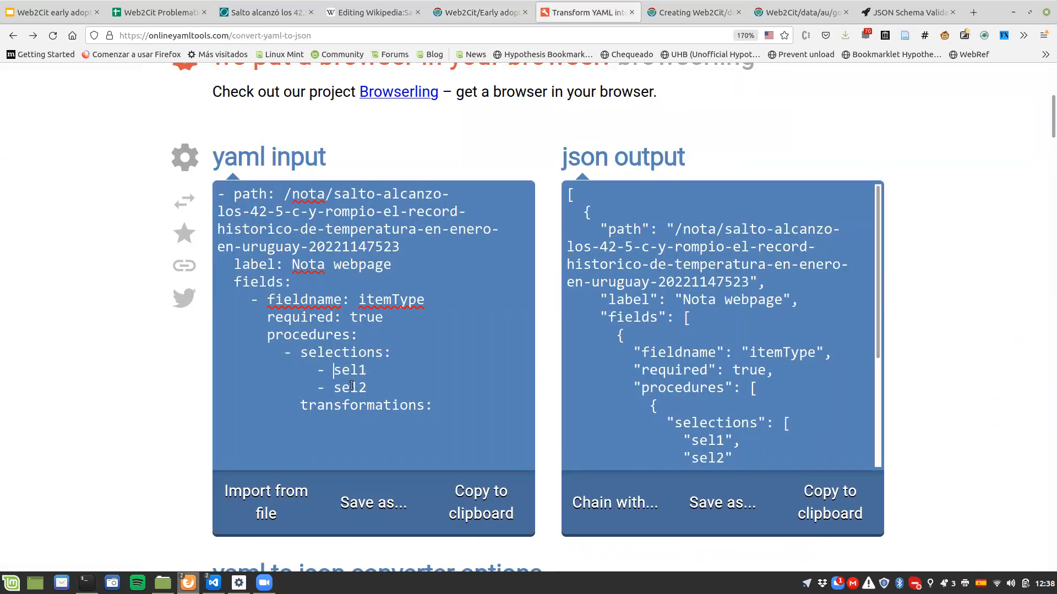
pyautogui.moveTo(334, 370); pyautogui.dragTo(372, 391)
pyautogui.write('type:')
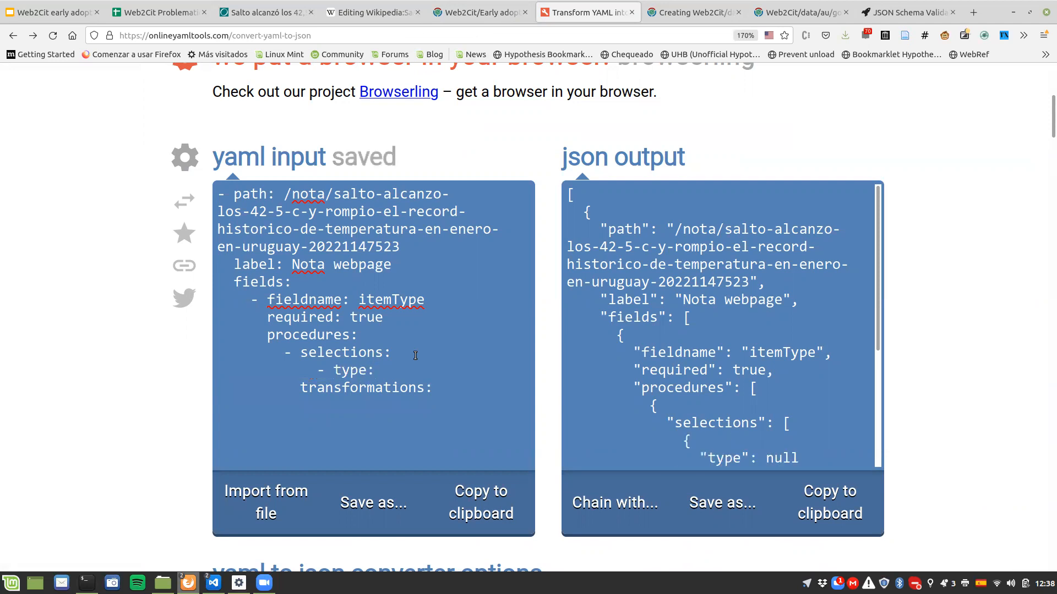
pyautogui.press('Return')
pyautogui.write('conf')
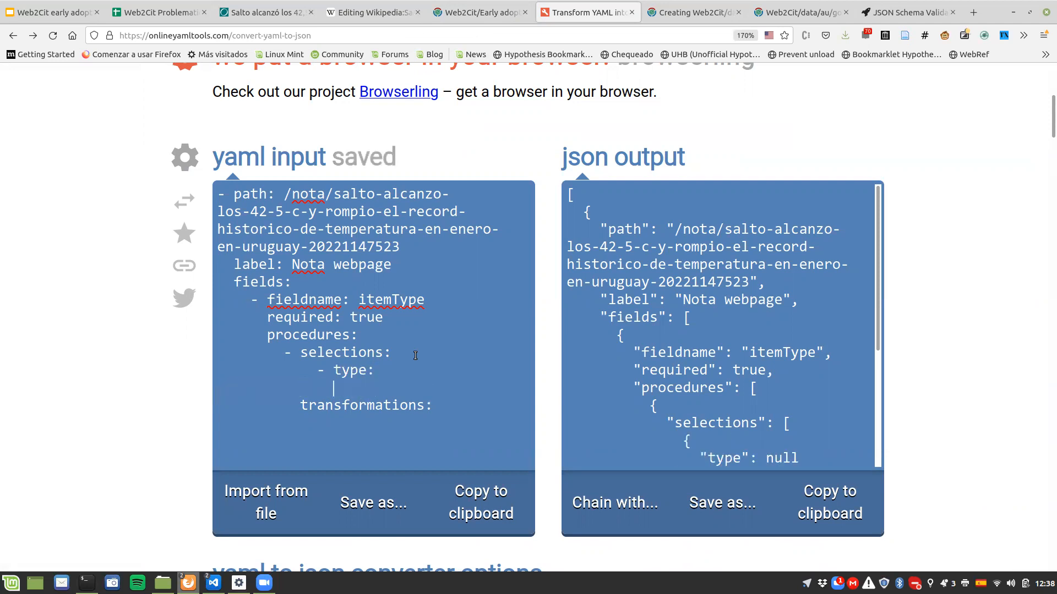
pyautogui.write('ig:')
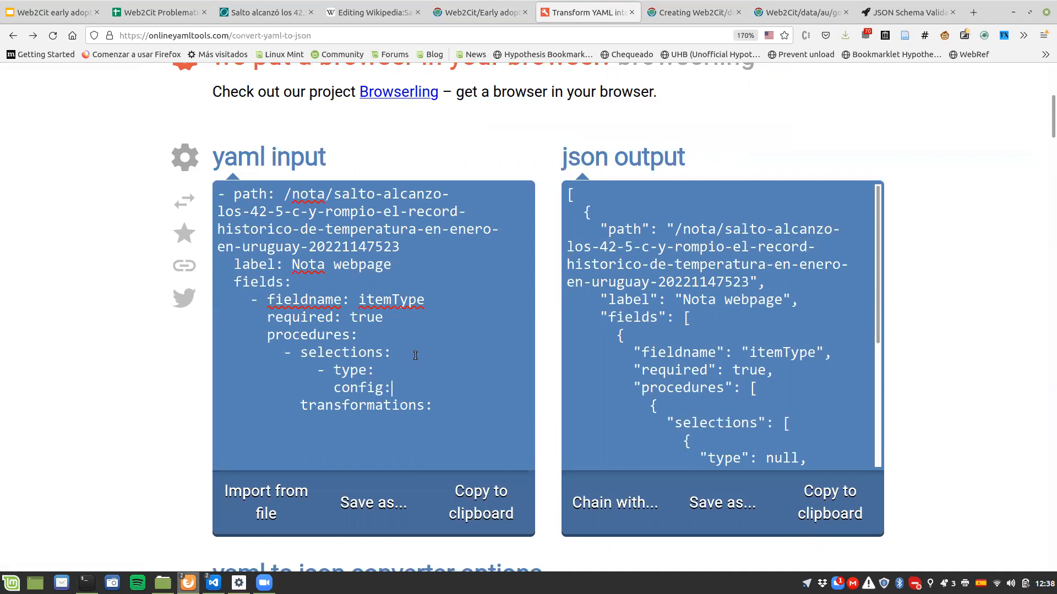
# Step: Review the El Observador article and its generated citation in the Wikipedia sandbox, and return to the YAML converter
pyautogui.click(261, 12)
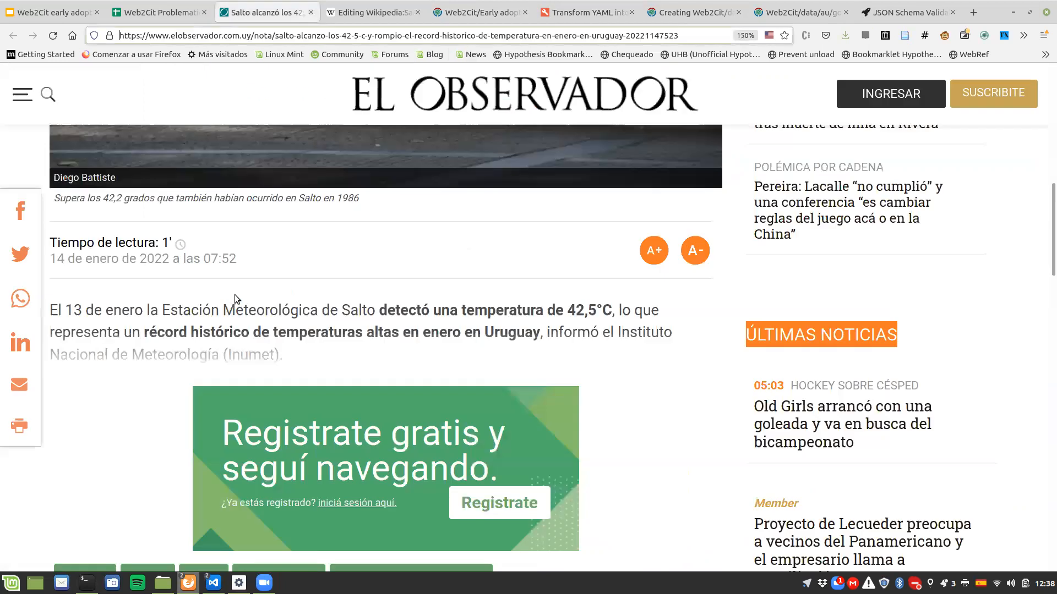
pyautogui.scroll(3, 231, 311)
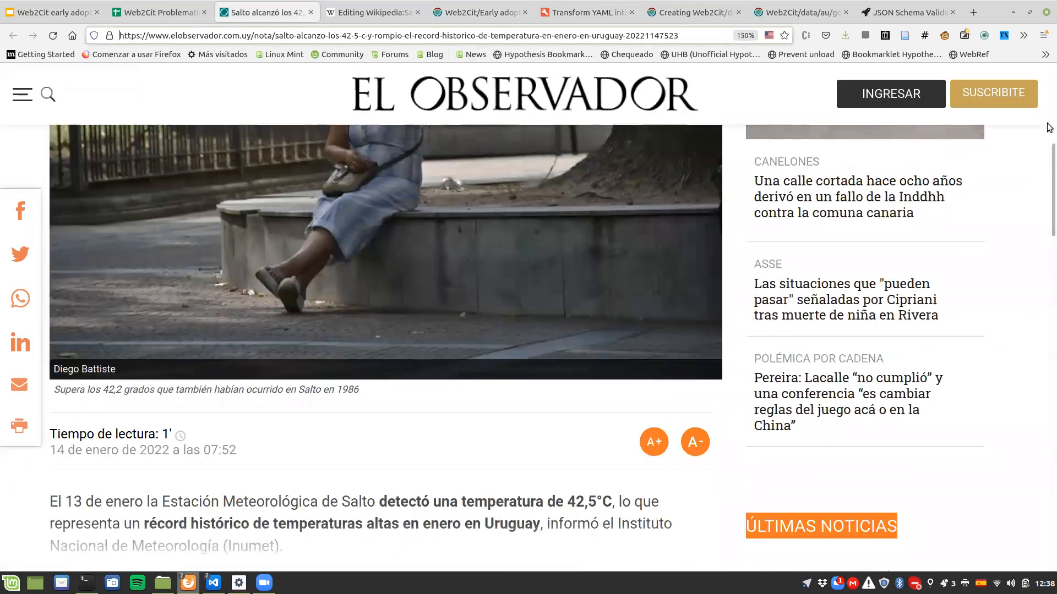
pyautogui.scroll(3, 1049, 94)
pyautogui.scroll(3, 1049, 93)
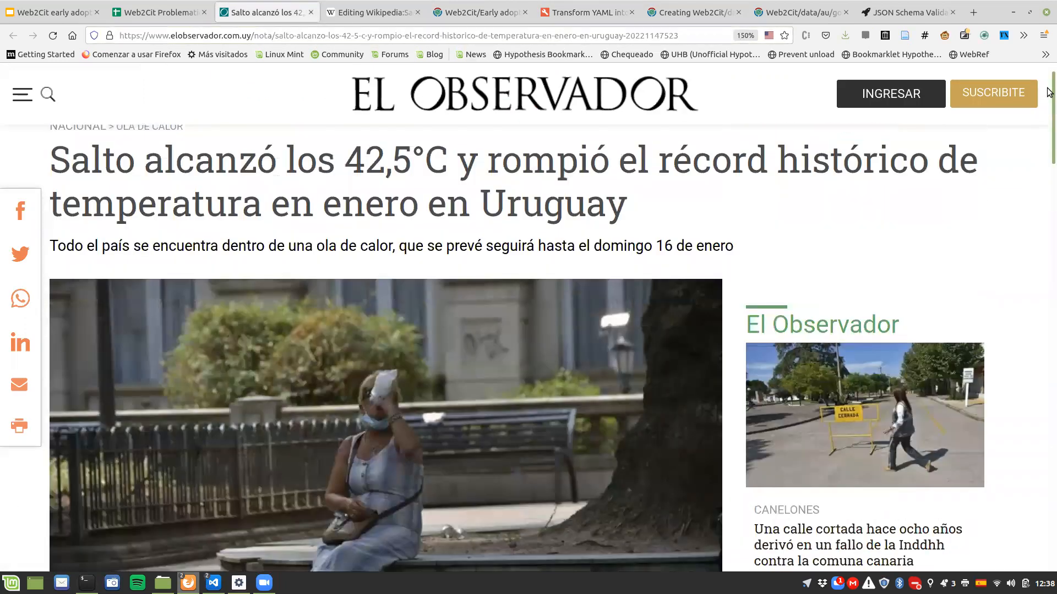
pyautogui.scroll(-6, 1049, 165)
pyautogui.scroll(-1, 1048, 187)
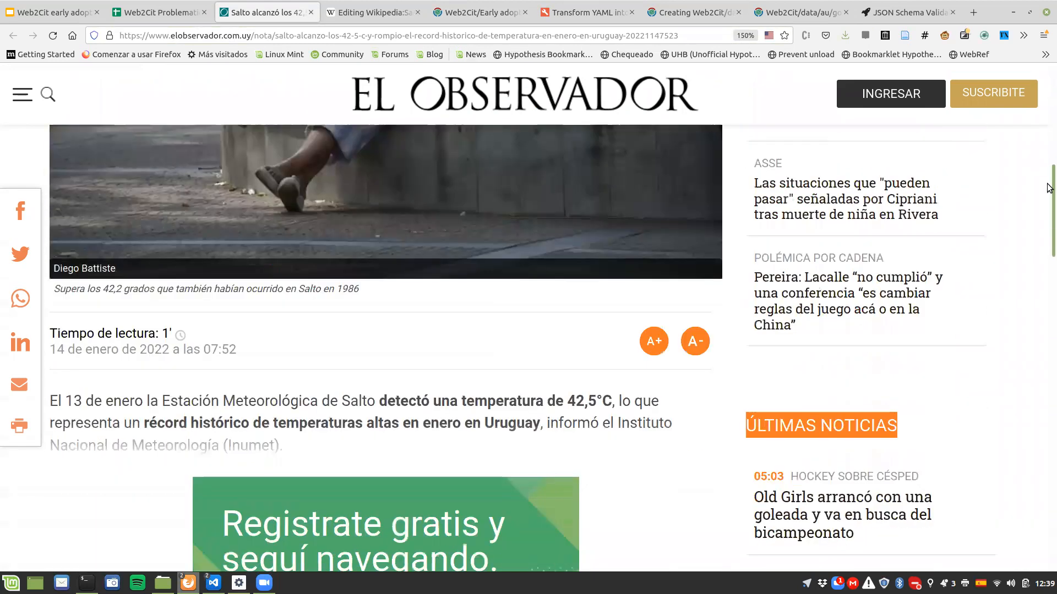
pyautogui.moveTo(1047, 188); pyautogui.dragTo(1048, 222)
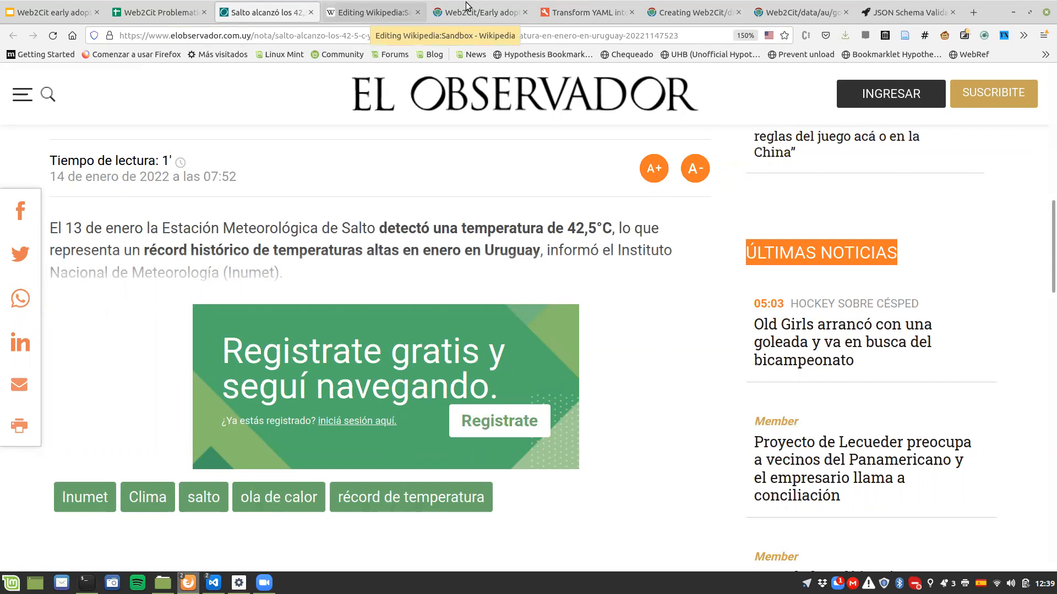
pyautogui.click(374, 12)
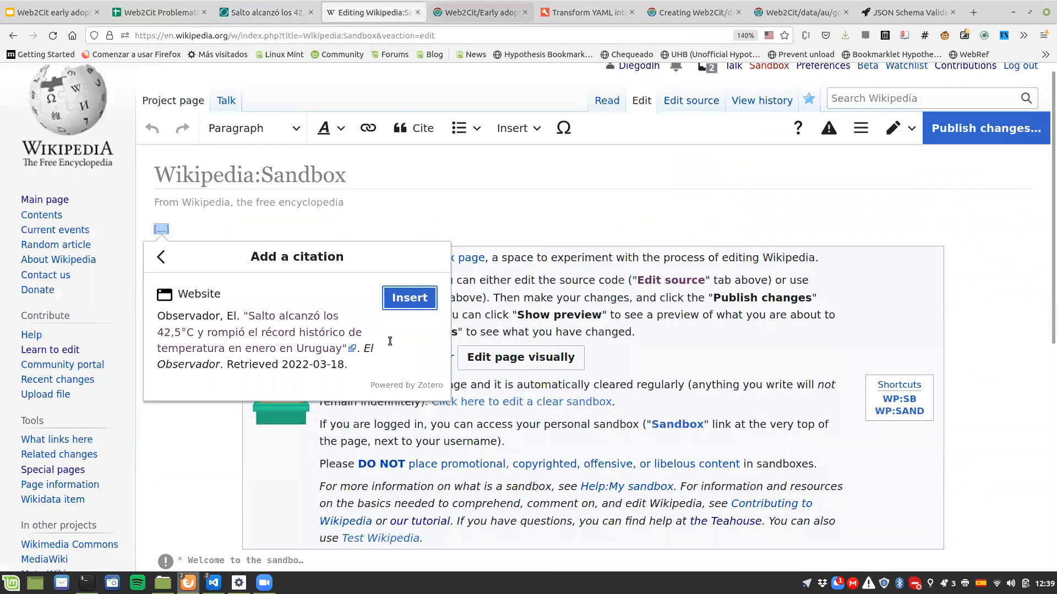
pyautogui.hotkey('ctrl', 'Tab')
pyautogui.hotkey('ctrl', 'Tab')
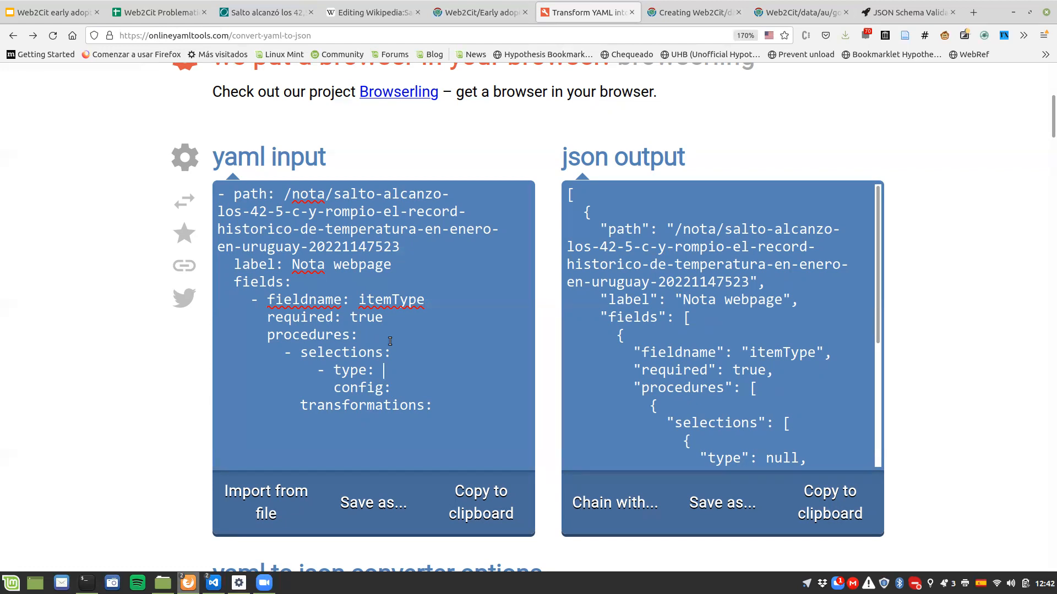
# Step: Set the itemType selection's type to fixed and its config to newspaperArticle
pyautogui.write('fixed')
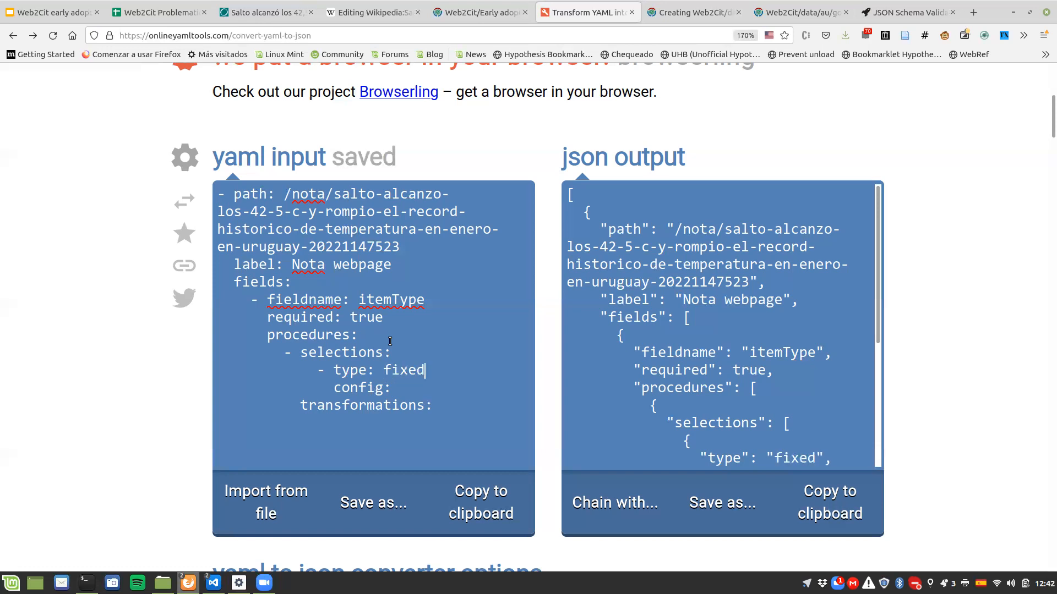
pyautogui.press('Down')
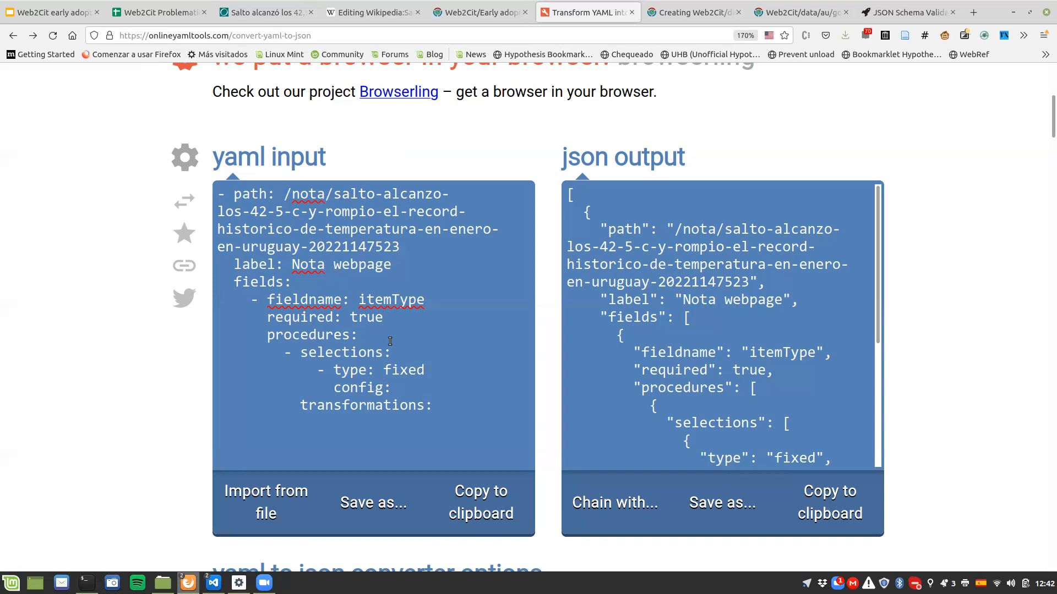
pyautogui.write('news')
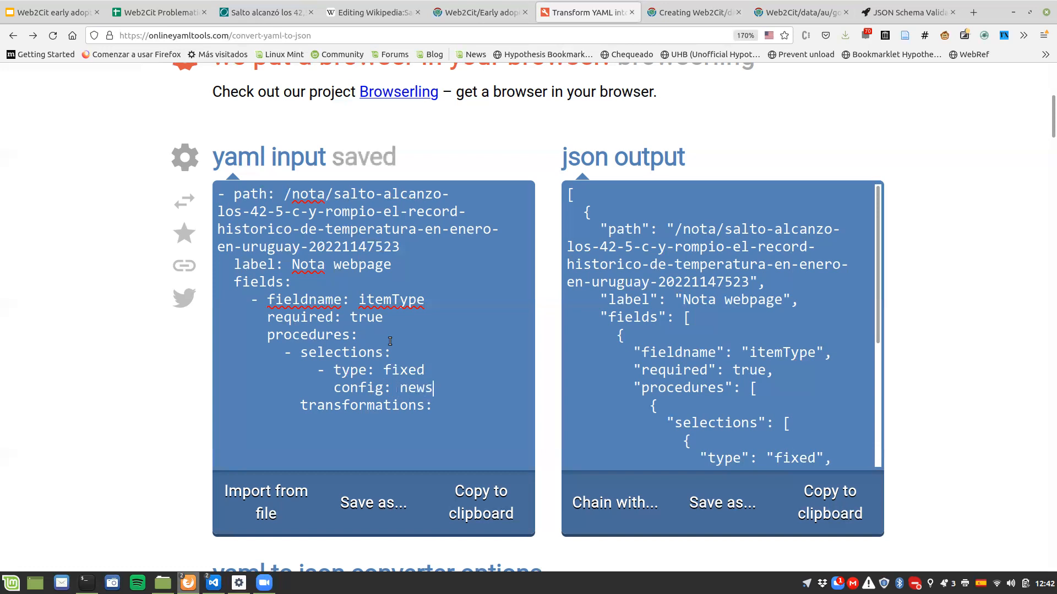
pyautogui.write('paperArticle')
pyautogui.press('Down')
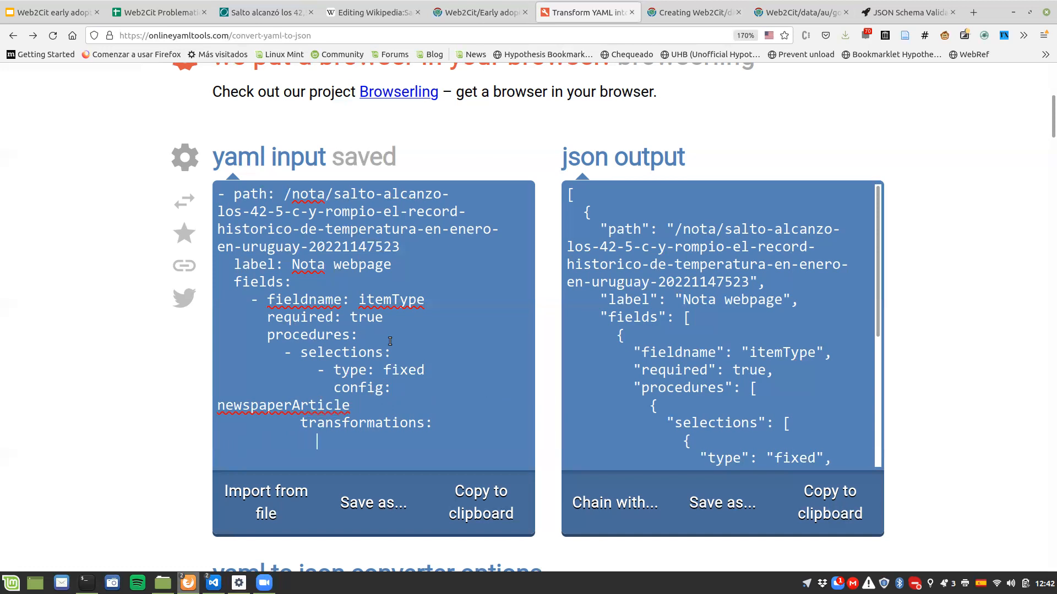
# Step: Set the itemType procedure's transformations to an empty list, []
pyautogui.press('Up')
pyautogui.press('End')
pyautogui.hotkey('shift', 'Down')
pyautogui.press('BackSpace')
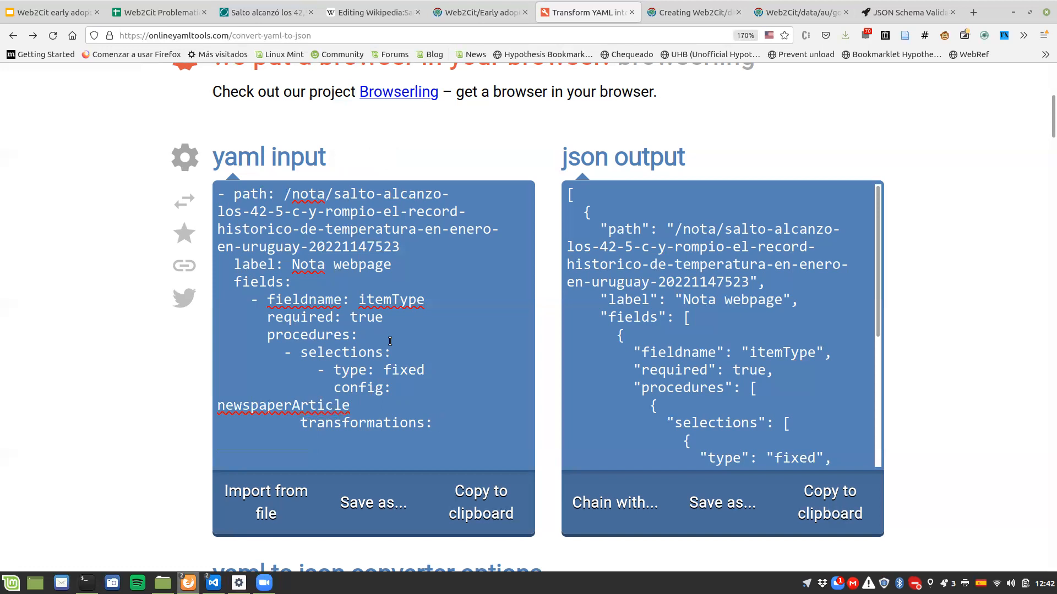
pyautogui.write('[]')
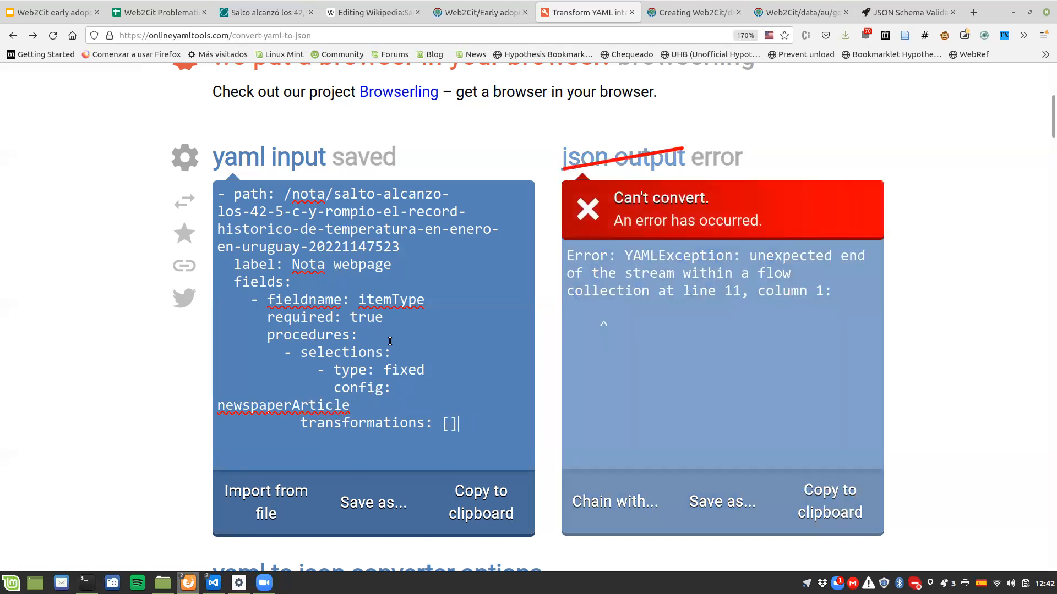
pyautogui.hotkey('shift', 'Right')
pyautogui.hotkey('shift', 'Right')
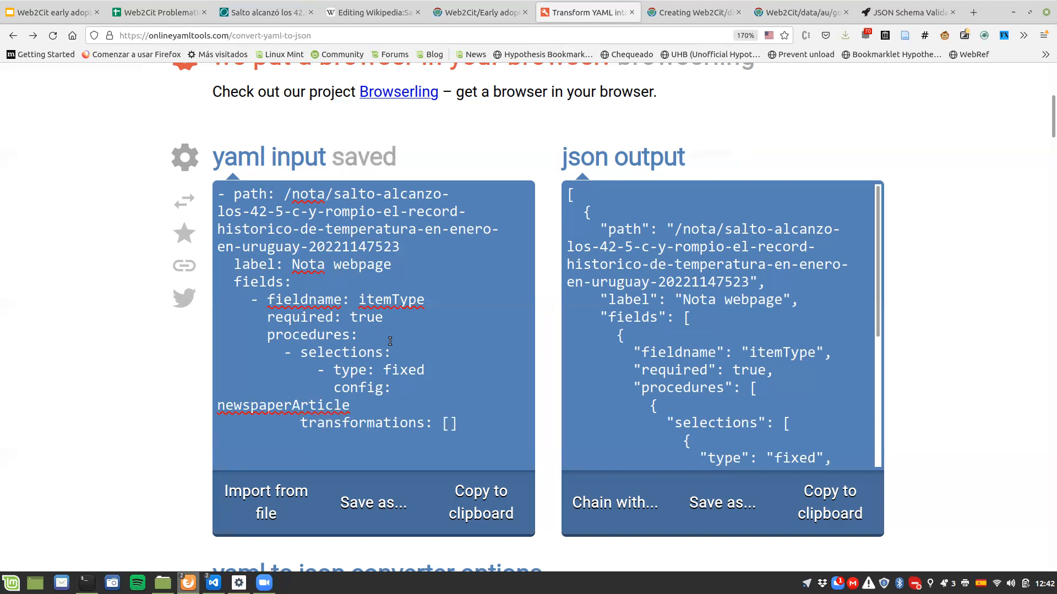
# Step: Check the JSON output and add a second item under fields with fieldname title and required true
pyautogui.write('-')
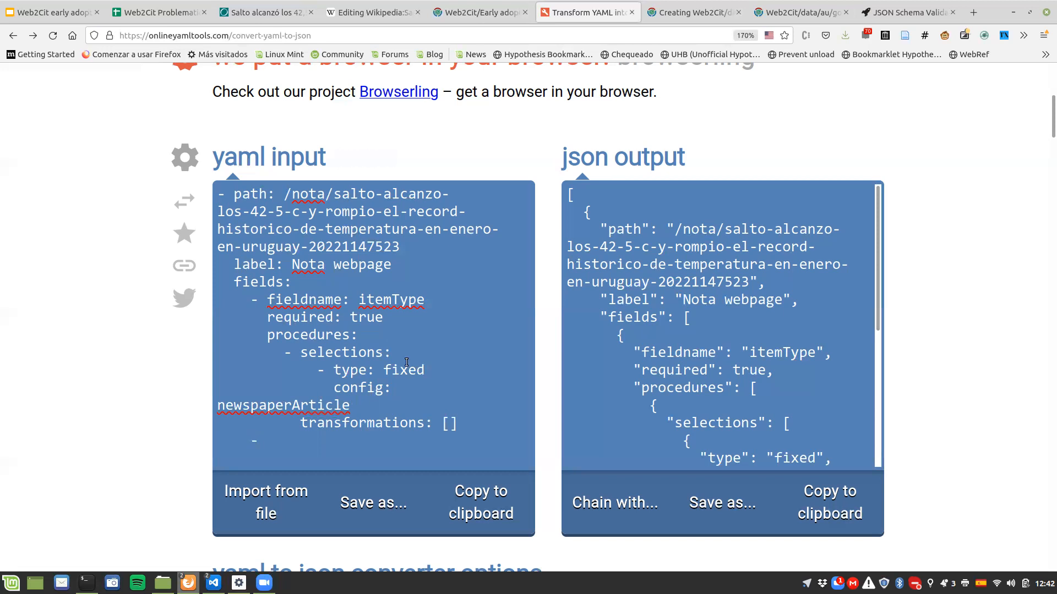
pyautogui.scroll(-2, 880, 290)
pyautogui.scroll(-3, 896, 333)
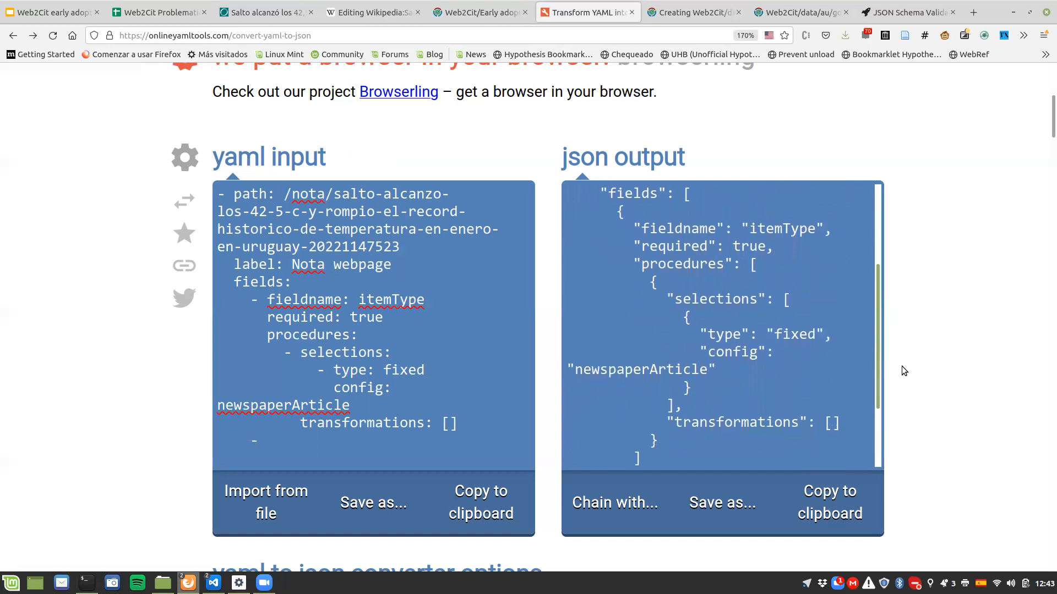
pyautogui.scroll(-1, 902, 369)
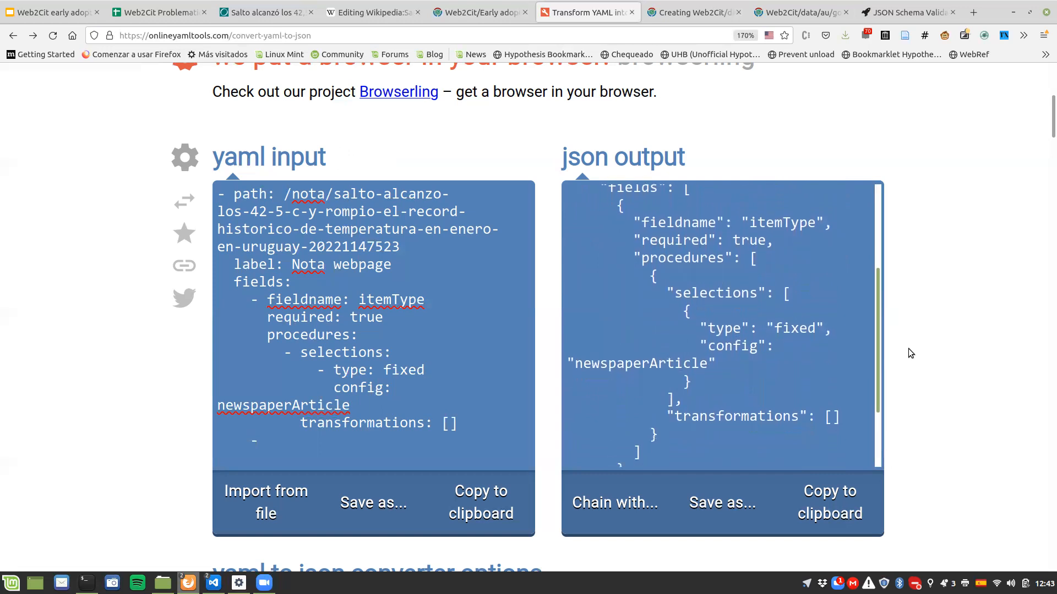
pyautogui.scroll(2, 910, 353)
pyautogui.click(278, 445)
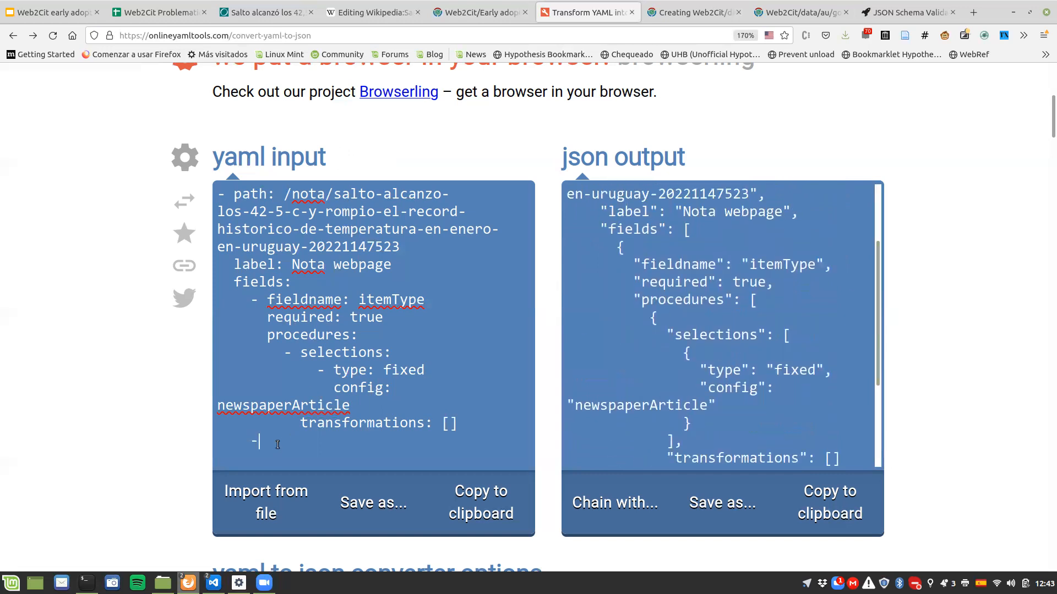
pyautogui.write('fieldname: title')
pyautogui.press('Return')
pyautogui.write('required: true')
pyautogui.press('Return')
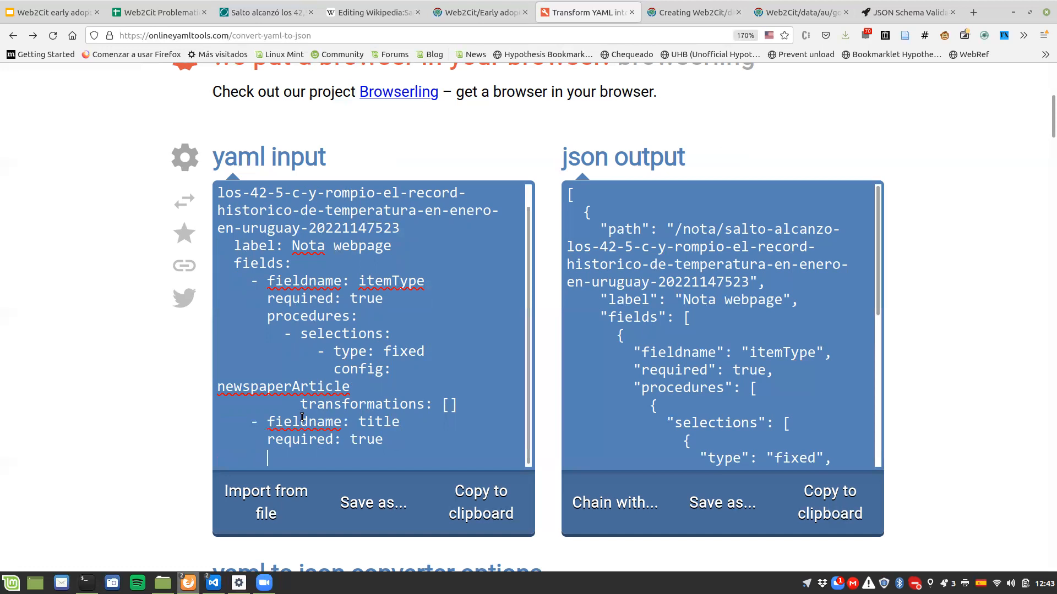
# Step: Add a procedures key to the title field with one list item holding an empty selections key
pyautogui.write('pr')
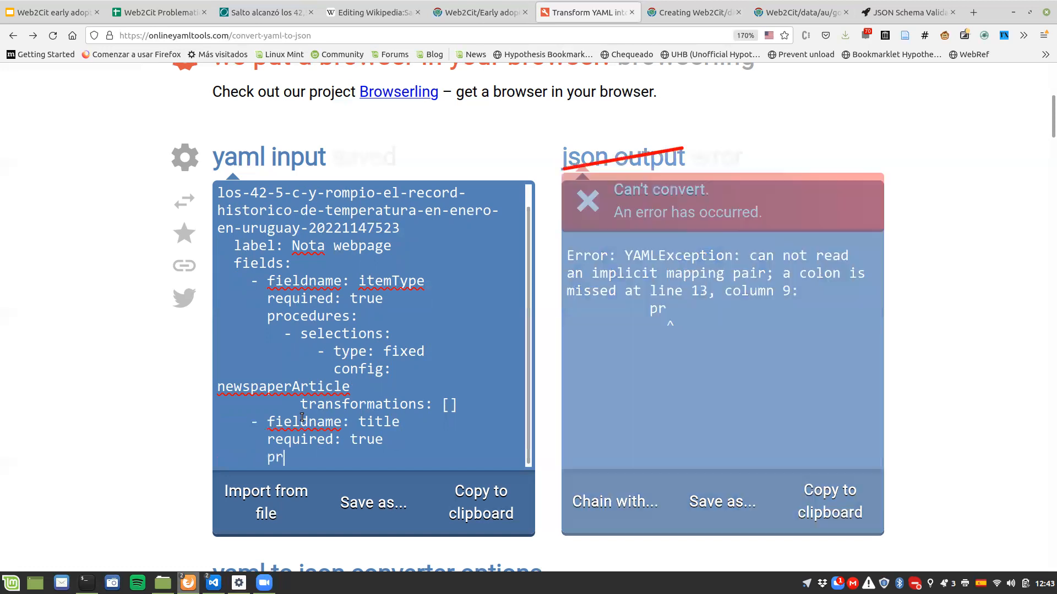
pyautogui.write('ocedures:')
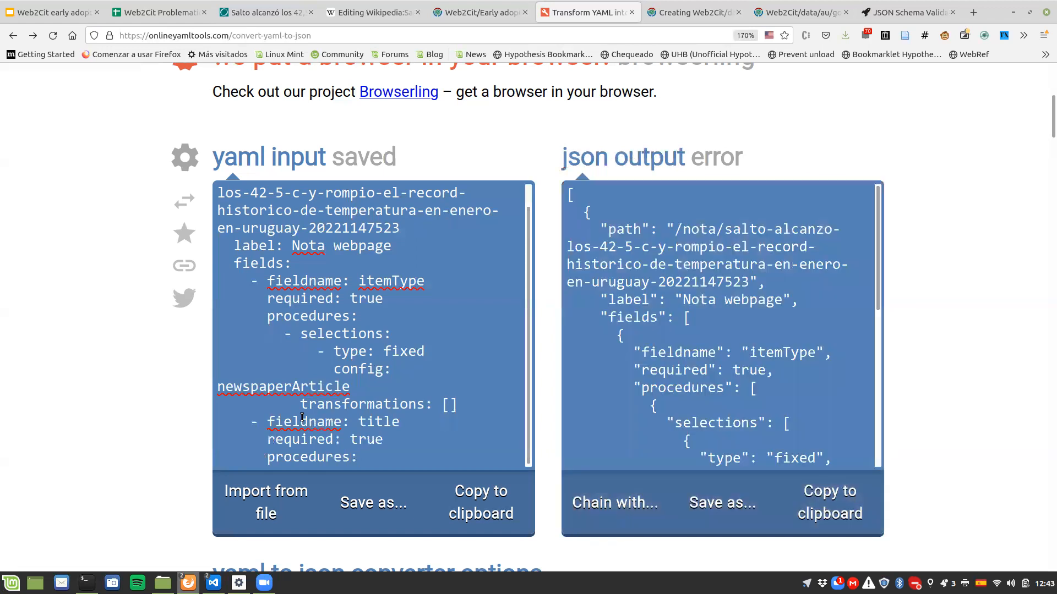
pyautogui.press('Return')
pyautogui.write('- ')
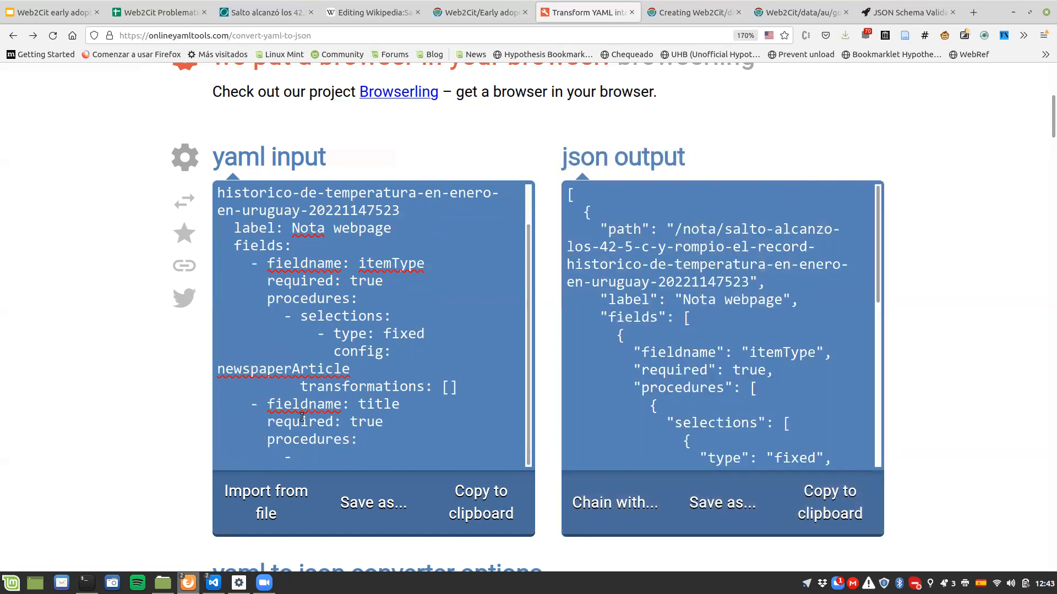
pyautogui.write('selections:')
pyautogui.press('Return')
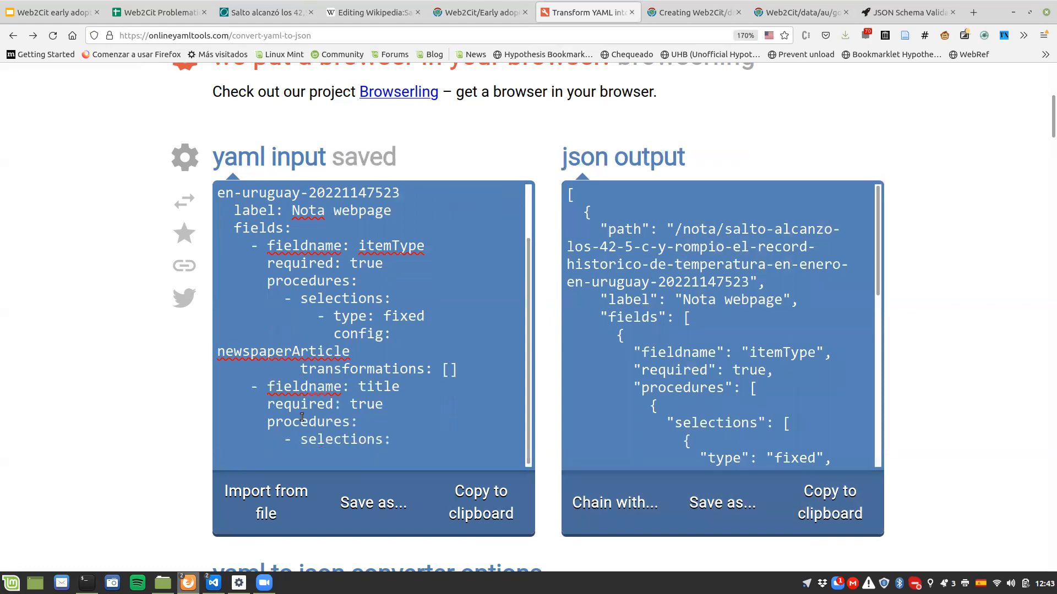
# Step: Add an empty transformations key to the title procedure and open an indented line under its selections key
pyautogui.write('tra')
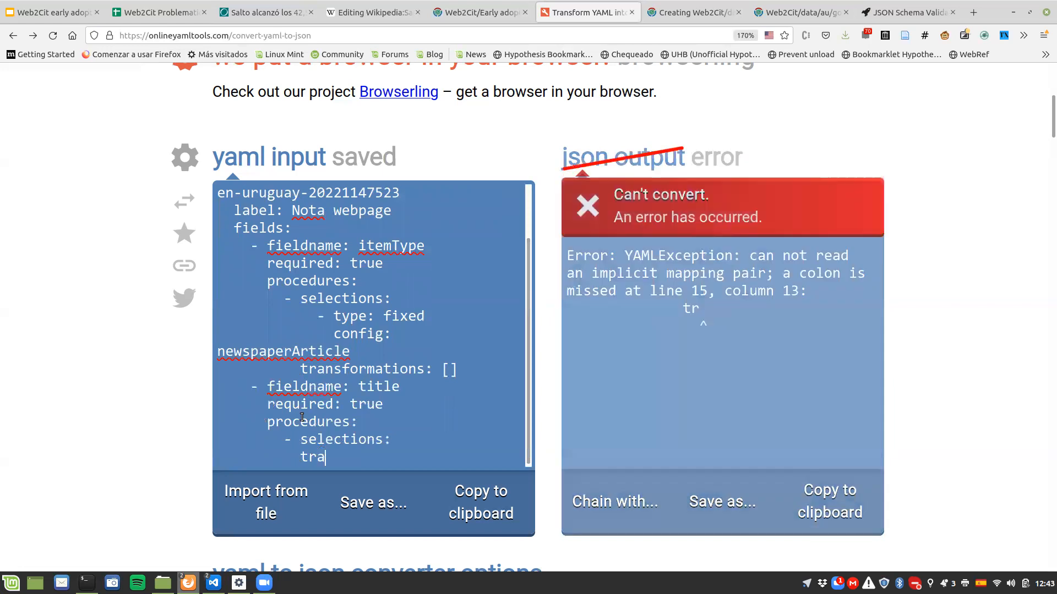
pyautogui.write('nsformations:')
pyautogui.press('Up')
pyautogui.press('Return')
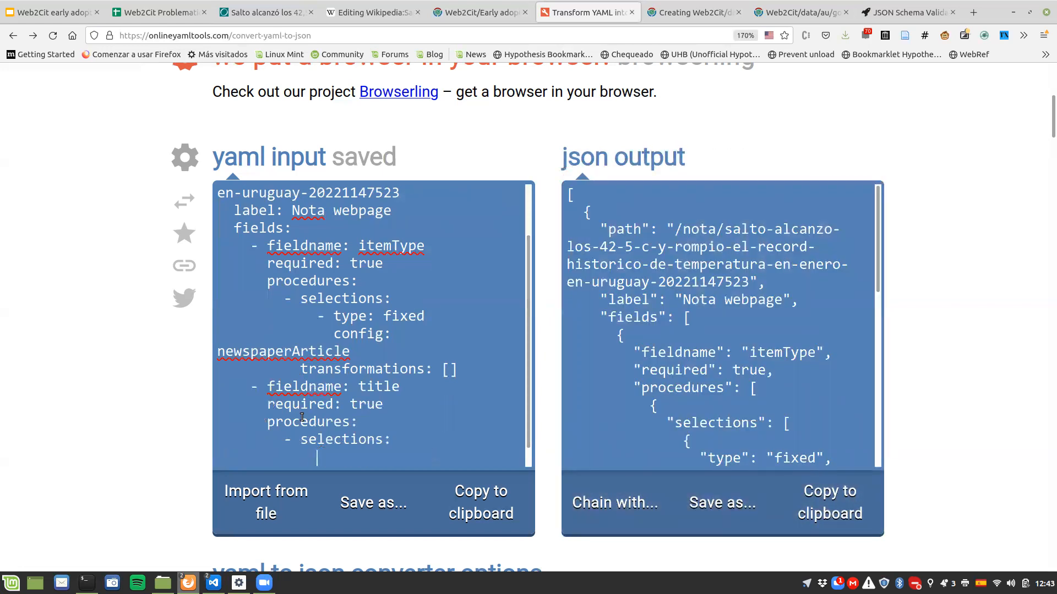
pyautogui.press('BackSpace')
pyautogui.press('BackSpace')
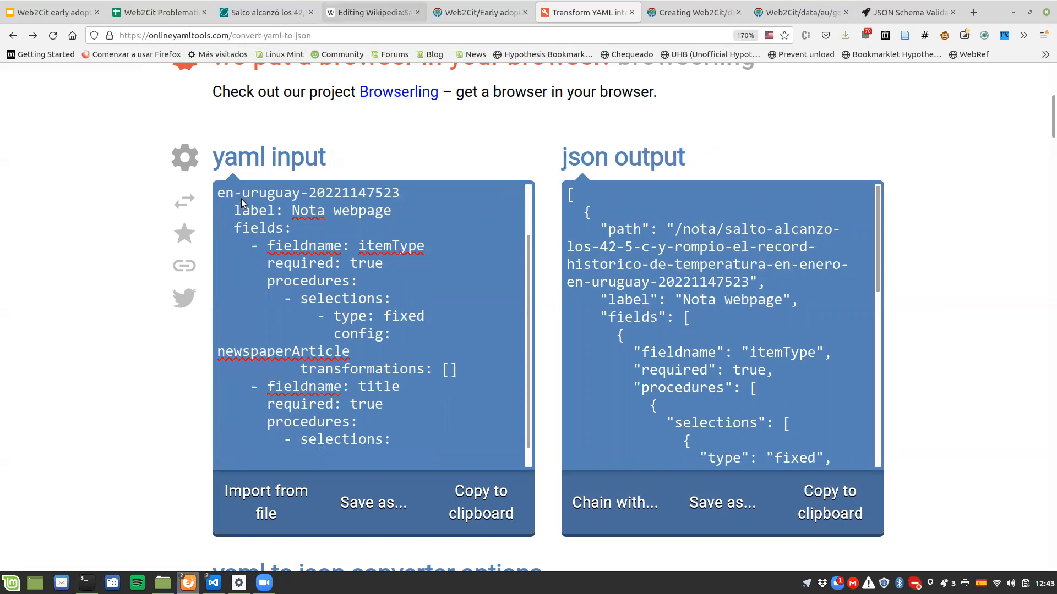
# Step: Check the generated citation in the Wikipedia sandbox, then add a title selection with type citoid and an empty config key
pyautogui.click(373, 12)
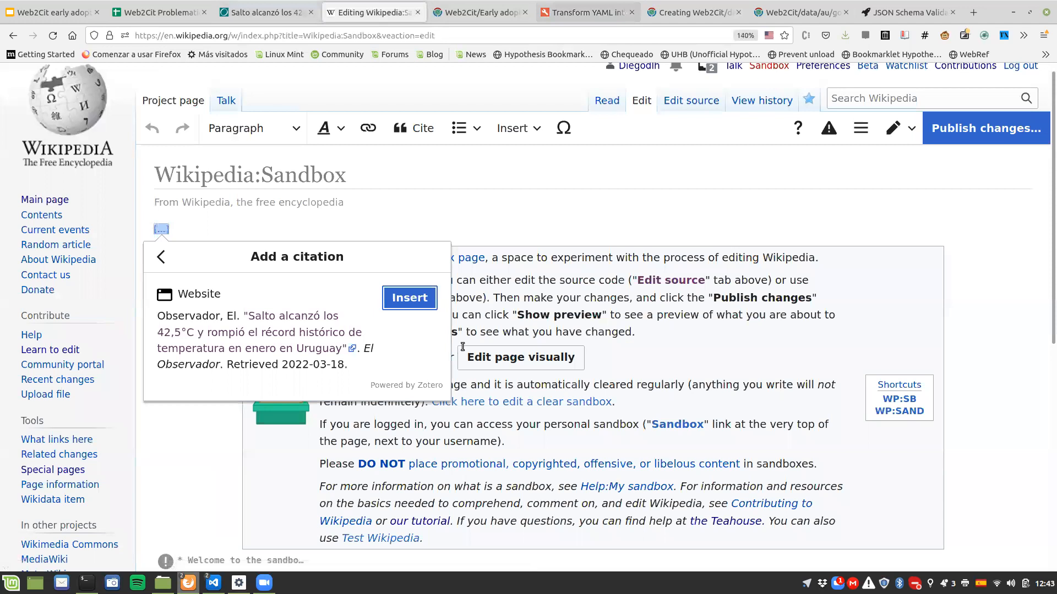
pyautogui.click(589, 12)
pyautogui.write('- ')
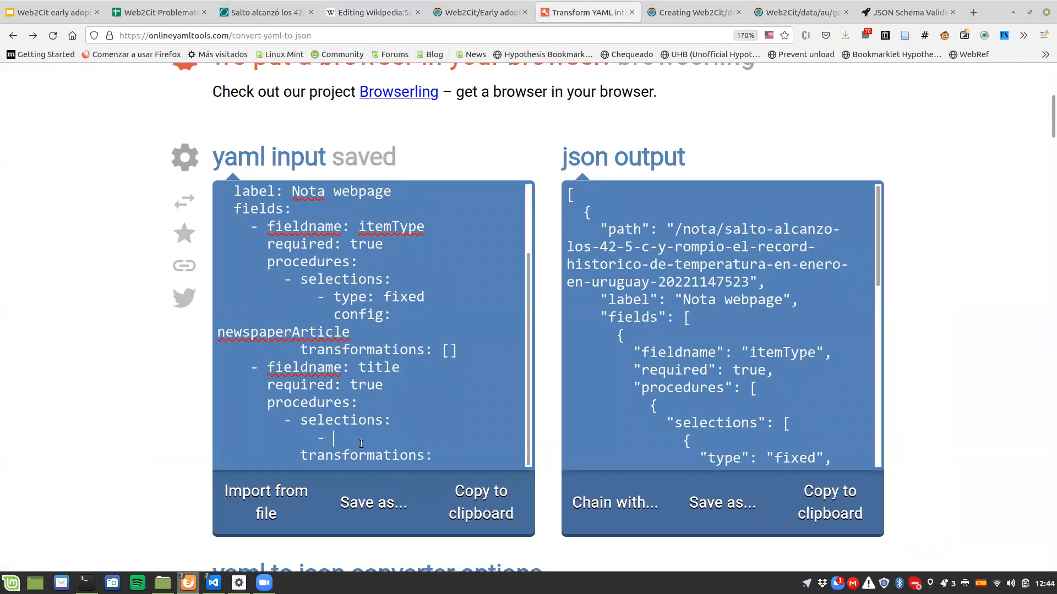
pyautogui.write('type:')
pyautogui.press('Return')
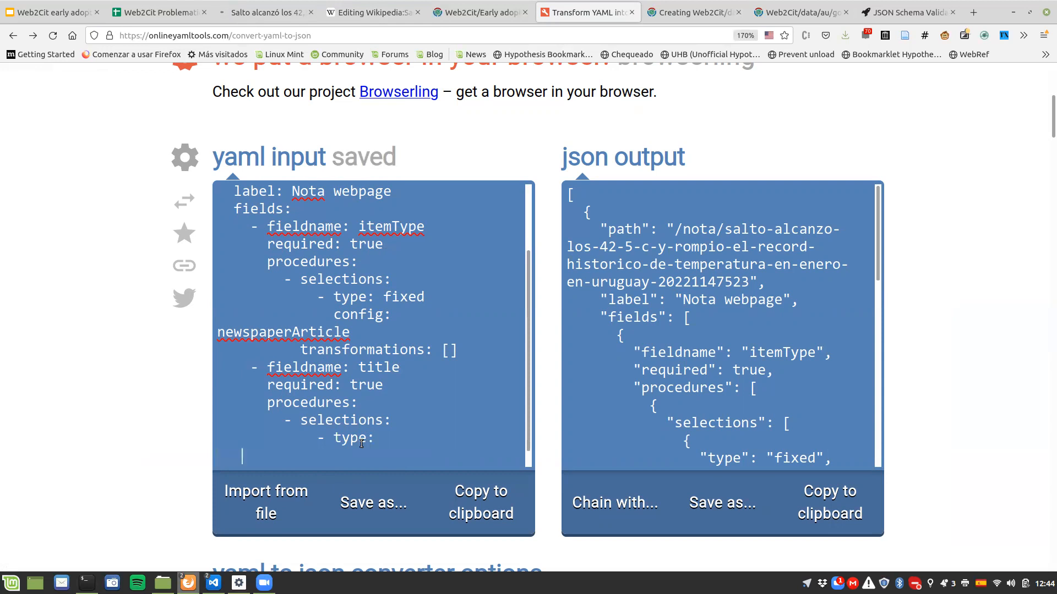
pyautogui.write('confi')
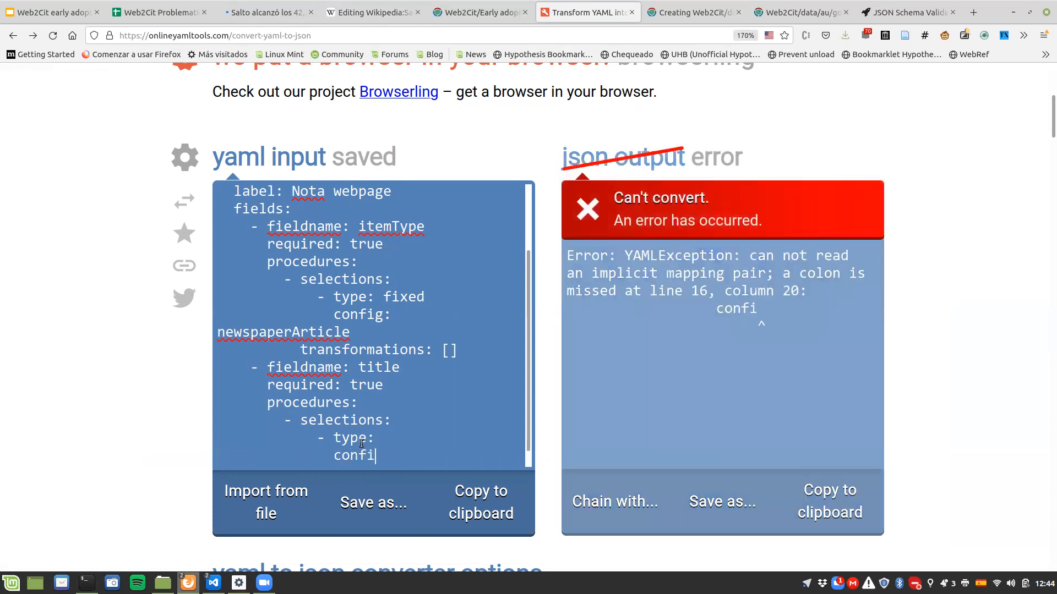
pyautogui.write('g:')
pyautogui.press('Up')
pyautogui.write('citoid')
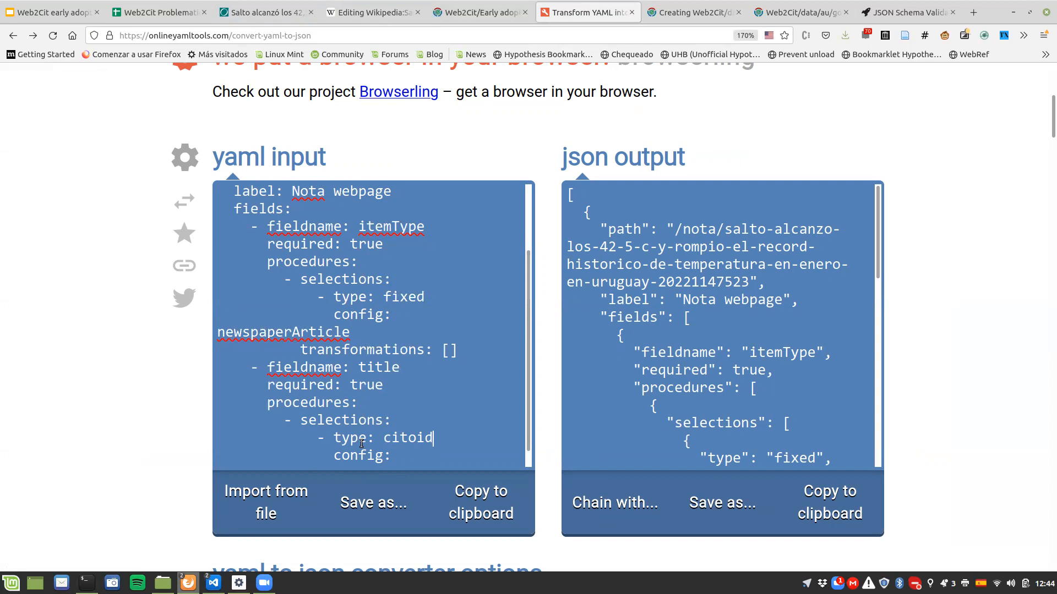
# Step: Set the citoid selection's config to title and the title procedure's transformations to an empty list, []
pyautogui.scroll(-1, 362, 444)
pyautogui.click(392, 438)
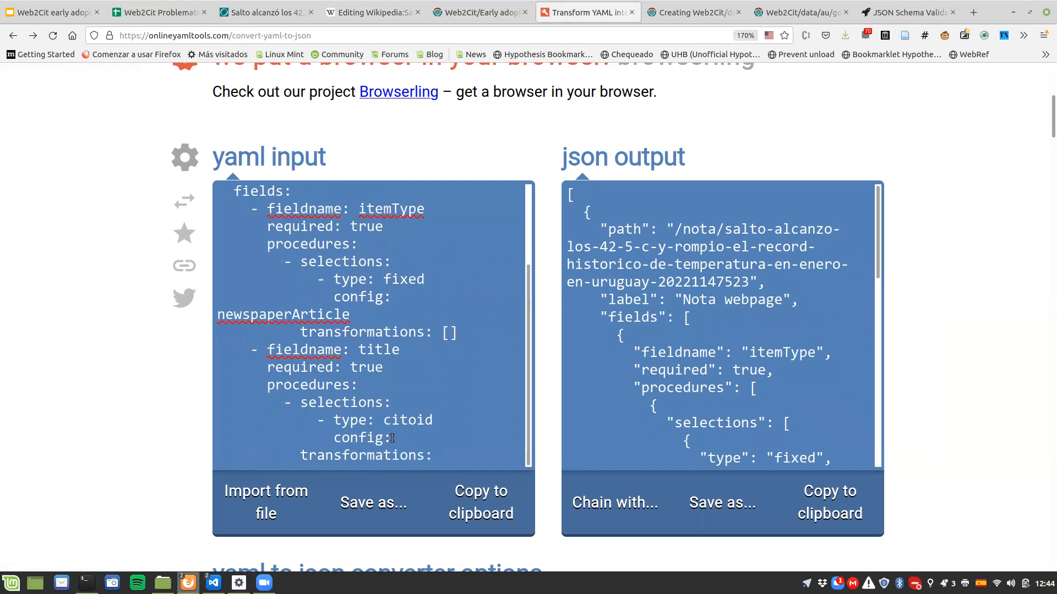
pyautogui.write('title')
pyautogui.write('[]')
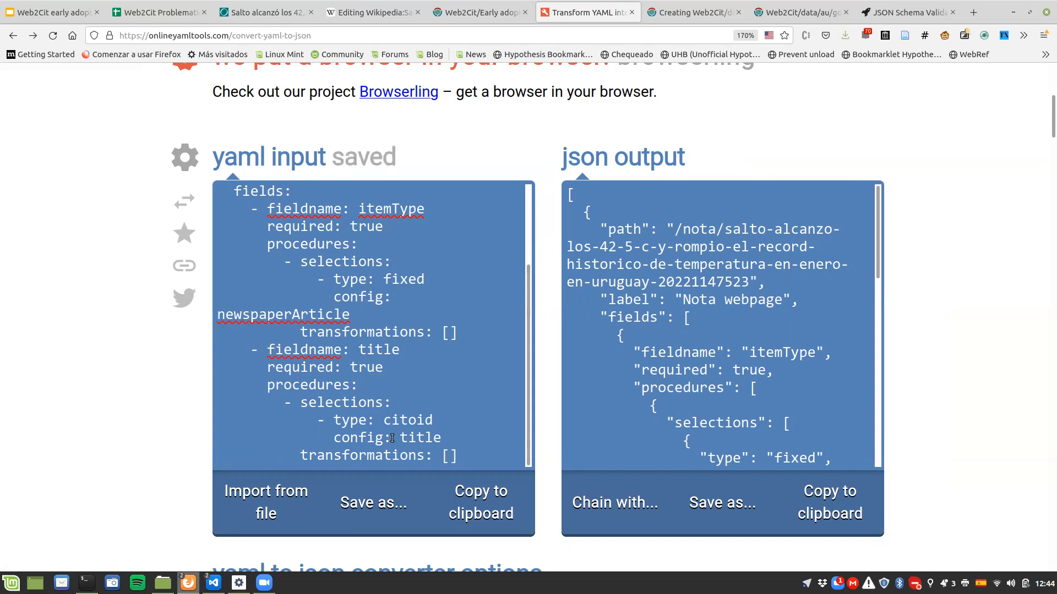
# Step: Add a third item under fields, below the title field, with fieldname date and required true
pyautogui.press('Return')
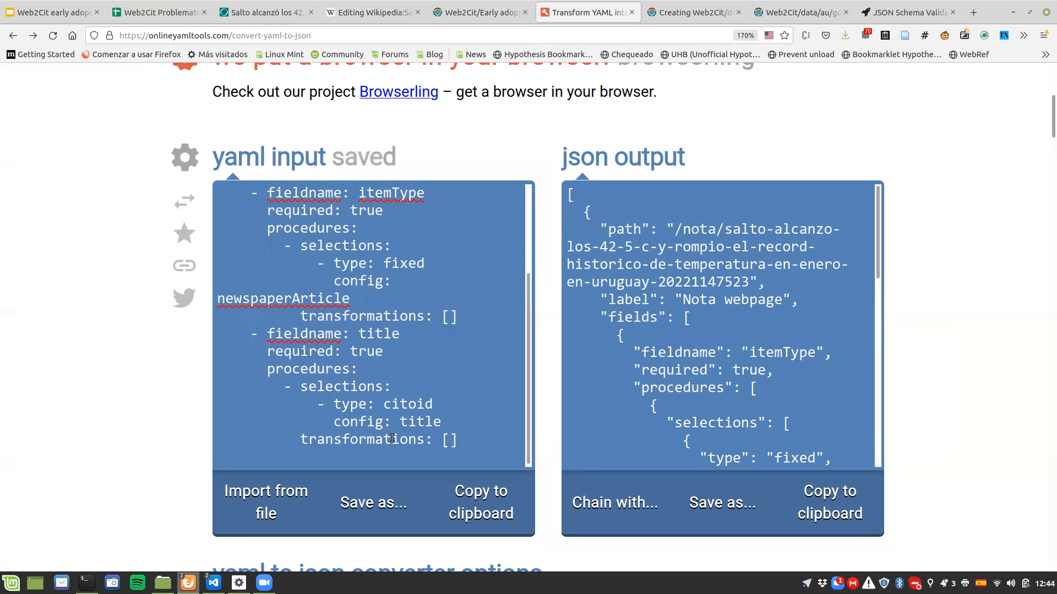
pyautogui.write('-.')
pyautogui.press('BackSpace')
pyautogui.press('BackSpace')
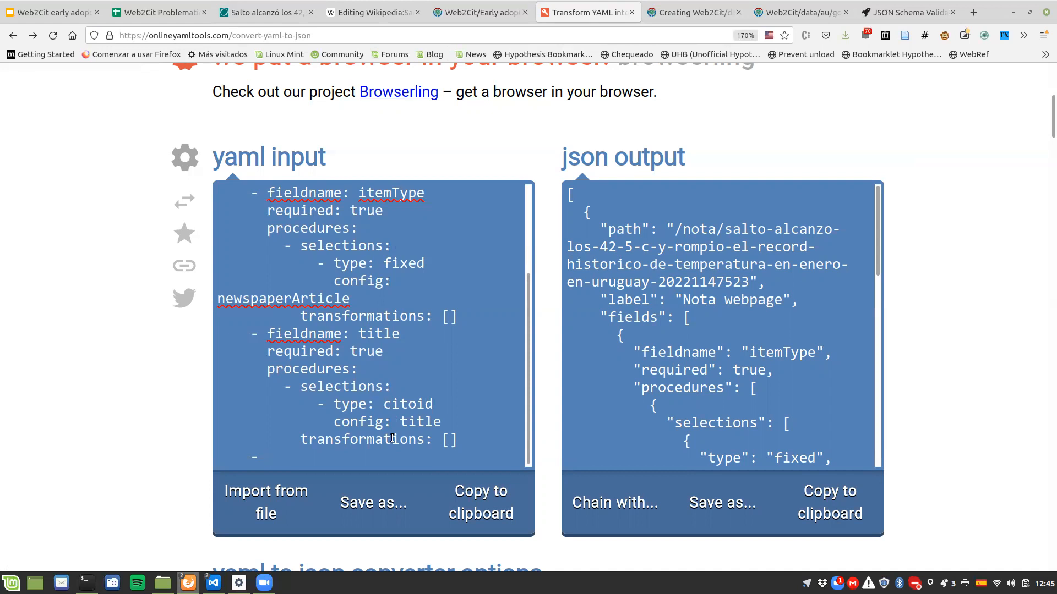
pyautogui.write('date')
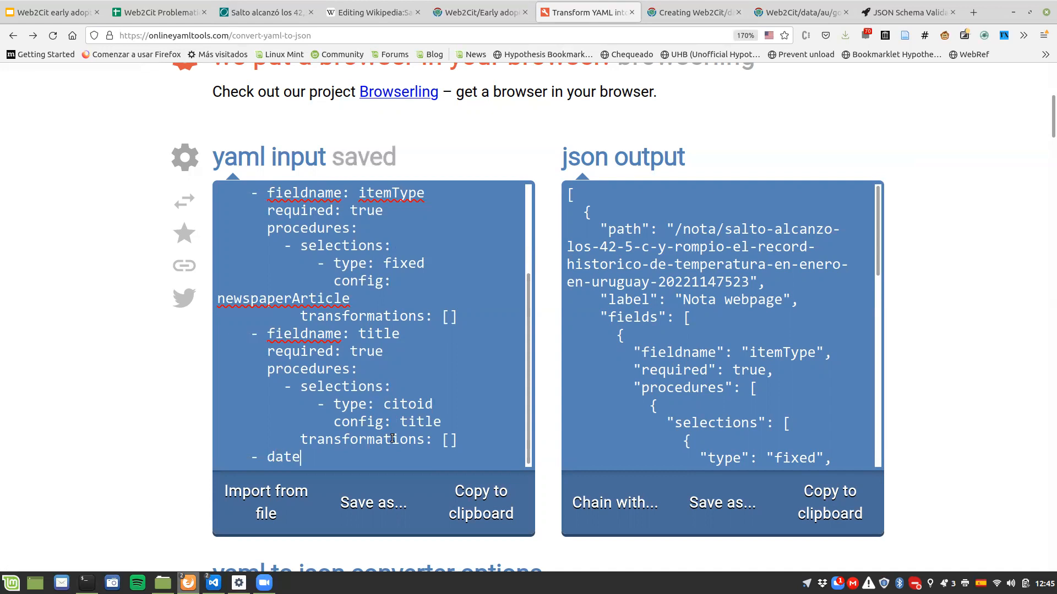
pyautogui.press('BackSpace')
pyautogui.press('BackSpace')
pyautogui.press('BackSpace')
pyautogui.press('BackSpace')
pyautogui.write('fieldname: date')
pyautogui.press('Return')
pyautogui.write('required: ')
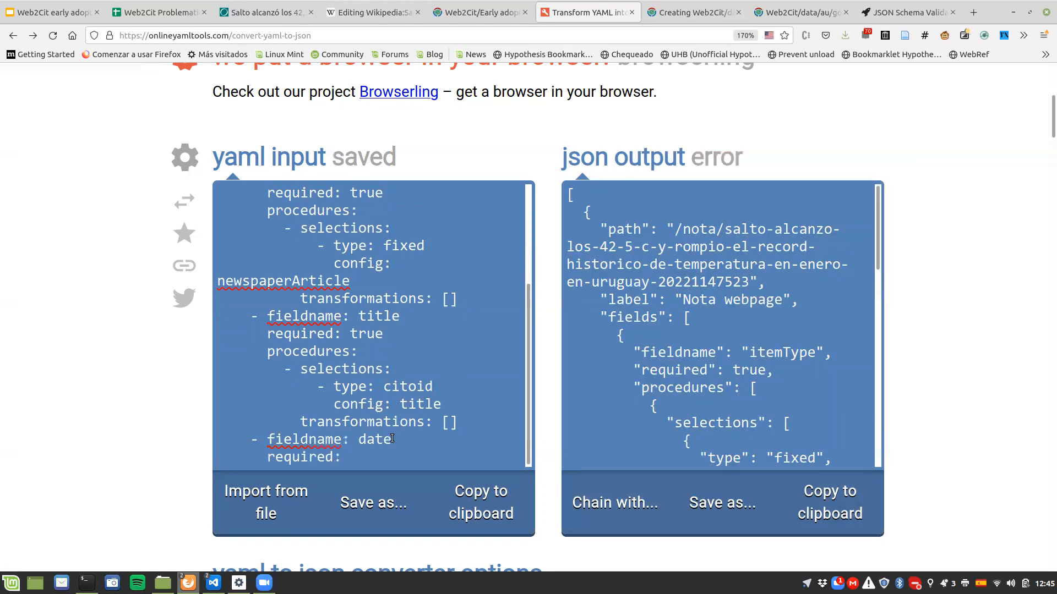
pyautogui.write('true')
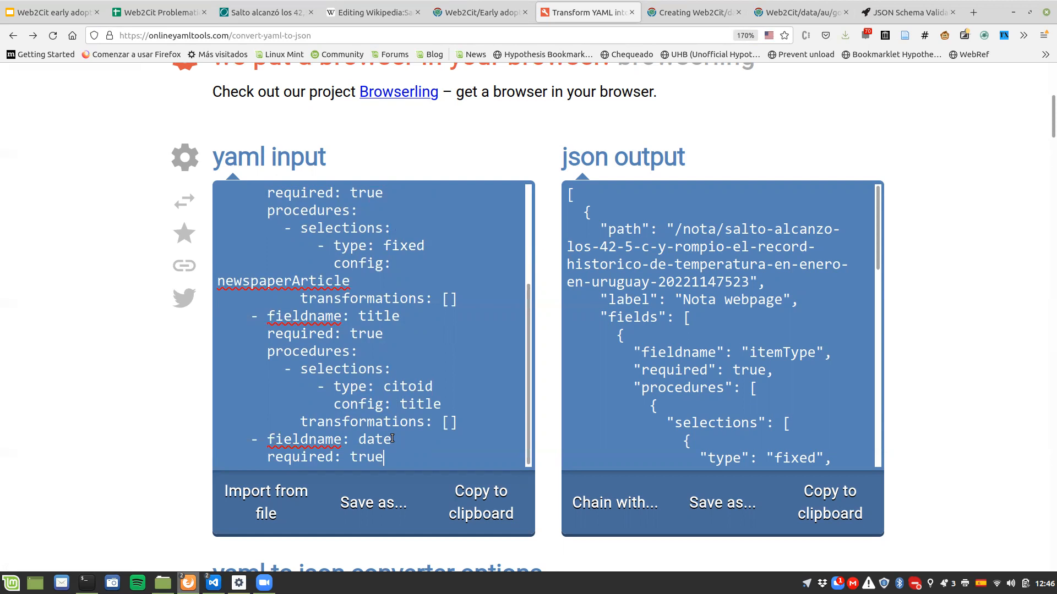
# Step: Add a procedures key to the date field with one list item holding a selections key
pyautogui.press('Return')
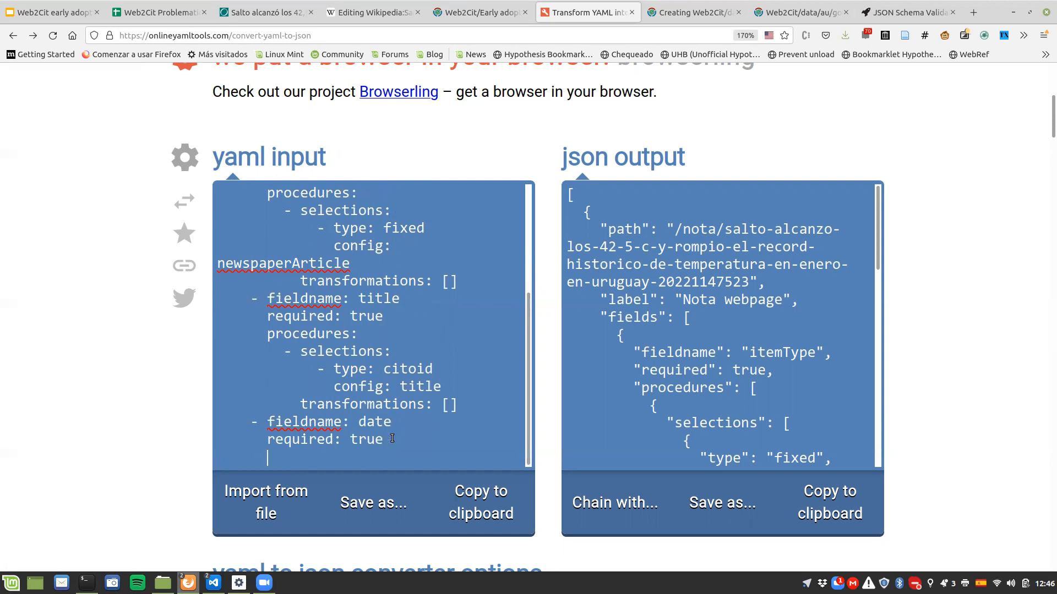
pyautogui.write('procedre')
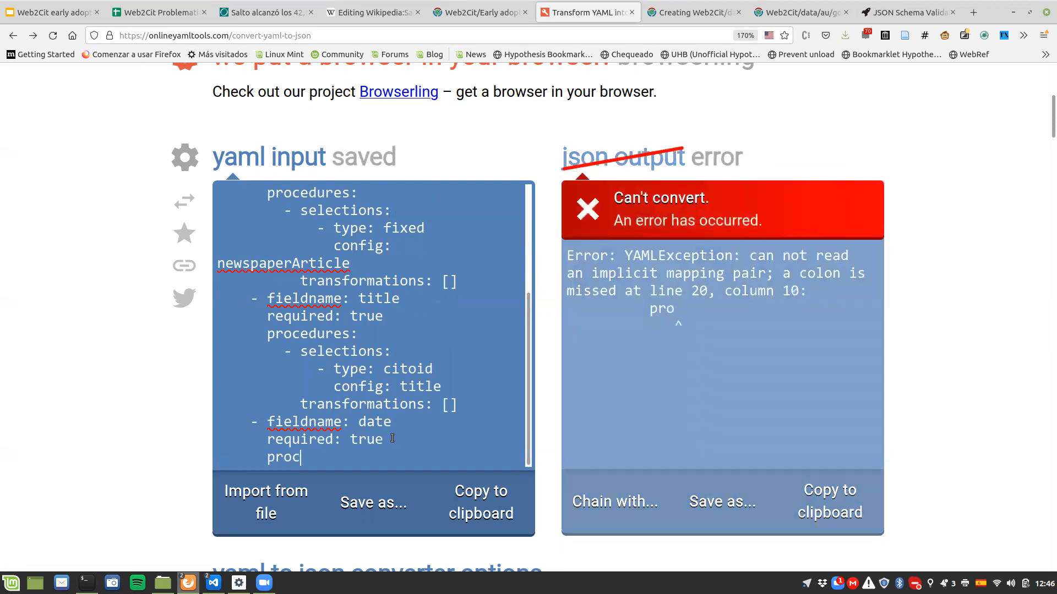
pyautogui.press('BackSpace')
pyautogui.press('BackSpace')
pyautogui.press('BackSpace')
pyautogui.write('u')
pyautogui.press('BackSpace')
pyautogui.write('dures:')
pyautogui.press('Return')
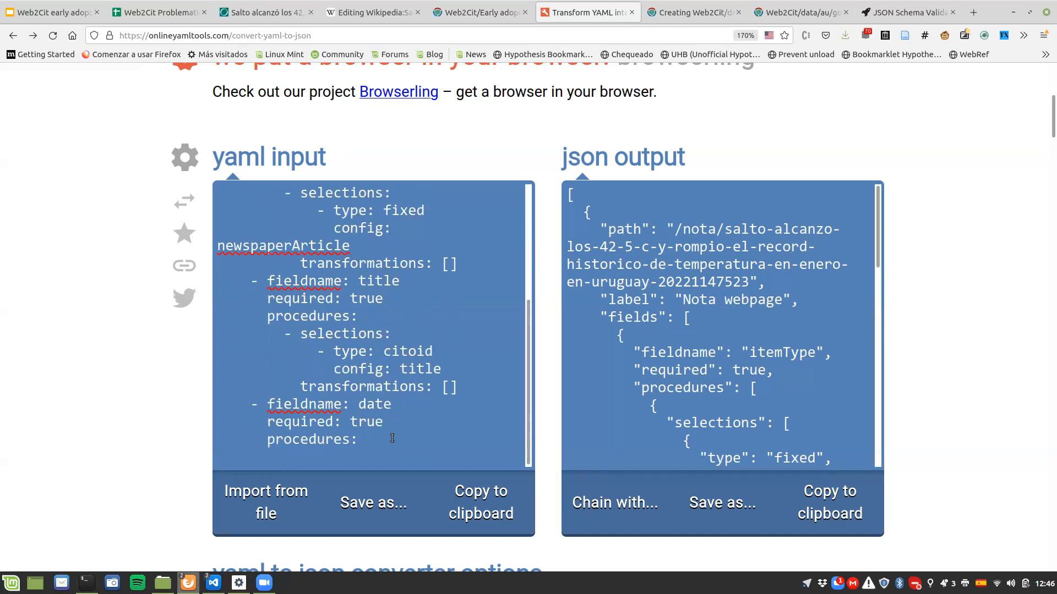
pyautogui.write('- selections:')
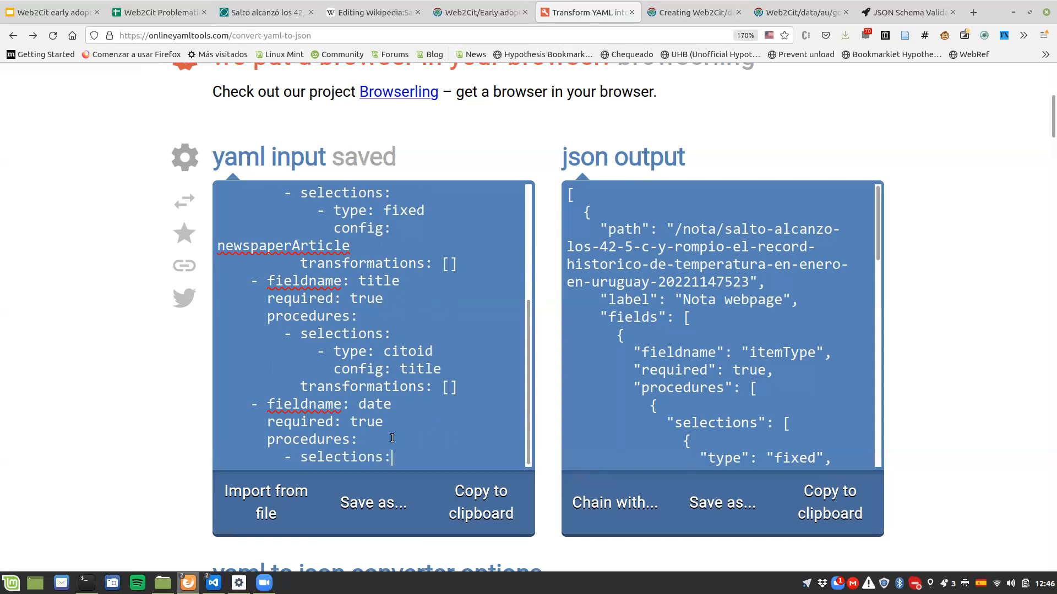
# Step: Add a transformations list item below selections in the date field's procedures
pyautogui.press('Return')
pyautogui.write('- tr')
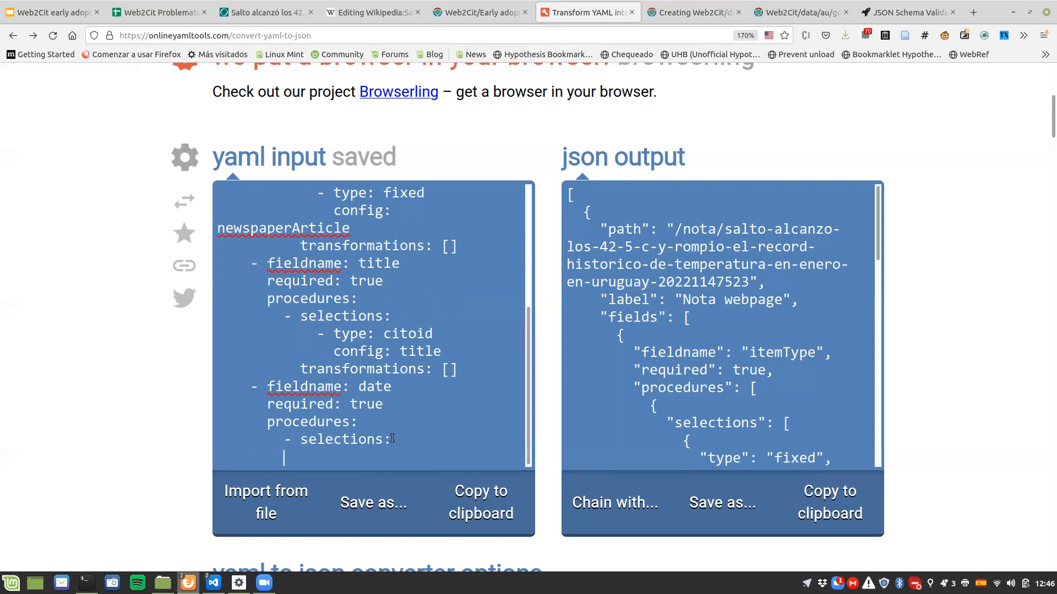
pyautogui.write('ansformations:')
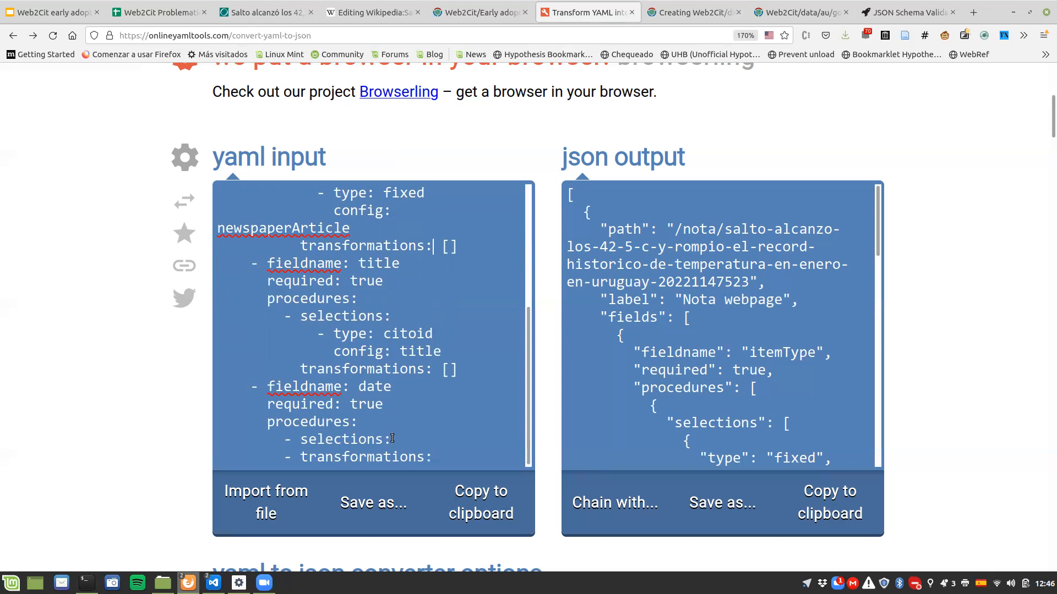
pyautogui.scroll(3, 392, 439)
pyautogui.scroll(-3, 391, 429)
pyautogui.scroll(-3, 391, 427)
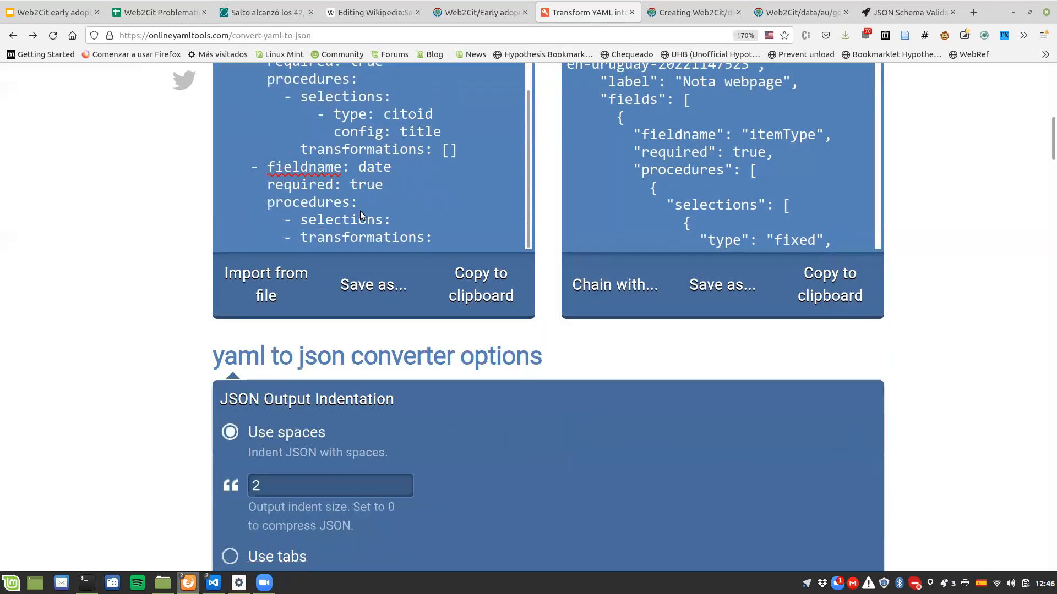
pyautogui.scroll(-5, 150, 246)
pyautogui.scroll(5, 395, 217)
# Step: Insert a list item with empty type and config keys under the date field's selections
pyautogui.press('Return')
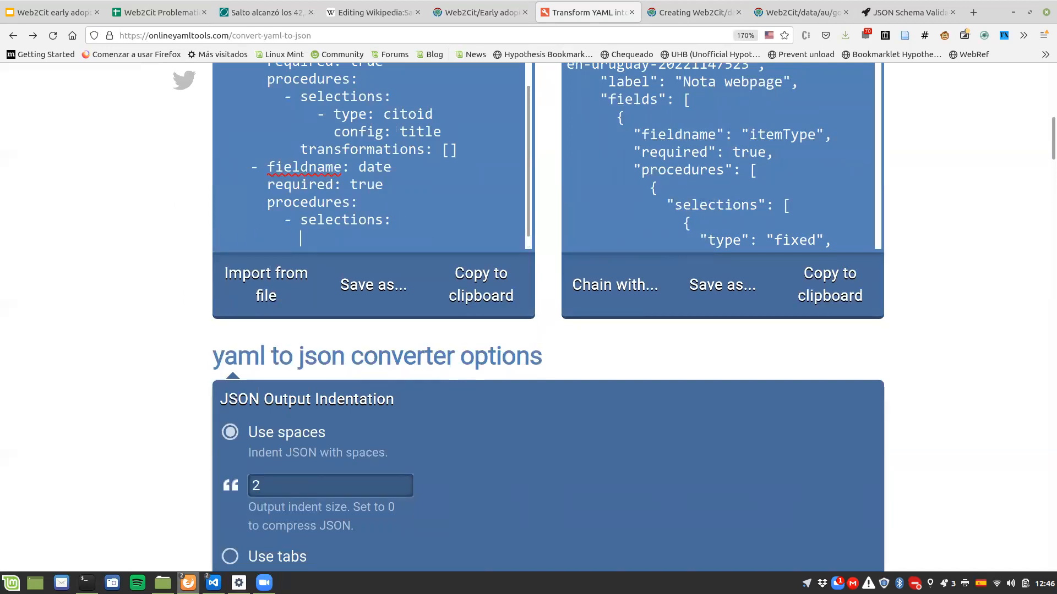
pyautogui.scroll(2, 85, 395)
pyautogui.write('- ')
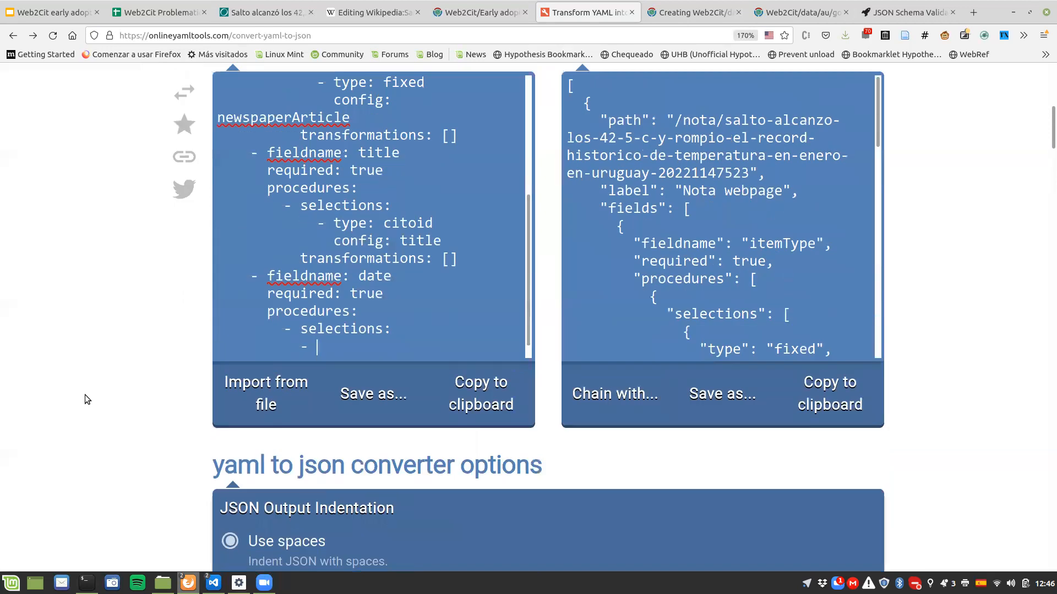
pyautogui.write('type:')
pyautogui.press('Return')
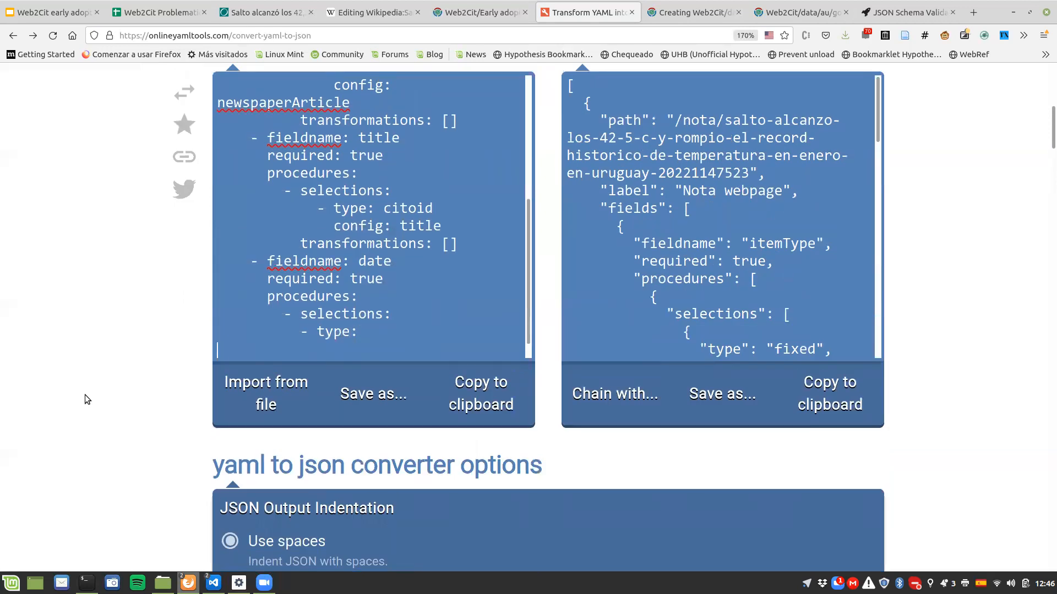
pyautogui.write('conf')
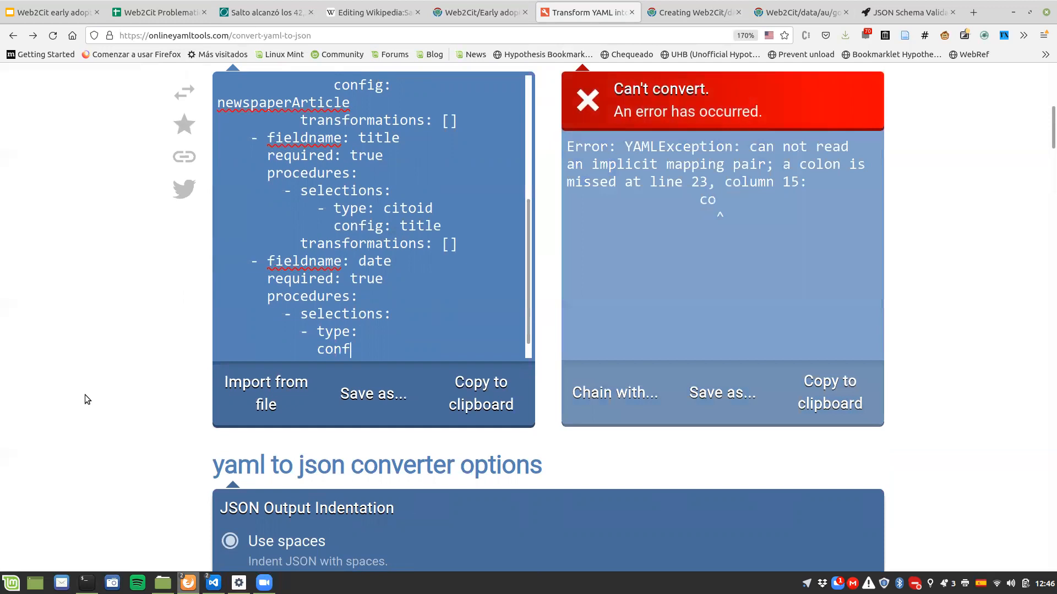
pyautogui.write('ig:')
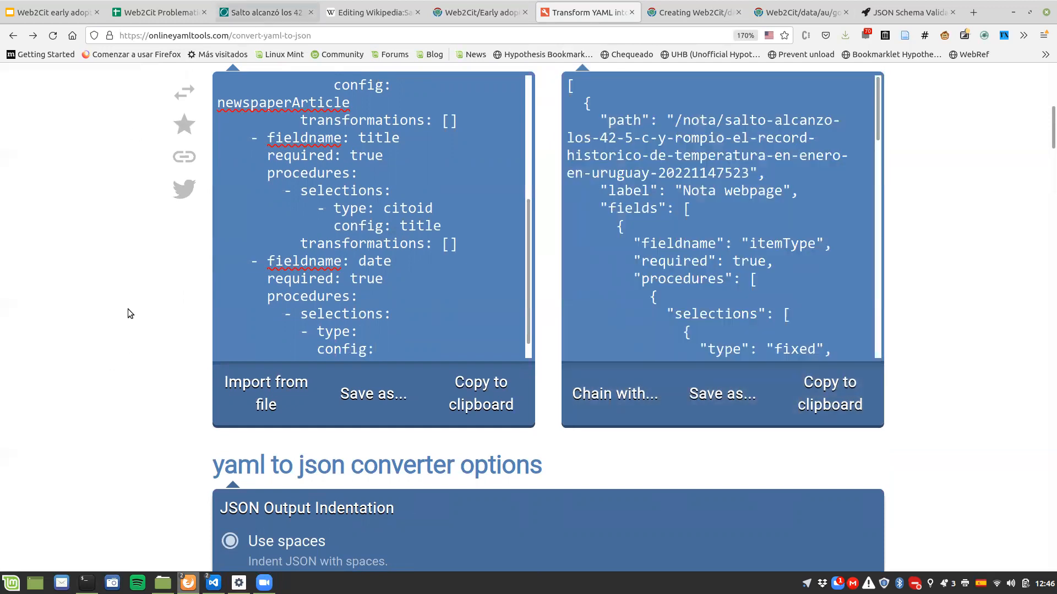
# Step: Switch to the El Observador article and highlight the publication date below the main photo
pyautogui.hotkey('ctrl', 'Tab')
pyautogui.scroll(5, 128, 313)
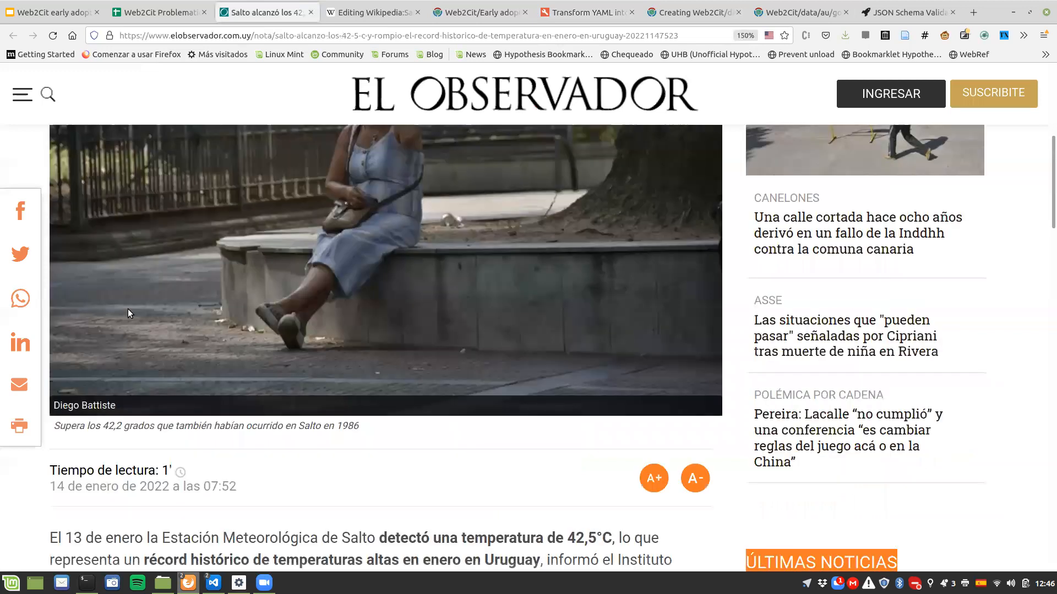
pyautogui.scroll(5, 128, 313)
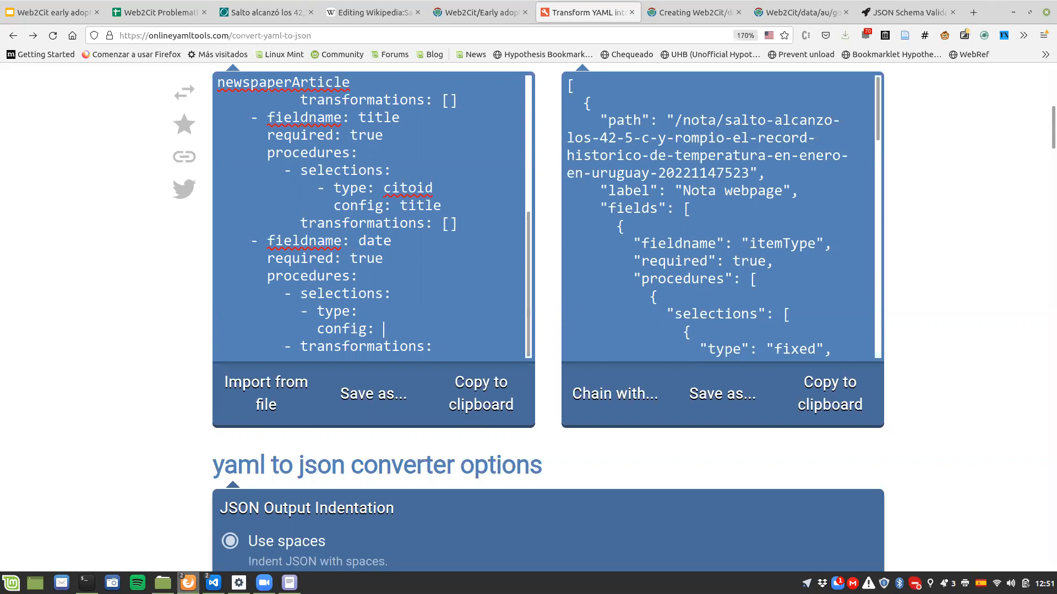
pyautogui.click(248, 10)
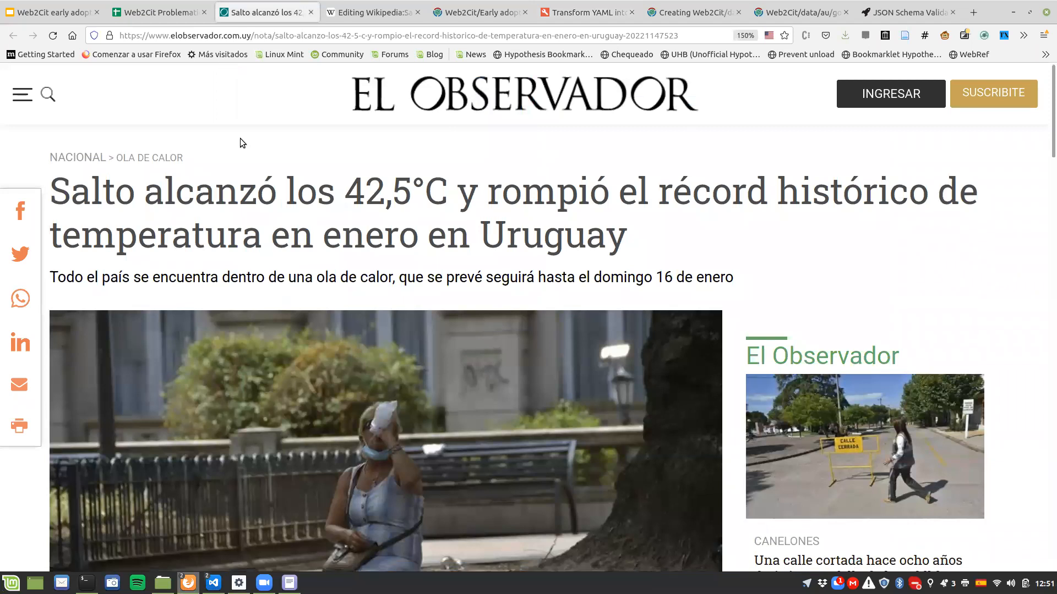
pyautogui.scroll(-6, 239, 144)
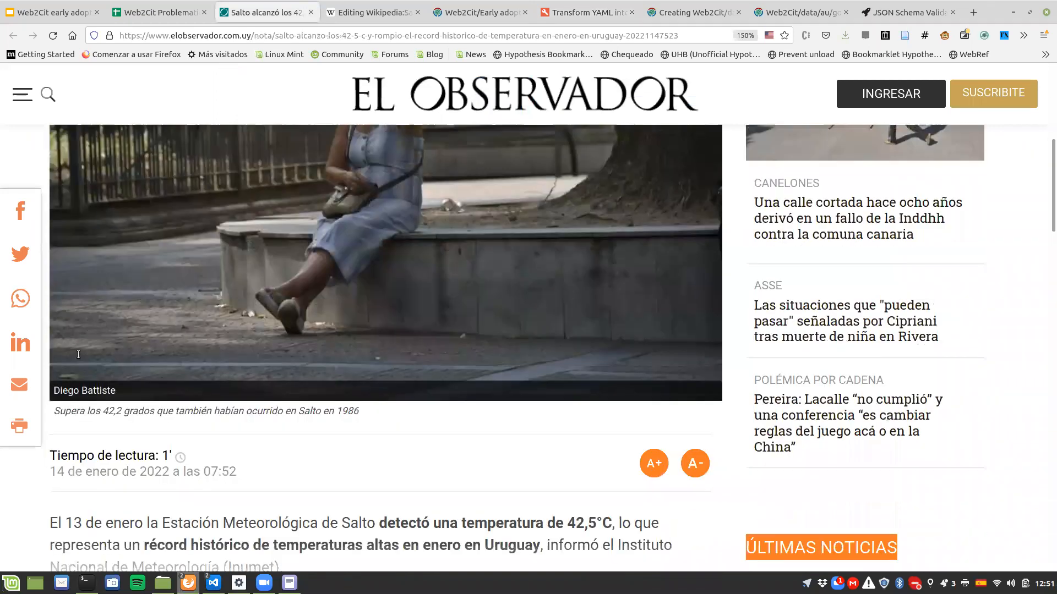
pyautogui.scroll(-2, 79, 355)
pyautogui.moveTo(51, 355); pyautogui.dragTo(172, 357)
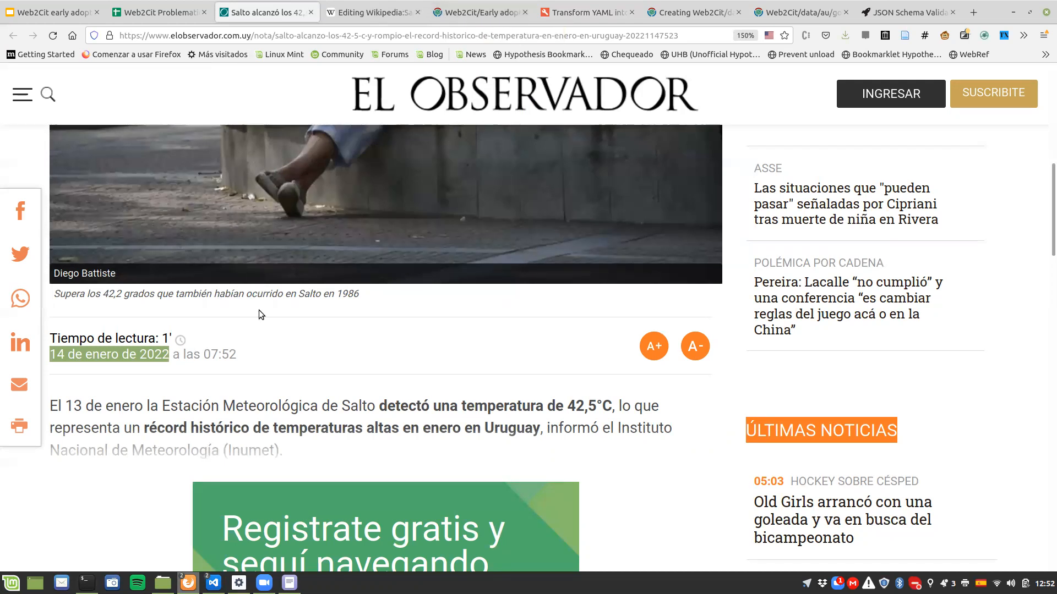
# Step: Return to the YAML input and set the date selection's type to xpath
pyautogui.click(584, 14)
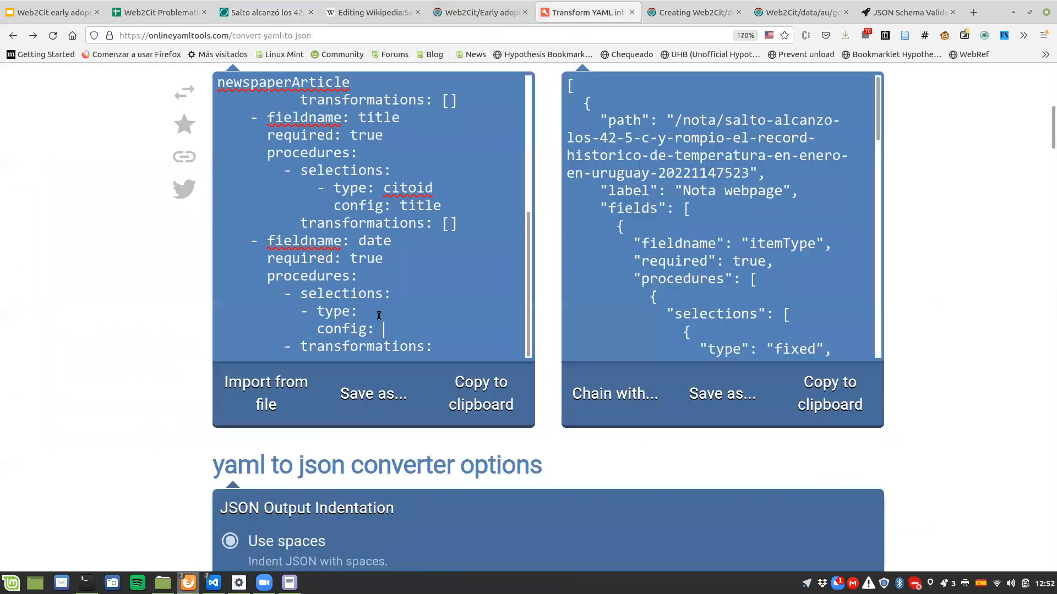
pyautogui.write('xpath')
pyautogui.click(248, 16)
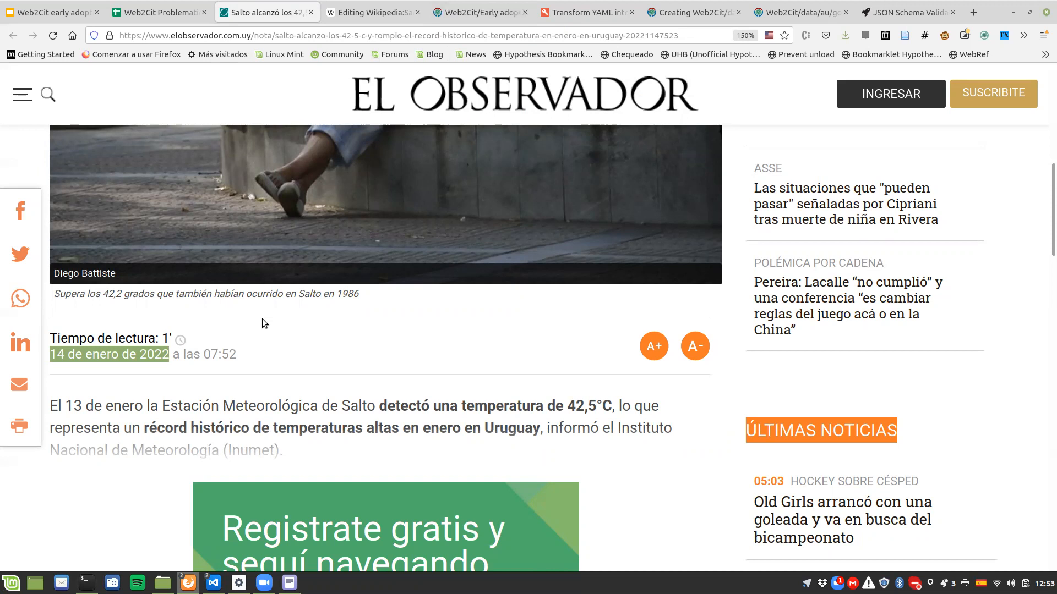
pyautogui.hotkey('ctrl', 'Tab')
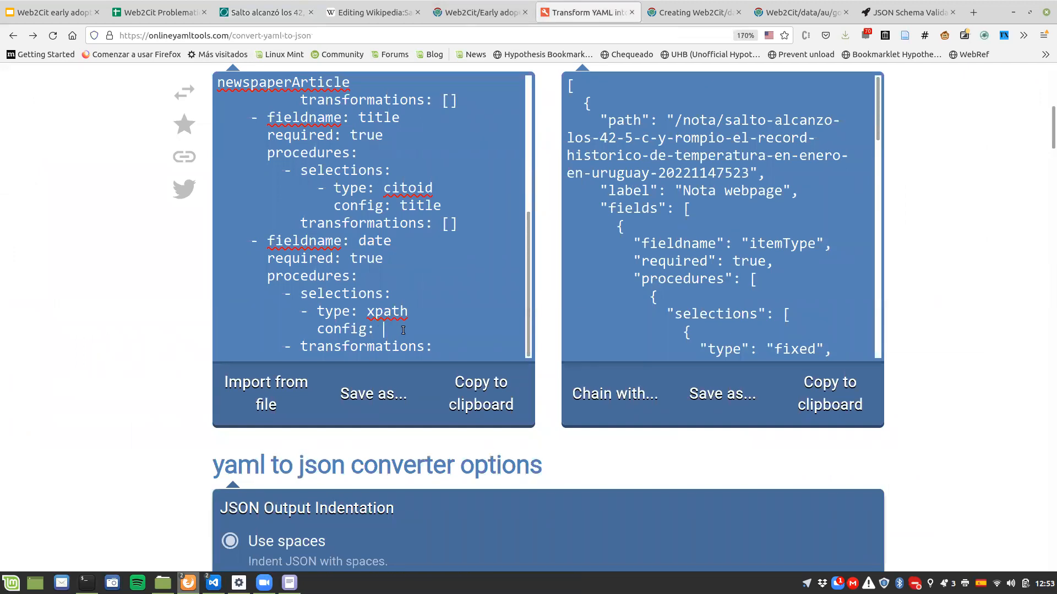
pyautogui.scroll(-3, 403, 330)
pyautogui.scroll(3, 116, 233)
# Step: Open the page inspector on the El Observador article and enlarge the inspector's text
pyautogui.click(254, 15)
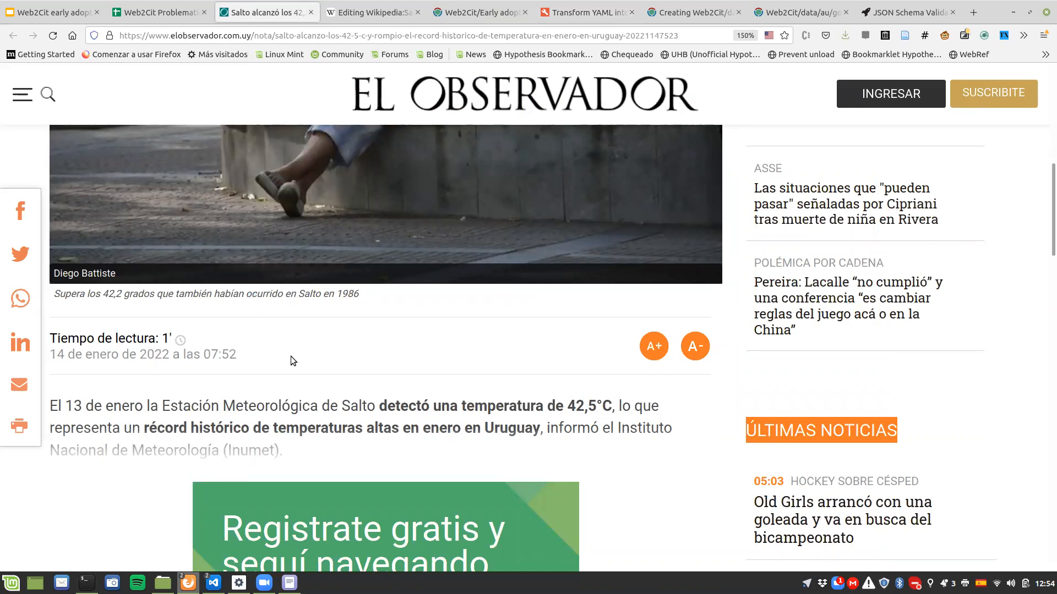
pyautogui.hotkey('ctrl', 'shift', 'i')
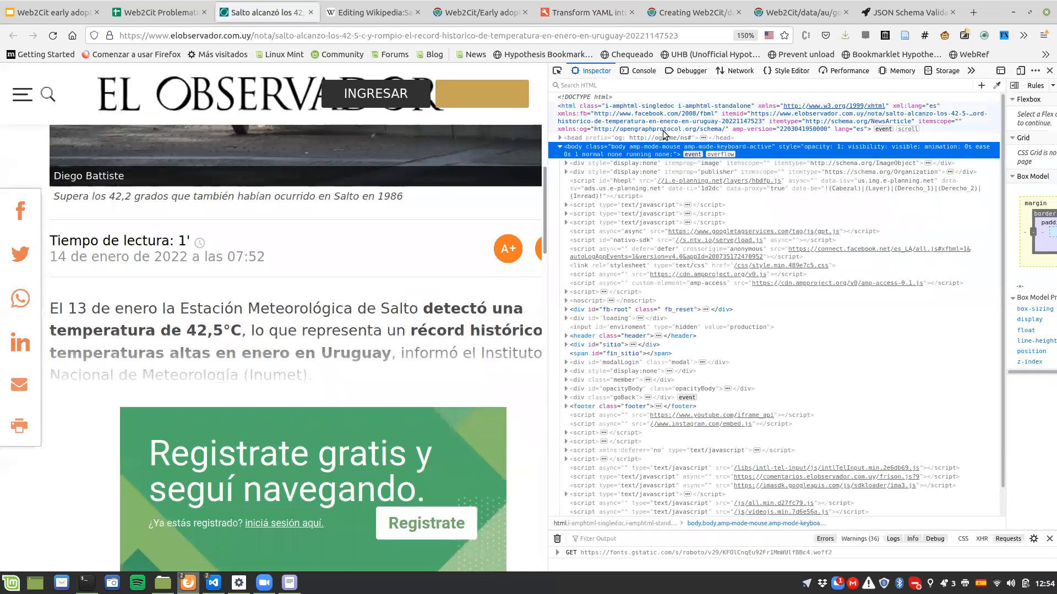
pyautogui.hotkey('ctrl', '+')
pyautogui.hotkey('ctrl', '+')
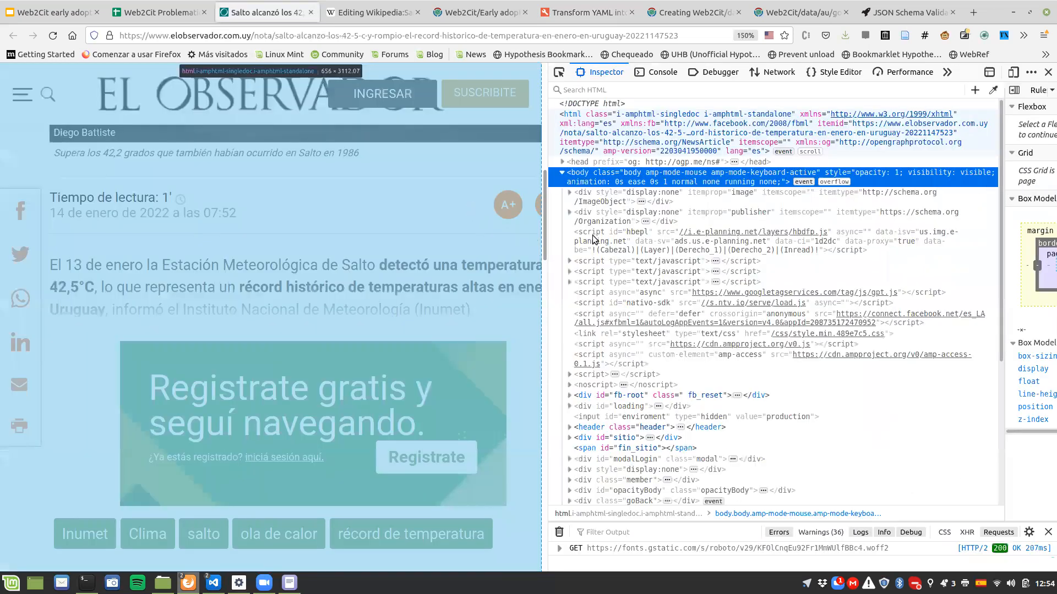
pyautogui.hotkey('ctrl', '+')
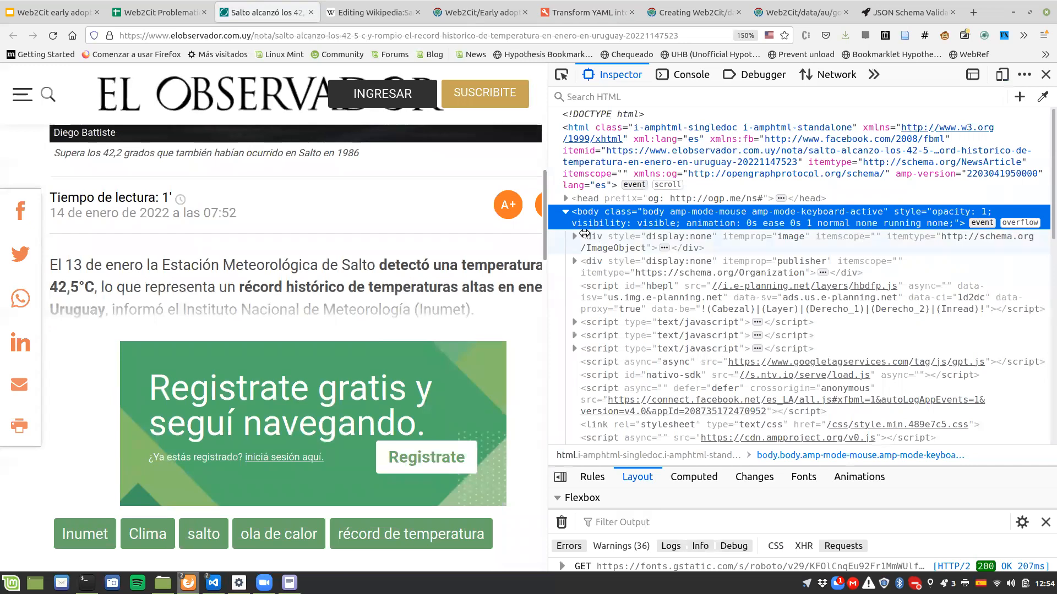
# Step: Pick the publication date on the page, copy the XPath of its p element with class fecha, and close the inspector
pyautogui.click(561, 78)
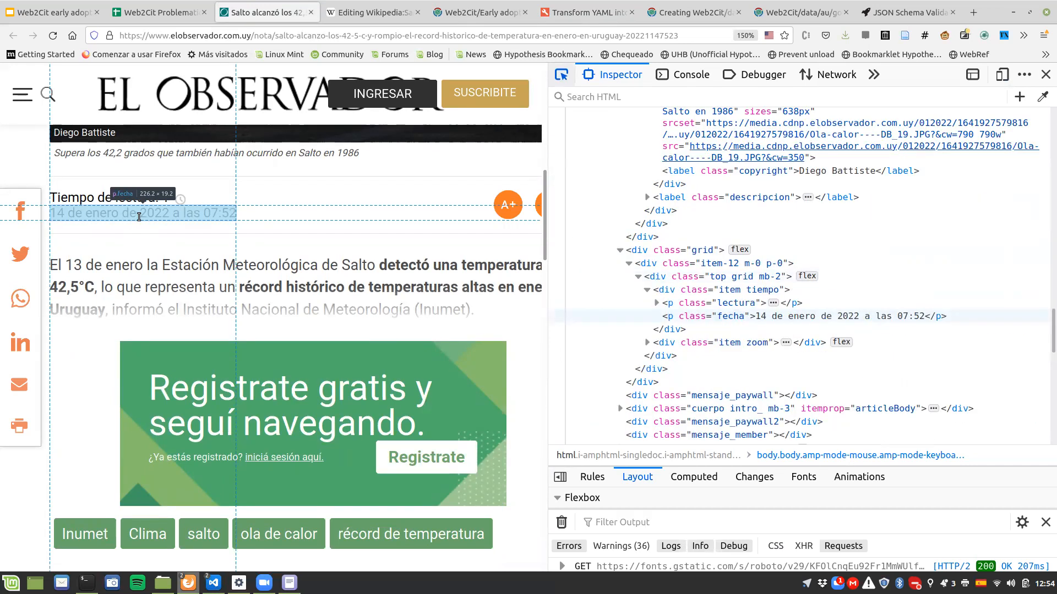
pyautogui.click(139, 216)
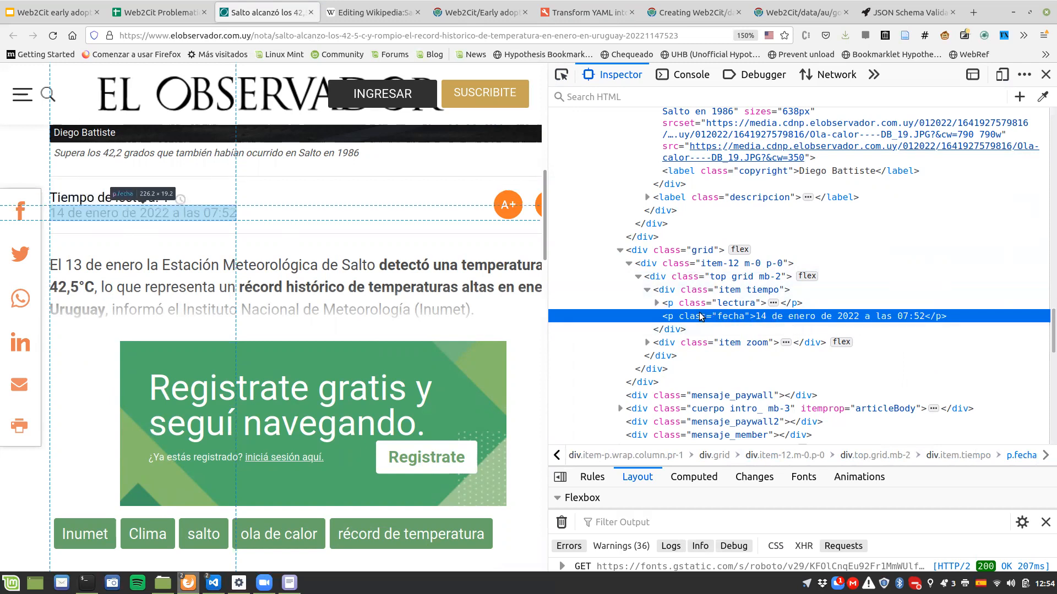
pyautogui.rightClick(762, 320)
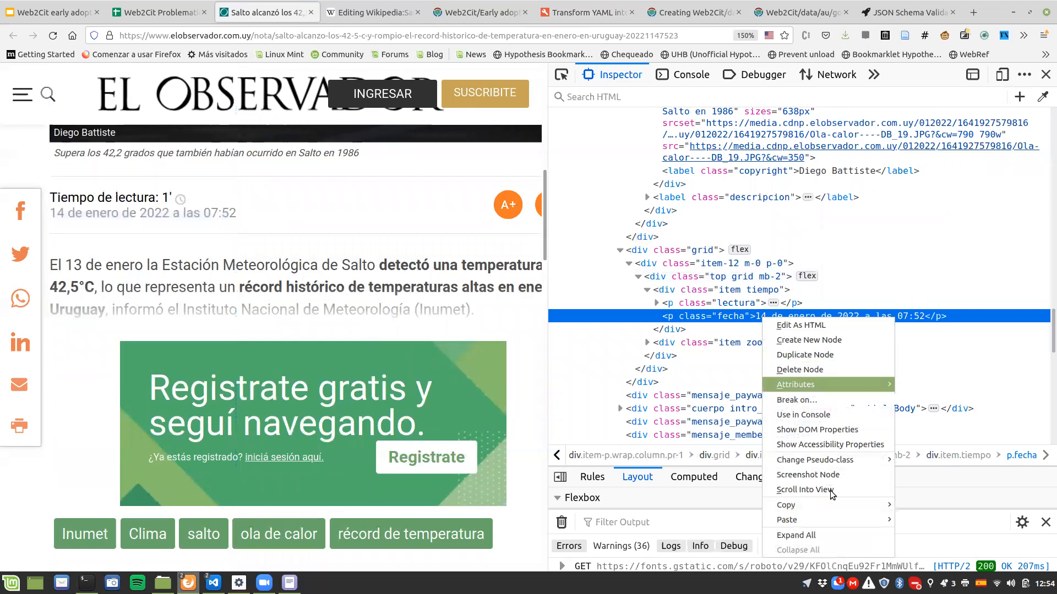
pyautogui.moveTo(833, 503)
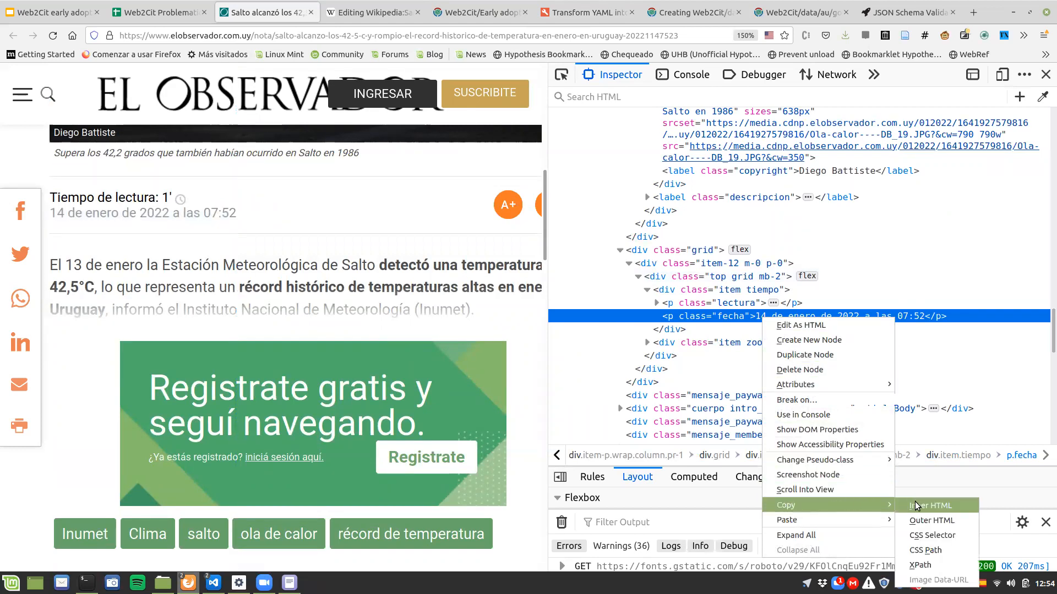
pyautogui.click(924, 567)
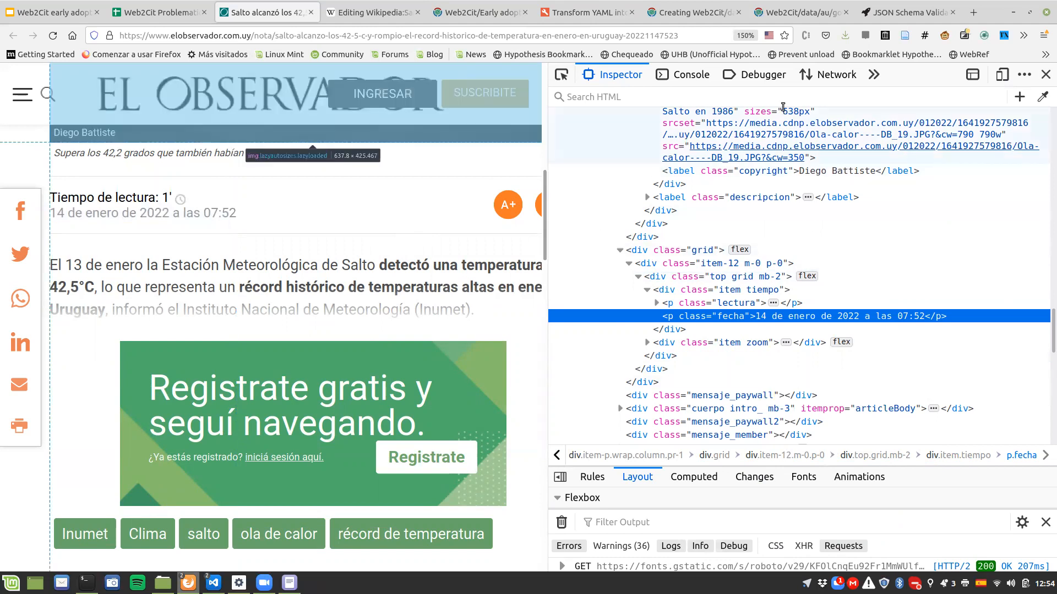
pyautogui.click(1045, 74)
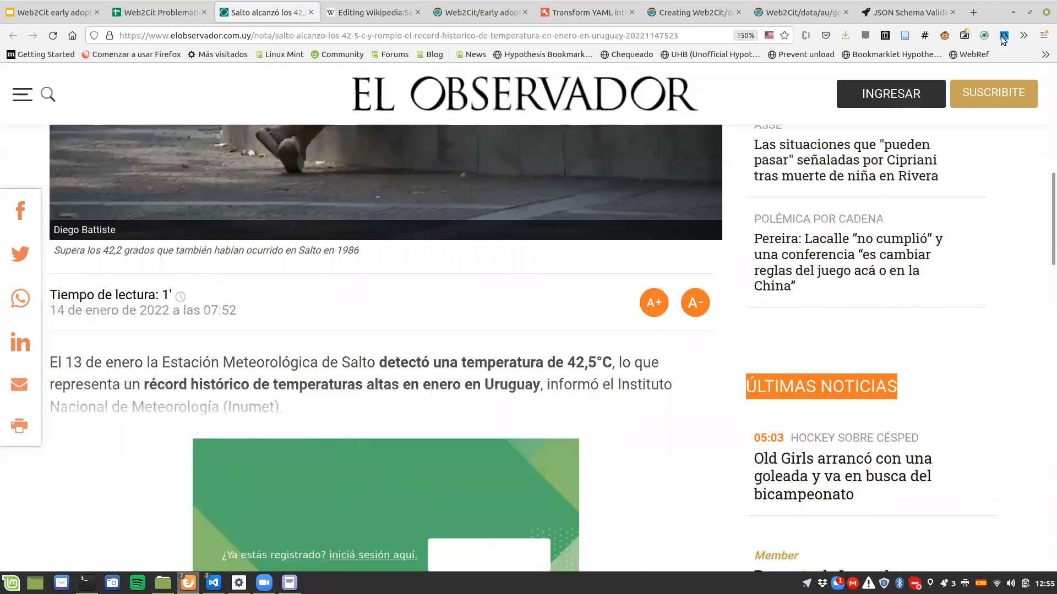
# Step: Test the copied expression /html/body/div[5]/section/div[3]/div/div[1]/div[2]/div/div/div[1]/p[2] on the article with the XPath tester extension
pyautogui.click(1003, 36)
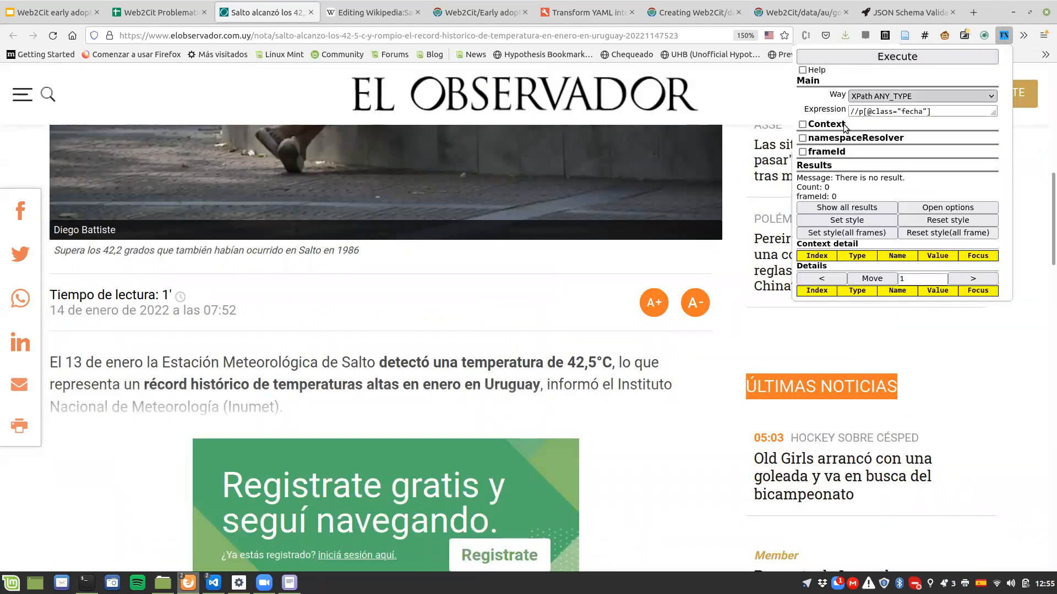
pyautogui.tripleClick(875, 114)
pyautogui.hotkey('ctrl', 'v')
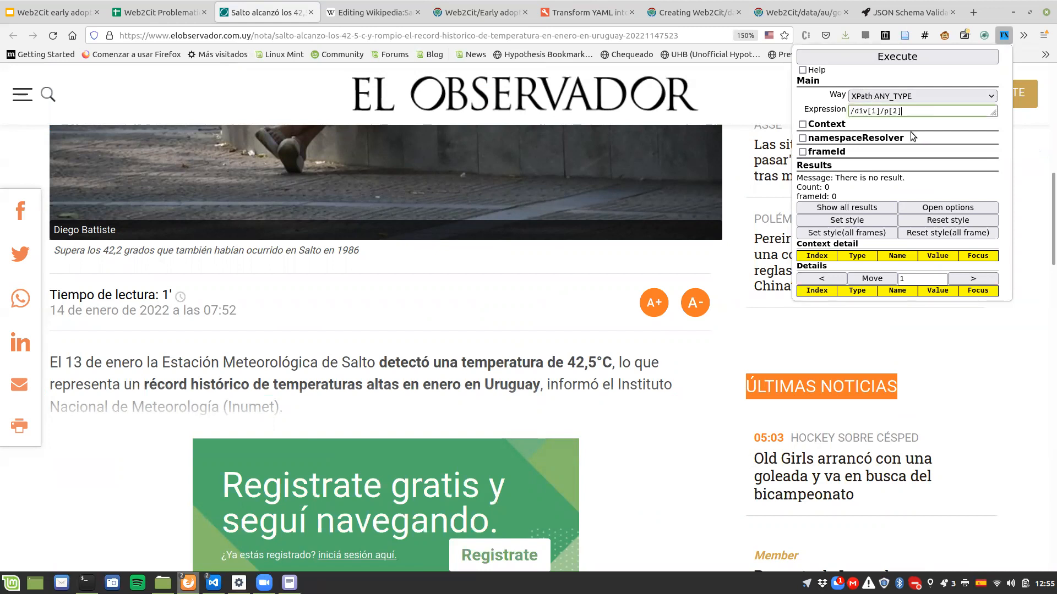
pyautogui.press('Home')
pyautogui.hotkey('ctrl', 'v')
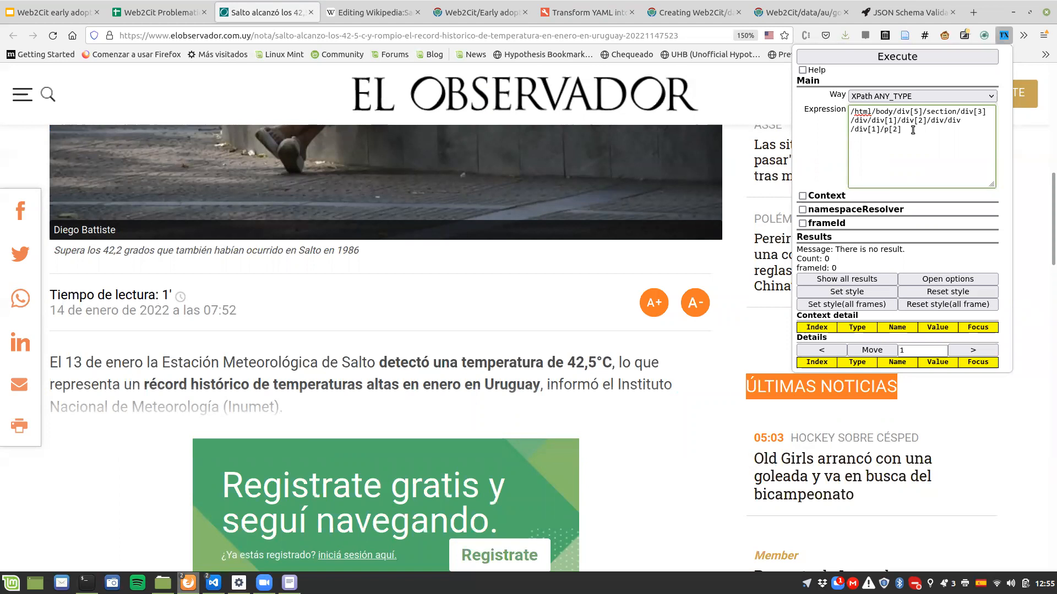
pyautogui.click(916, 59)
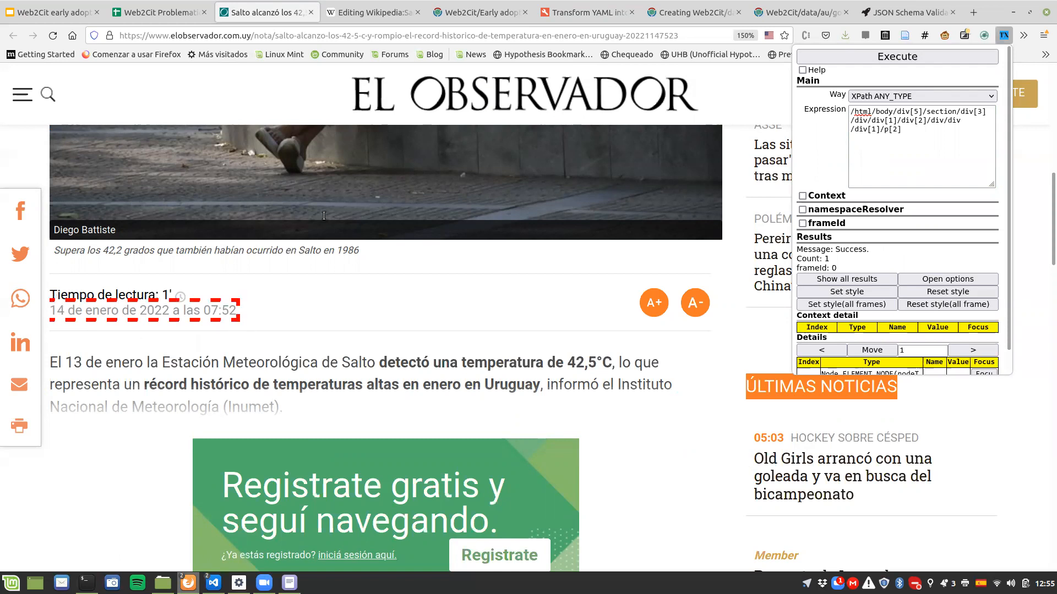
# Step: Set the date selection's config in the YAML to /html/body/div[5]/section/div[3]/div/div[1]/div[2]/div/div/div[1]/p[2]
pyautogui.click(565, 17)
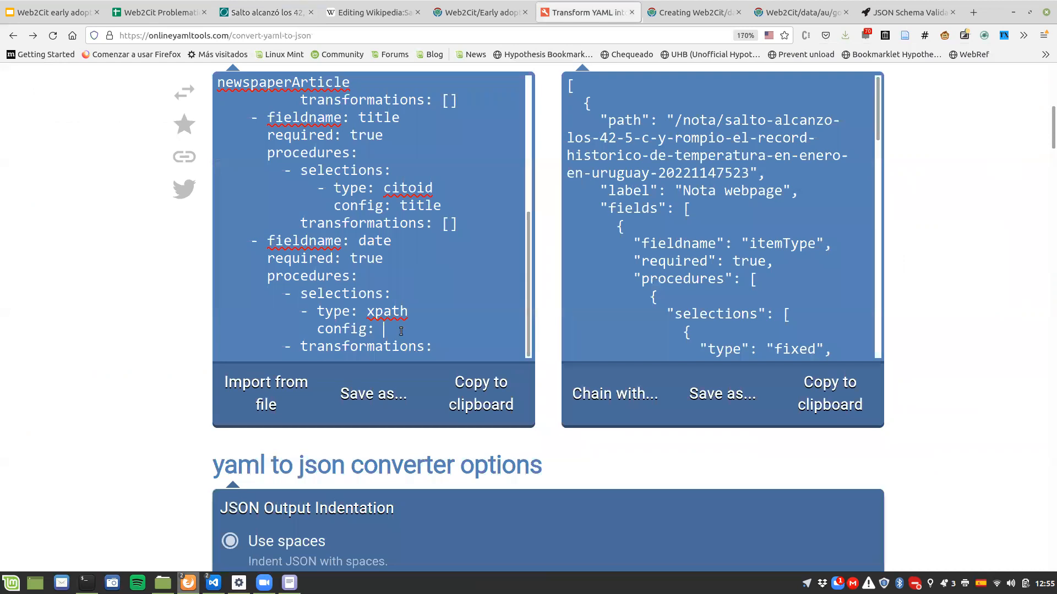
pyautogui.hotkey('ctrl', 'v')
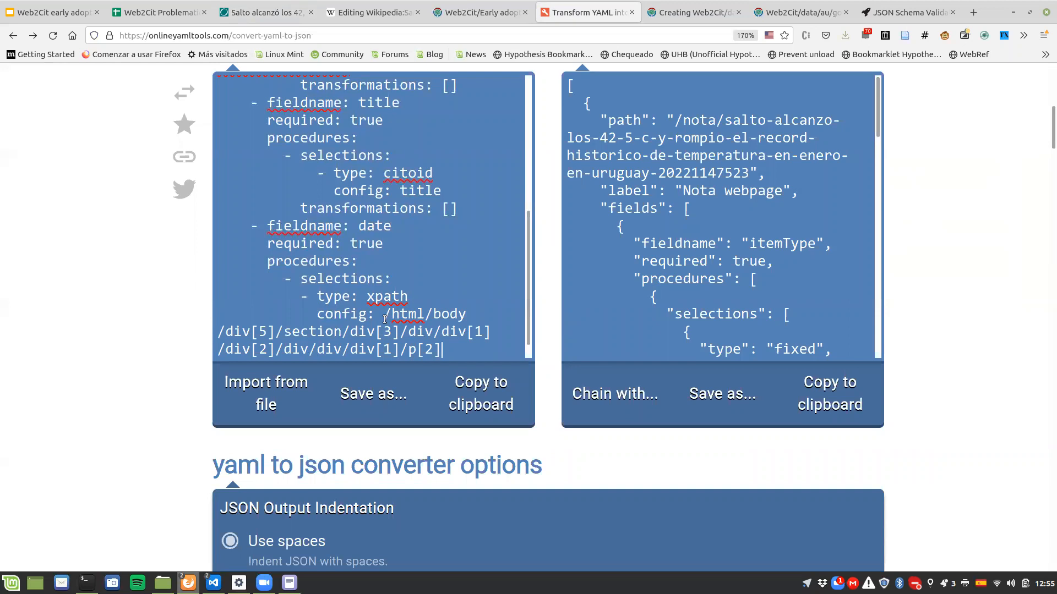
pyautogui.moveTo(384, 317); pyautogui.dragTo(466, 315)
pyautogui.moveTo(225, 333); pyautogui.dragTo(396, 336)
pyautogui.click(350, 333)
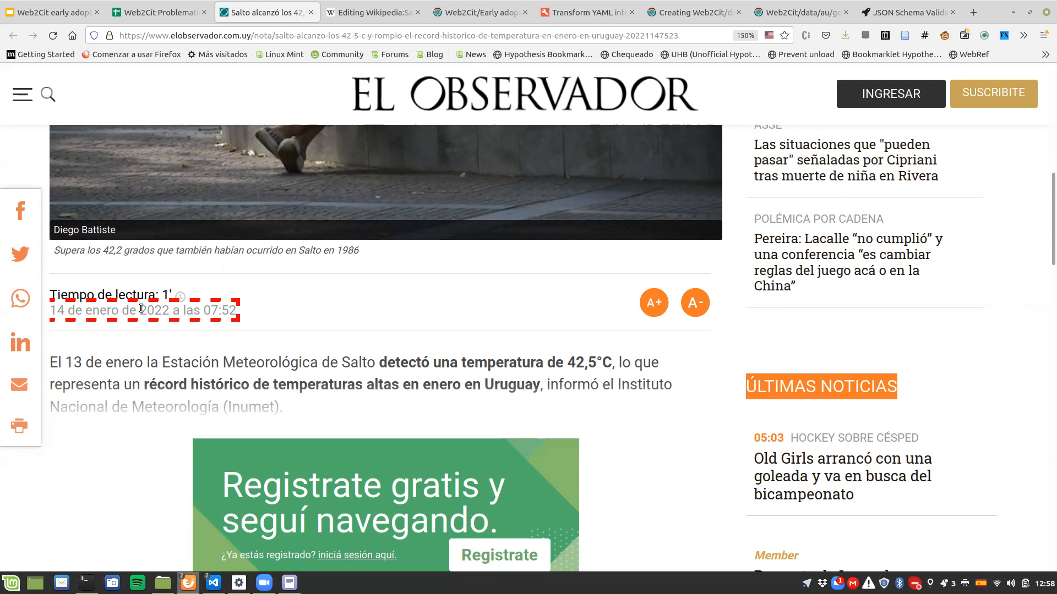
# Step: Open the page inspector on the article's date element and enlarge the inspector's text to examine its class
pyautogui.hotkey('ctrl', 'shift', 'i')
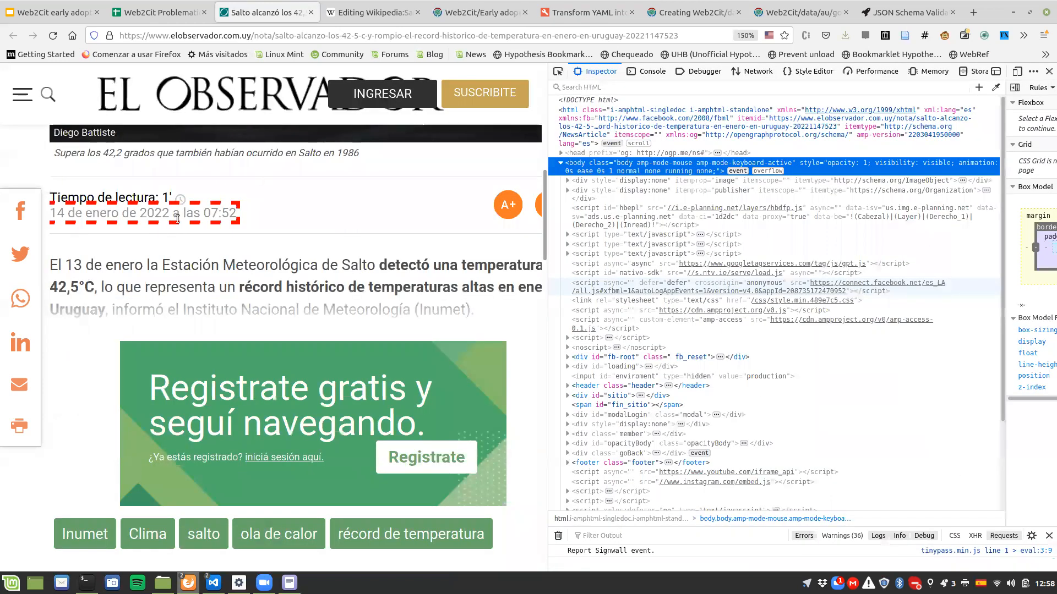
pyautogui.hotkey('ctrl', '+')
pyautogui.hotkey('ctrl', '+')
pyautogui.hotkey('ctrl', '+')
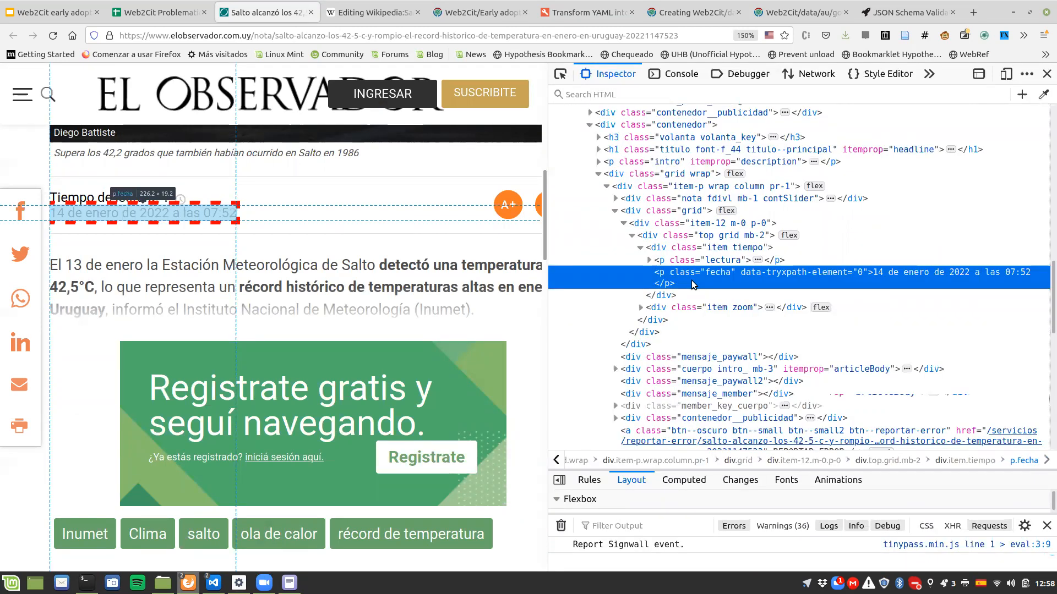
pyautogui.hotkey('ctrl', '+')
pyautogui.hotkey('ctrl', '+')
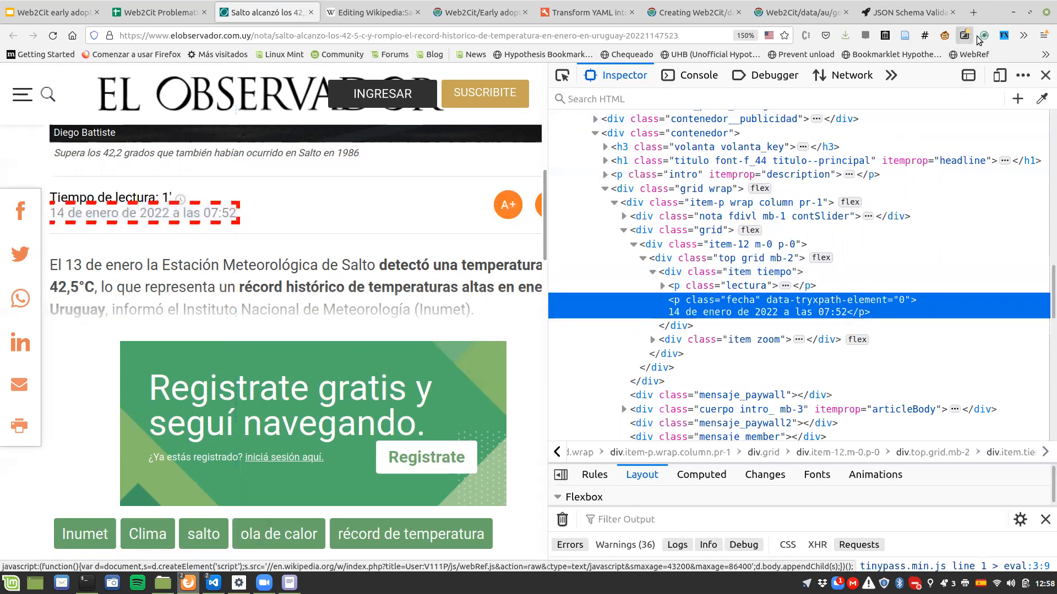
# Step: Clear the previous expression from the XPath tester, enlarge its expression field, and remove the highlighting from the page
pyautogui.click(1003, 36)
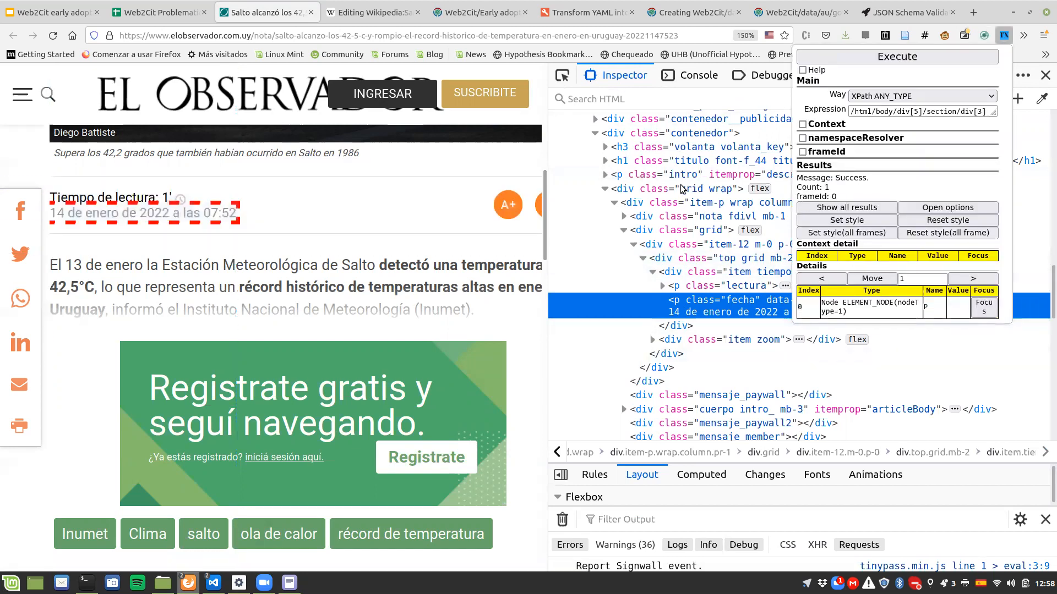
pyautogui.tripleClick(866, 112)
pyautogui.moveTo(994, 116); pyautogui.dragTo(995, 217)
pyautogui.press('BackSpace')
pyautogui.click(897, 56)
pyautogui.click(909, 145)
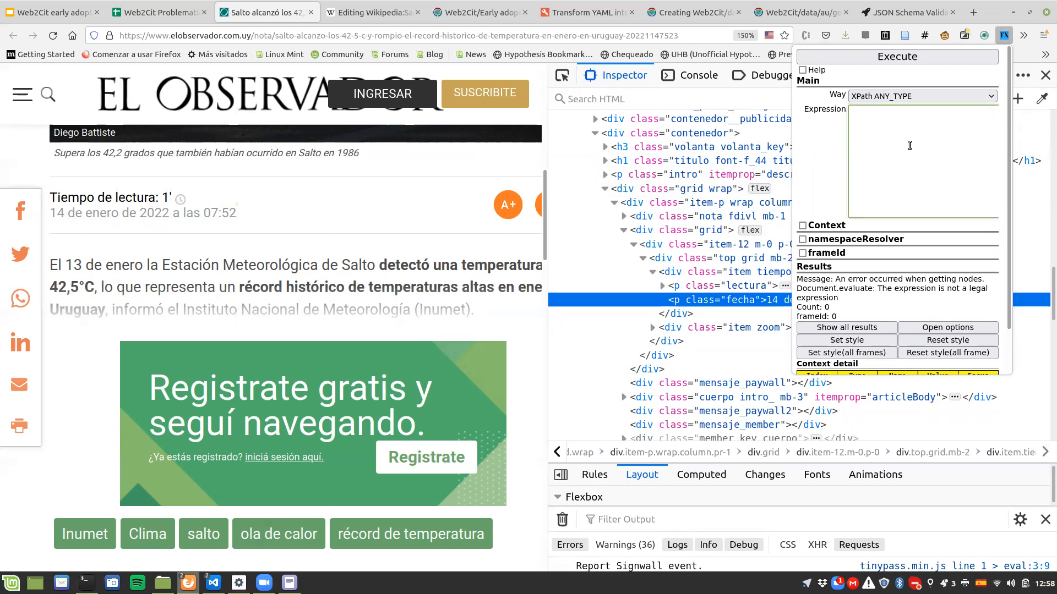
pyautogui.write('//')
pyautogui.write('p')
pyautogui.write('[]')
pyautogui.write('@class=')
pyautogui.write('"fecha"')
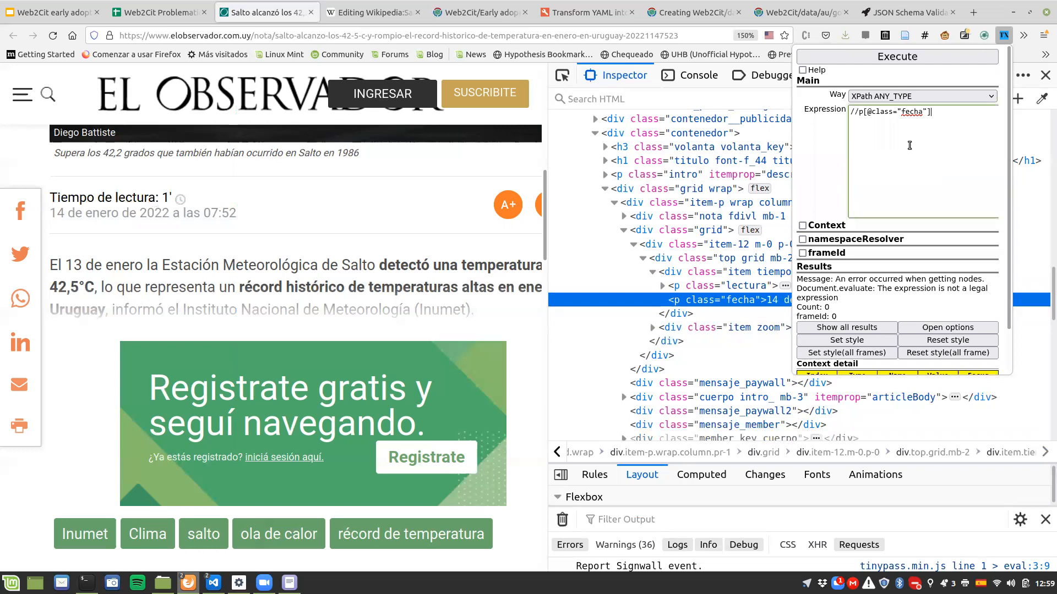
pyautogui.click(901, 58)
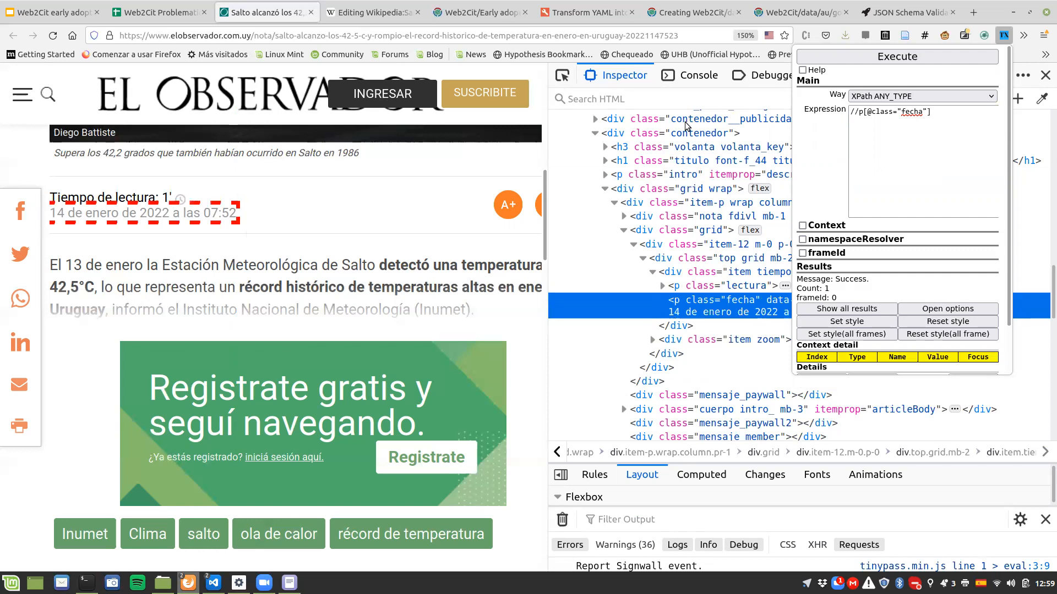
pyautogui.tripleClick(877, 130)
pyautogui.click(877, 130)
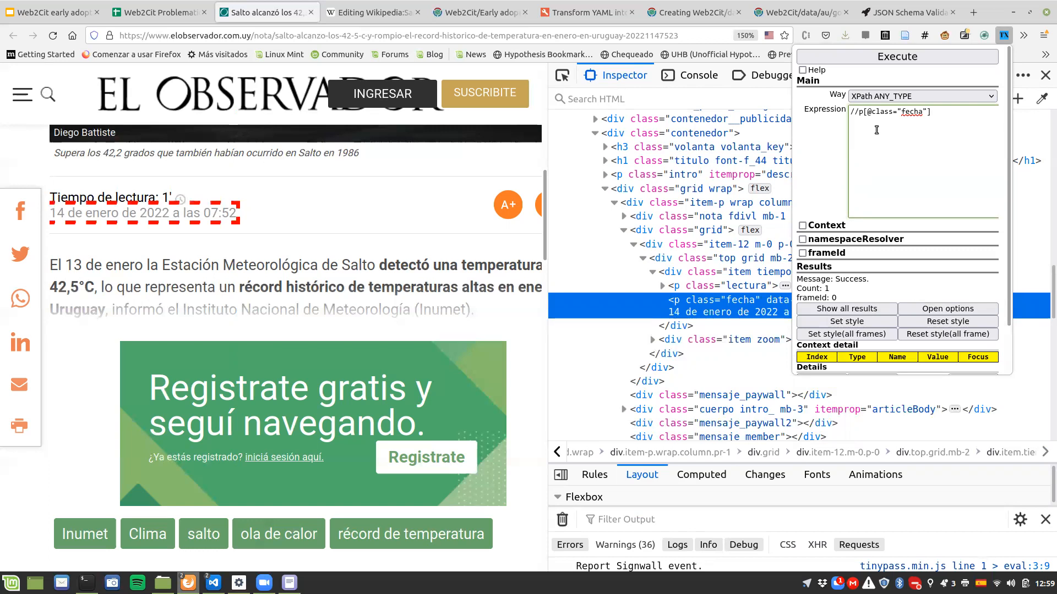
pyautogui.hotkey('ctrl', 'a')
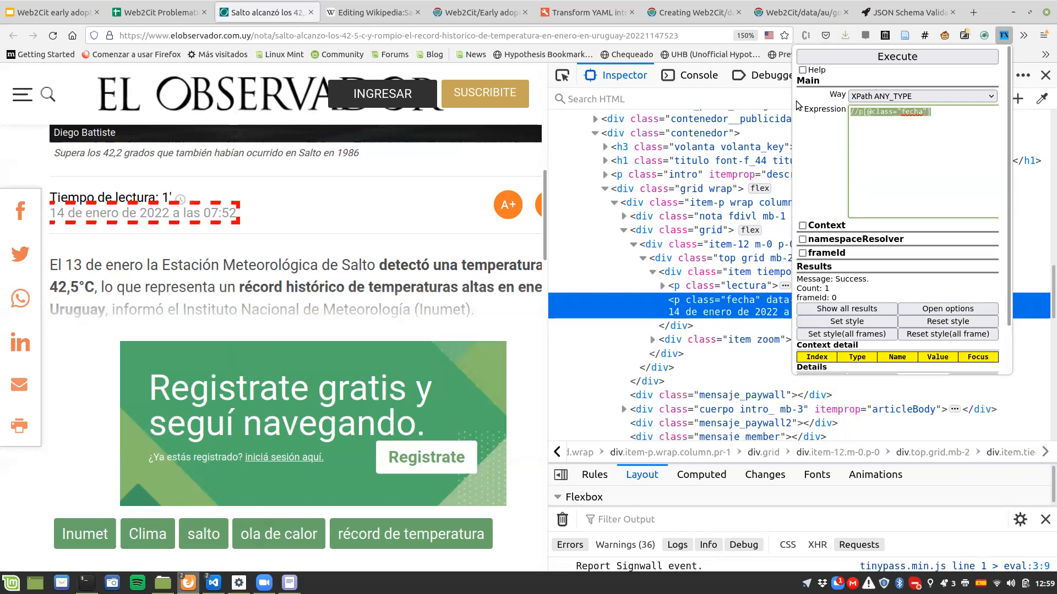
pyautogui.click(600, 13)
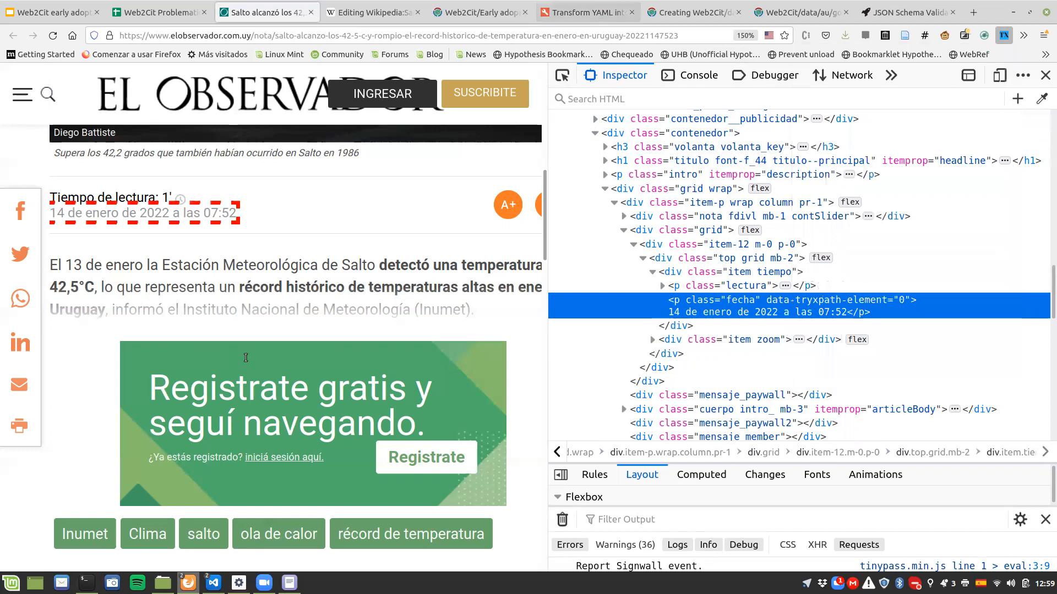
pyautogui.click(600, 13)
pyautogui.moveTo(383, 314); pyautogui.dragTo(456, 330)
pyautogui.press('BackSpace')
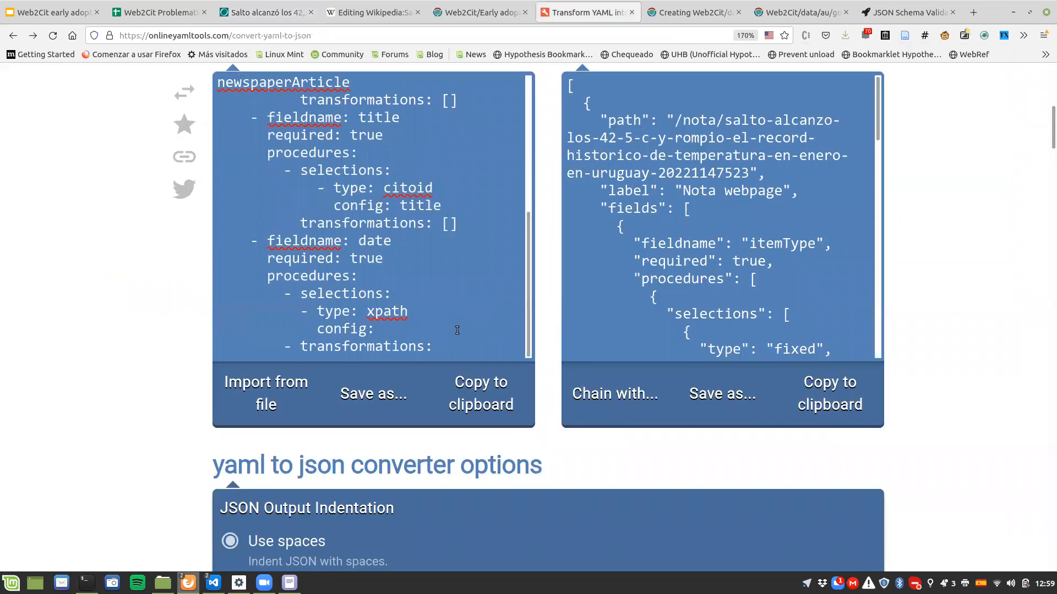
pyautogui.hotkey('ctrl', 'v')
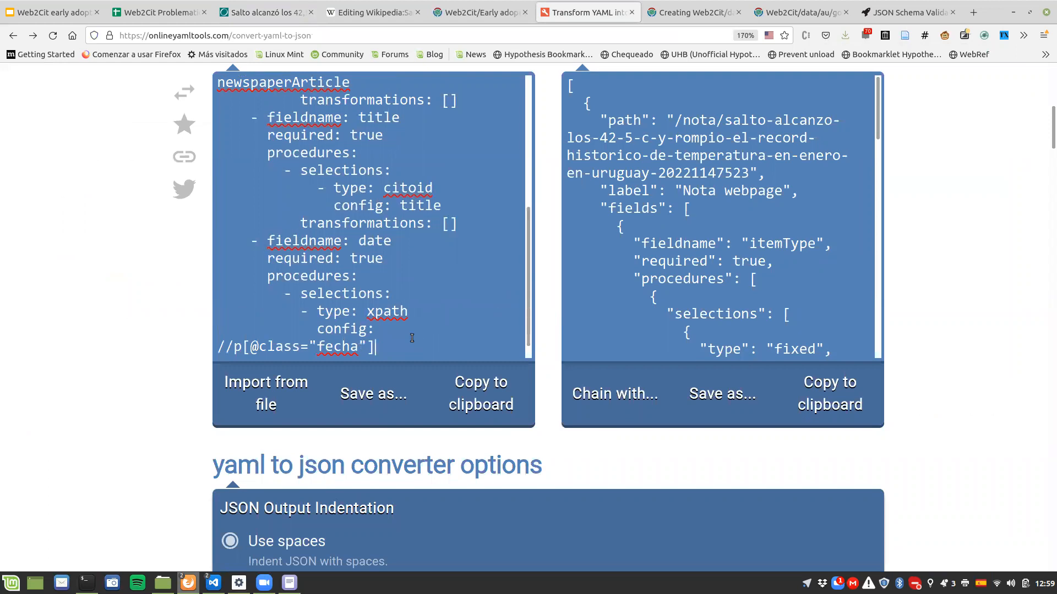
pyautogui.scroll(-1, 413, 334)
pyautogui.click(385, 312)
pyautogui.press('BackSpace')
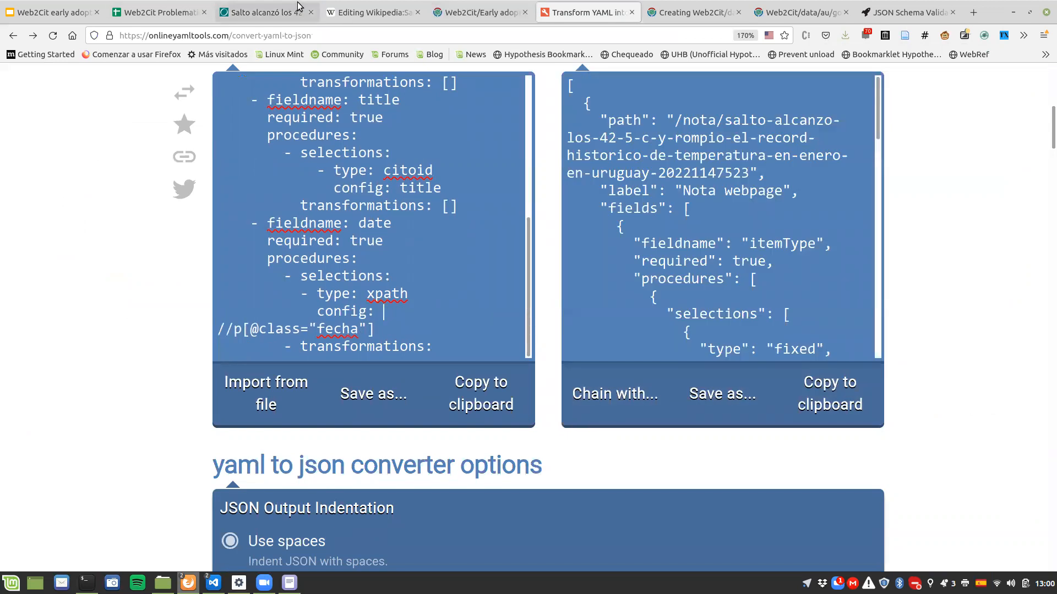
# Step: Check the article's full date text, and open the Transformation types and configs section of the Web2Cit early adopters documentation
pyautogui.click(260, 12)
pyautogui.moveTo(51, 213); pyautogui.dragTo(242, 222)
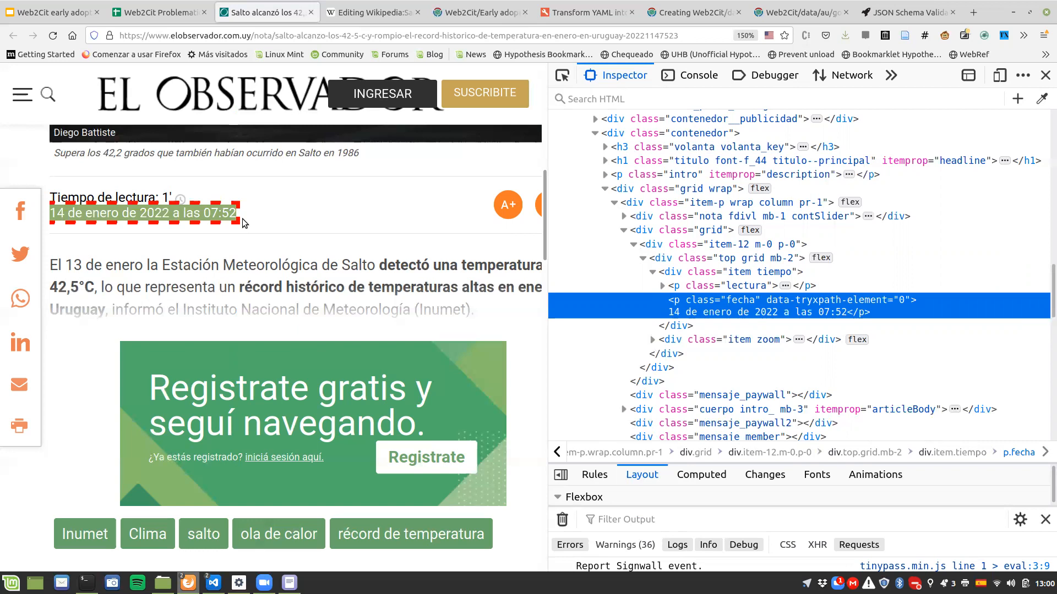
pyautogui.click(475, 5)
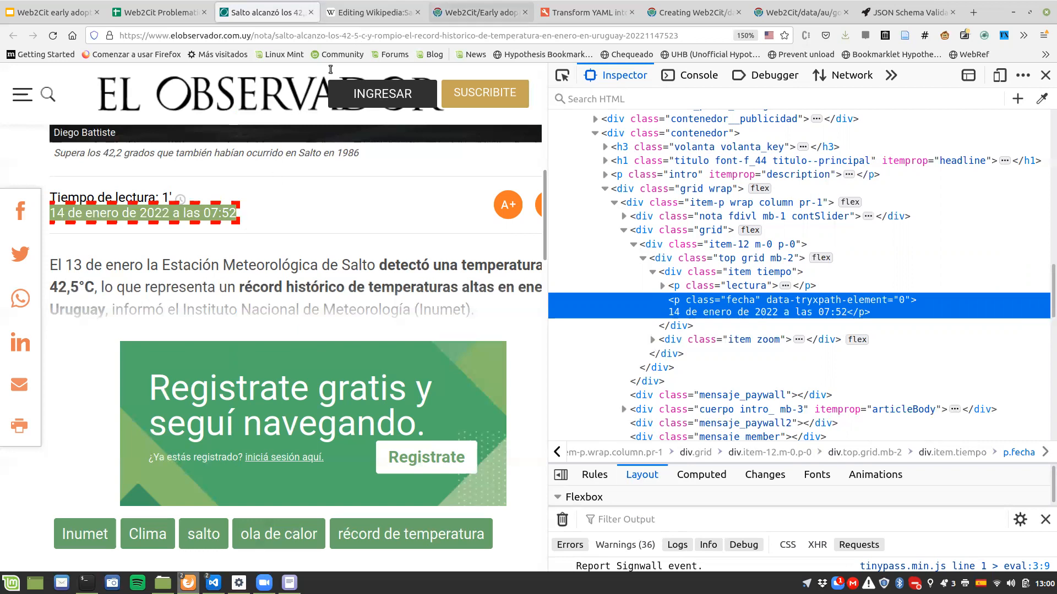
pyautogui.scroll(15, 280, 153)
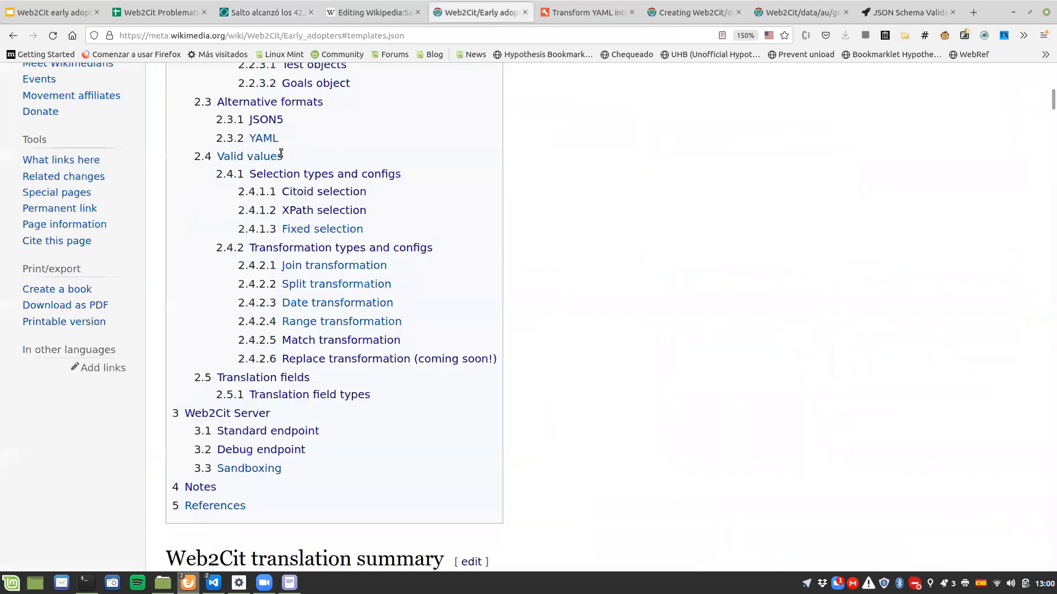
pyautogui.scroll(-5, 266, 161)
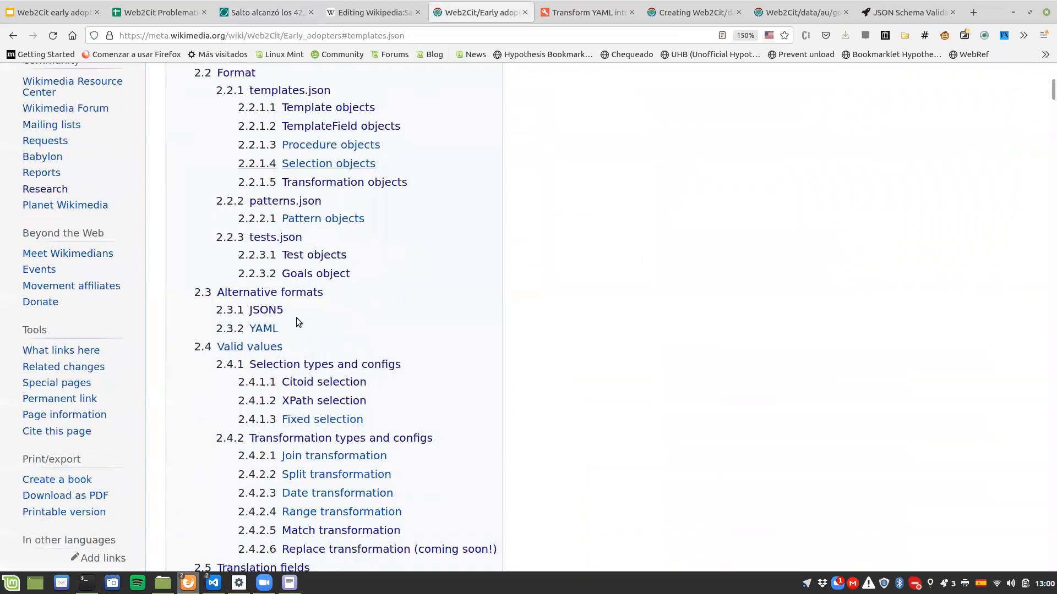
pyautogui.scroll(-2, 303, 325)
pyautogui.scroll(-4, 303, 325)
pyautogui.scroll(4, 303, 325)
pyautogui.scroll(2, 303, 329)
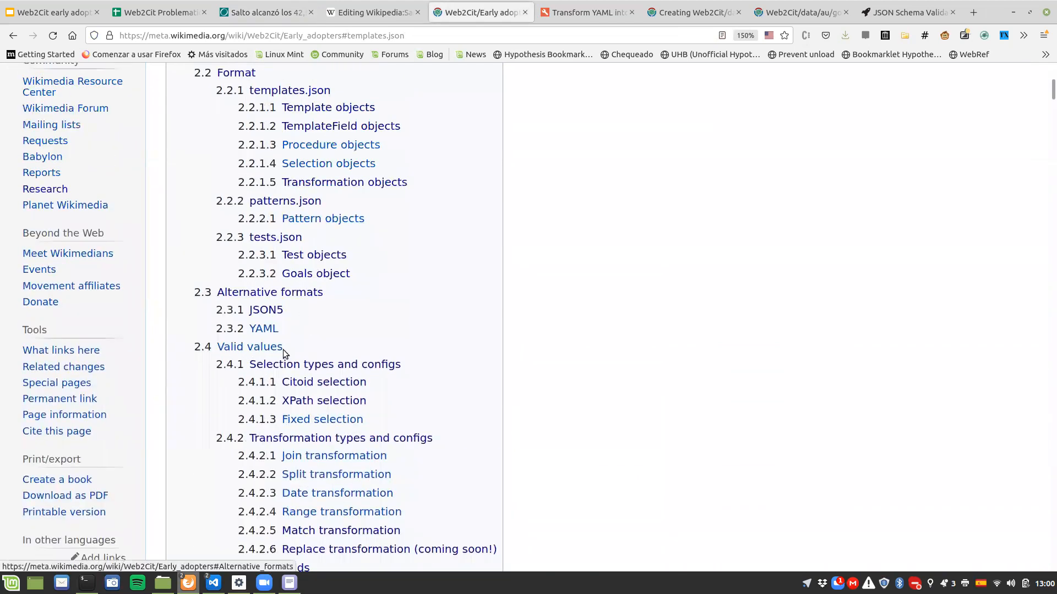
pyautogui.click(307, 438)
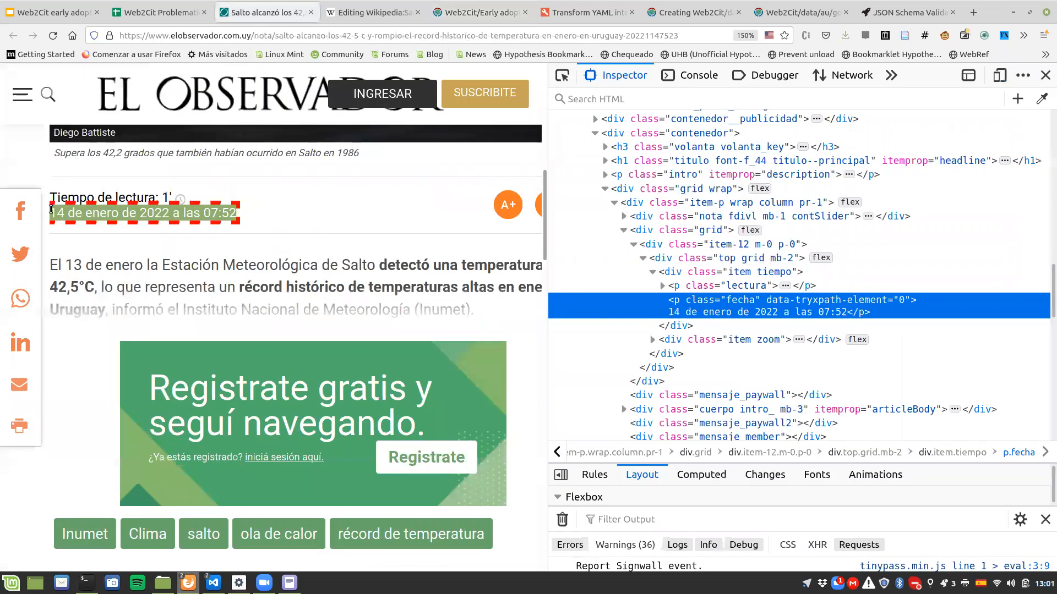
# Step: Examine the article's date text and the words "a las" that separate the date from the time
pyautogui.click(51, 209)
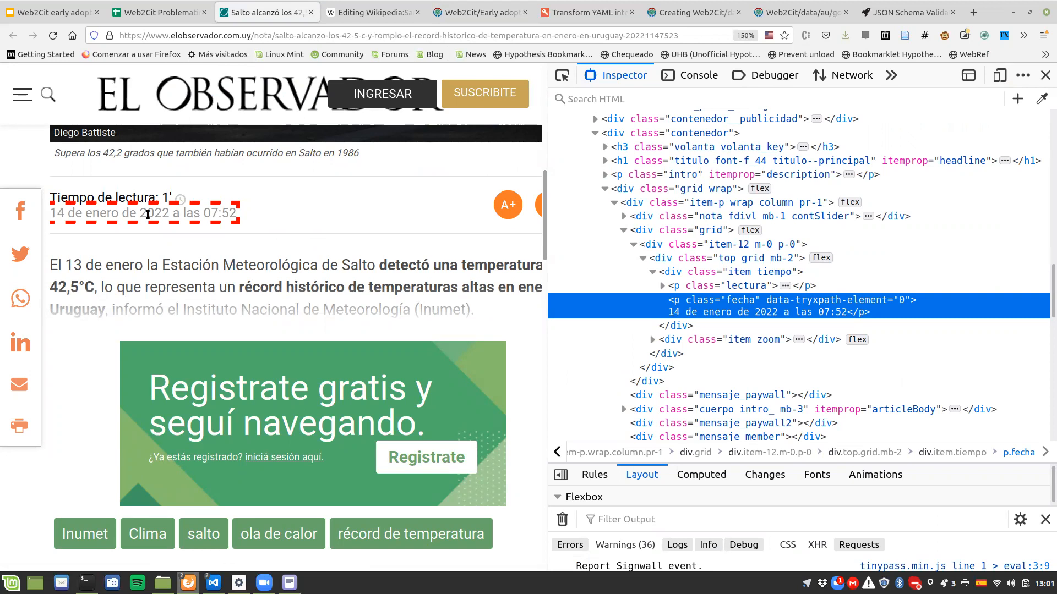
pyautogui.doubleClick(176, 214)
pyautogui.moveTo(185, 215); pyautogui.dragTo(201, 216)
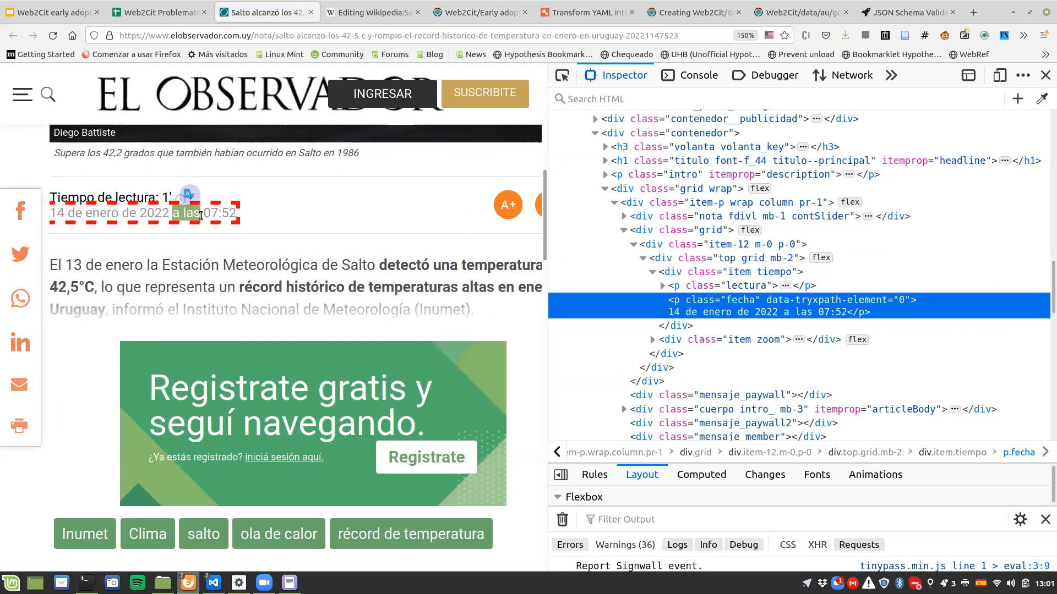
pyautogui.click(203, 214)
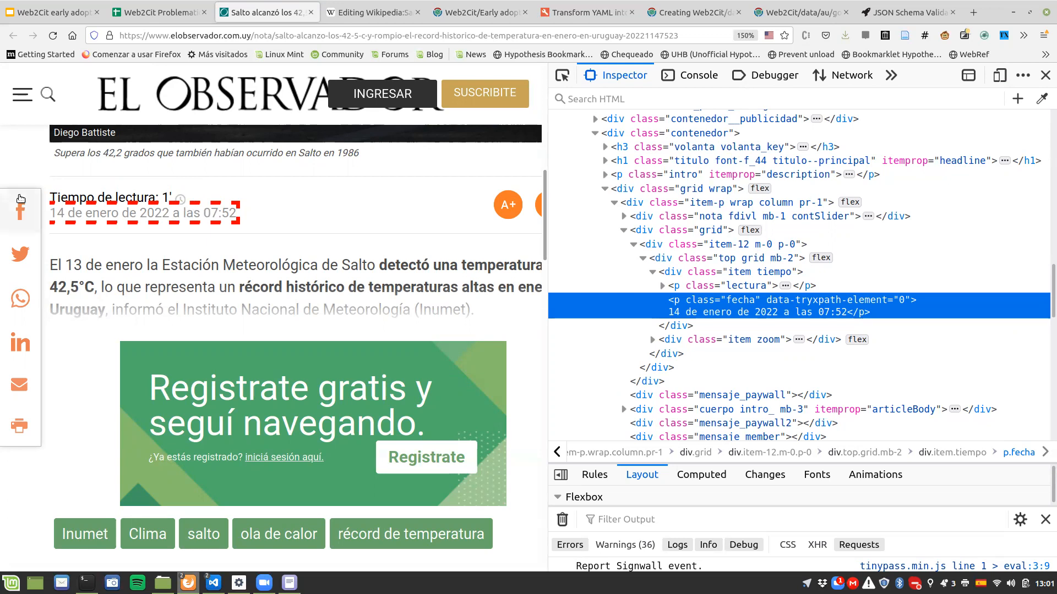
pyautogui.moveTo(51, 214); pyautogui.dragTo(236, 218)
pyautogui.click(174, 215)
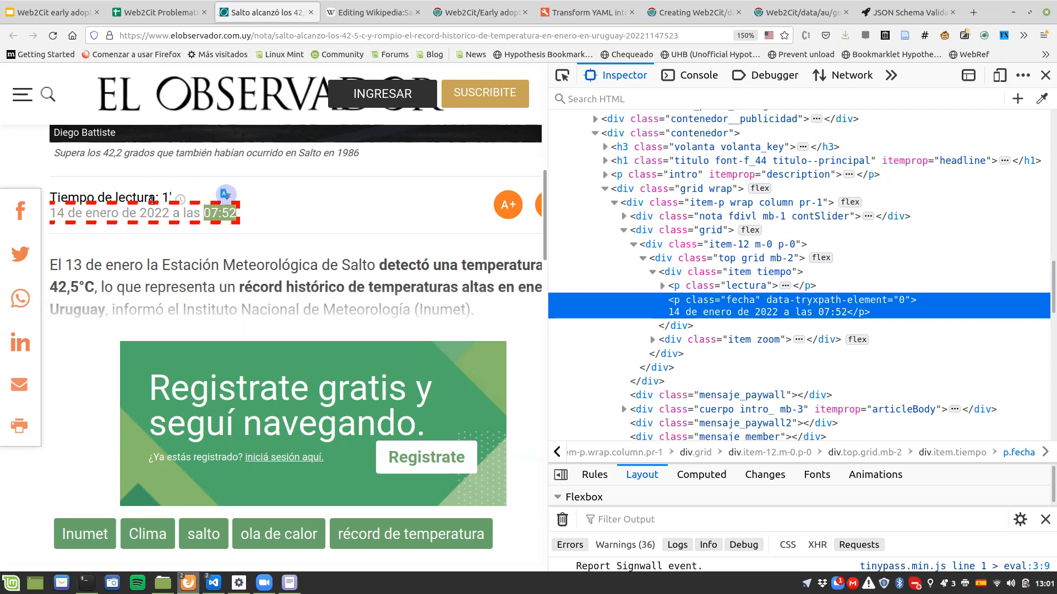
pyautogui.moveTo(172, 214); pyautogui.dragTo(199, 216)
# Step: Return to the YAML and add a list item with a type key under the date field's transformations
pyautogui.click(586, 13)
pyautogui.scroll(-5, 355, 292)
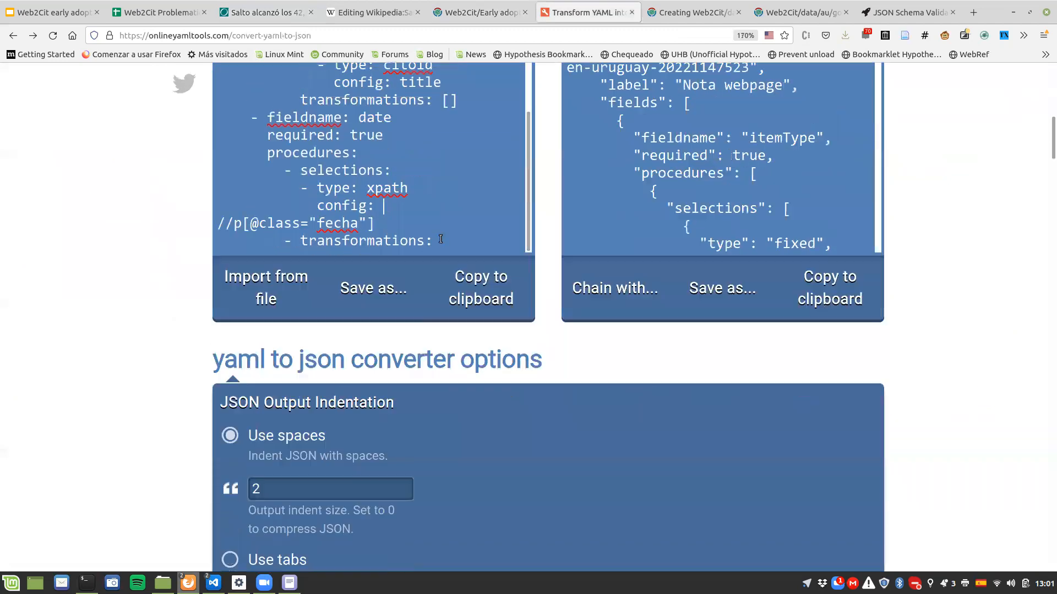
pyautogui.scroll(4, 190, 250)
pyautogui.scroll(2, 189, 246)
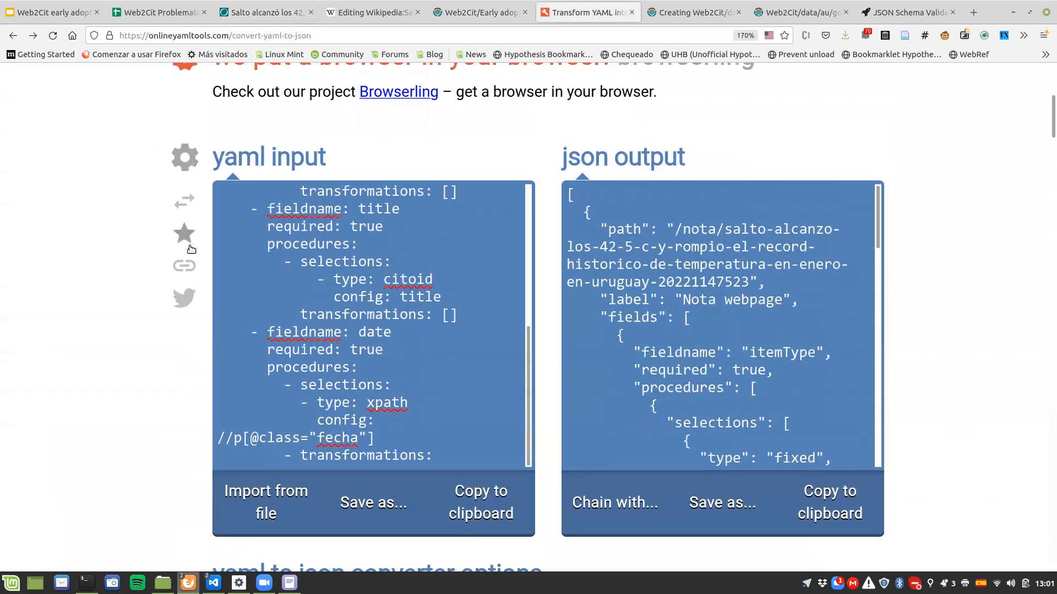
pyautogui.press('Return')
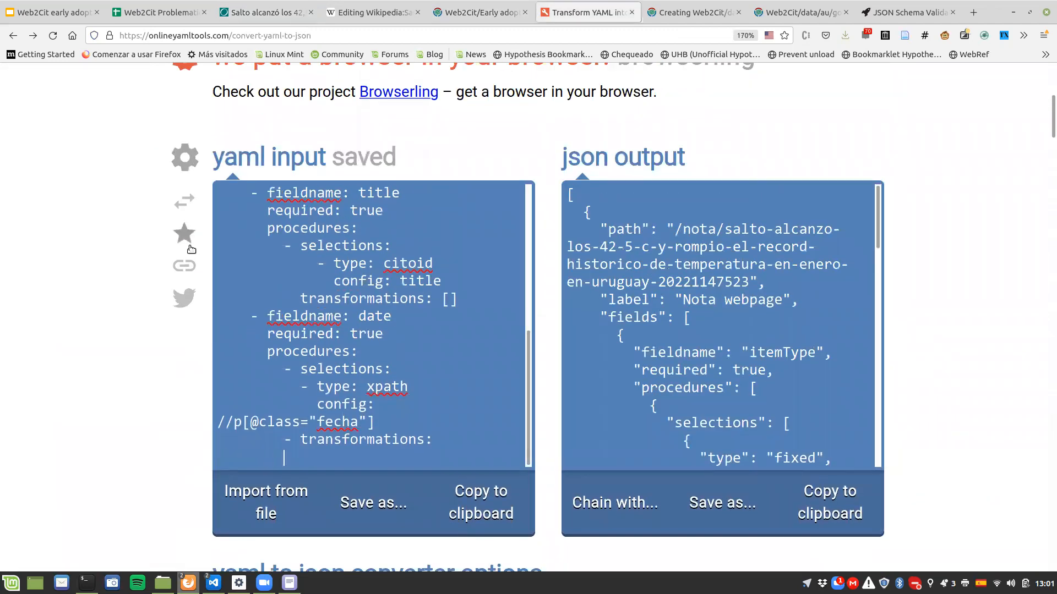
pyautogui.write('- transformation1')
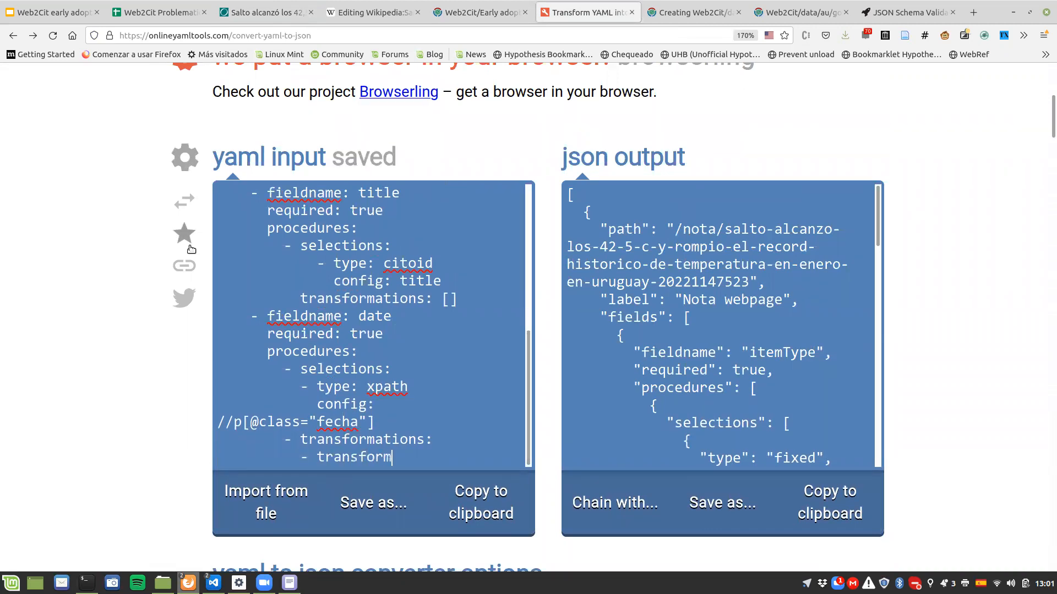
pyautogui.hotkey('shift', 'Left')
pyautogui.hotkey('shift', 'Left')
pyautogui.hotkey('shift', 'Left')
pyautogui.hotkey('shift', 'Left')
pyautogui.hotkey('shift', 'Left')
pyautogui.hotkey('shift', 'Left')
pyautogui.hotkey('shift', 'Left')
pyautogui.hotkey('shift', 'Left')
pyautogui.hotkey('shift', 'Left')
pyautogui.hotkey('shift', 'Left')
pyautogui.hotkey('shift', 'Left')
pyautogui.hotkey('shift', 'Left')
pyautogui.hotkey('shift', 'Left')
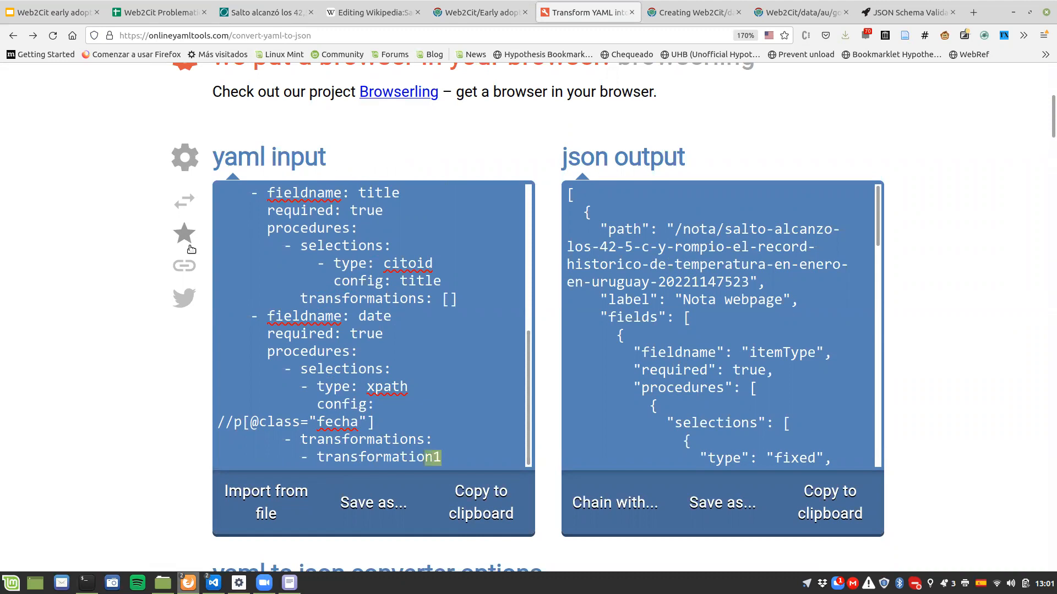
pyautogui.hotkey('shift', 'Left')
pyautogui.hotkey('shift', 'Left')
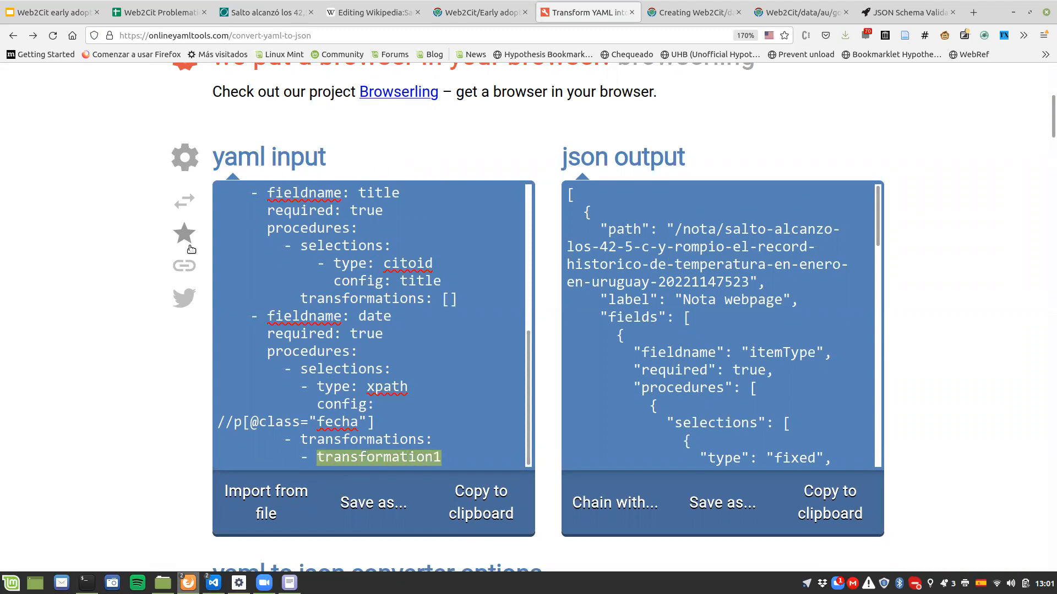
pyautogui.write('type')
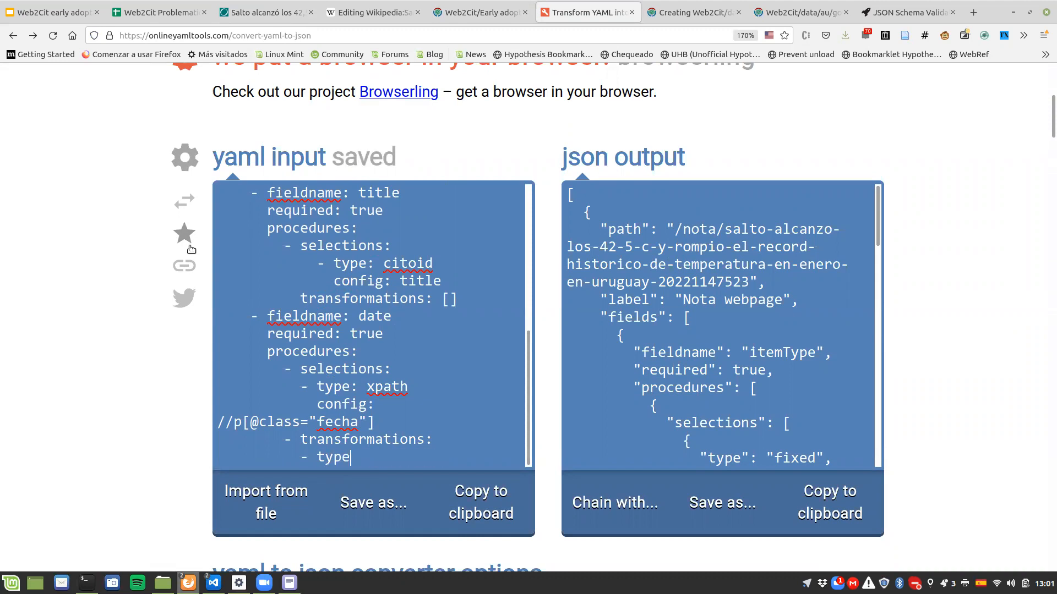
pyautogui.write(':')
# Step: Add empty itemwise and config keys below the type key of the date transformation
pyautogui.press('Return')
pyautogui.write('itemwis')
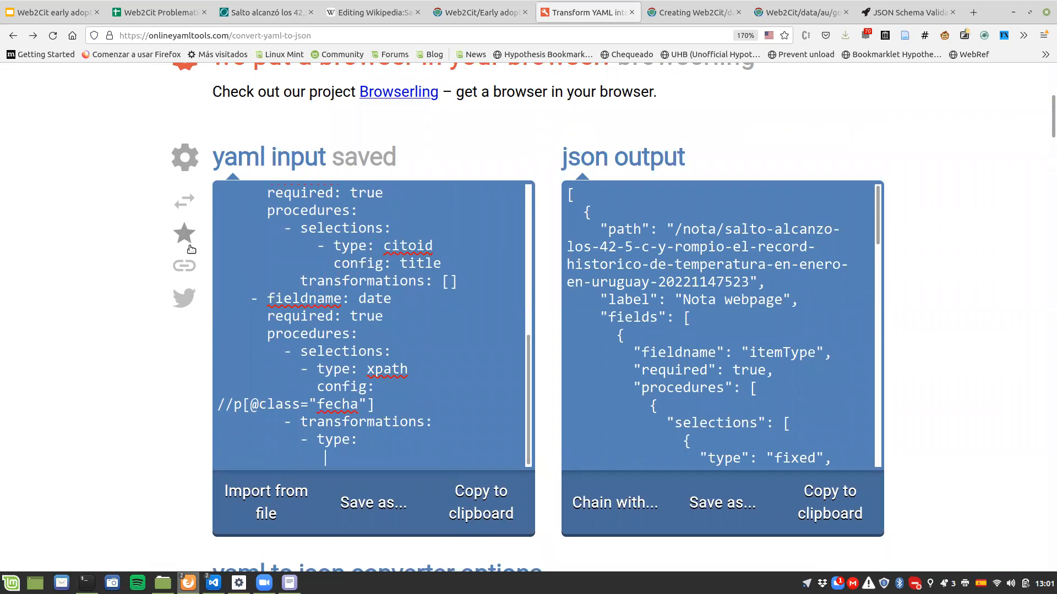
pyautogui.write('e:')
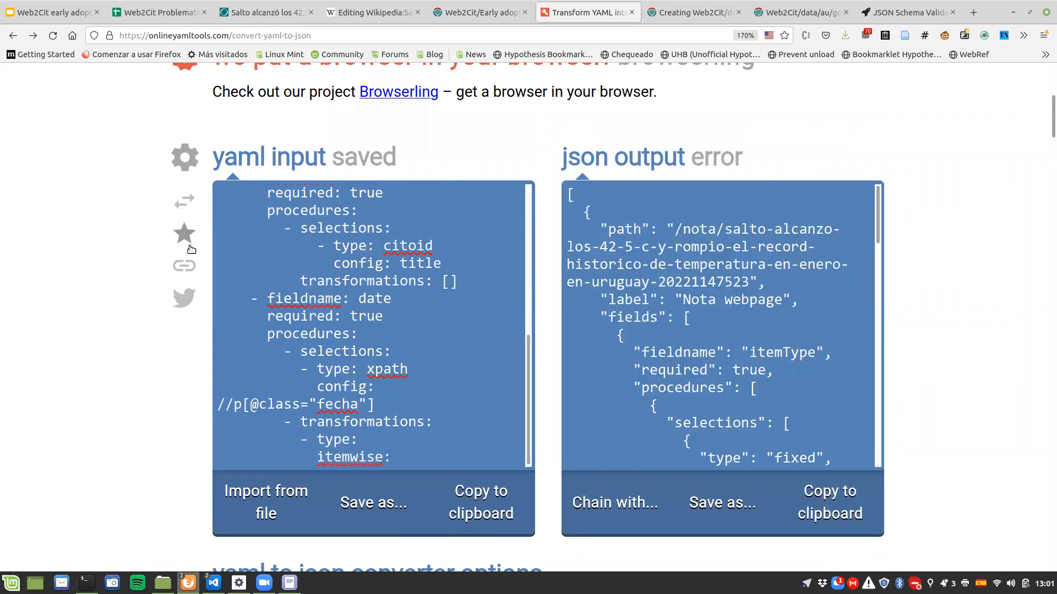
pyautogui.press('Return')
pyautogui.write('cl')
pyautogui.press('BackSpace')
pyautogui.write('ondif')
pyautogui.press('BackSpace')
pyautogui.press('BackSpace')
pyautogui.press('BackSpace')
pyautogui.write('fig:')
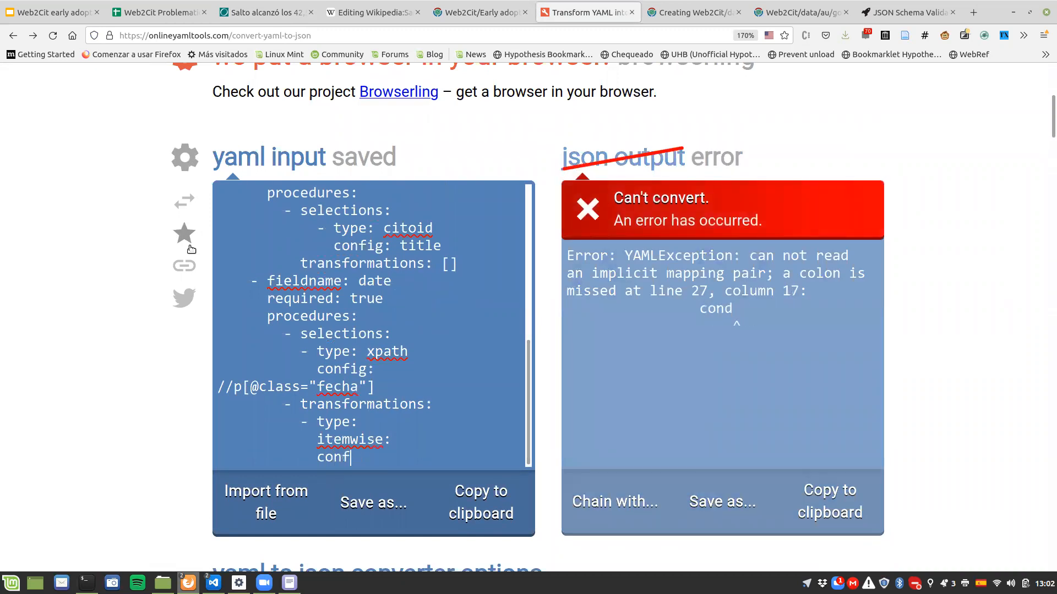
# Step: Set the date transformation's type to split, itemwise to true, and config to the quoted string "a las"
pyautogui.press('Up')
pyautogui.press('Up')
pyautogui.write('split')
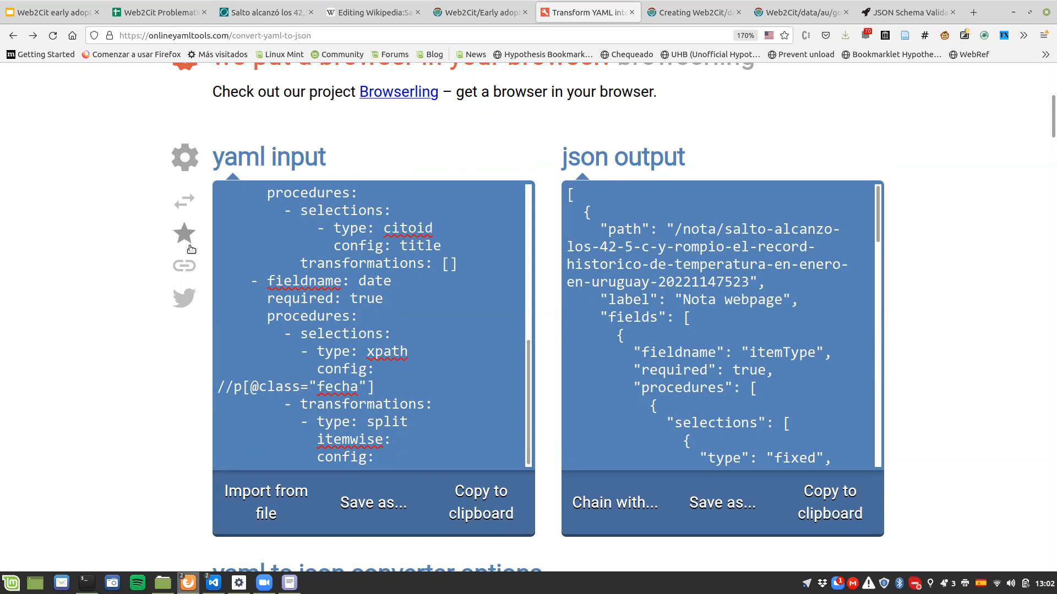
pyautogui.write('true')
pyautogui.write('a las')
pyautogui.scroll(-2, 390, 398)
pyautogui.write('"')
pyautogui.press('End')
pyautogui.write('"')
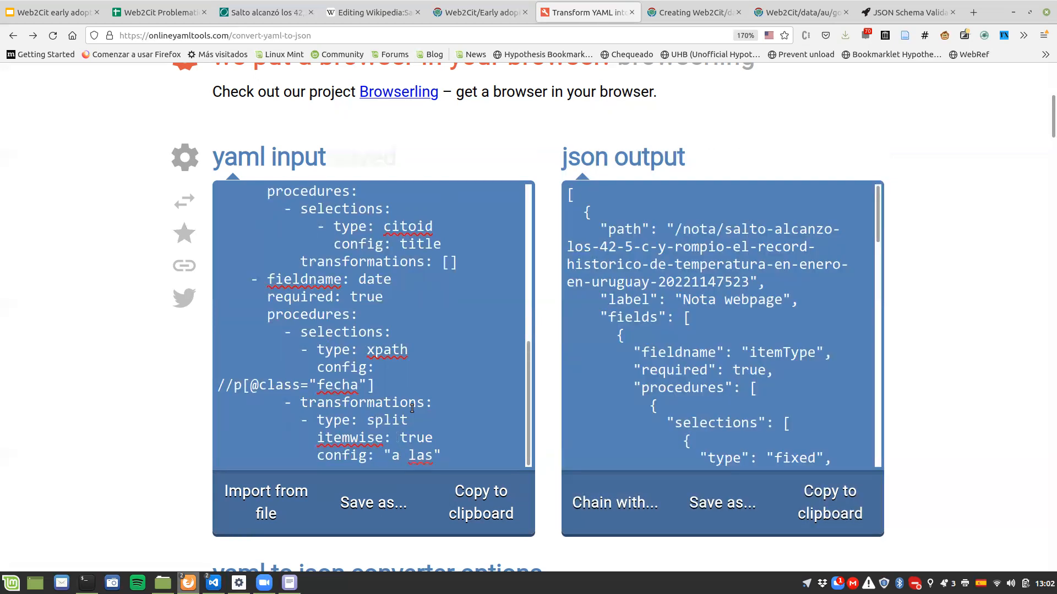
# Step: Check the date and time parts of the article's date text, and add a range-type item below the split transformation
pyautogui.press('Return')
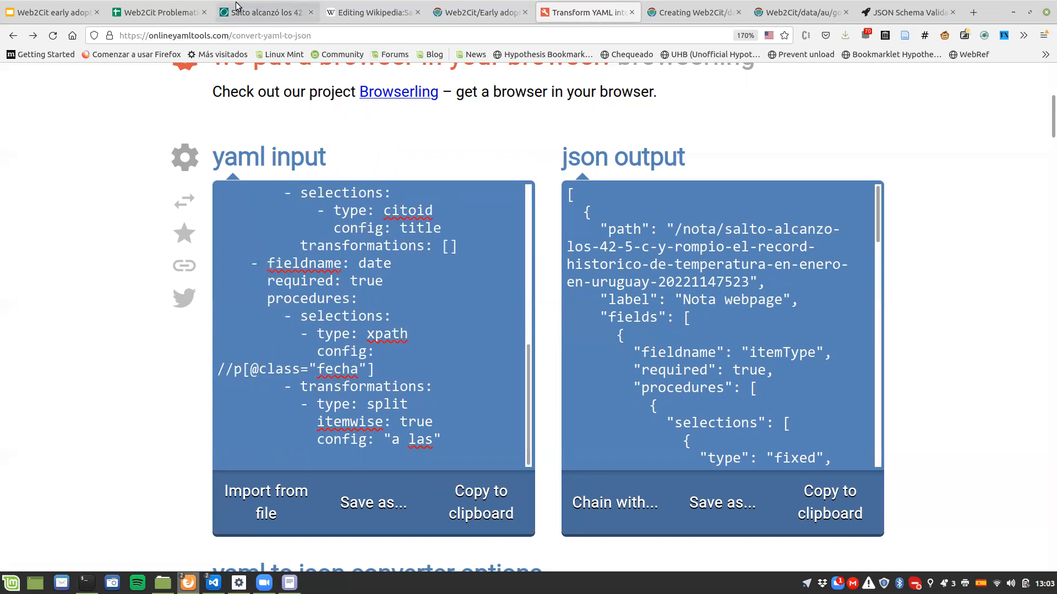
pyautogui.hotkey('alt', '3')
pyautogui.moveTo(51, 213); pyautogui.dragTo(242, 218)
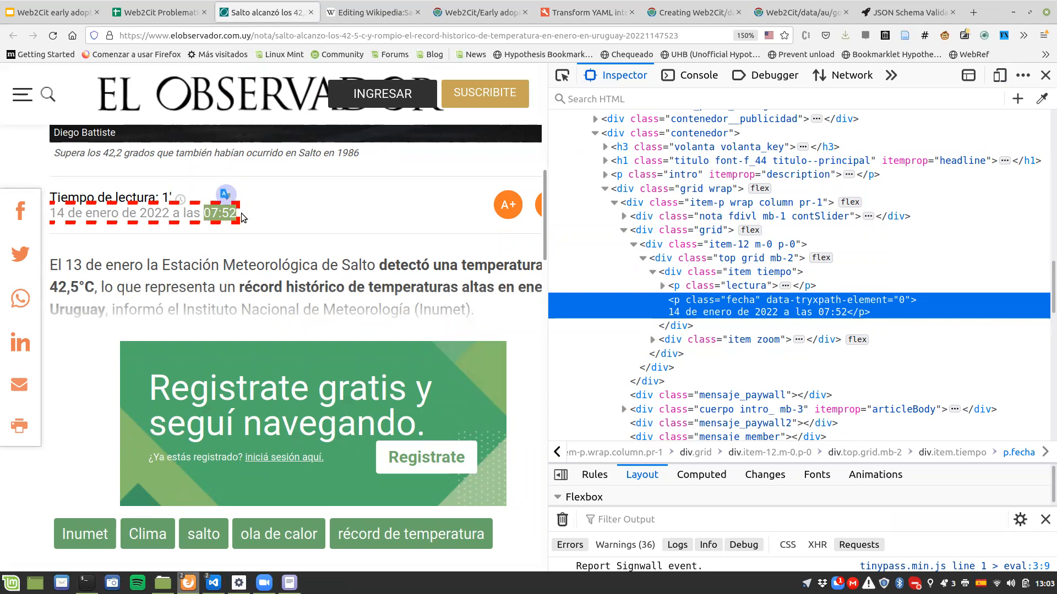
pyautogui.moveTo(203, 216); pyautogui.dragTo(245, 217)
pyautogui.moveTo(51, 214); pyautogui.dragTo(169, 213)
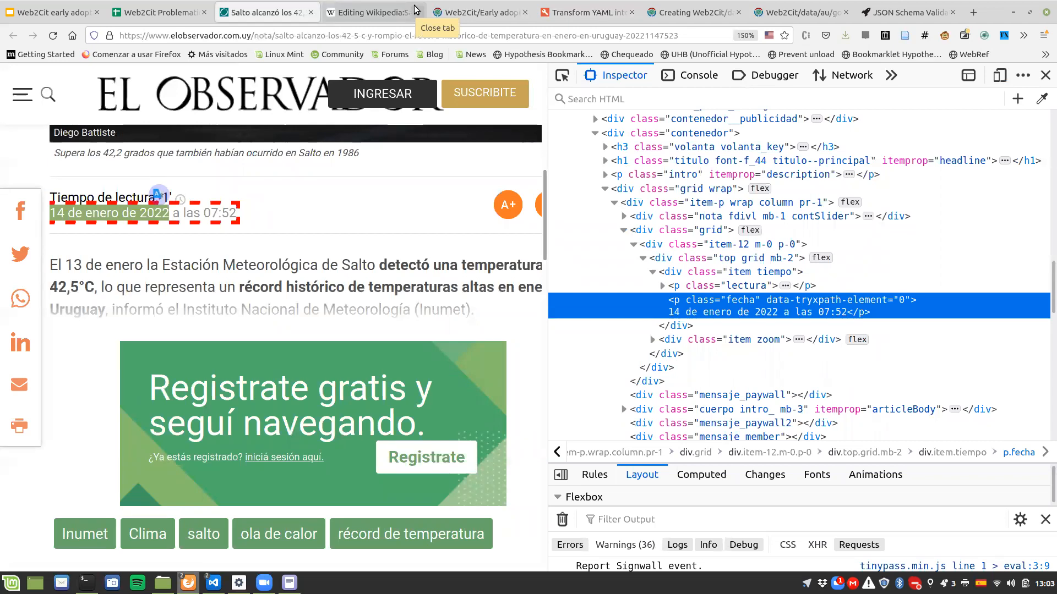
pyautogui.click(518, 12)
pyautogui.hotkey('ctrl', 'Tab')
pyautogui.write('ype: range')
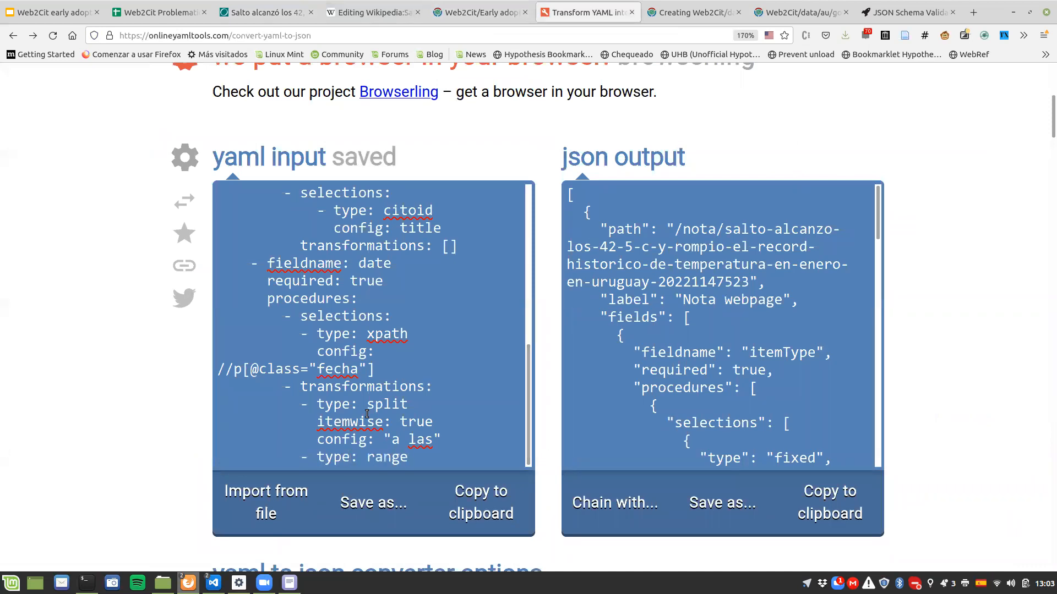
# Step: Set the range transformation's itemwise to true and add an empty config key below it
pyautogui.press('Return')
pyautogui.write('itemwi')
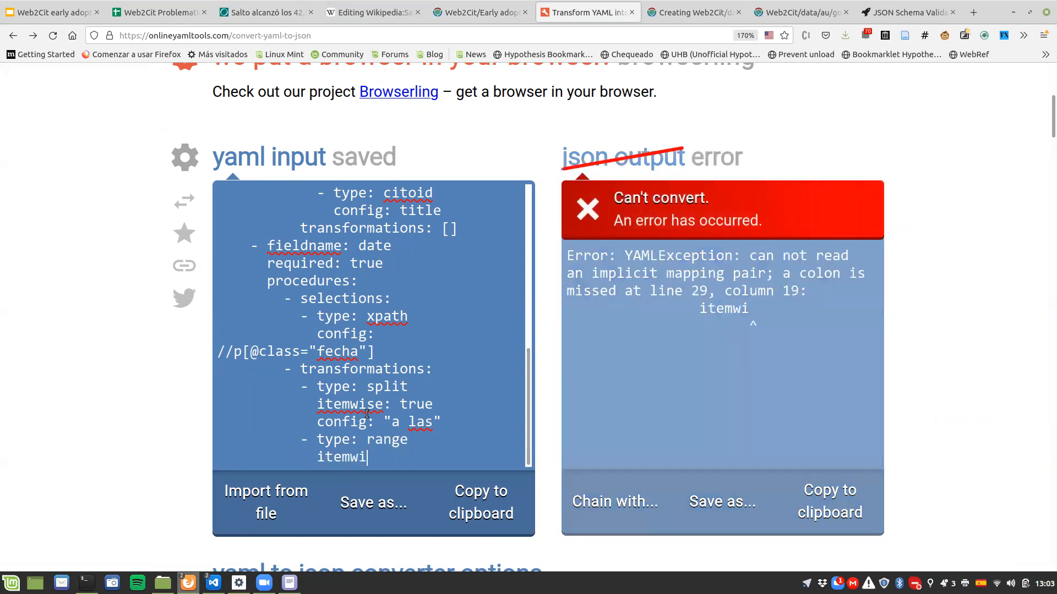
pyautogui.write('se: true')
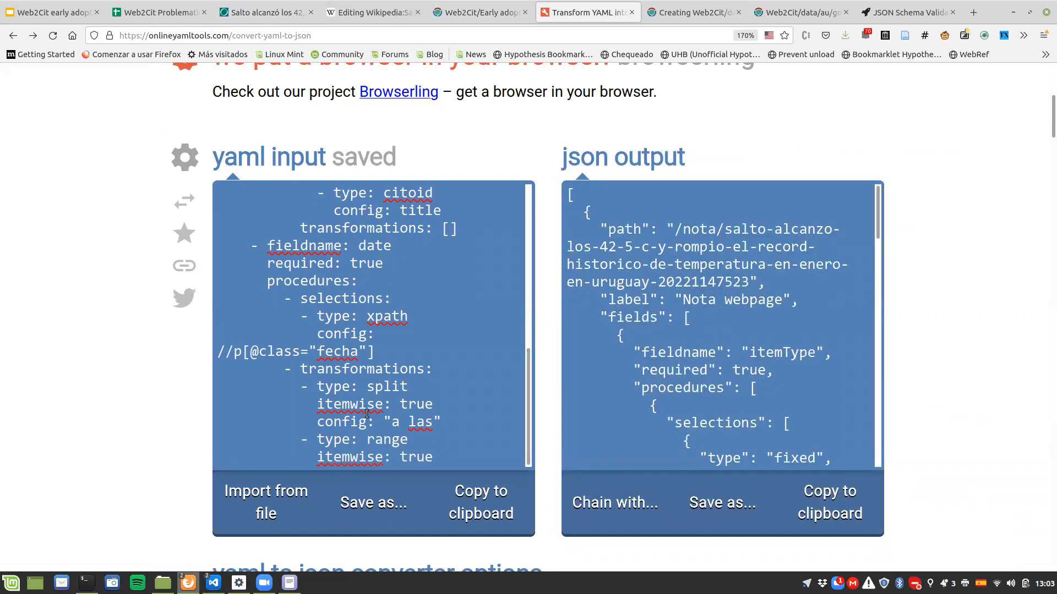
pyautogui.press('Return')
pyautogui.write('config:')
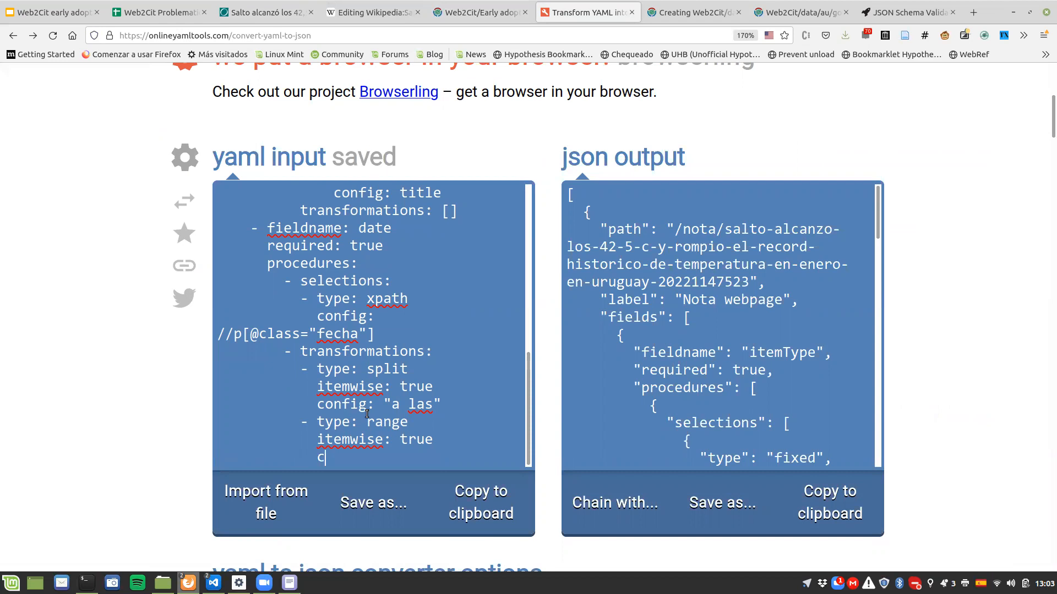
# Step: Read the Range transformation's config forms in the Web2Cit early adopters documentation and return to the YAML
pyautogui.click(479, 12)
pyautogui.scroll(-3, 115, 334)
pyautogui.scroll(-2, 116, 337)
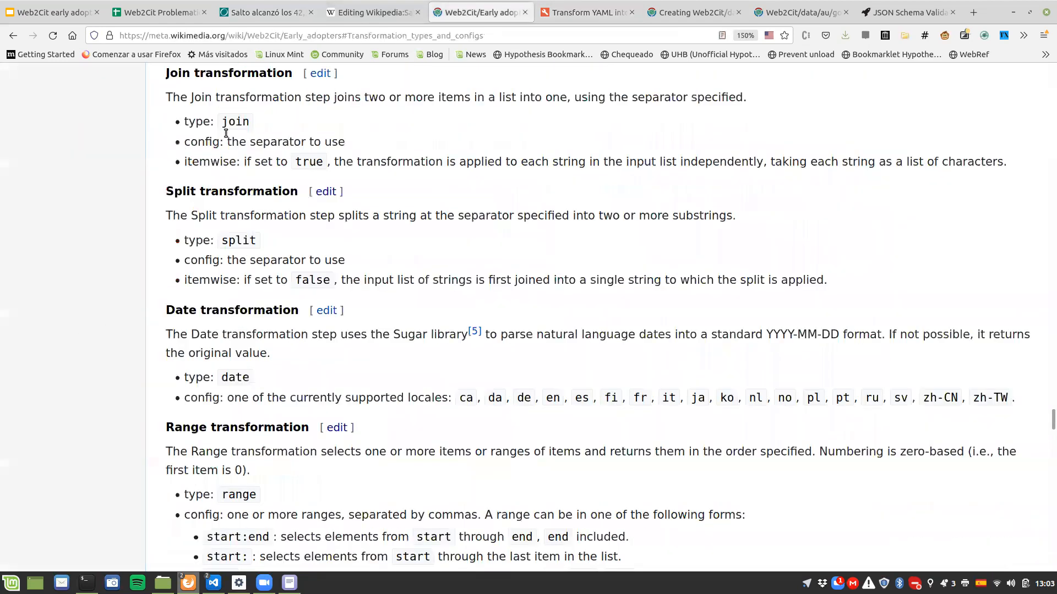
pyautogui.scroll(-5, 387, 143)
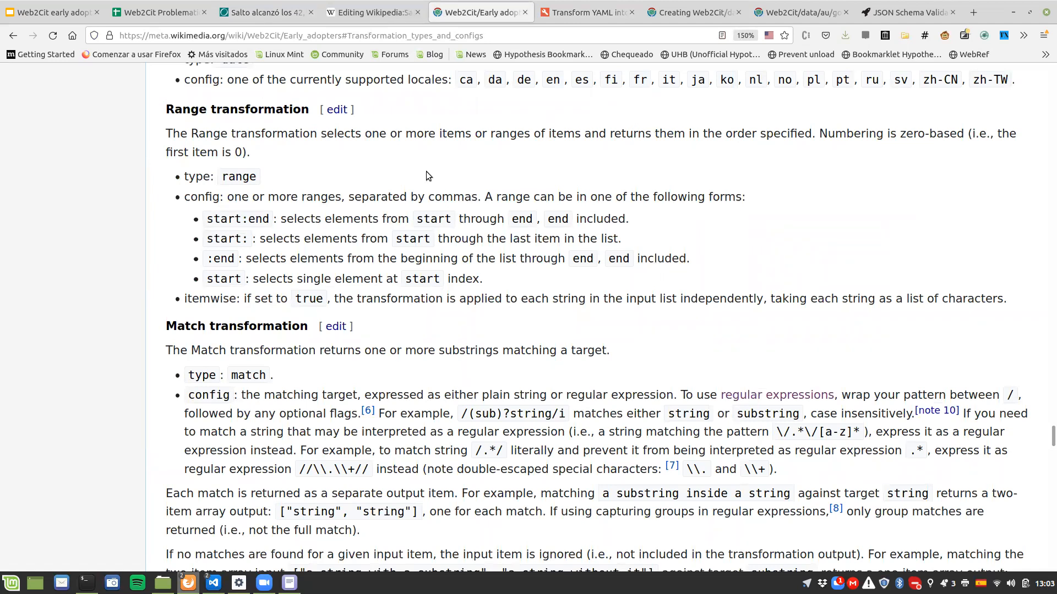
pyautogui.click(408, 14)
pyautogui.click(442, 11)
pyautogui.click(572, 7)
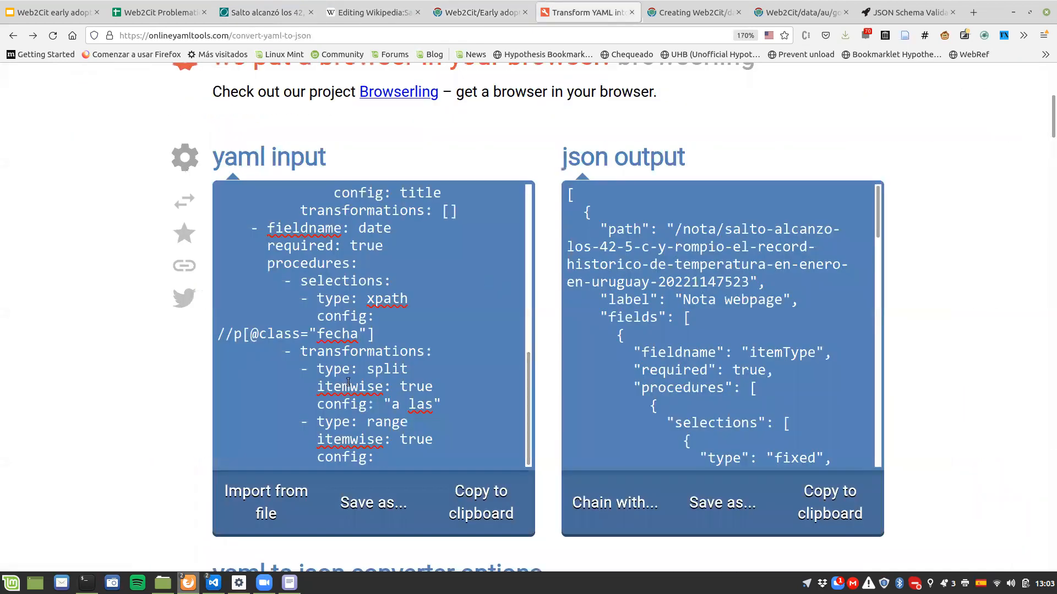
# Step: Set the range transformation's config to the quoted string "0"
pyautogui.scroll(-1, 378, 396)
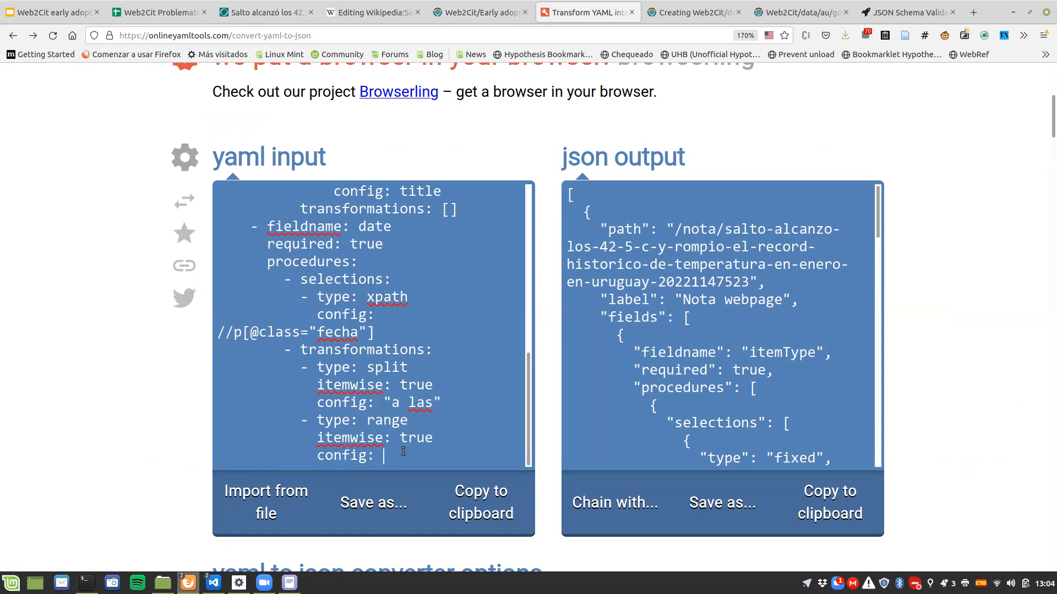
pyautogui.write('0')
pyautogui.write('"')
pyautogui.press('End')
pyautogui.write('"')
pyautogui.hotkey('shift', 'Right')
pyautogui.hotkey('shift', 'Right')
pyautogui.hotkey('shift', 'Right')
pyautogui.press('Right')
pyautogui.moveTo(385, 456); pyautogui.dragTo(413, 453)
pyautogui.click(385, 456)
pyautogui.doubleClick(344, 454)
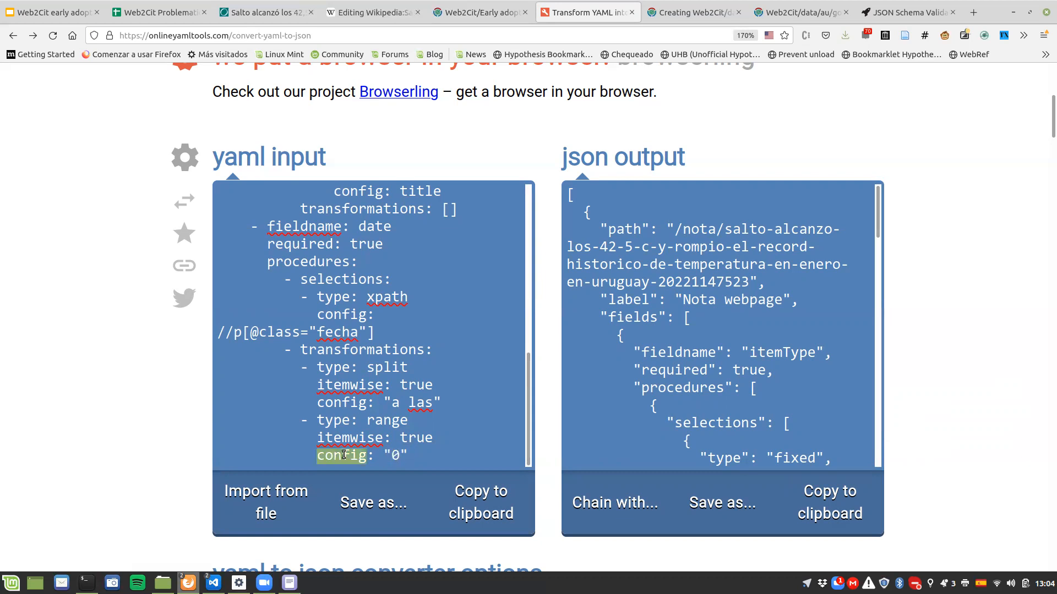
pyautogui.click(395, 456)
pyautogui.moveTo(383, 456); pyautogui.dragTo(421, 455)
pyautogui.click(401, 456)
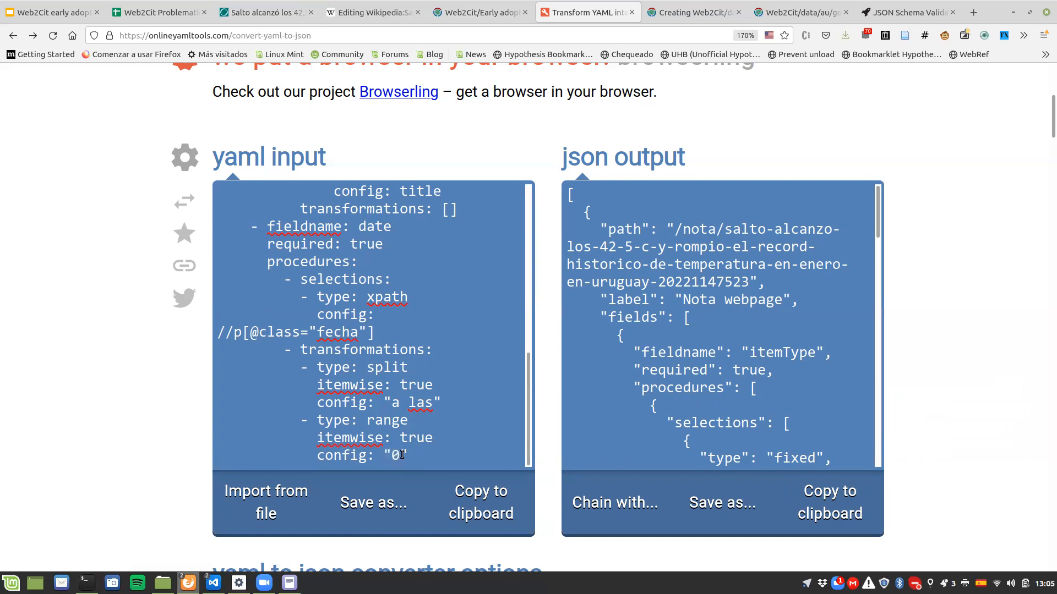
pyautogui.doubleClick(398, 459)
pyautogui.click(400, 461)
pyautogui.click(453, 448)
# Step: Review the date part of the article's date text and add a date-type item below the range transformation
pyautogui.press('Return')
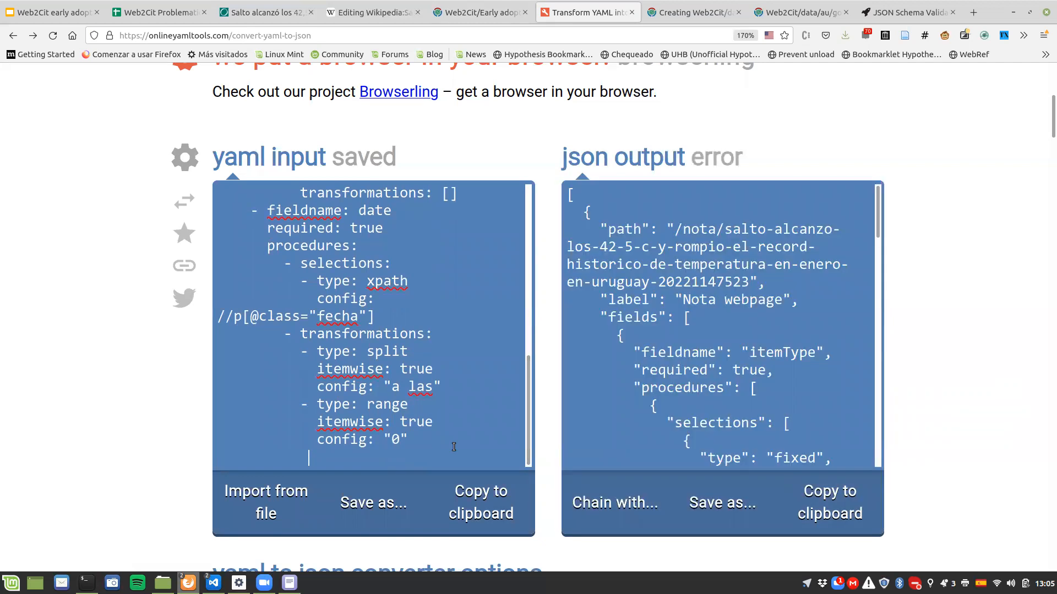
pyautogui.press('BackSpace')
pyautogui.press('BackSpace')
pyautogui.press('BackSpace')
pyautogui.press('BackSpace')
pyautogui.press('BackSpace')
pyautogui.press('BackSpace')
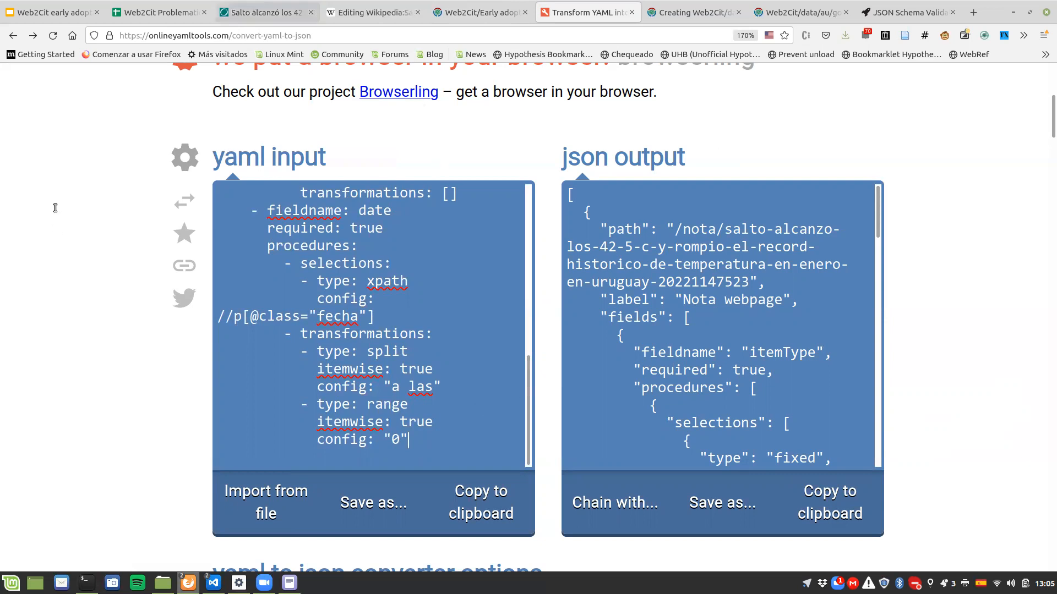
pyautogui.click(267, 12)
pyautogui.moveTo(49, 215); pyautogui.dragTo(170, 216)
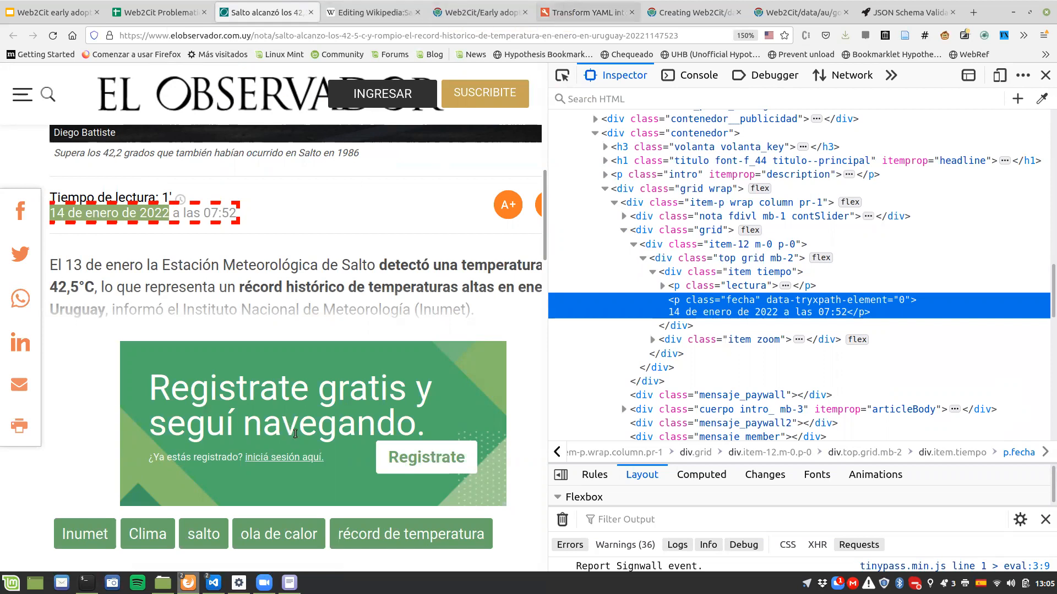
pyautogui.press('Return')
pyautogui.write('- type: date')
# Step: Set the date-type transformation's itemwise to true and its config to es
pyautogui.press('Return')
pyautogui.write('itemwise: trues')
pyautogui.press('Return')
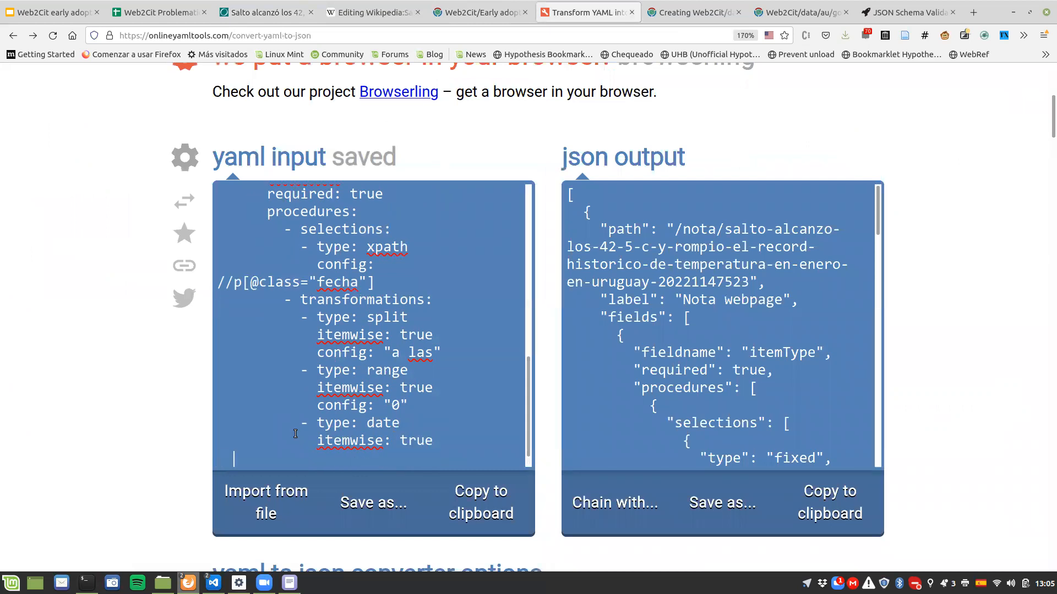
pyautogui.write('co')
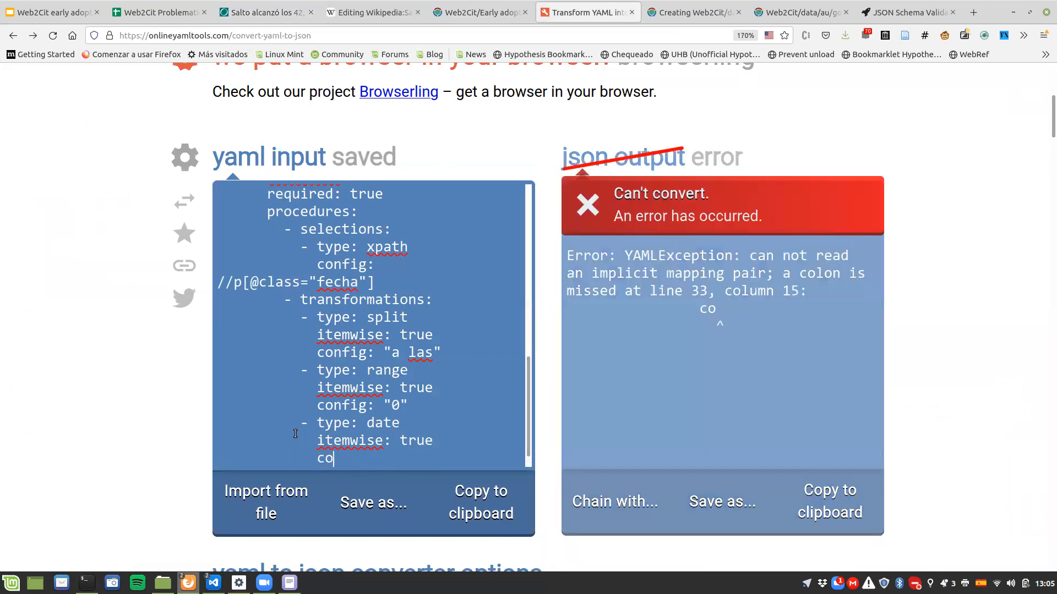
pyautogui.write('nfig:')
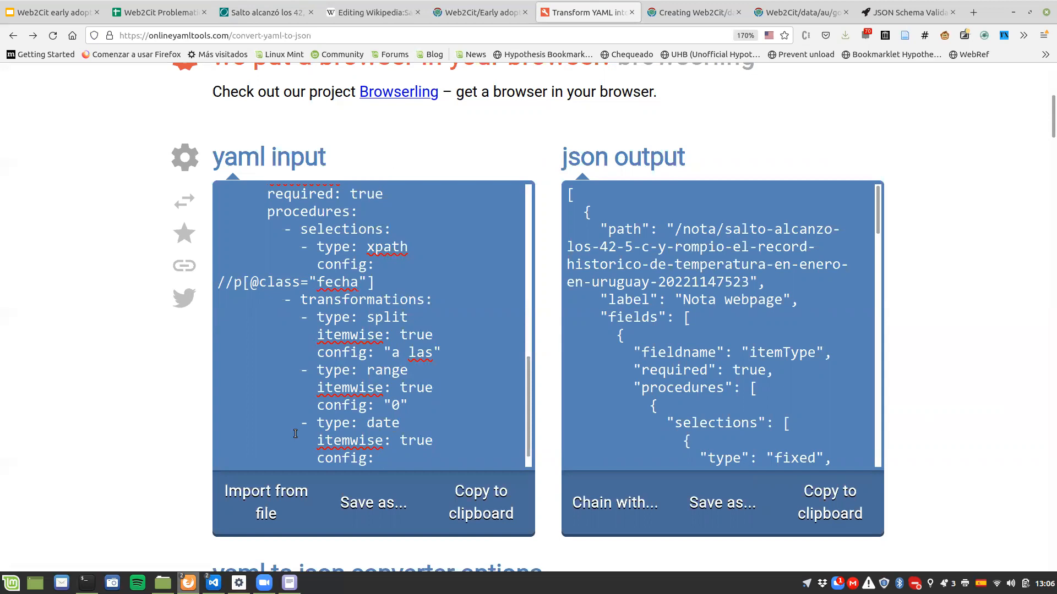
pyautogui.write('es')
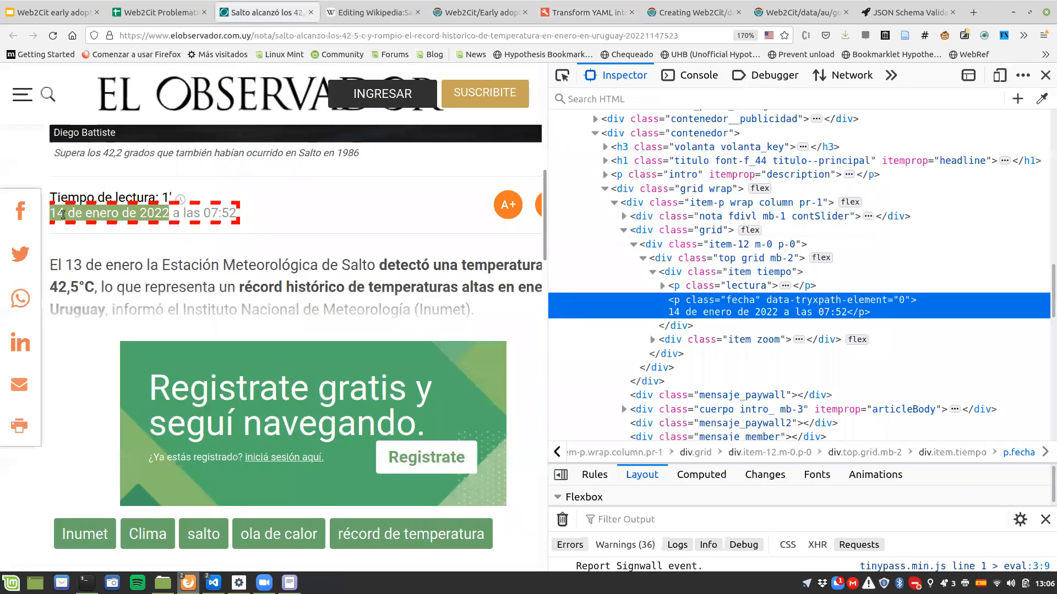
# Step: Compare the article's date text with the YAML and read the date, range, match and replace transformation descriptions in the Web2Cit documentation
pyautogui.moveTo(52, 214); pyautogui.dragTo(163, 212)
pyautogui.click(587, 12)
pyautogui.scroll(-1, 369, 237)
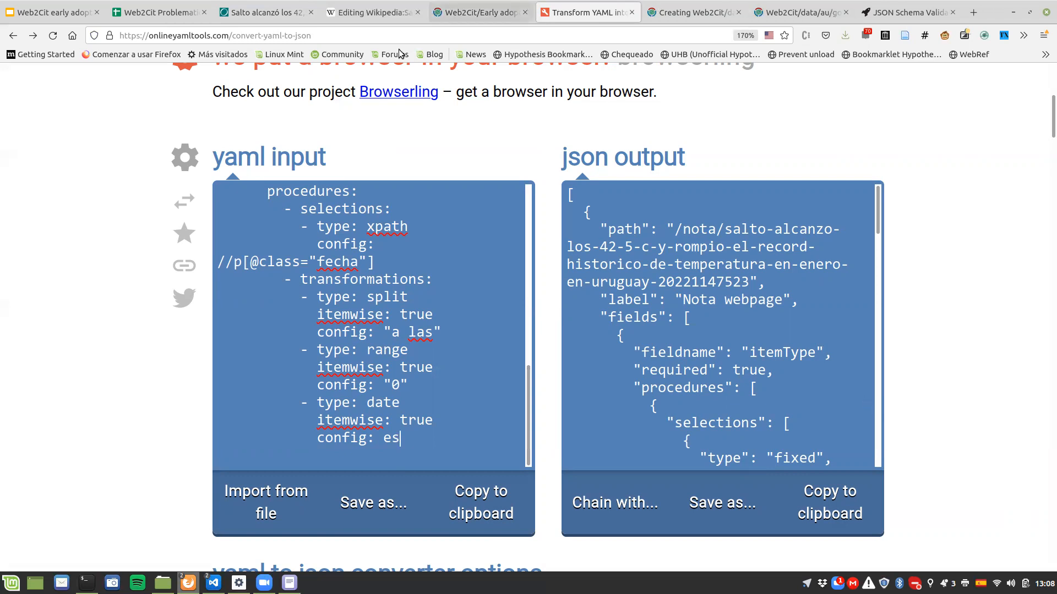
pyautogui.hotkey('ctrl', 'pageup')
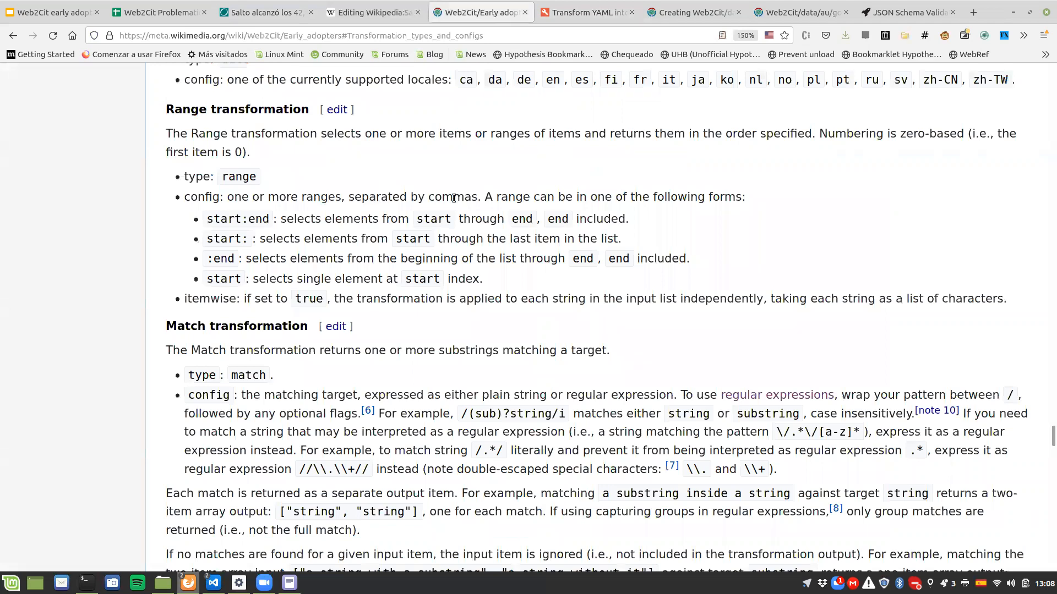
pyautogui.scroll(-5, 422, 209)
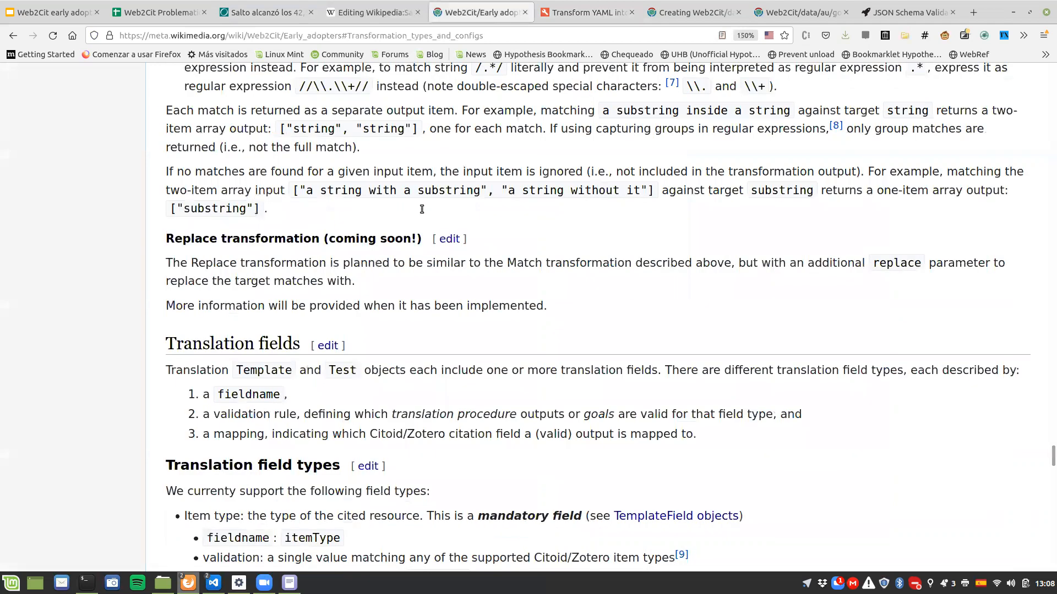
pyautogui.scroll(8, 422, 209)
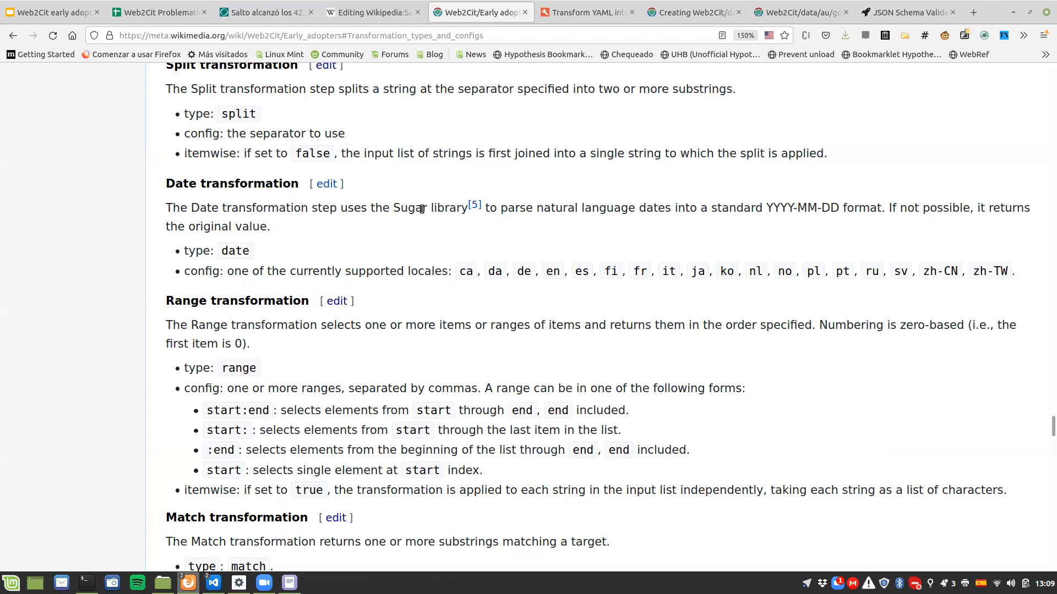
pyautogui.scroll(-2, 292, 276)
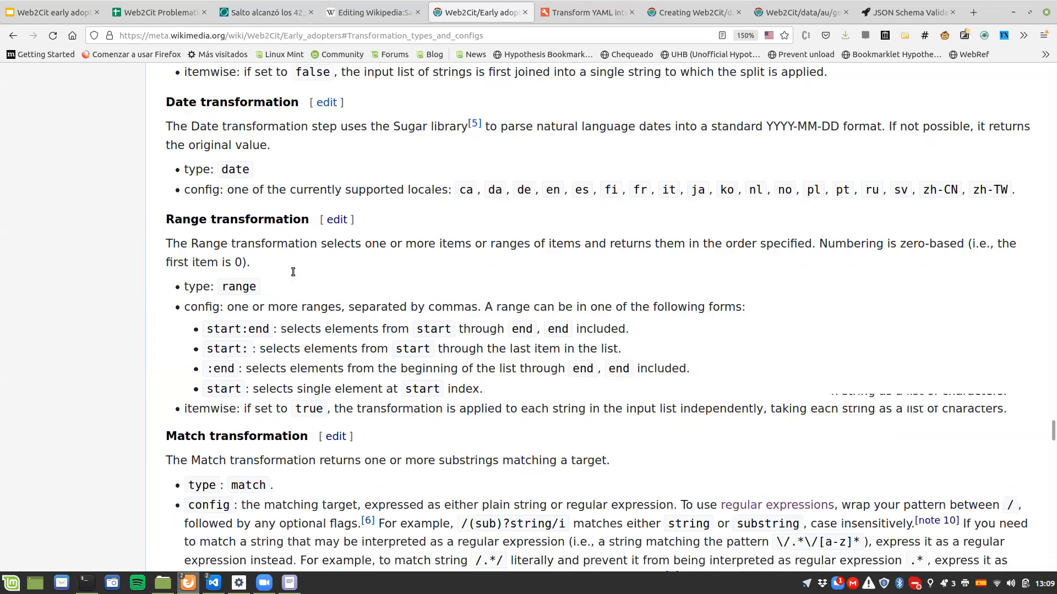
pyautogui.scroll(-3, 295, 247)
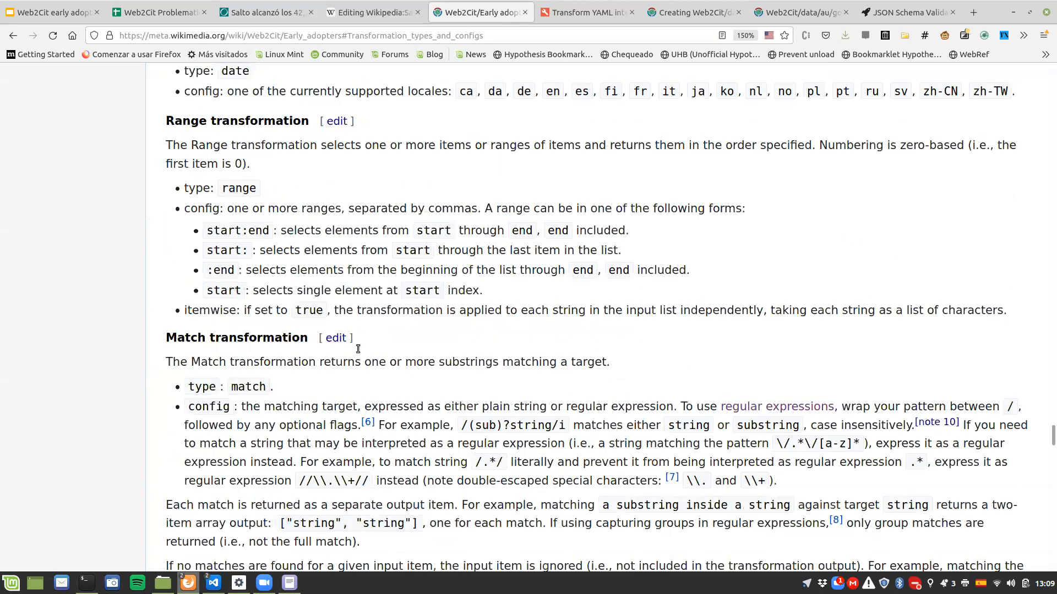
pyautogui.hotkey('ctrl', 'Tab')
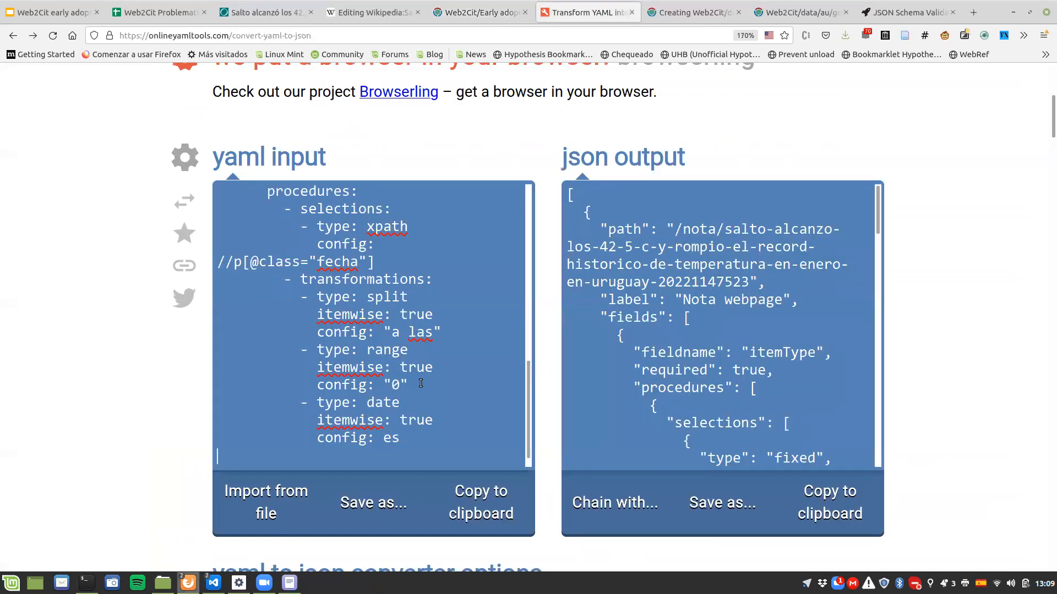
# Step: Start a new list item on the line below the date field's last transformation in the YAML
pyautogui.scroll(3, 427, 358)
pyautogui.scroll(-3, 435, 331)
pyautogui.scroll(2, 439, 322)
pyautogui.scroll(-2, 468, 342)
pyautogui.scroll(1, 530, 368)
pyautogui.scroll(-1, 530, 359)
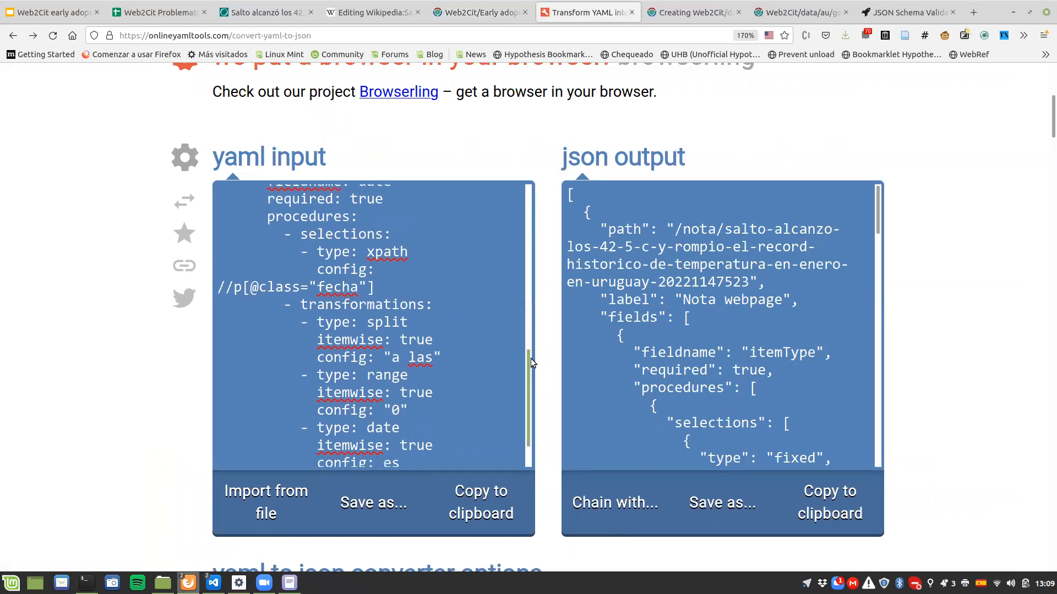
pyautogui.moveTo(530, 358)
pyautogui.mouseDown()
pyautogui.moveTo(528, 348)
pyautogui.moveTo(527, 370)
pyautogui.mouseUp()
pyautogui.click(231, 461)
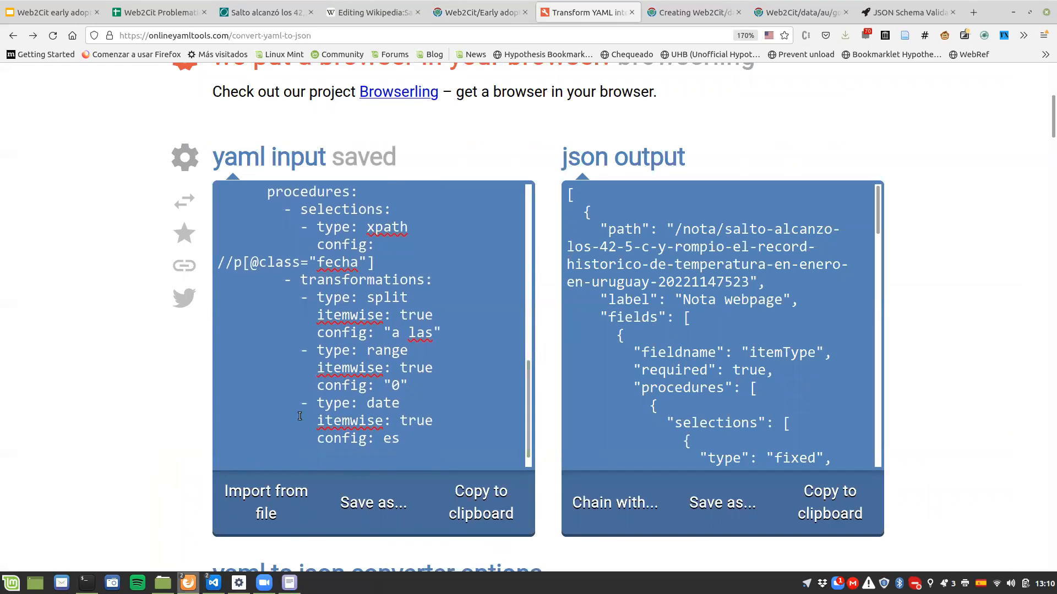
pyautogui.scroll(4, 299, 414)
pyautogui.scroll(-2, 299, 415)
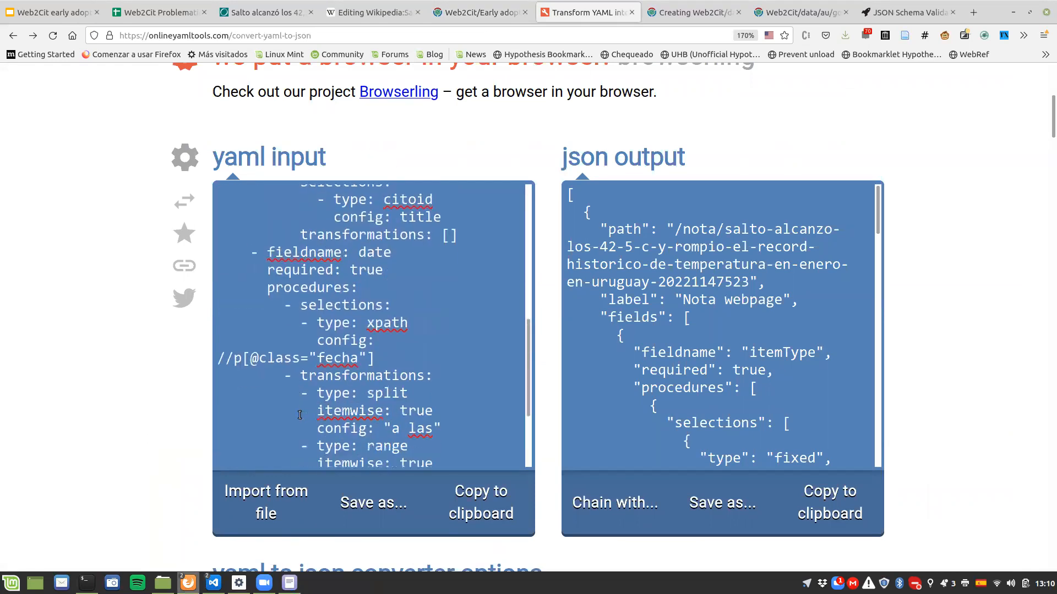
pyautogui.scroll(-3, 300, 415)
pyautogui.write('-')
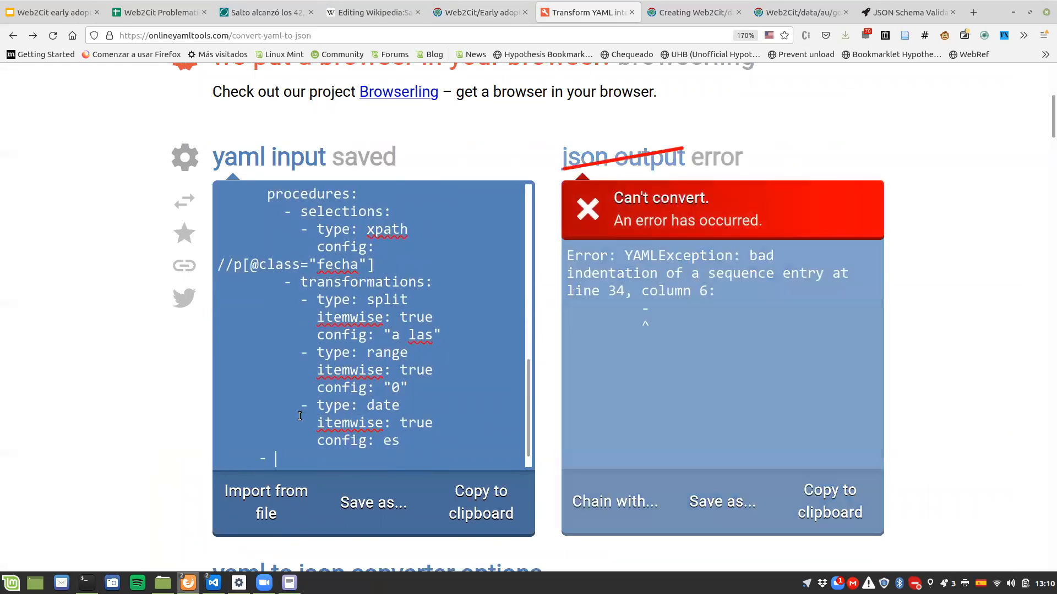
# Step: Replace the misindented empty list item at the end of the YAML with one aligned to the fieldname entries
pyautogui.scroll(2, 299, 415)
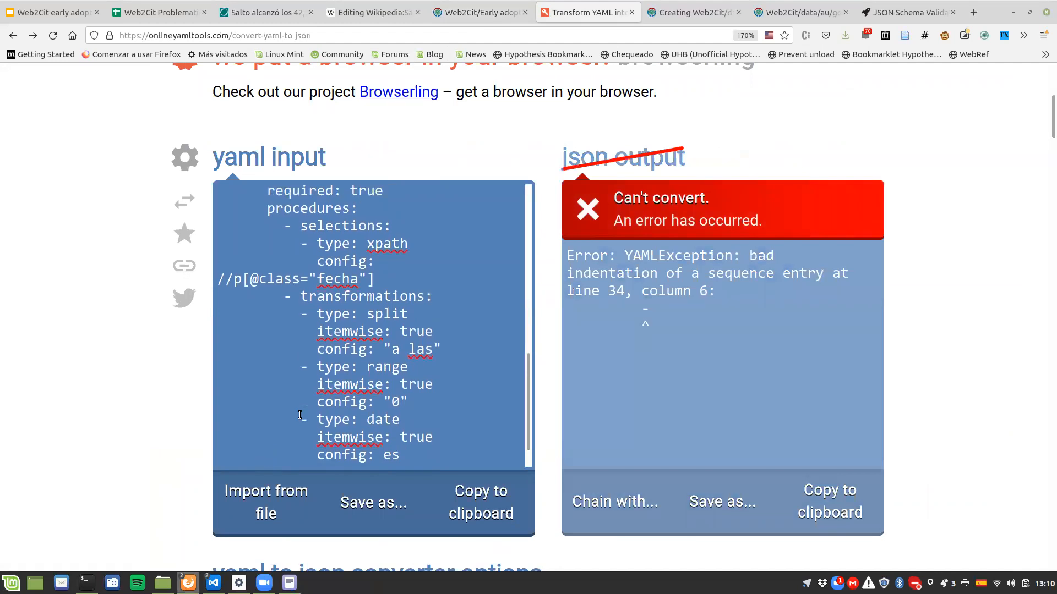
pyautogui.scroll(-3, 300, 415)
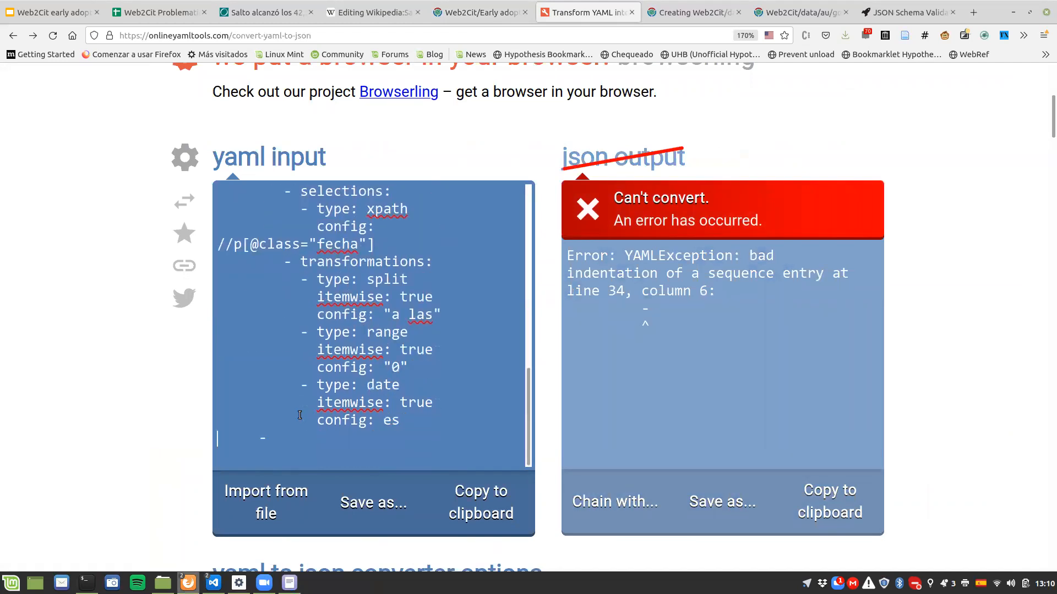
pyautogui.scroll(4, 300, 415)
pyautogui.click(253, 333)
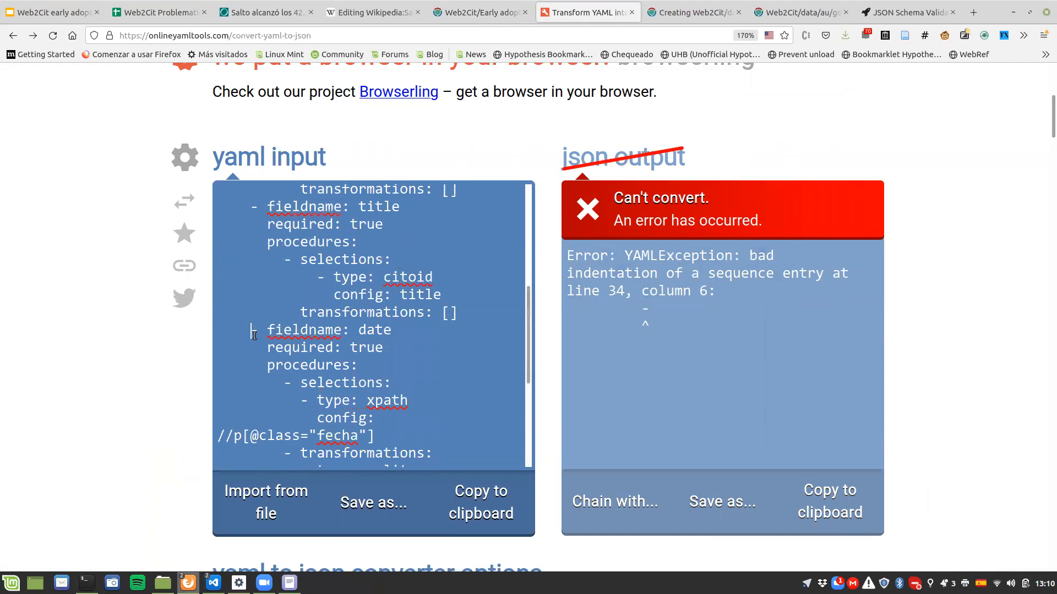
pyautogui.hotkey('shift', 'Home')
pyautogui.scroll(-4, 255, 336)
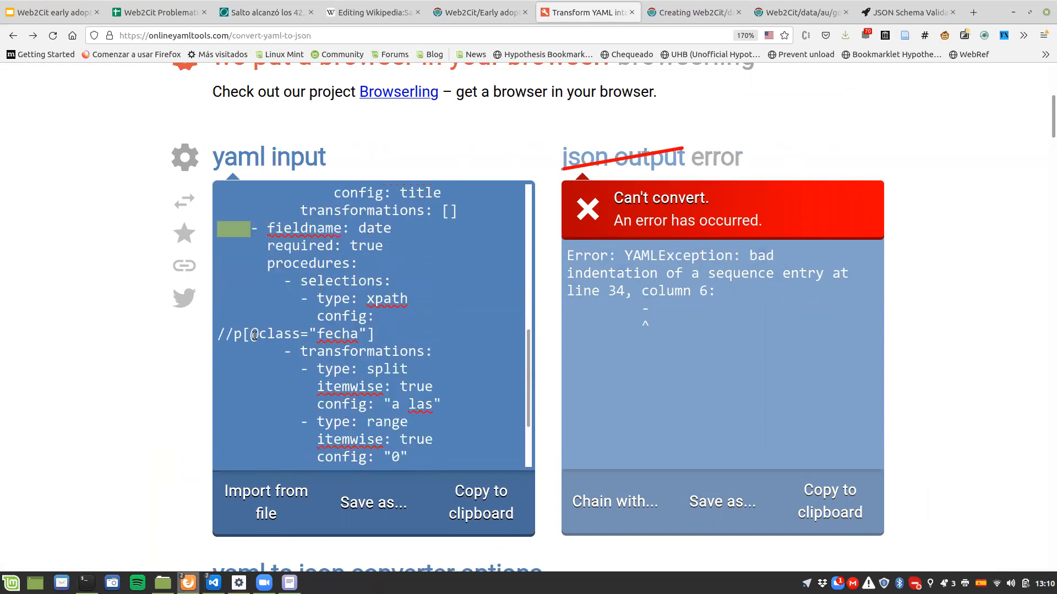
pyautogui.tripleClick(235, 445)
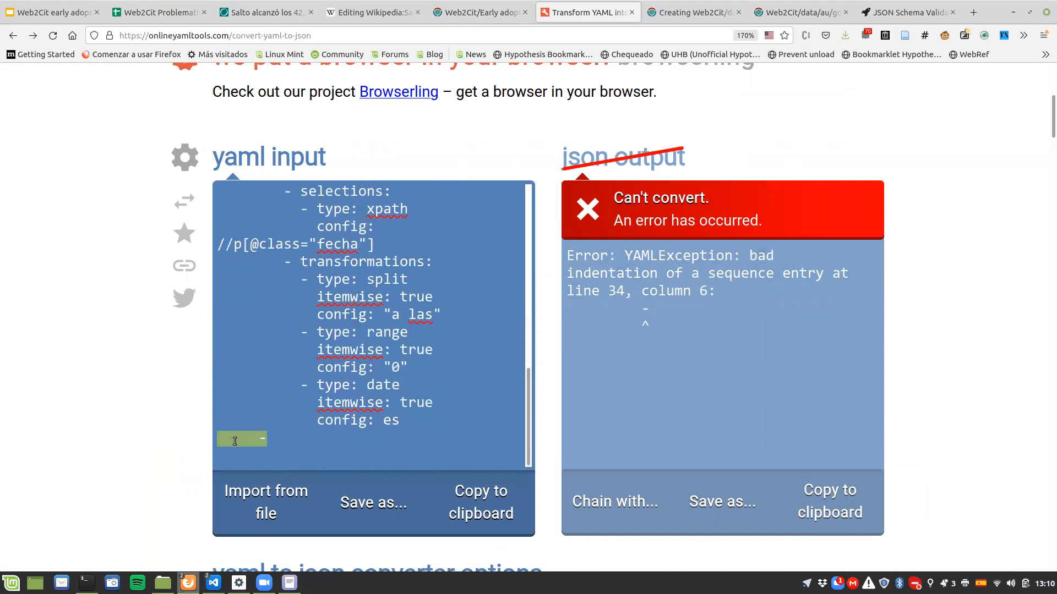
pyautogui.press('BackSpace')
pyautogui.write('- ')
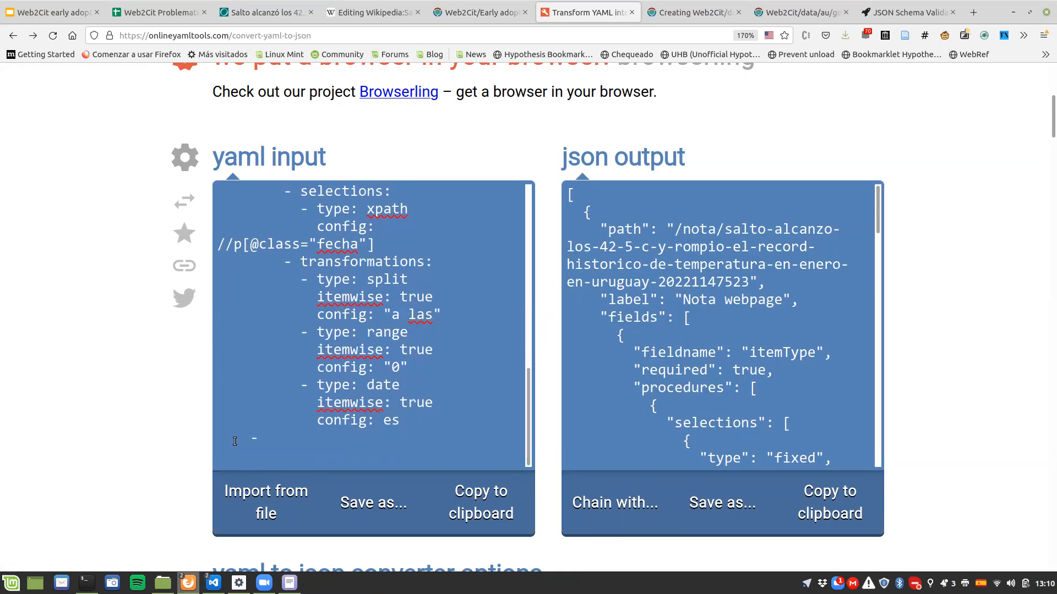
pyautogui.write('fieldname: publise')
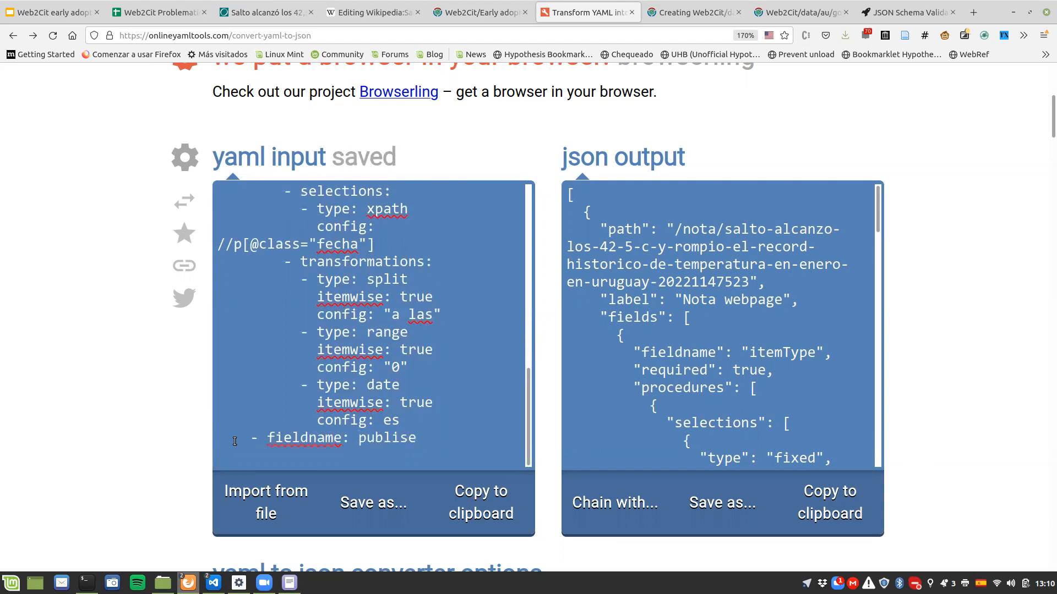
# Step: Set the new item's fieldname to publishedIn and its required value to true
pyautogui.press('BackSpace')
pyautogui.write('hedIn')
pyautogui.press('Return')
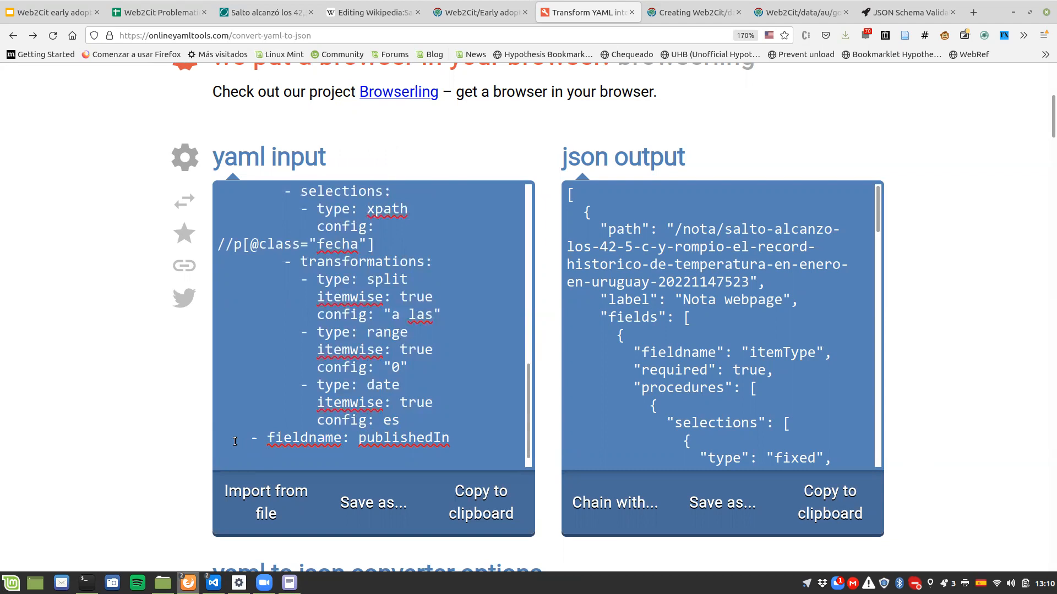
pyautogui.write('reqruie')
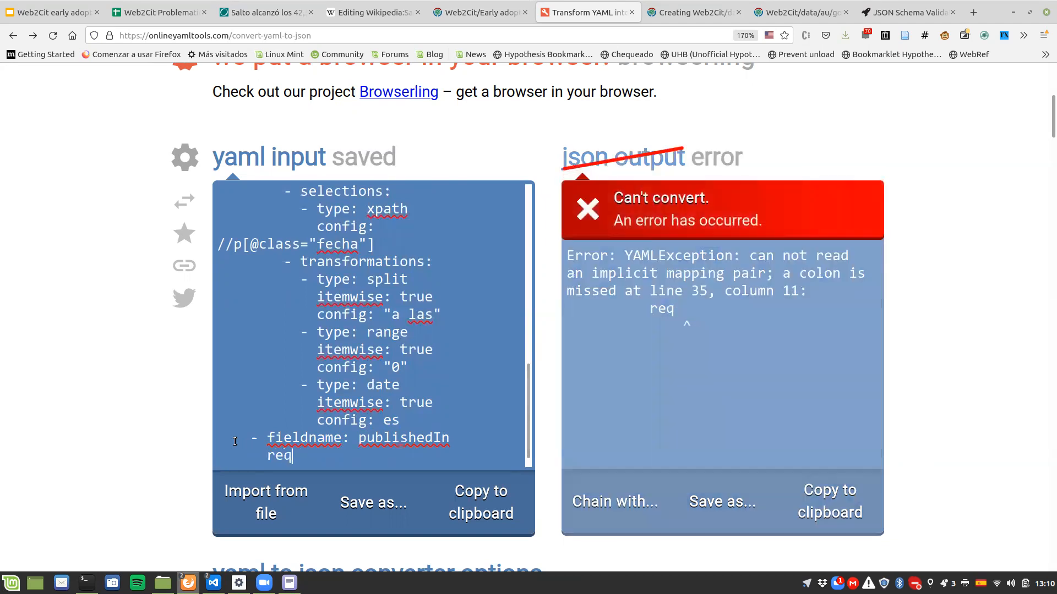
pyautogui.press('BackSpace')
pyautogui.press('BackSpace')
pyautogui.press('BackSpace')
pyautogui.press('BackSpace')
pyautogui.write('uired: true')
pyautogui.press('Return')
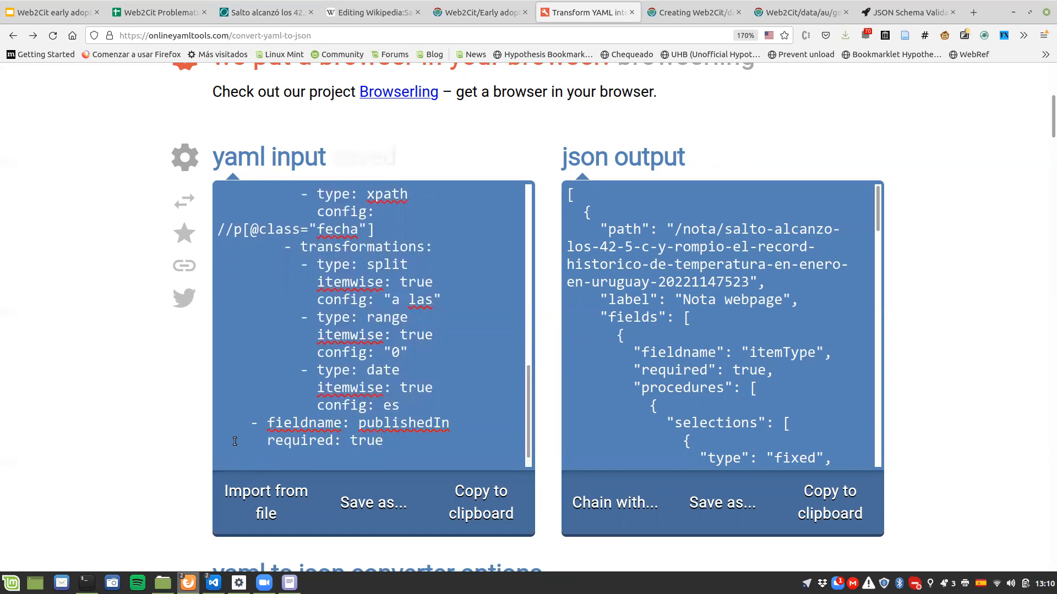
# Step: Add a procedures list to the publishedIn field with an item holding selections and transformations keys
pyautogui.write('procedures:')
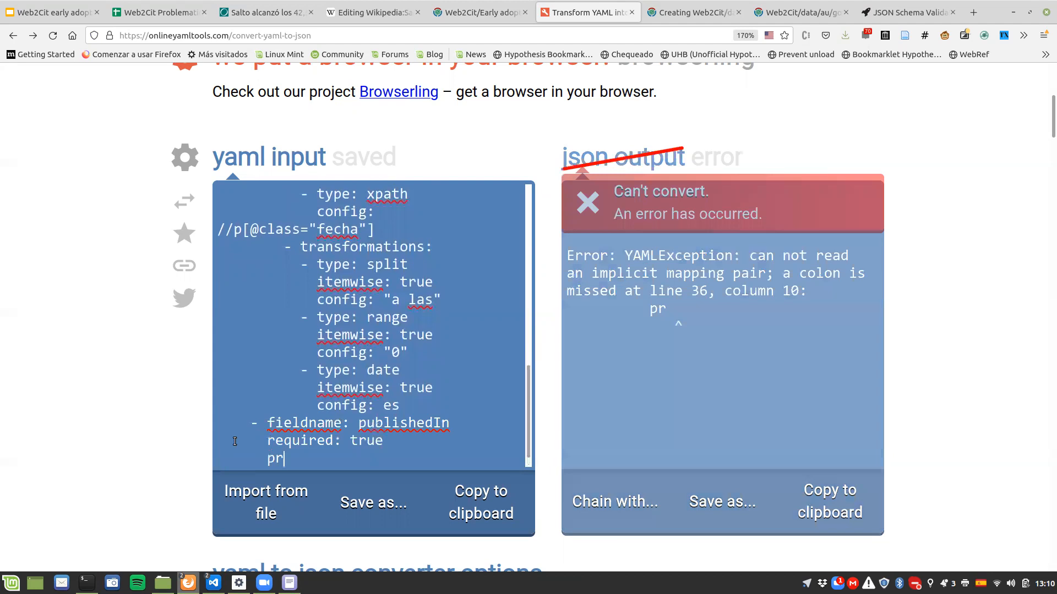
pyautogui.press('Return')
pyautogui.write('- ')
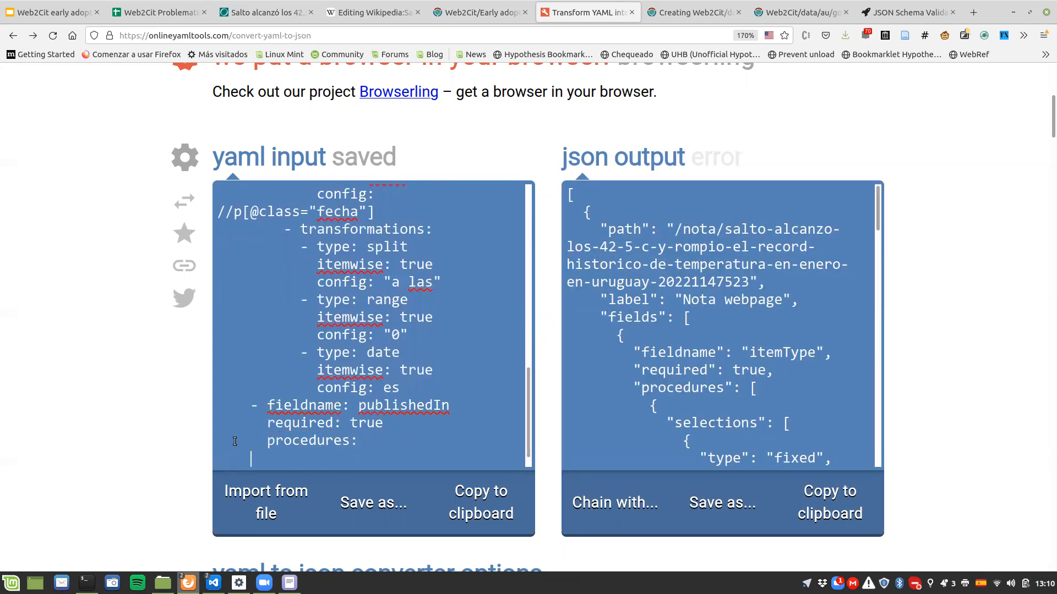
pyautogui.write('se')
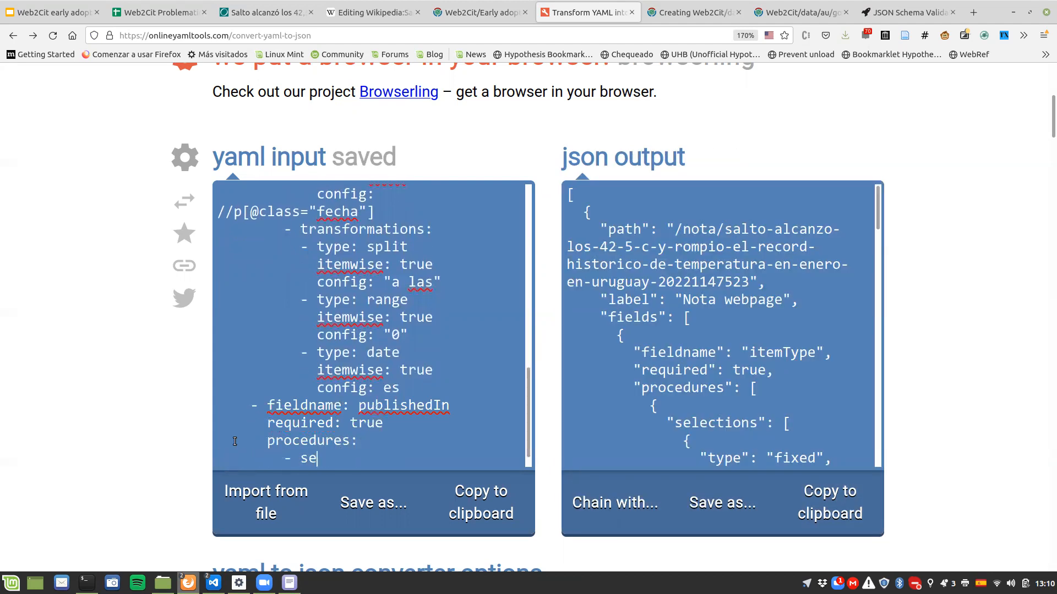
pyautogui.write('lections:')
pyautogui.press('Return')
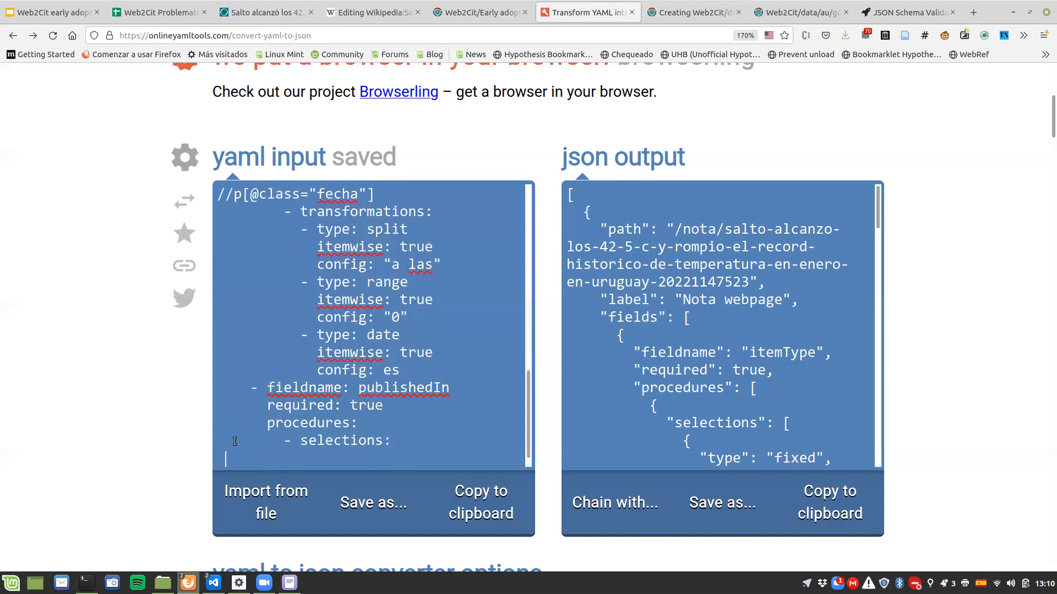
pyautogui.write('transformations:')
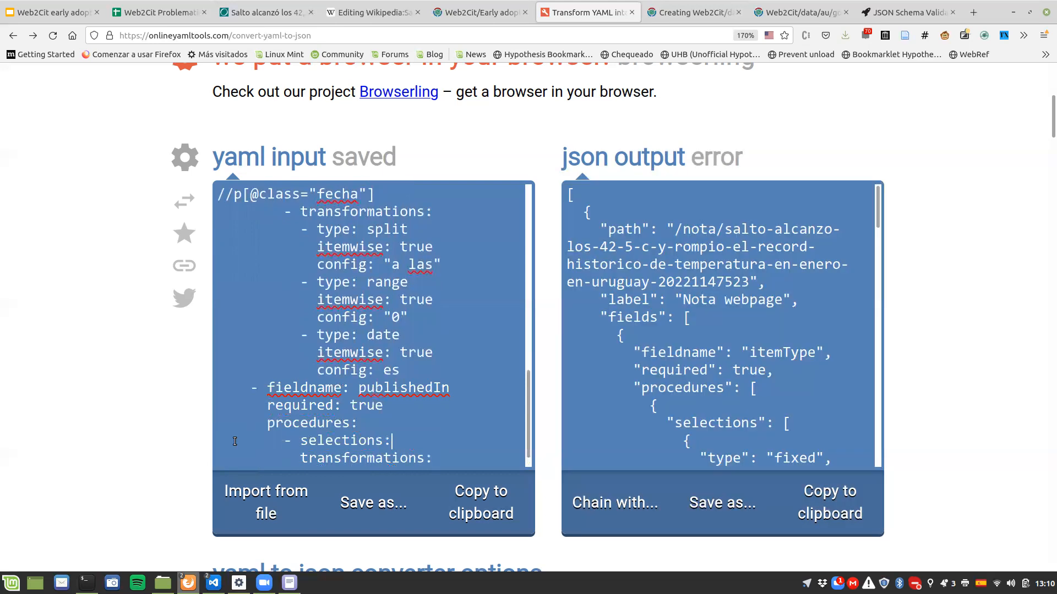
pyautogui.press('Return')
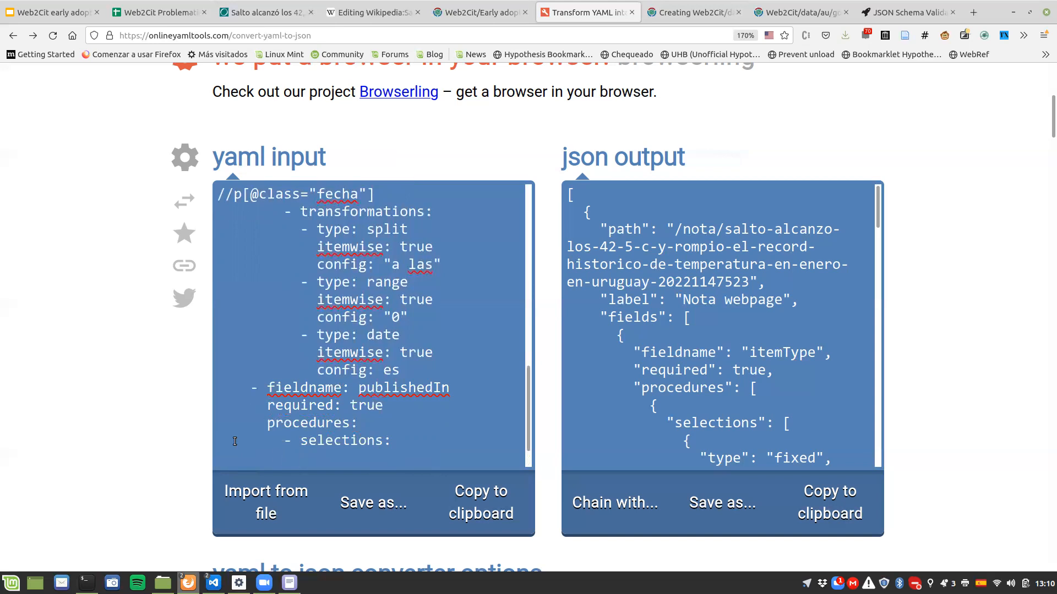
# Step: Check the publication name in the generated citation in the Wikipedia sandbox, and return to the YAML converter
pyautogui.click(374, 12)
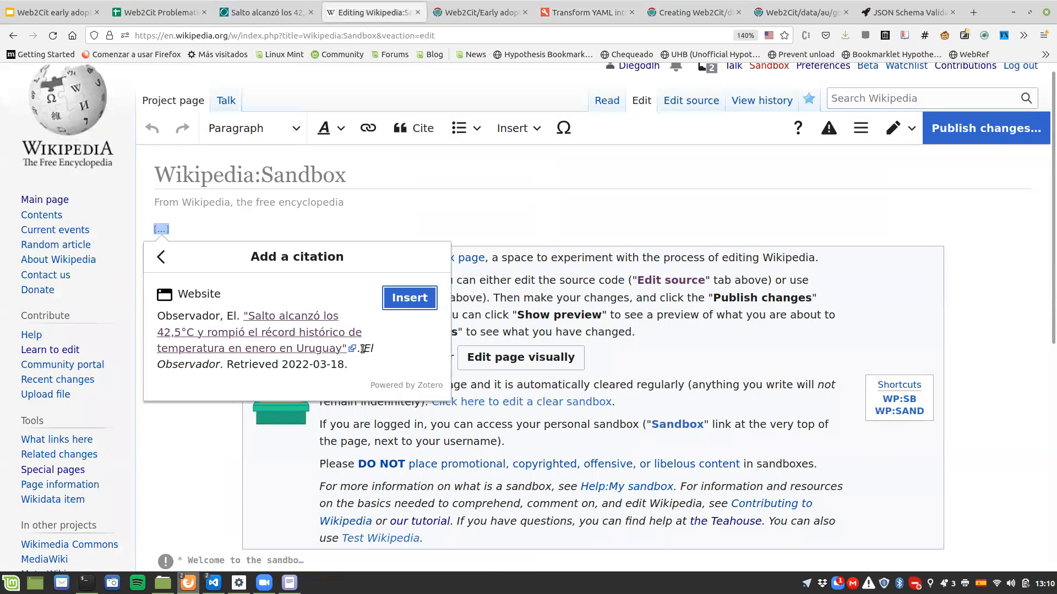
pyautogui.moveTo(366, 349); pyautogui.dragTo(222, 367)
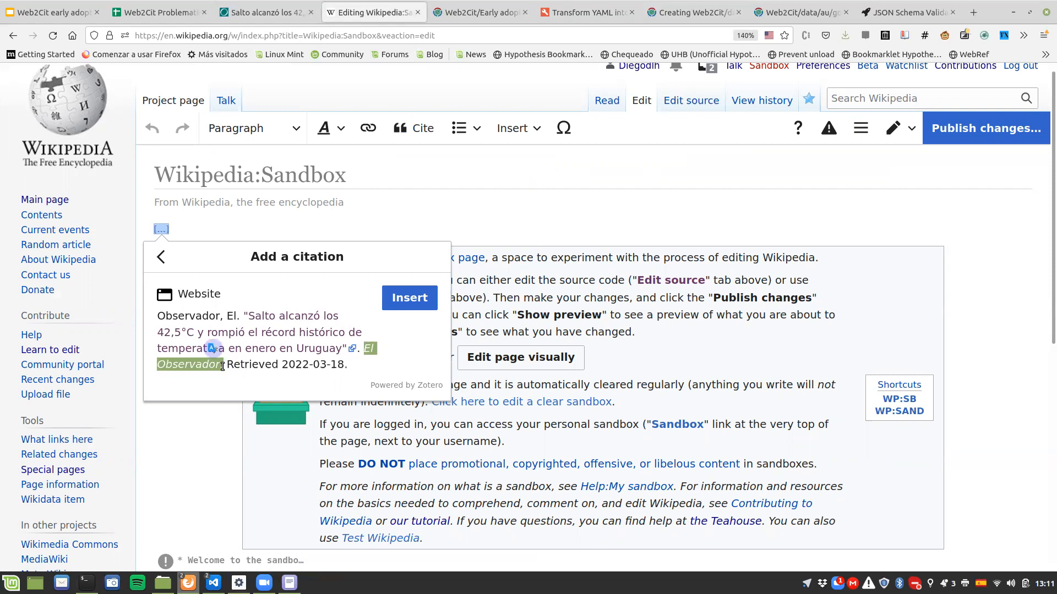
pyautogui.click(440, 16)
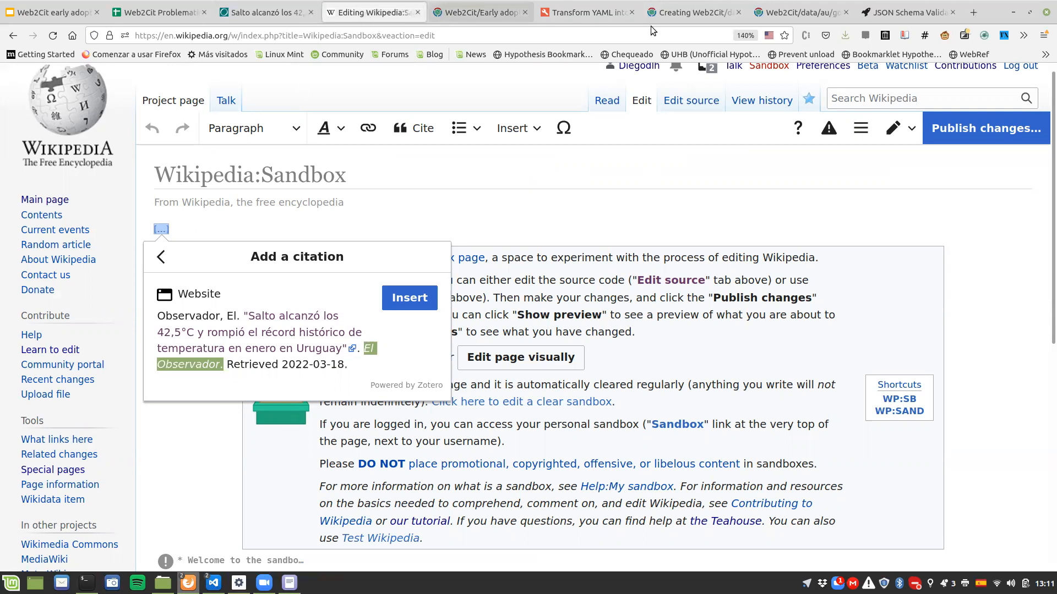
pyautogui.click(592, 7)
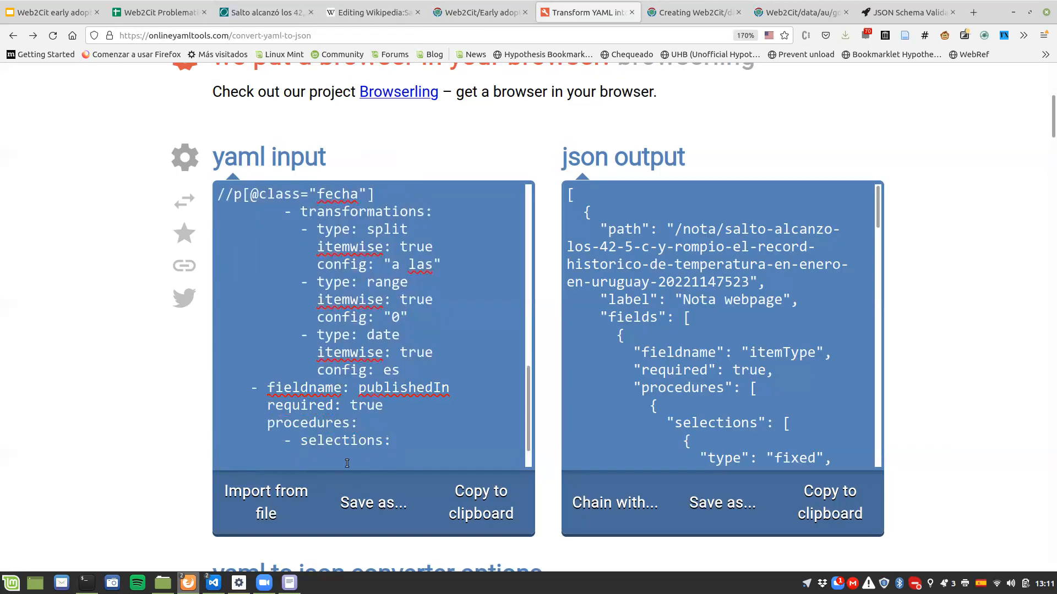
# Step: Add a citoid-type selection with an empty config key under the publishedIn field's selections
pyautogui.write('- type: citoid')
pyautogui.press('Return')
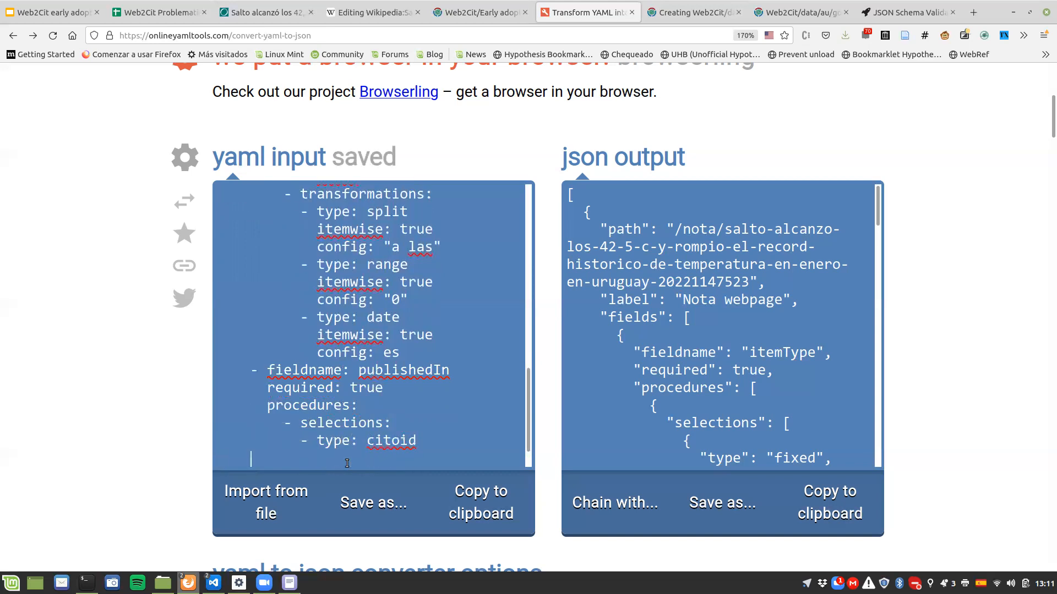
pyautogui.write('config:')
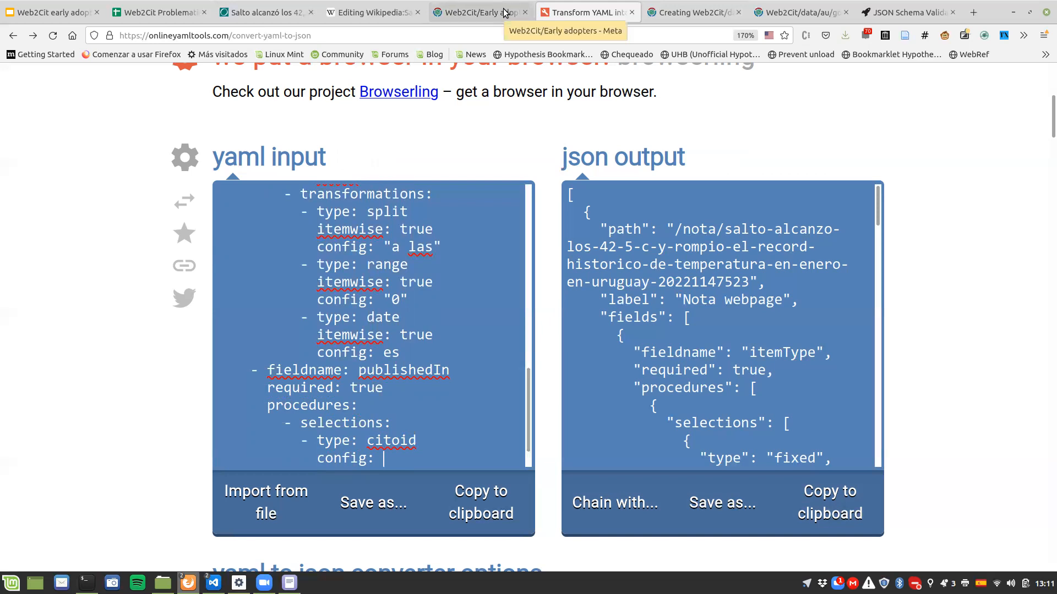
# Step: Look up the Citoid selection section in the Web2Cit documentation and open its referenced Wikimedia REST API link in a new tab
pyautogui.hotkey('ctrl', 'pageup')
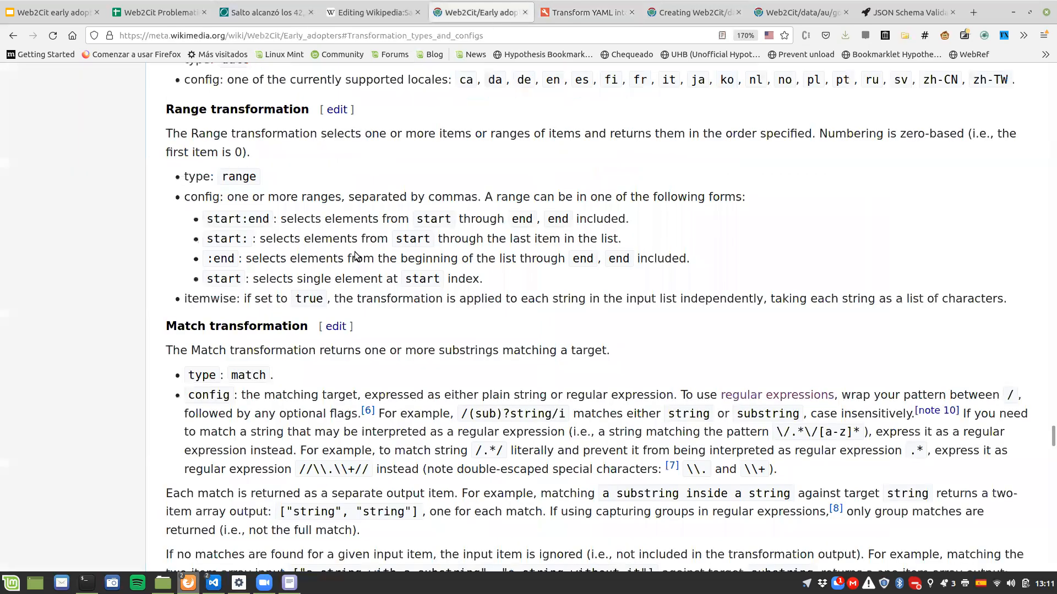
pyautogui.scroll(20, 355, 256)
pyautogui.scroll(-2, 327, 293)
pyautogui.scroll(-3, 327, 292)
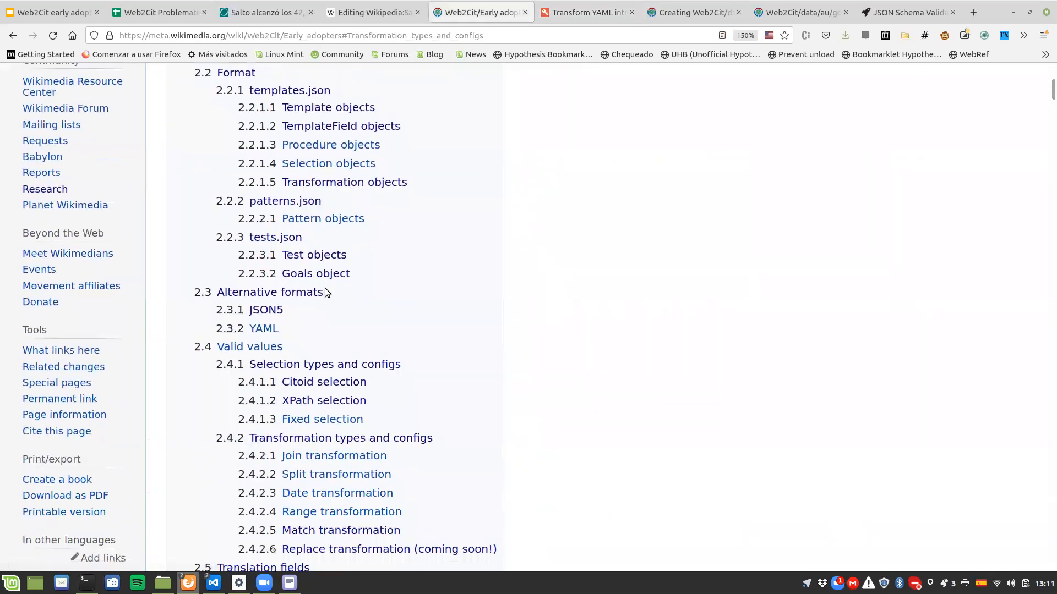
pyautogui.click(312, 384)
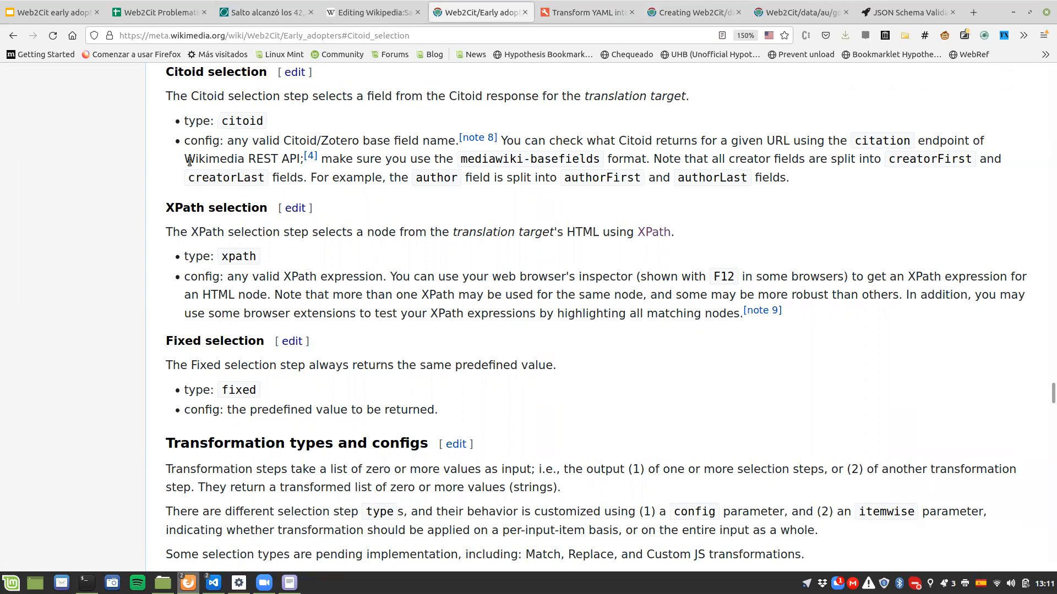
pyautogui.moveTo(308, 155)
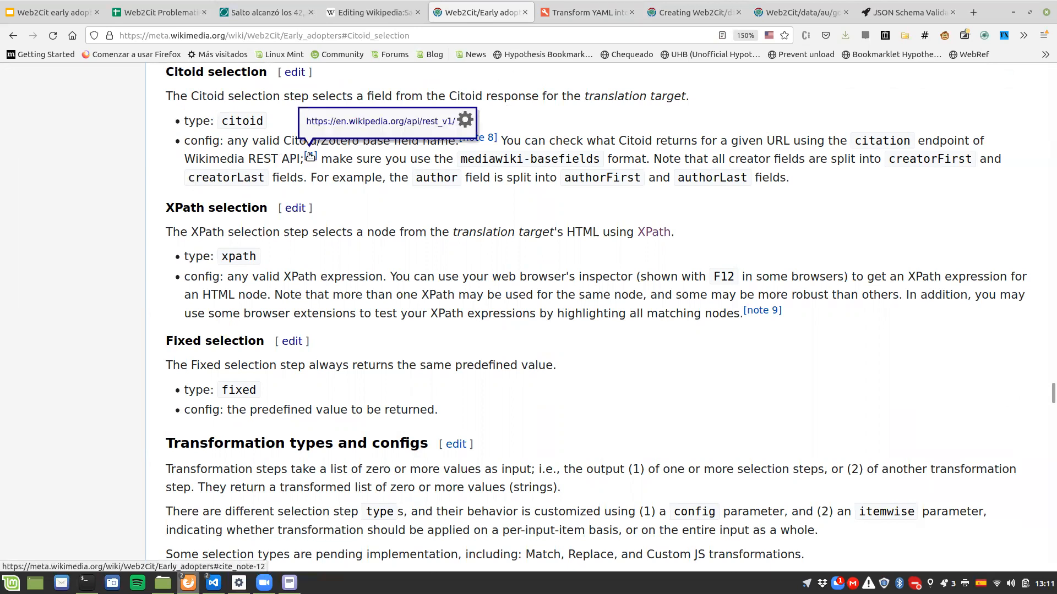
pyautogui.middleClick(342, 121)
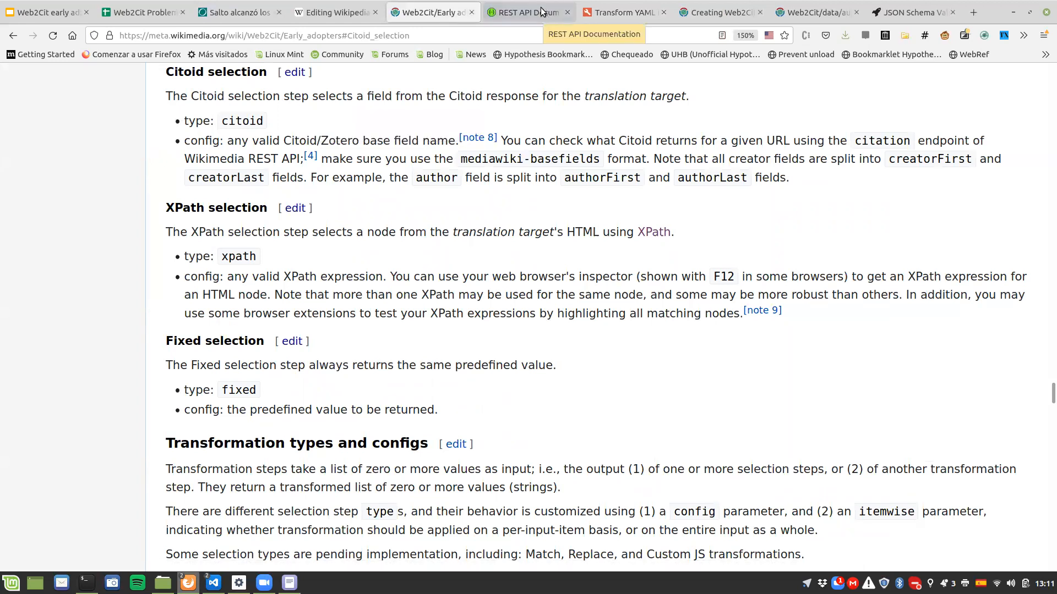
# Step: Expand the Citation endpoint /data/citation/{format}/{query} in the REST API documentation and enable trying it out
pyautogui.hotkey('ctrl', 'Tab')
pyautogui.scroll(-3, 329, 309)
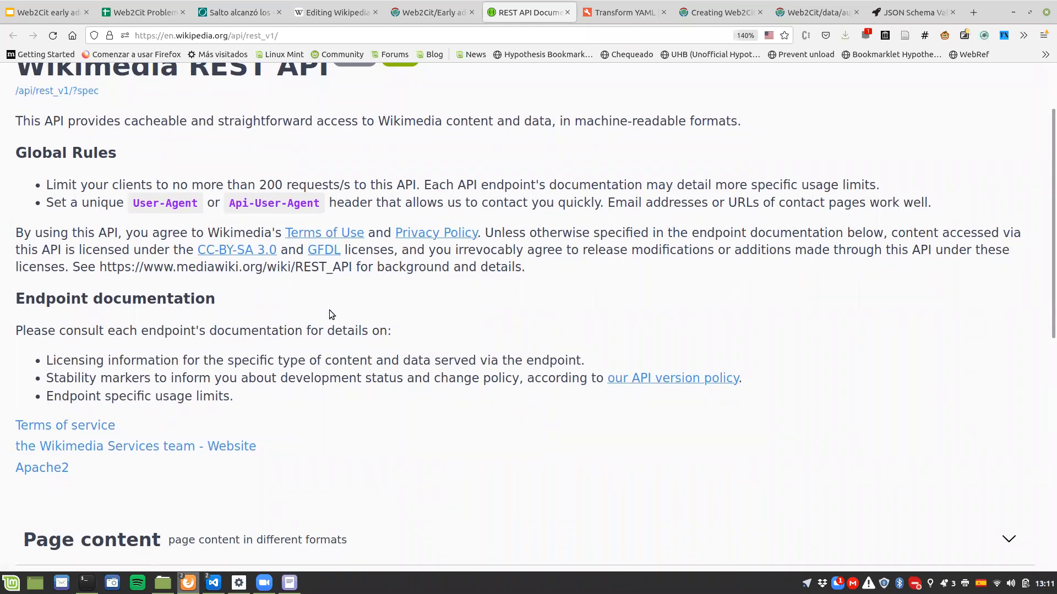
pyautogui.scroll(-3, 330, 311)
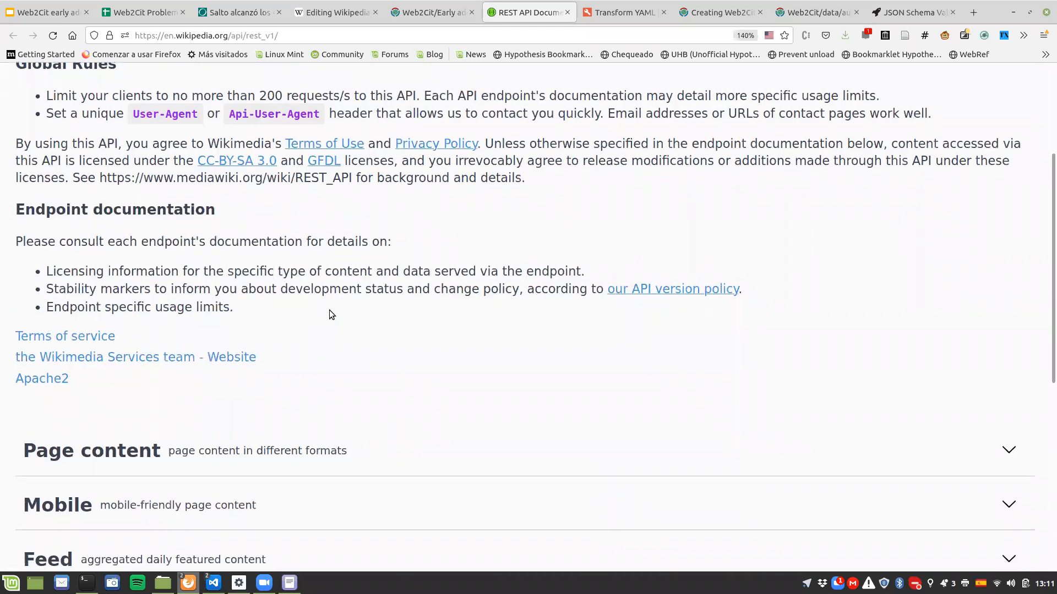
pyautogui.scroll(-12, 329, 312)
pyautogui.click(178, 372)
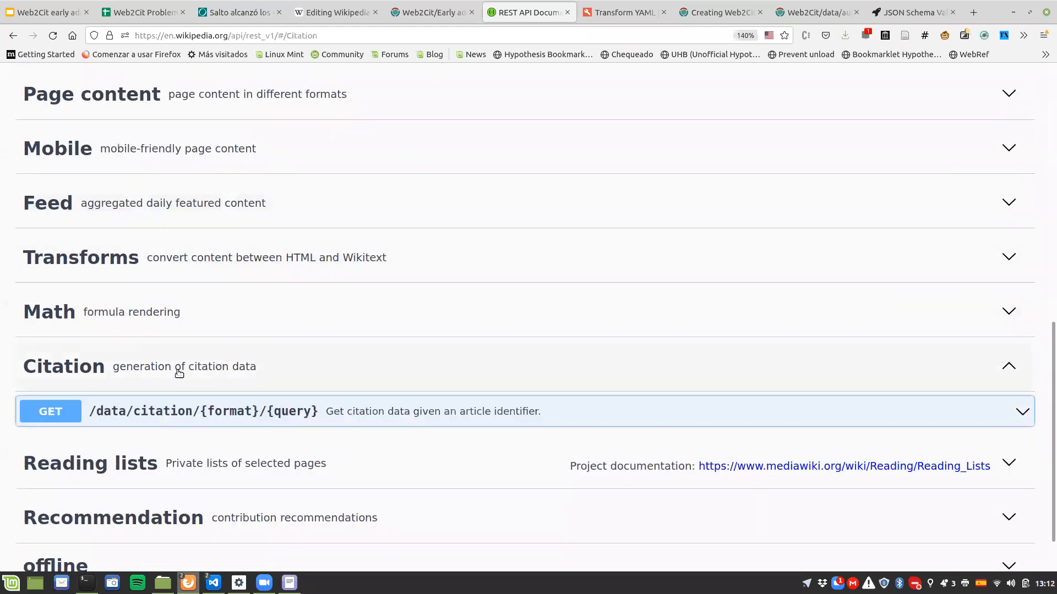
pyautogui.scroll(-2, 154, 416)
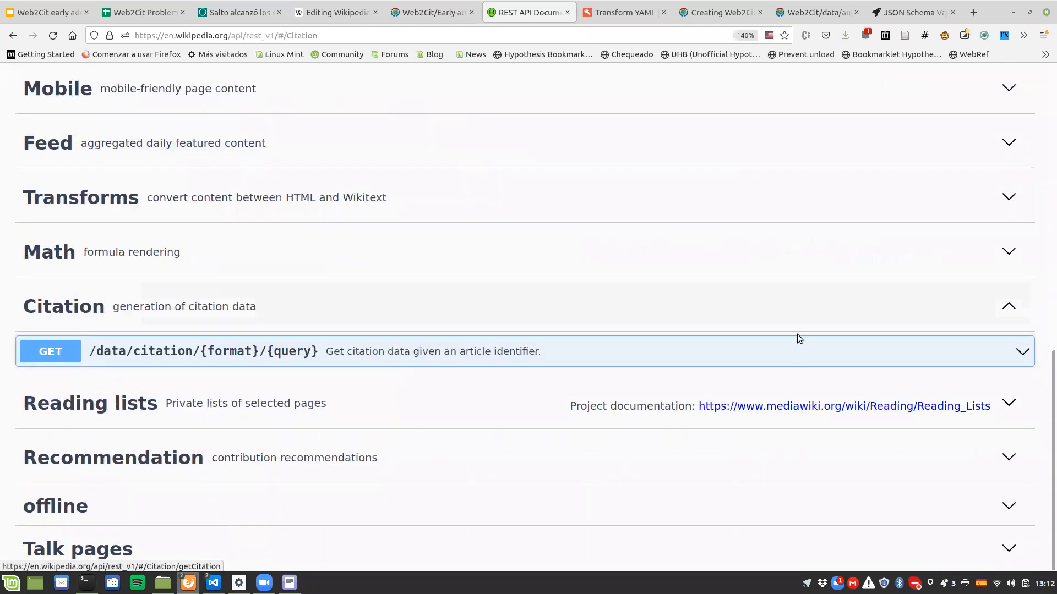
pyautogui.click(632, 355)
pyautogui.scroll(-3, 591, 348)
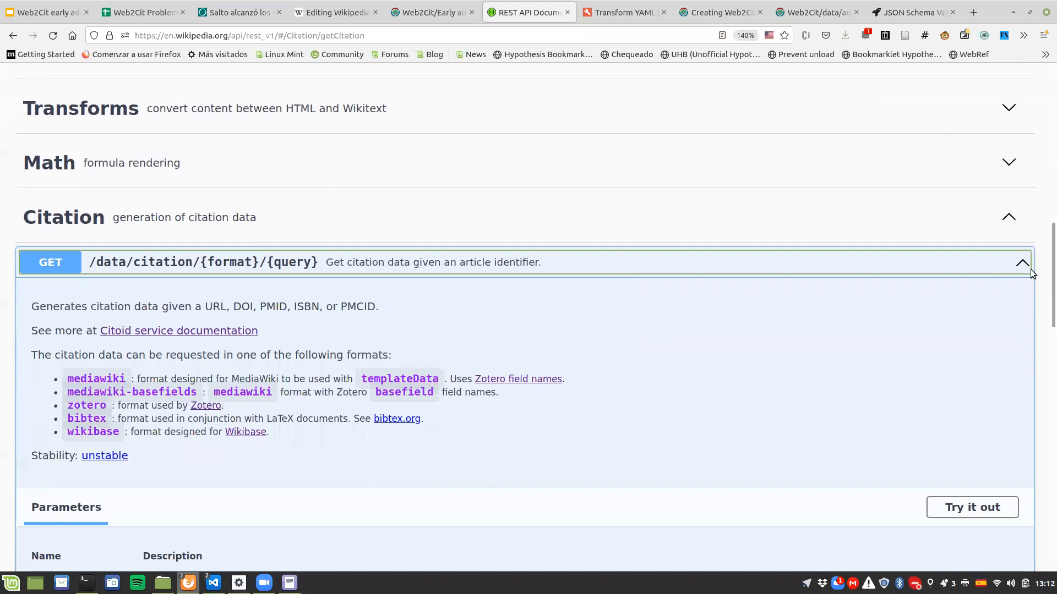
pyautogui.scroll(-3, 1019, 323)
pyautogui.click(974, 422)
# Step: Paste the El Observador article's URL as the citation query and execute the request in mediawiki format
pyautogui.scroll(-3, 808, 312)
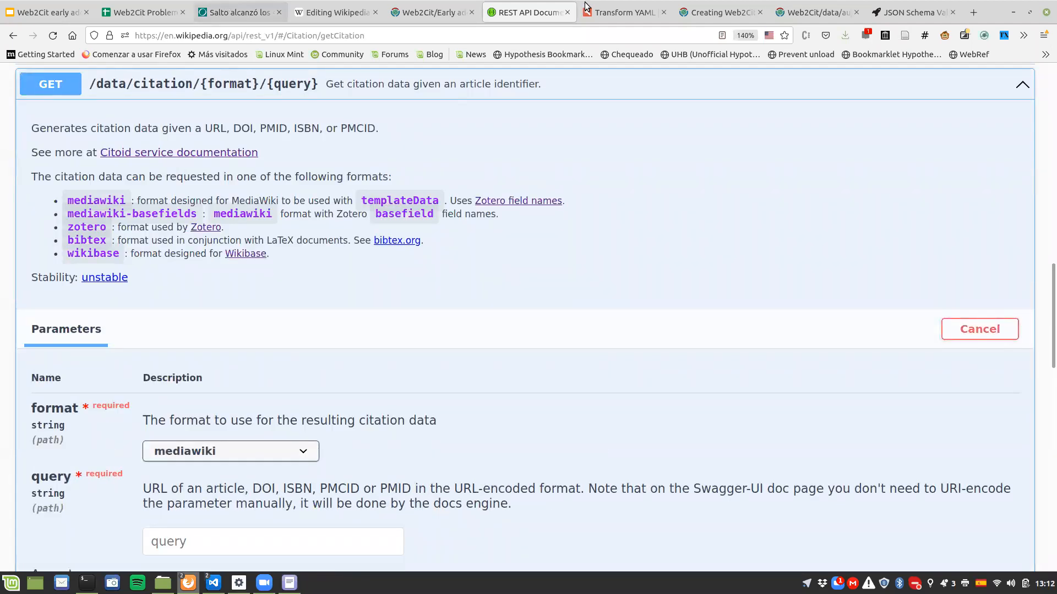
pyautogui.scroll(-5, 285, 275)
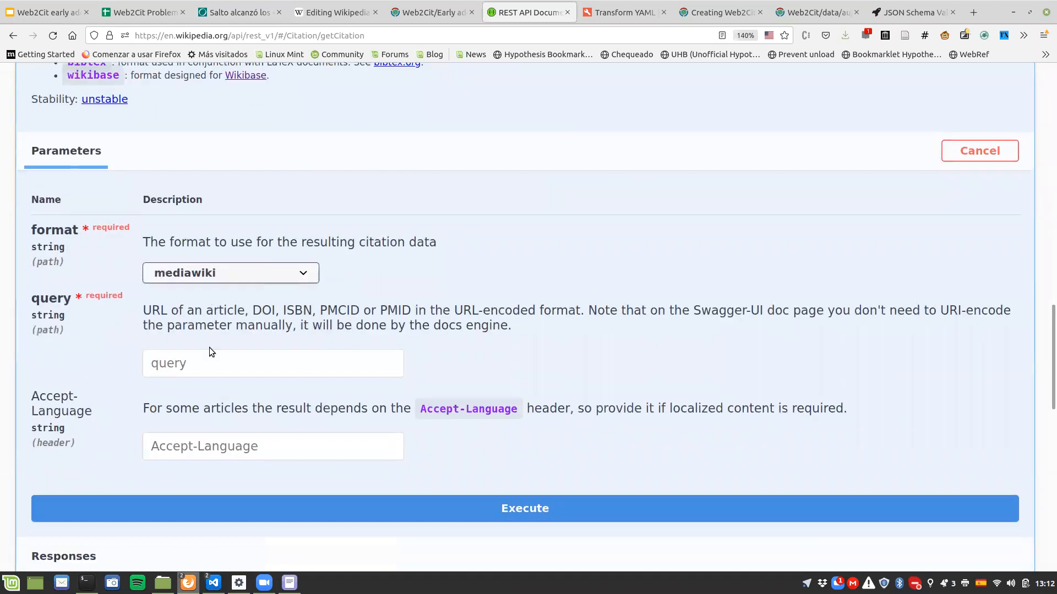
pyautogui.click(213, 359)
pyautogui.hotkey('ctrl', 'v')
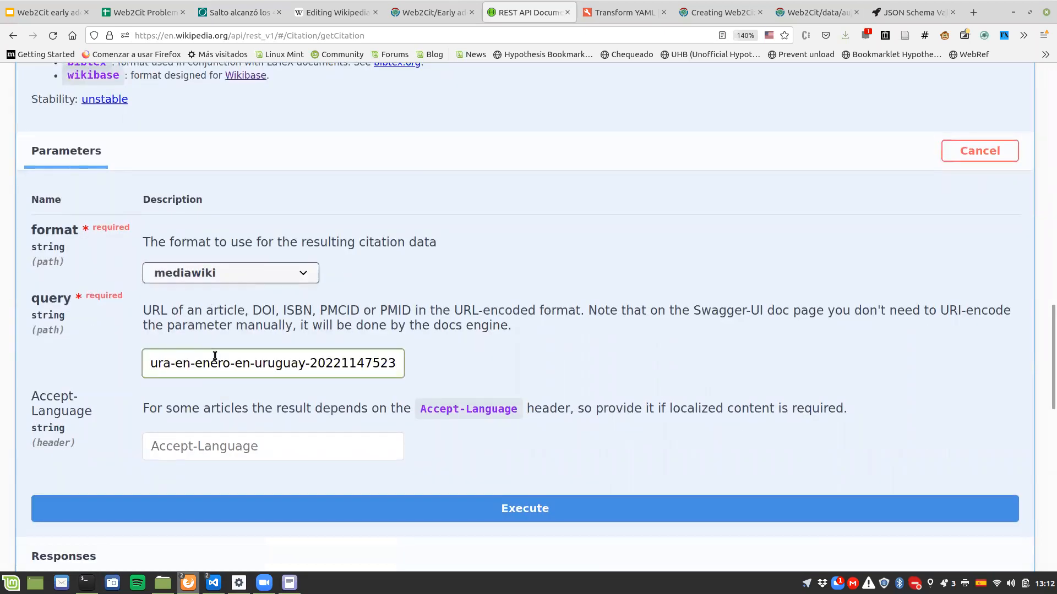
pyautogui.scroll(-2, 870, 246)
pyautogui.click(512, 420)
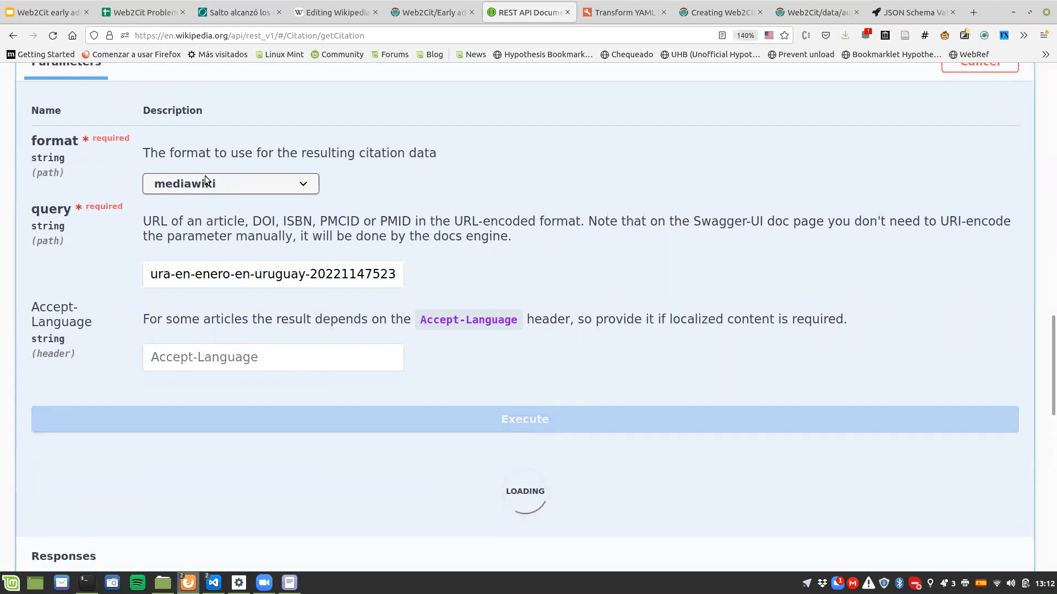
# Step: Change the citation output format to mediawiki-basefields and execute the request again for the same article URL
pyautogui.click(204, 184)
pyautogui.click(194, 231)
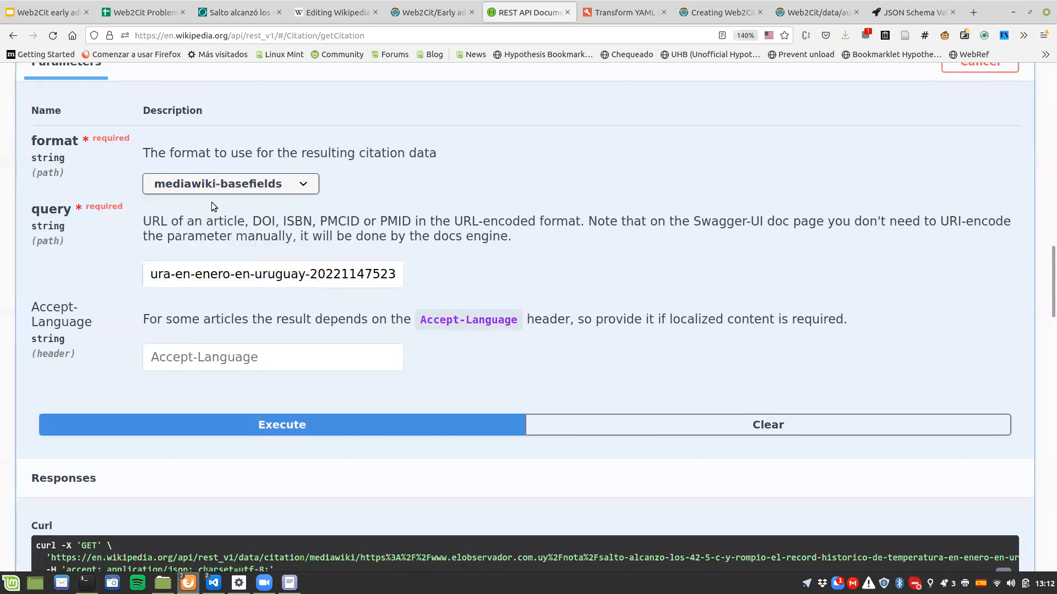
pyautogui.click(333, 422)
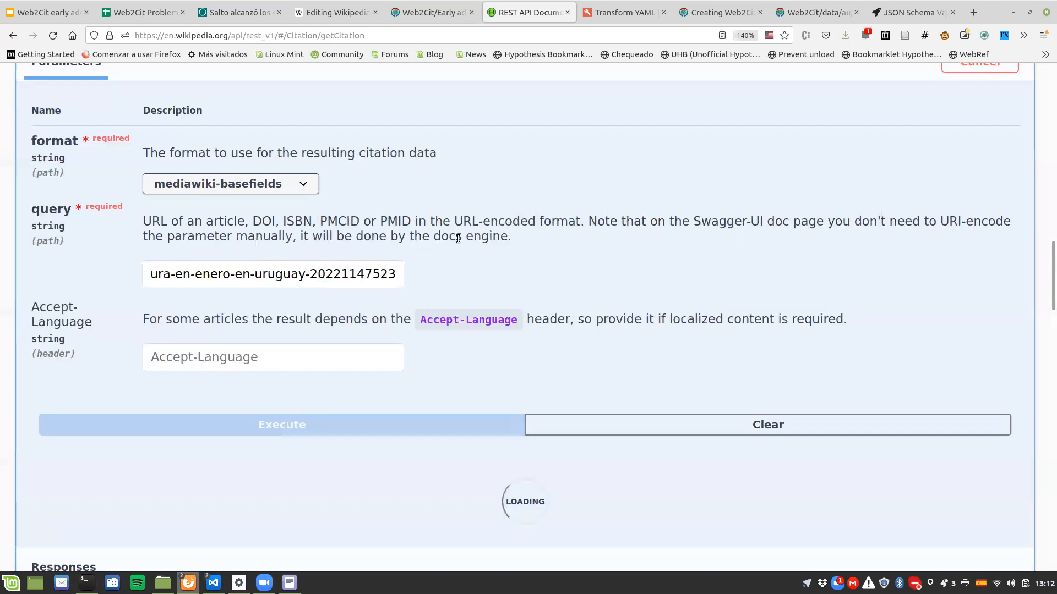
# Step: Copy the publicationTitle field name from the citation response body into the publishedIn field's empty Citoid selection config in the YAML input
pyautogui.scroll(-1, 245, 358)
pyautogui.scroll(-5, 244, 358)
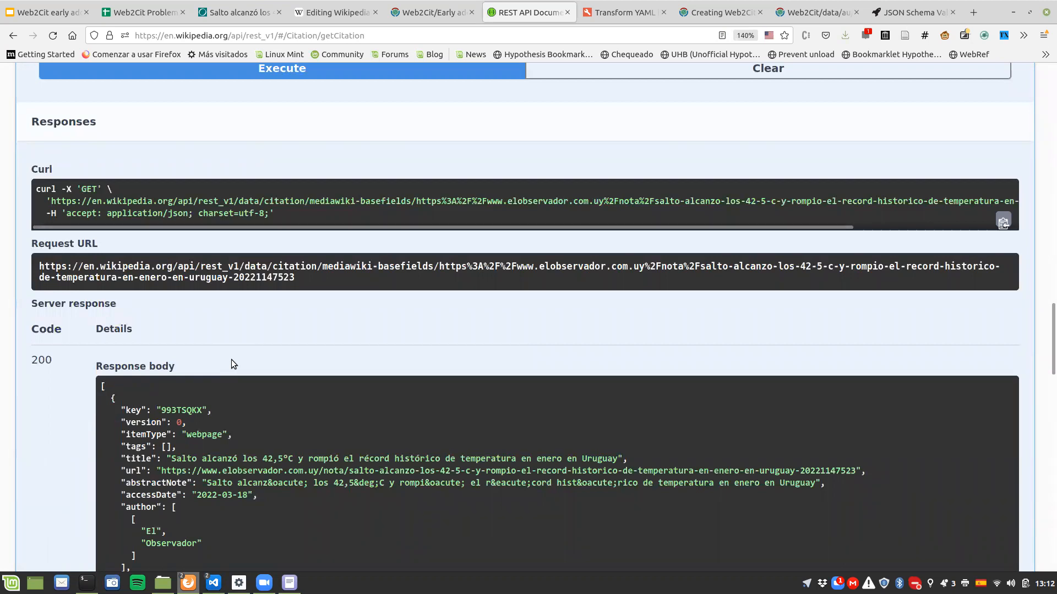
pyautogui.scroll(-3, 231, 359)
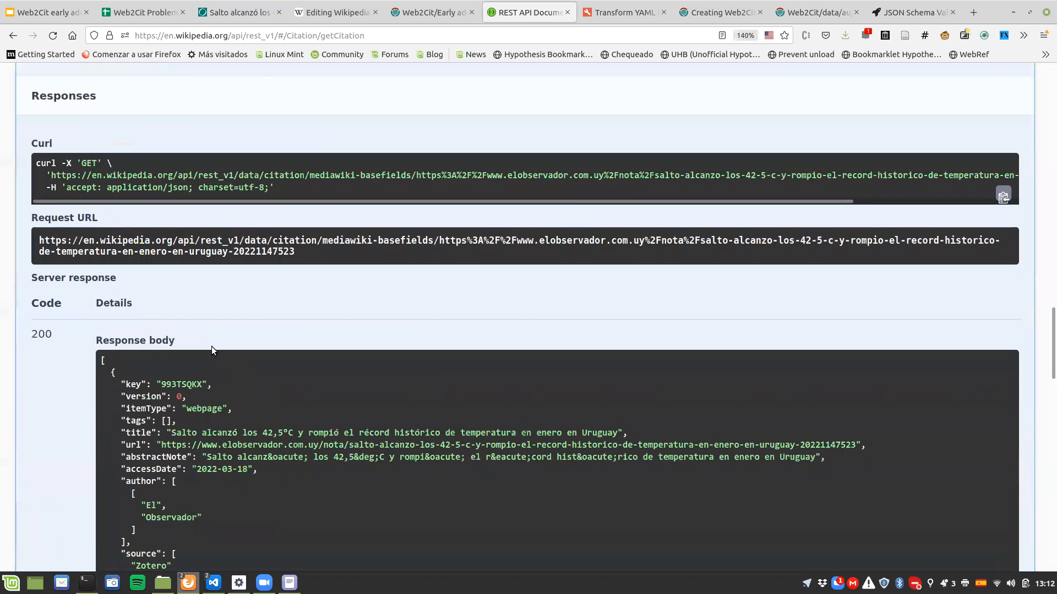
pyautogui.moveTo(227, 438); pyautogui.dragTo(298, 438)
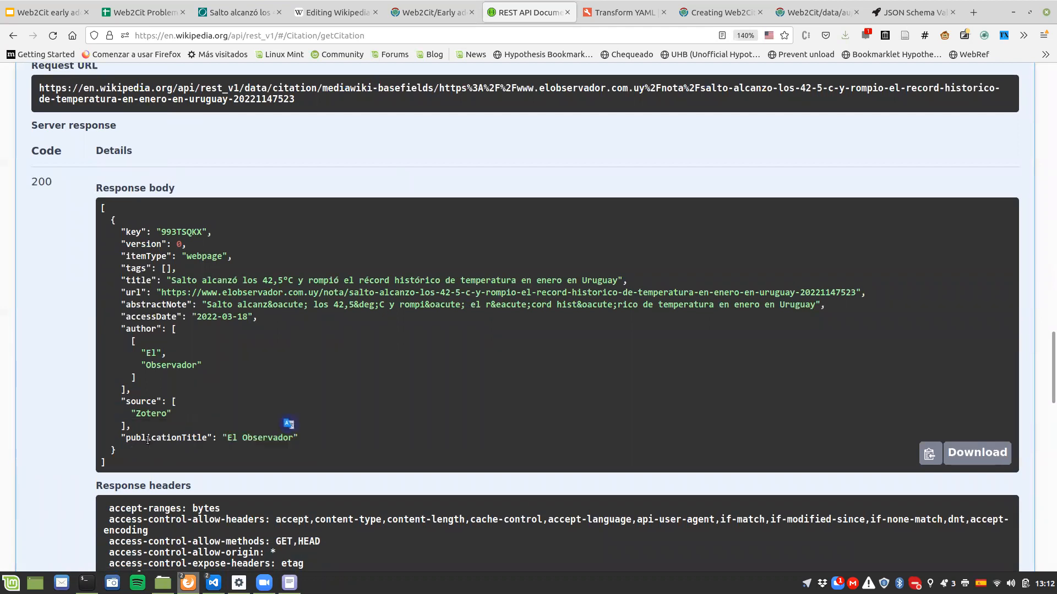
pyautogui.doubleClick(147, 438)
pyautogui.hotkey('ctrl', 'c')
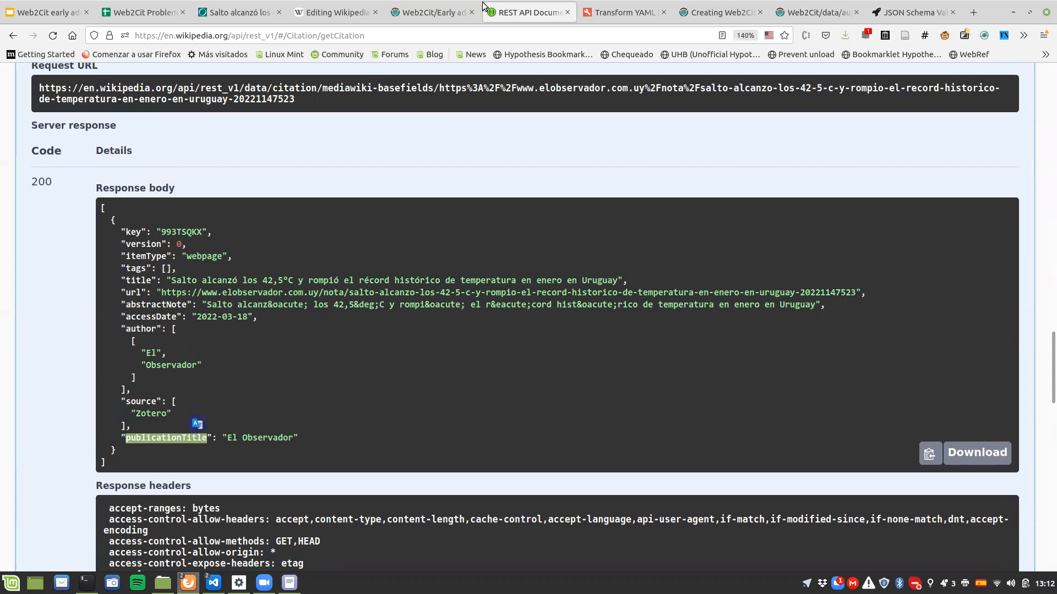
pyautogui.hotkey('ctrl', 'Tab')
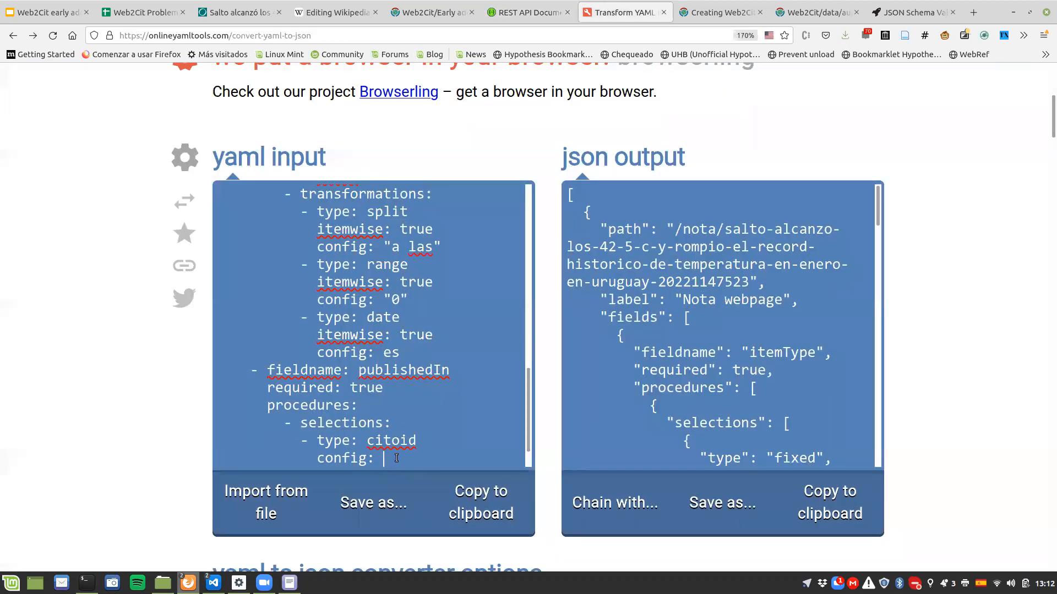
pyautogui.hotkey('ctrl', 'v')
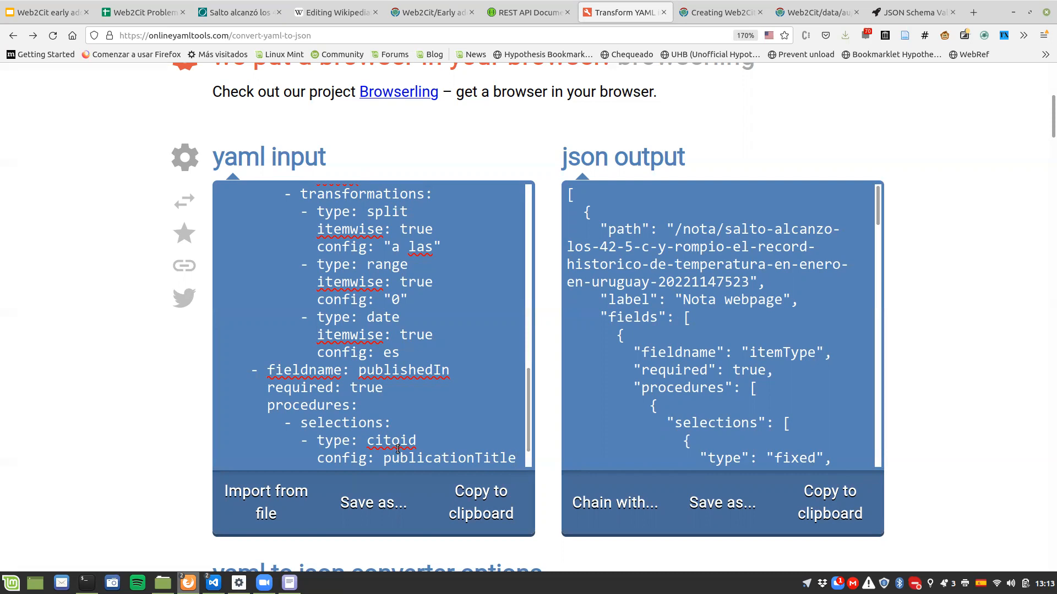
# Step: Finish the publishedIn field's procedure in the YAML input with an empty transformations list, []
pyautogui.scroll(-1, 396, 427)
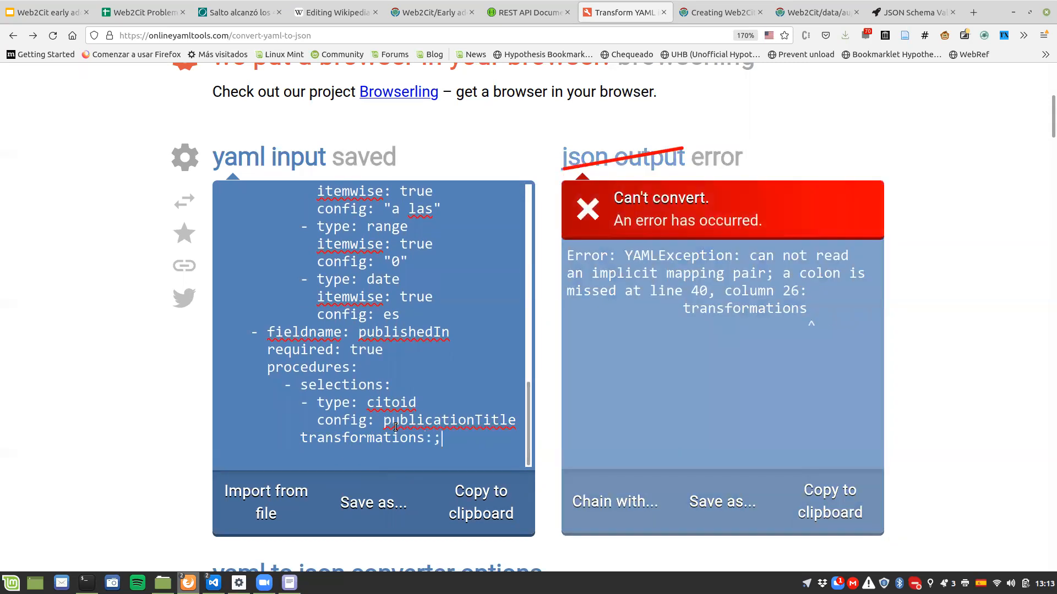
pyautogui.press('Return')
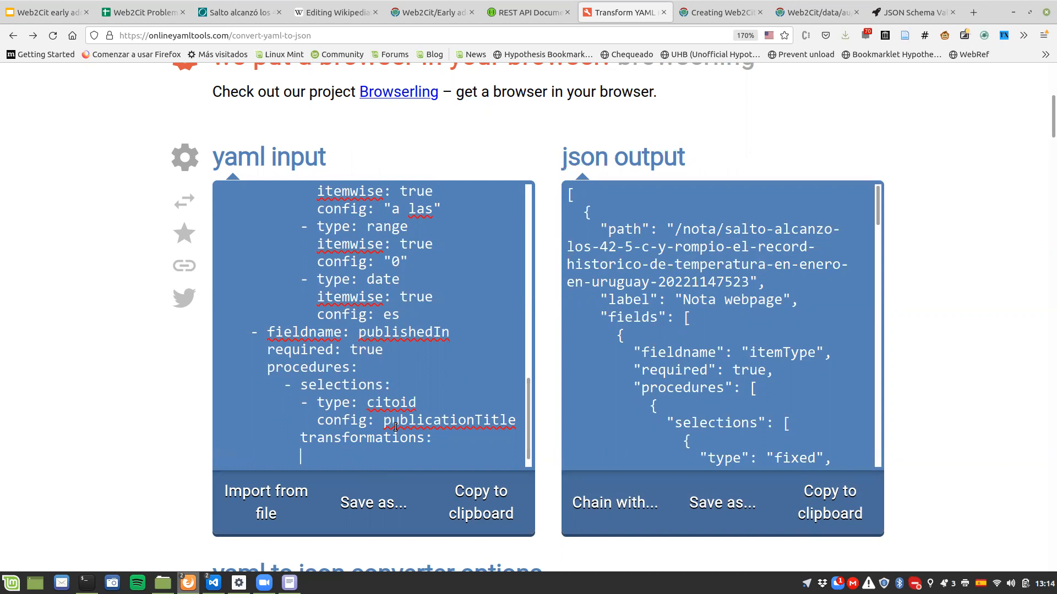
pyautogui.hotkey('shift', 'Home')
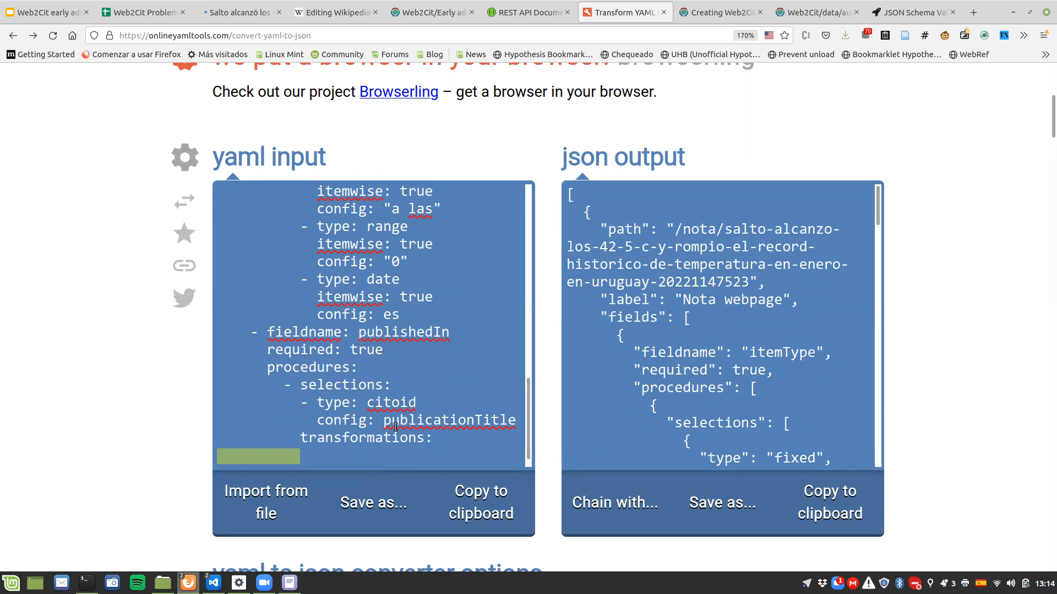
pyautogui.press('BackSpace')
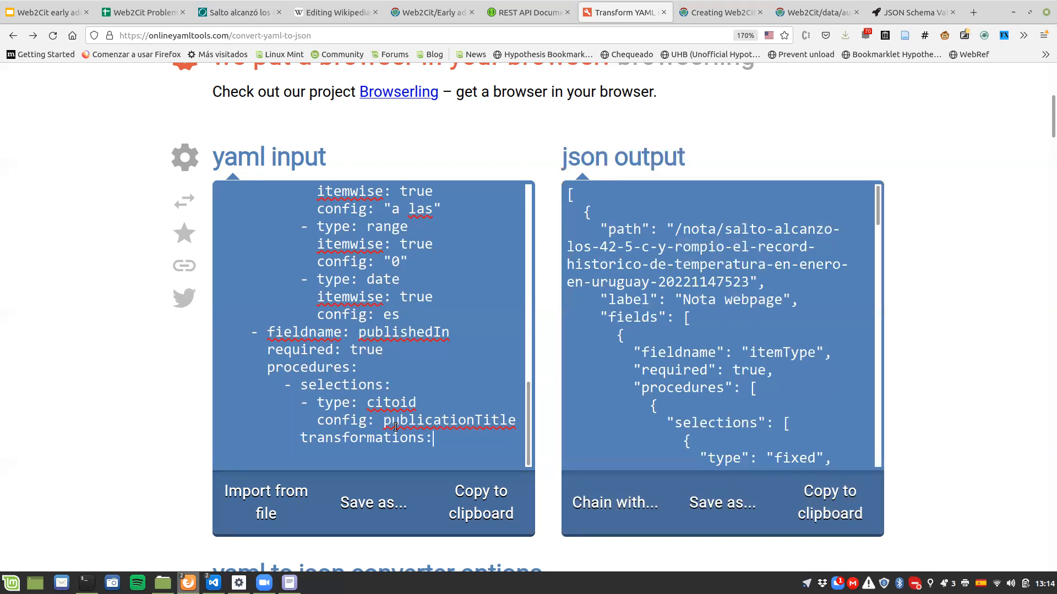
pyautogui.write('[]')
# Step: Copy the entire JSON output converted from the YAML templates
pyautogui.hotkey('ctrl', 'a')
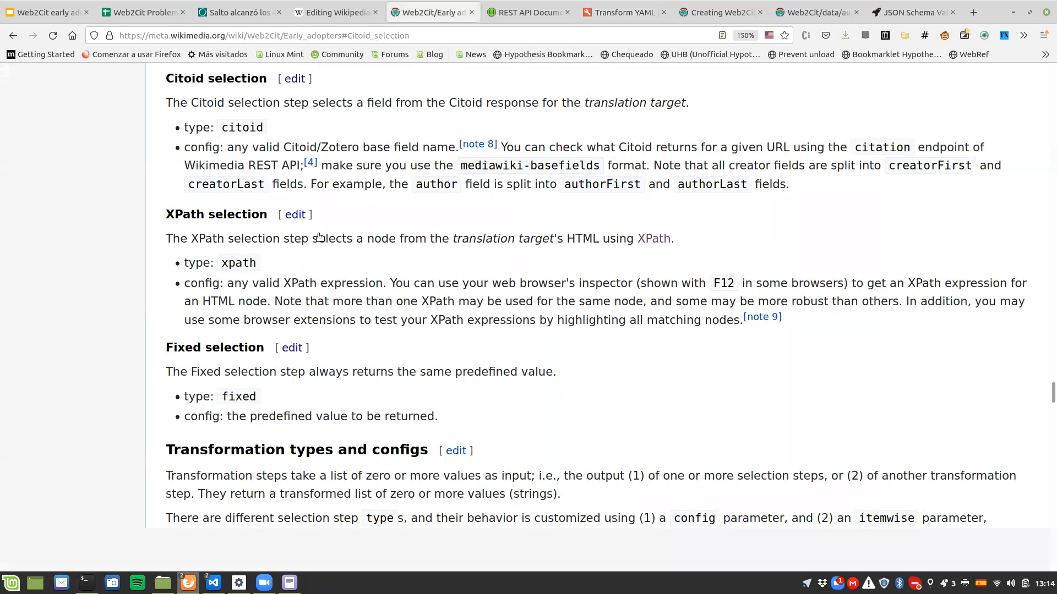
pyautogui.scroll(20, 419, 319)
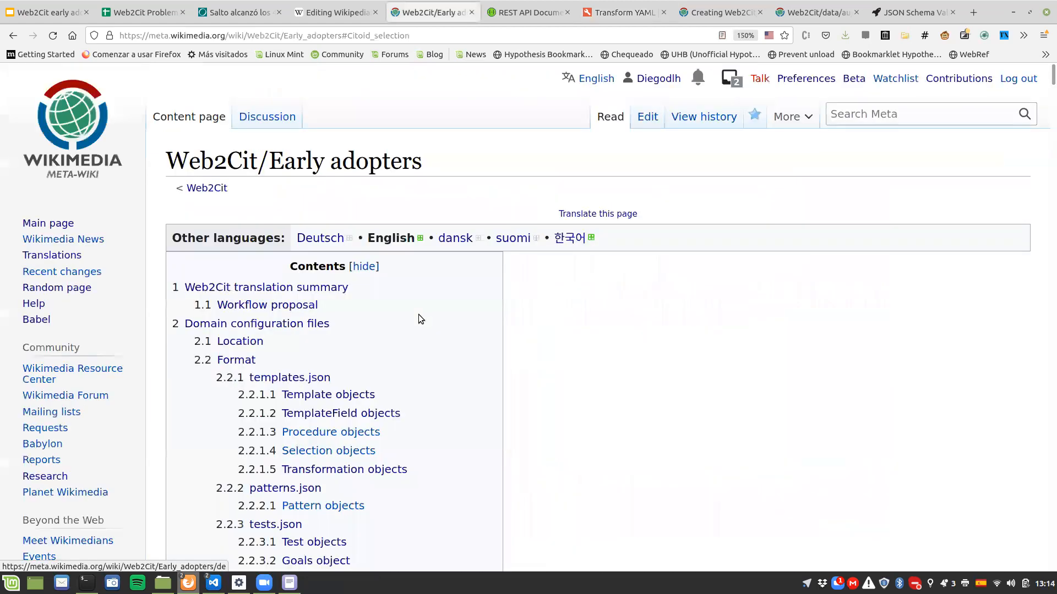
pyautogui.scroll(-2, 559, 335)
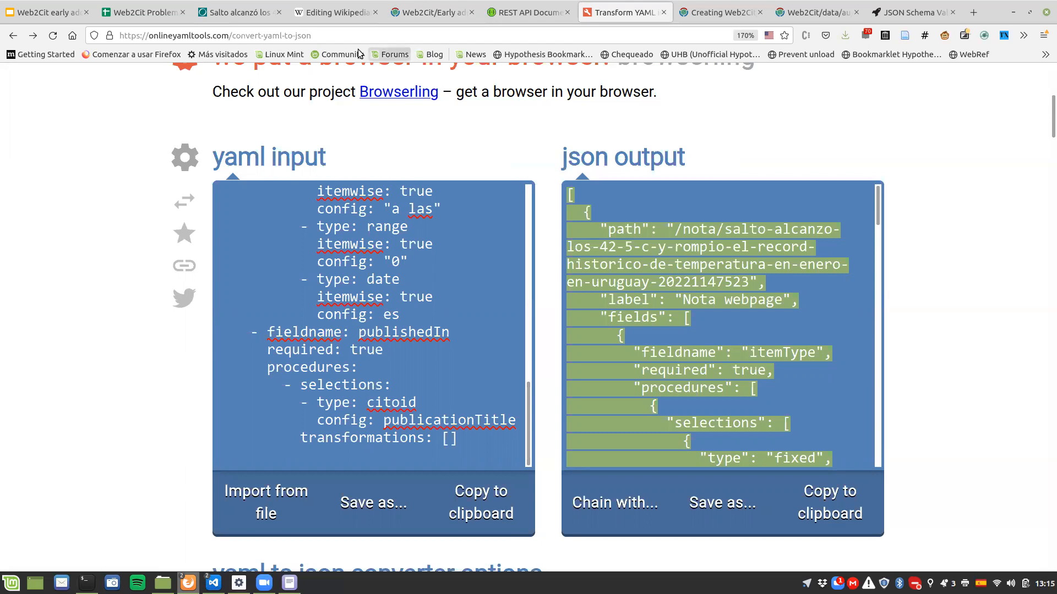
pyautogui.rightClick(702, 322)
pyautogui.click(729, 376)
# Step: Open the JSON-schema linked in the templates.json section of the Web2Cit/Early adopters page and copy its full contents
pyautogui.click(403, 7)
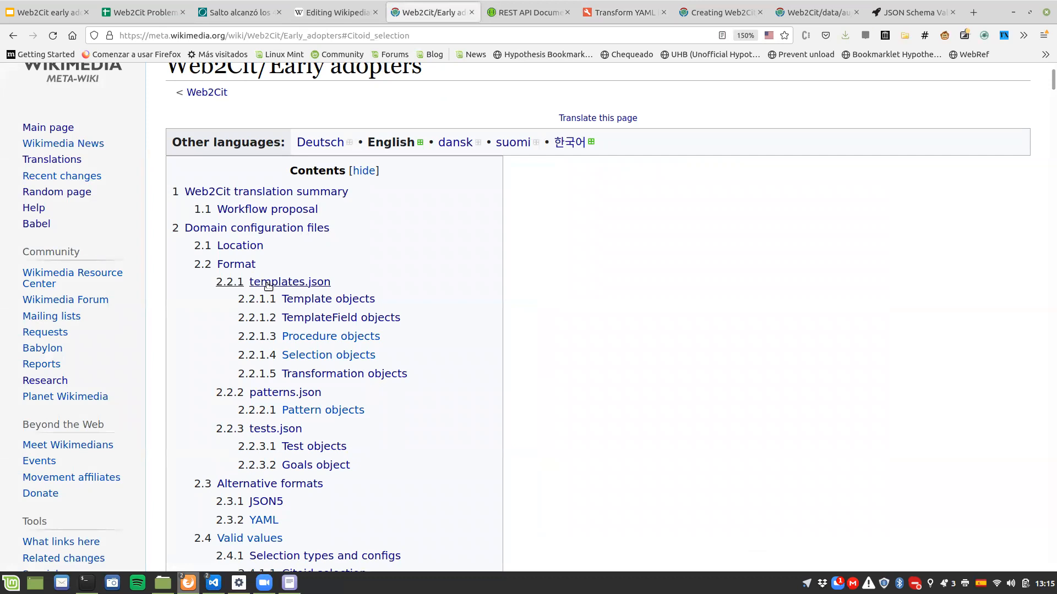
pyautogui.click(268, 286)
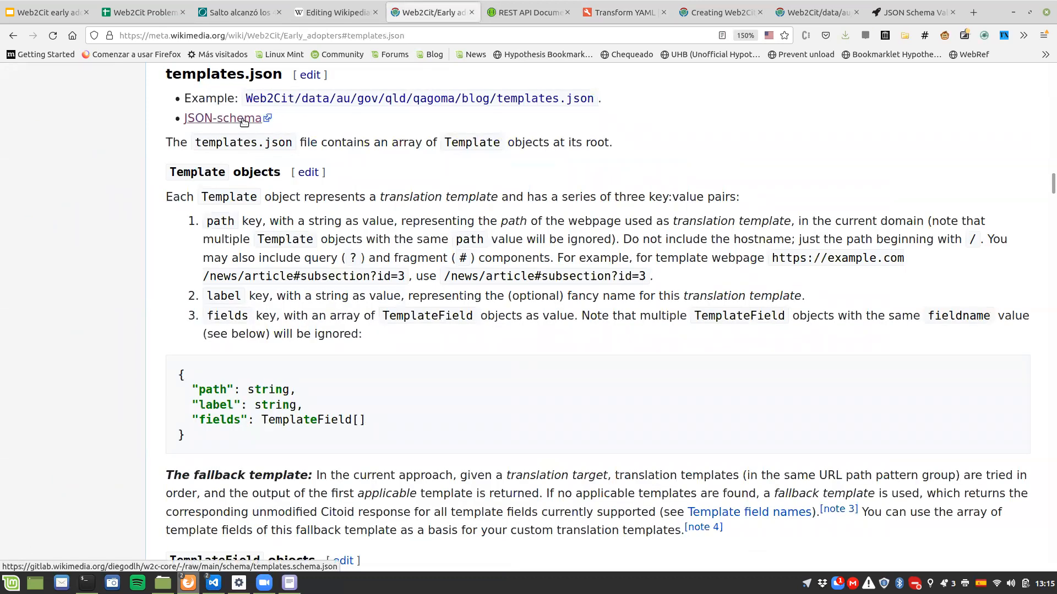
pyautogui.click(243, 120)
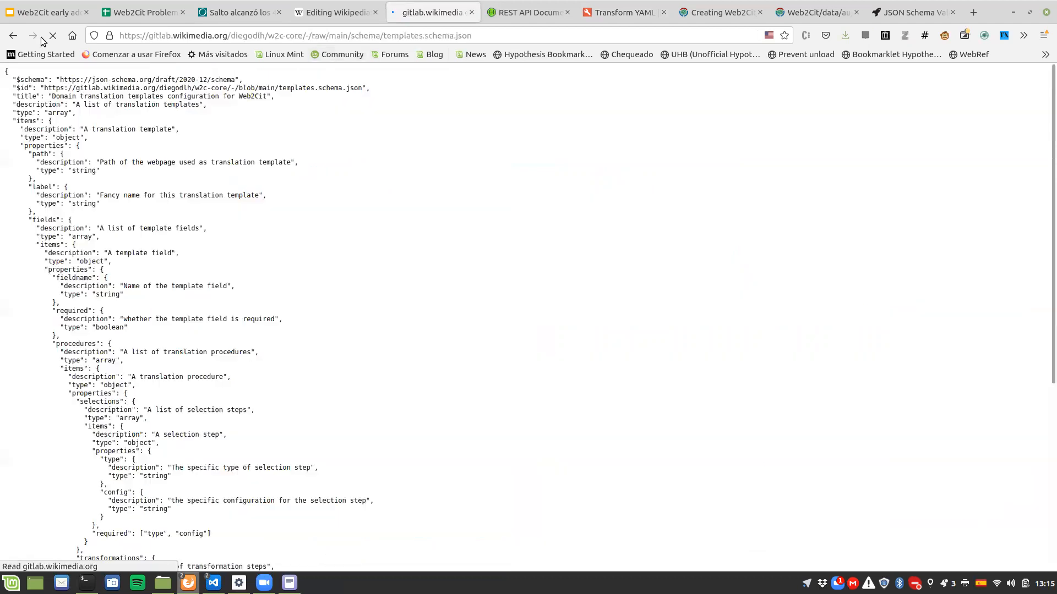
pyautogui.hotkey('alt', 'Left')
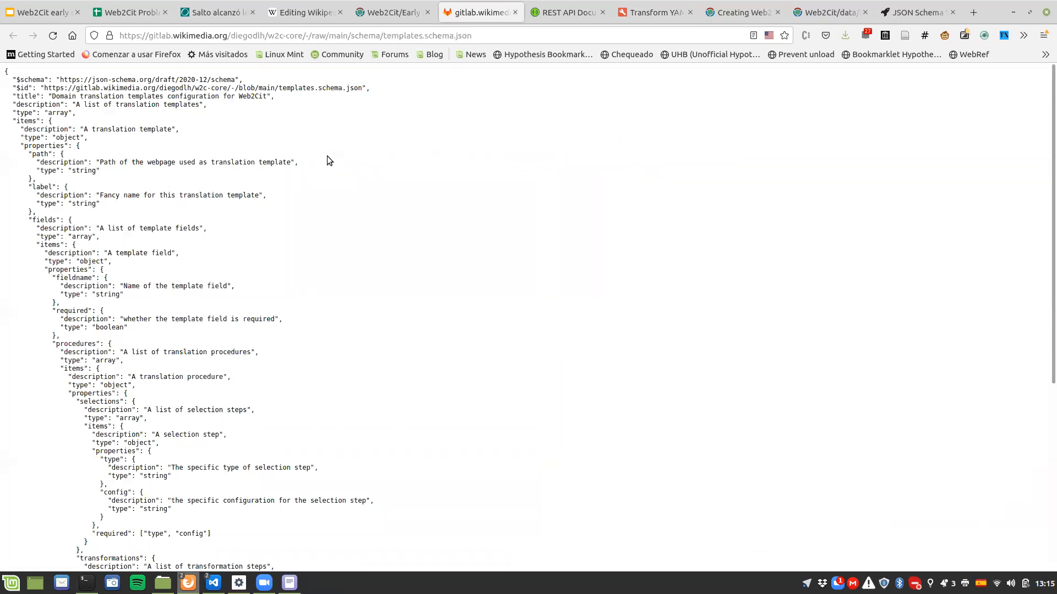
pyautogui.hotkey('ctrl', 'a')
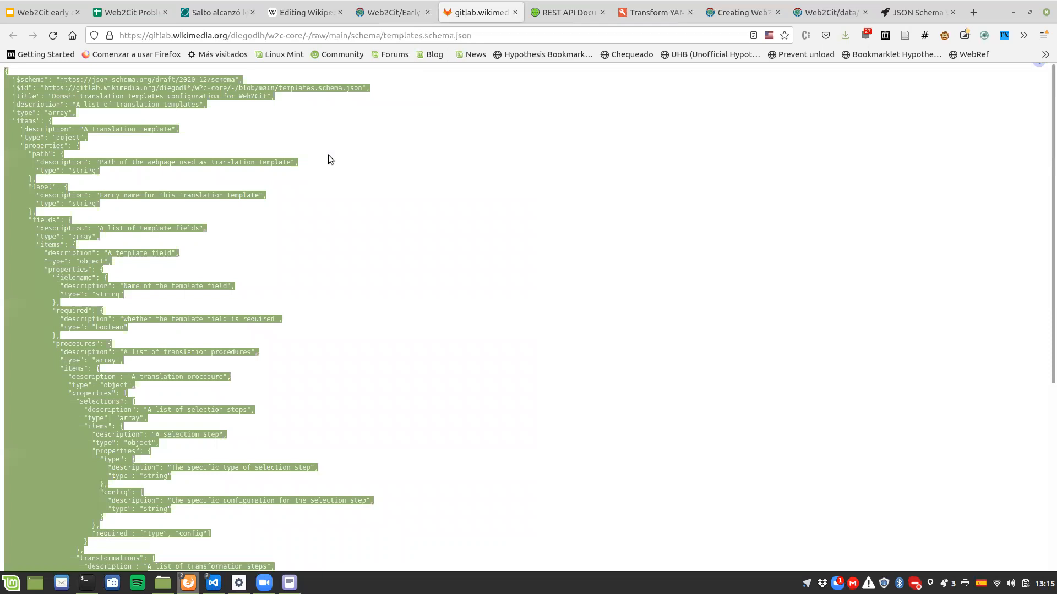
# Step: Replace the custom schema in the JSON Schema Validator with the copied templates.json schema
pyautogui.click(918, 12)
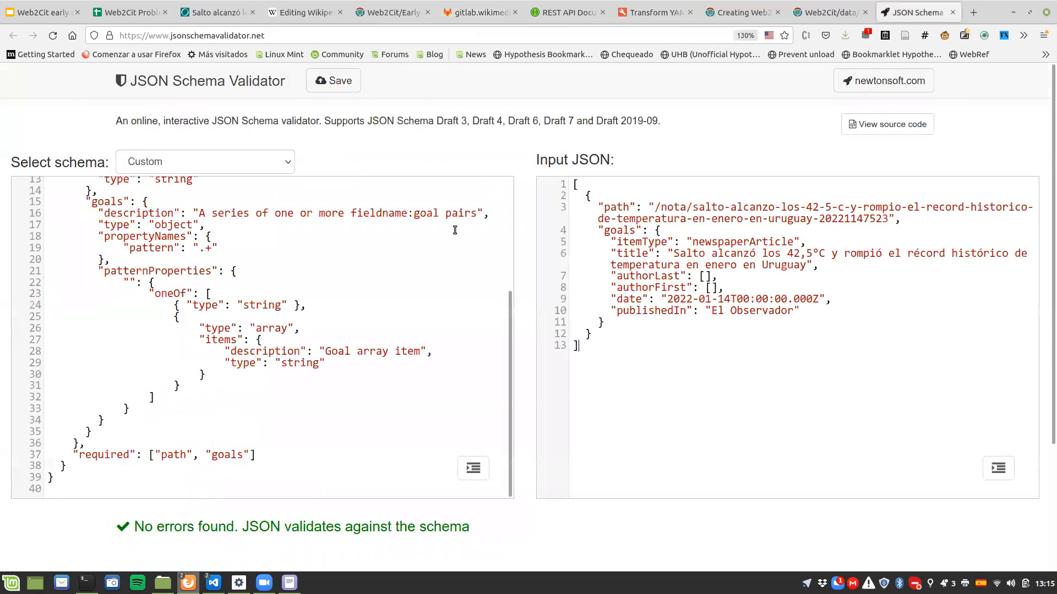
pyautogui.hotkey('ctrl', 'a')
pyautogui.press('Delete')
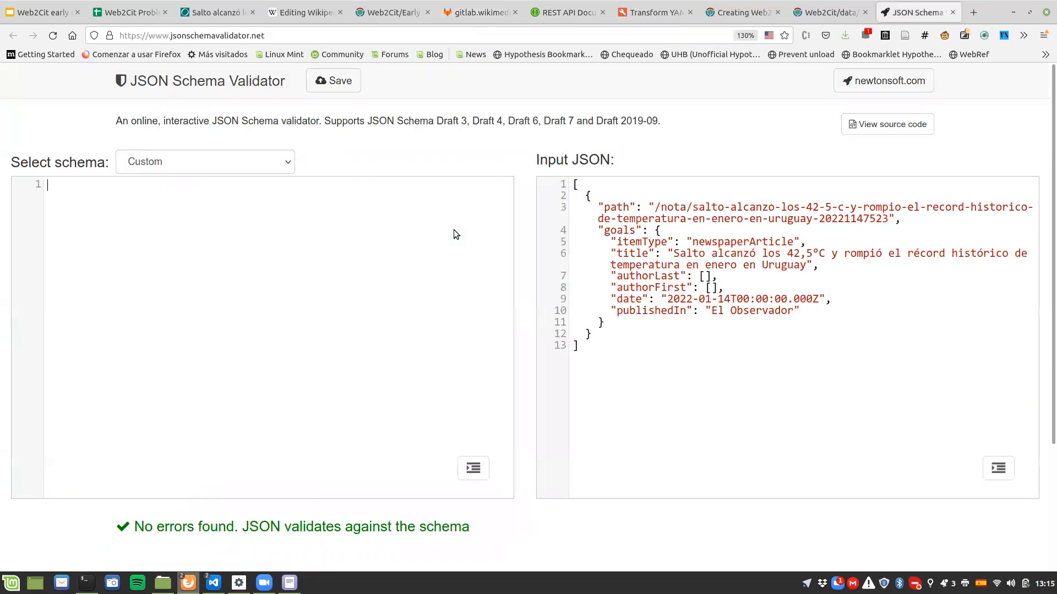
pyautogui.hotkey('ctrl', 'v')
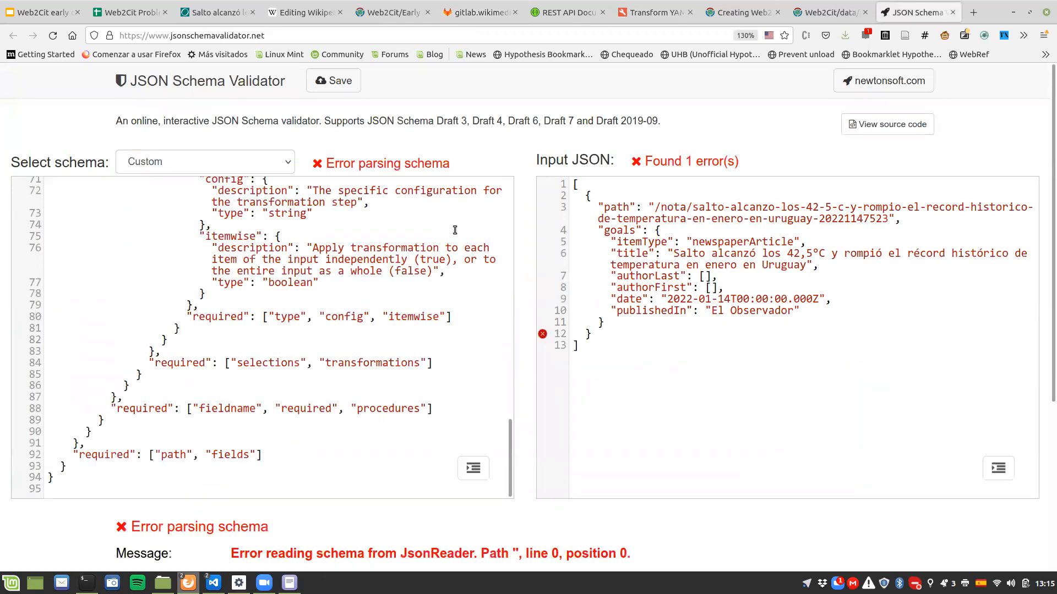
# Step: Replace the validator's input JSON with the full JSON output from the YAML to JSON converter
pyautogui.click(837, 374)
pyautogui.hotkey('ctrl', 'a')
pyautogui.press('Delete')
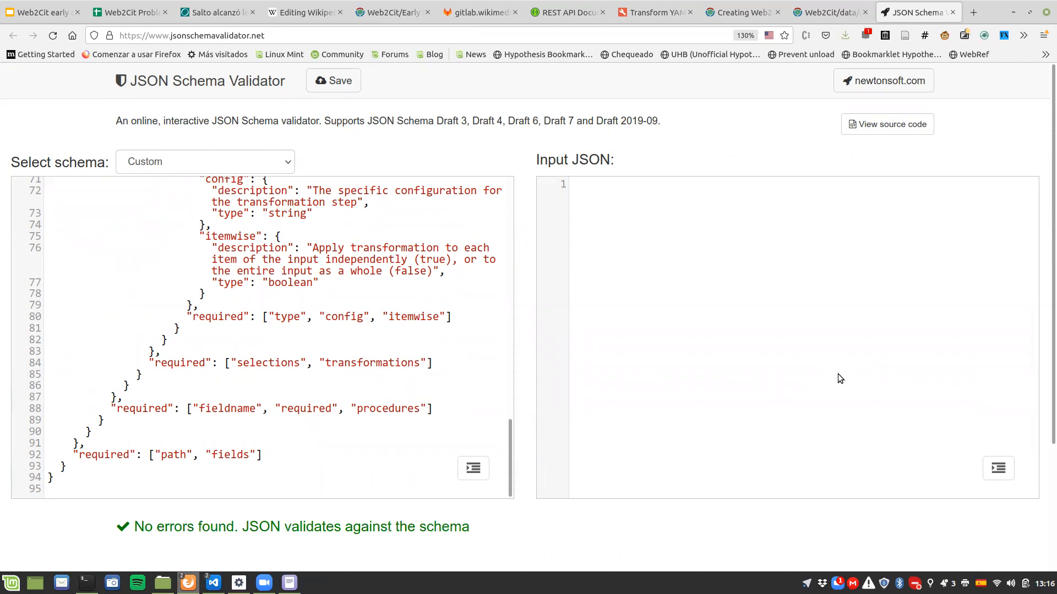
pyautogui.click(652, 12)
pyautogui.tripleClick(617, 268)
pyautogui.click(618, 269)
pyautogui.hotkey('ctrl', 'a')
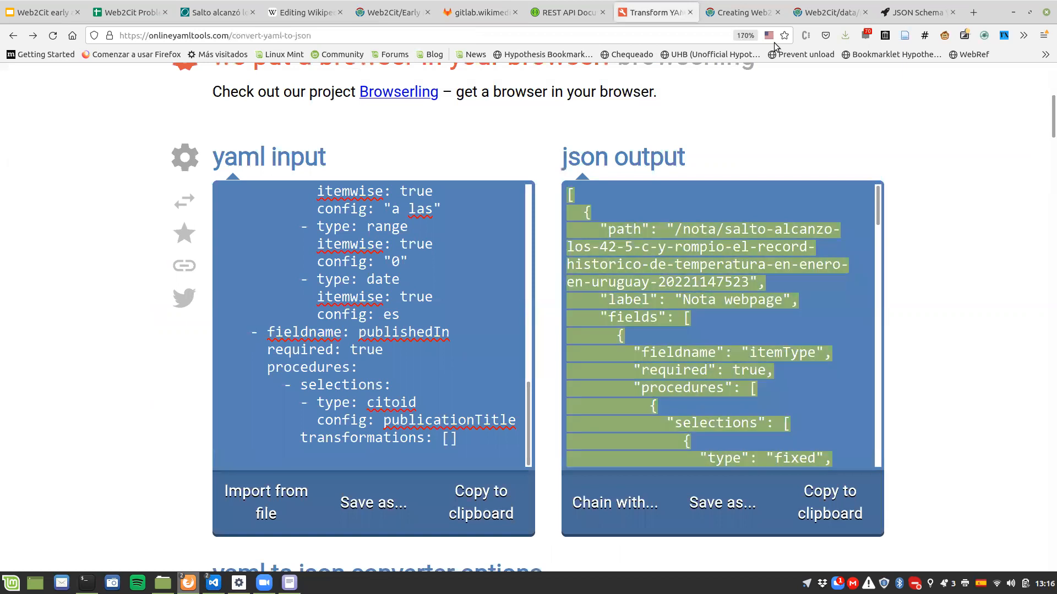
pyautogui.click(898, 8)
pyautogui.hotkey('ctrl', 'v')
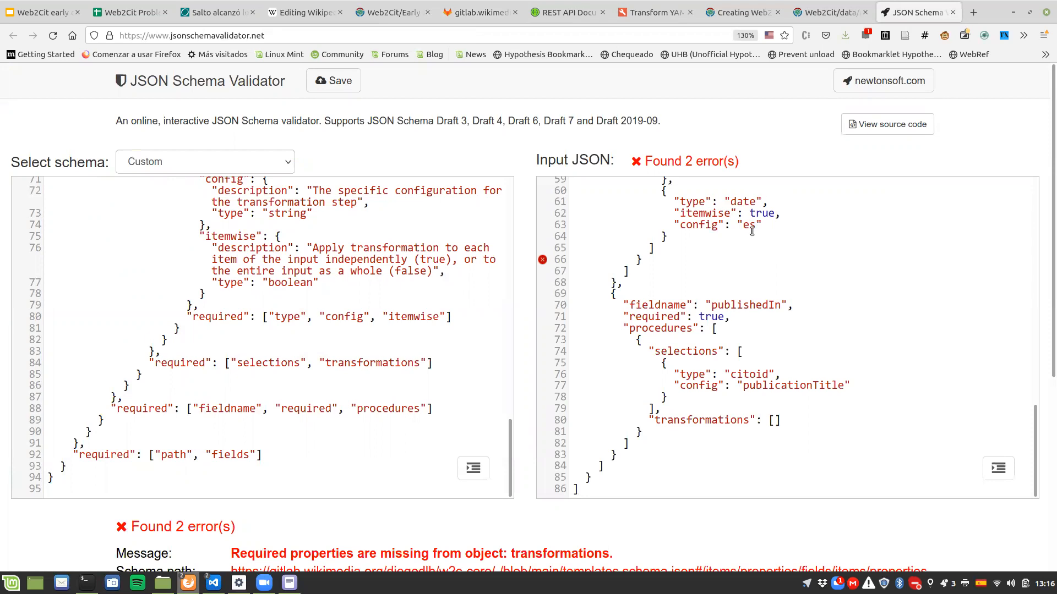
# Step: Examine the validation errors and look through the input JSON for the lines they flag
pyautogui.scroll(-2, 397, 463)
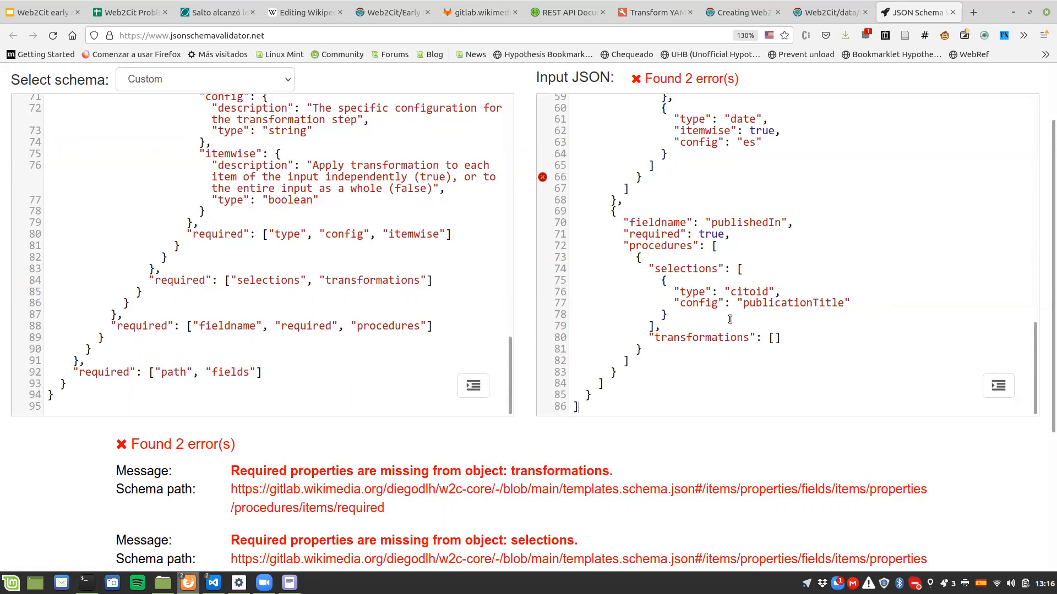
pyautogui.scroll(5, 730, 320)
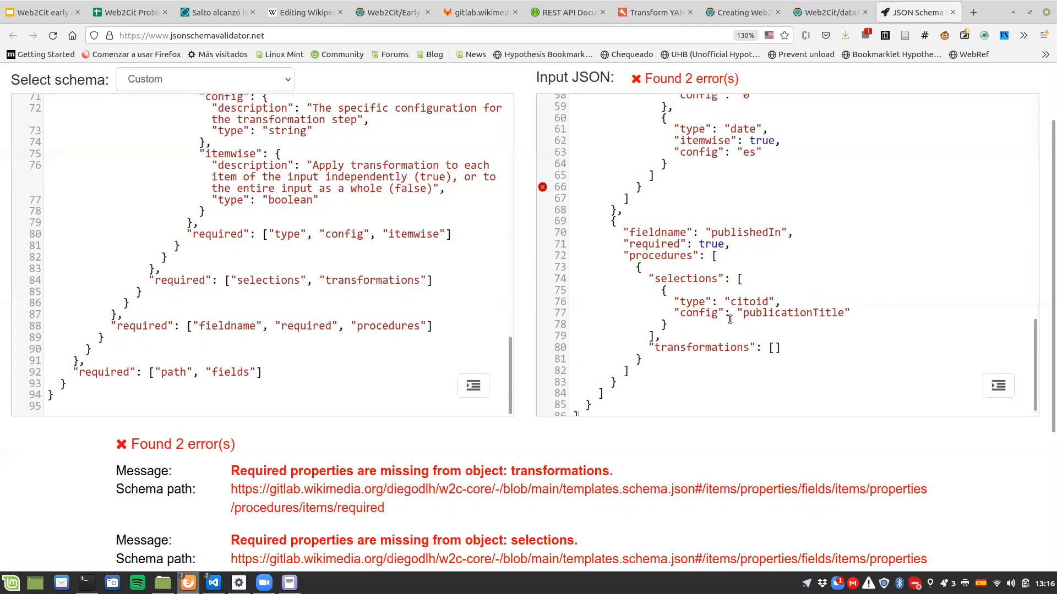
pyautogui.scroll(10, 988, 233)
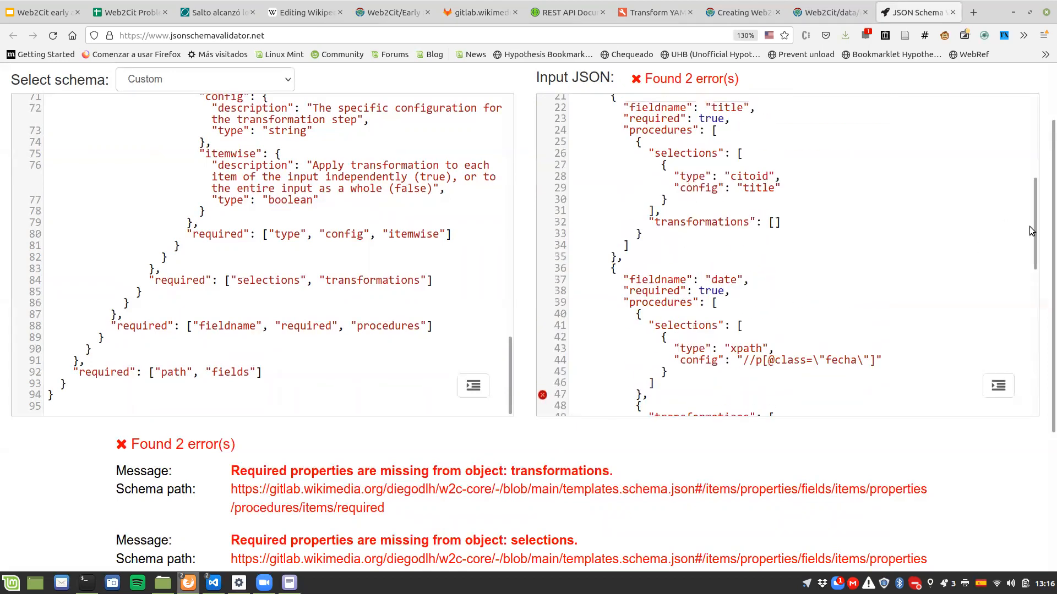
pyautogui.scroll(8, 1028, 229)
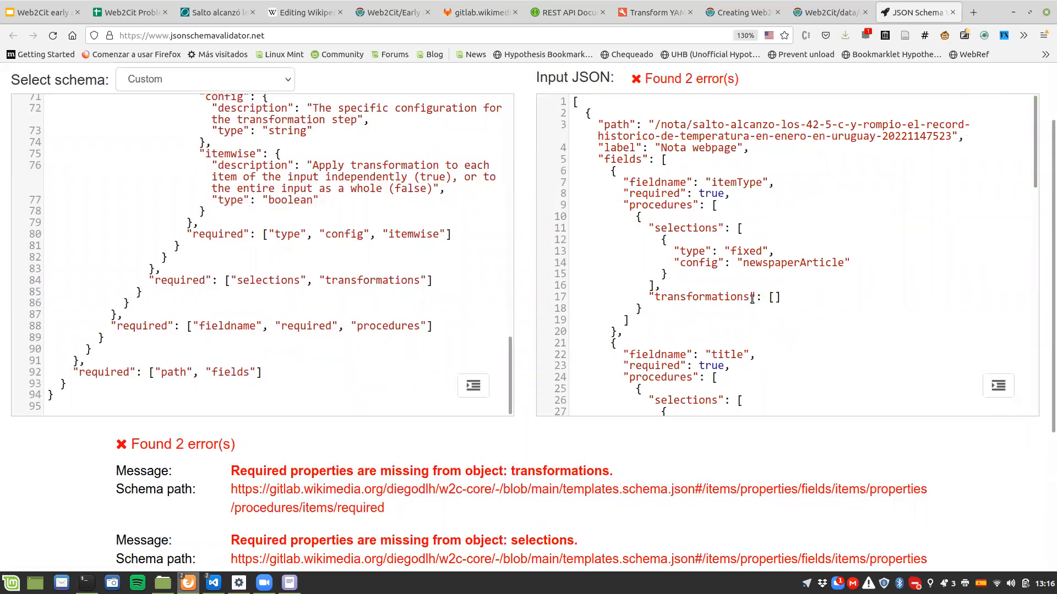
pyautogui.scroll(-4, 752, 299)
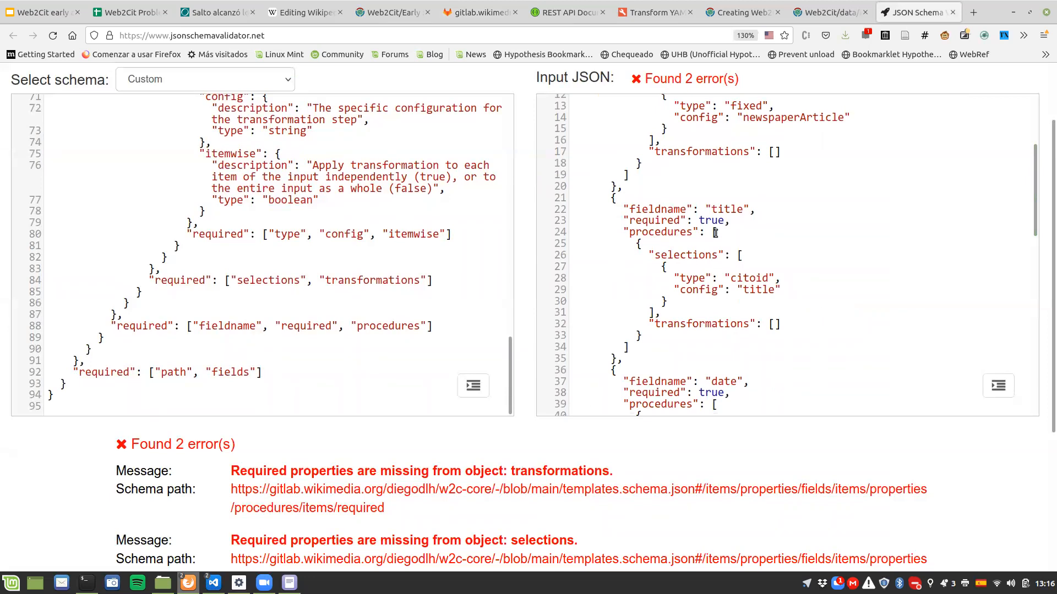
pyautogui.scroll(4, 715, 233)
pyautogui.scroll(-4, 683, 231)
pyautogui.scroll(-6, 756, 333)
pyautogui.moveTo(545, 280)
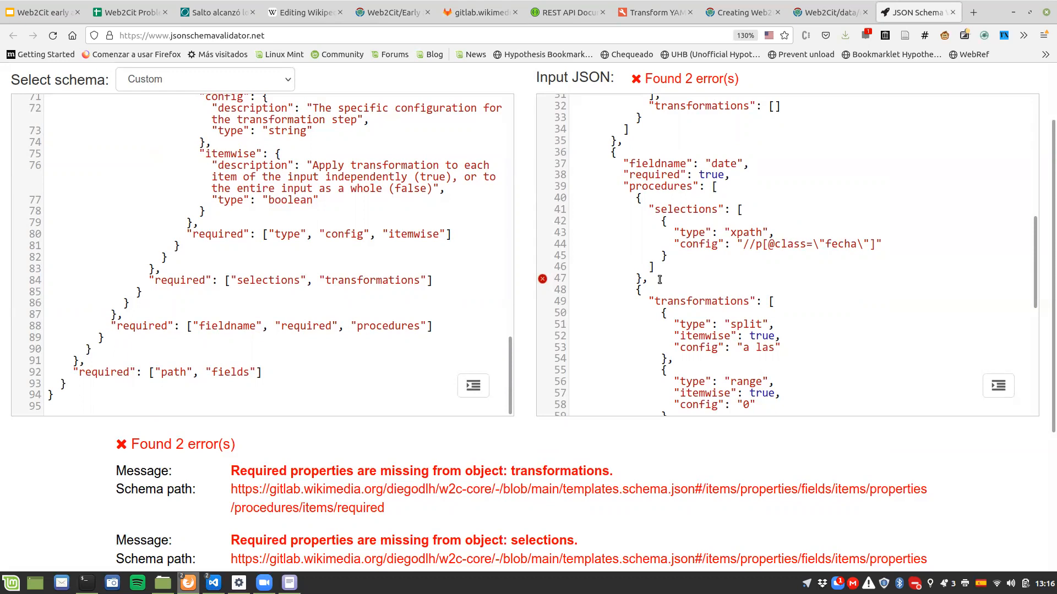
# Step: Compare the date field's procedures in the converter's YAML input with the matching procedures array in the JSON output
pyautogui.click(654, 10)
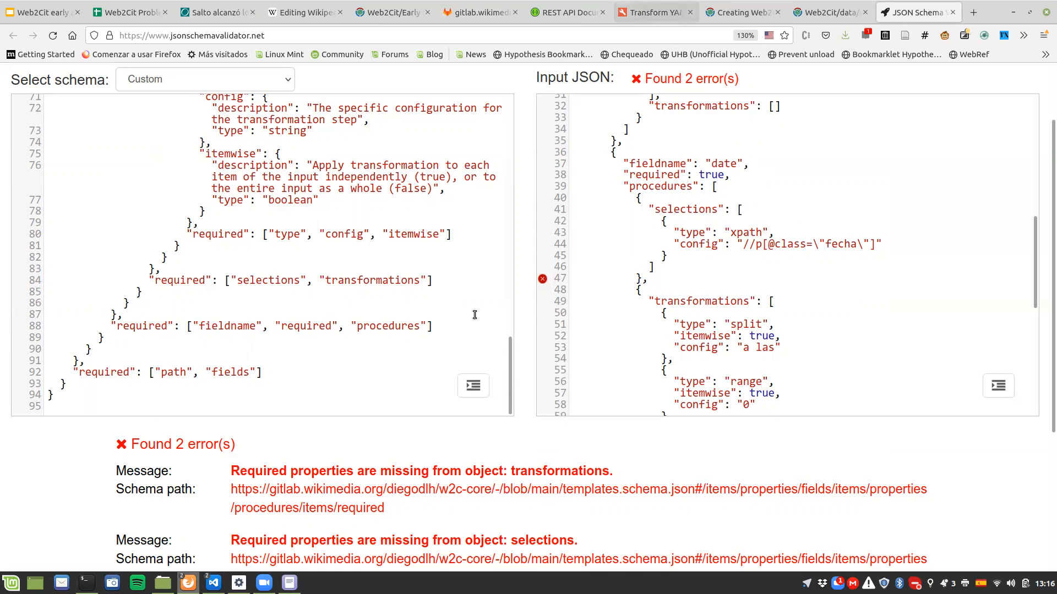
pyautogui.scroll(3, 412, 405)
pyautogui.scroll(2, 412, 404)
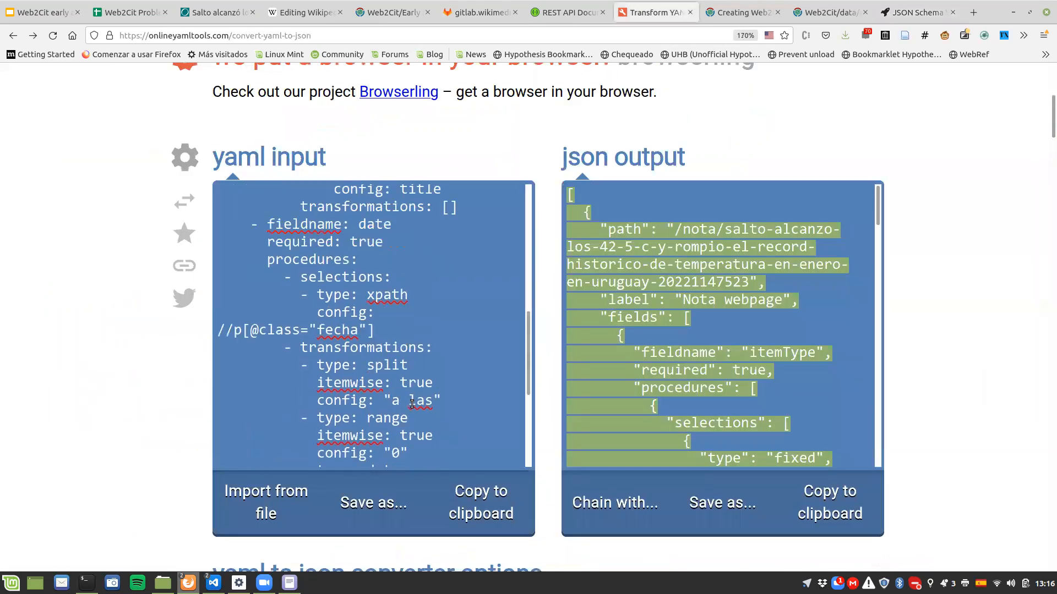
pyautogui.moveTo(263, 262); pyautogui.dragTo(360, 260)
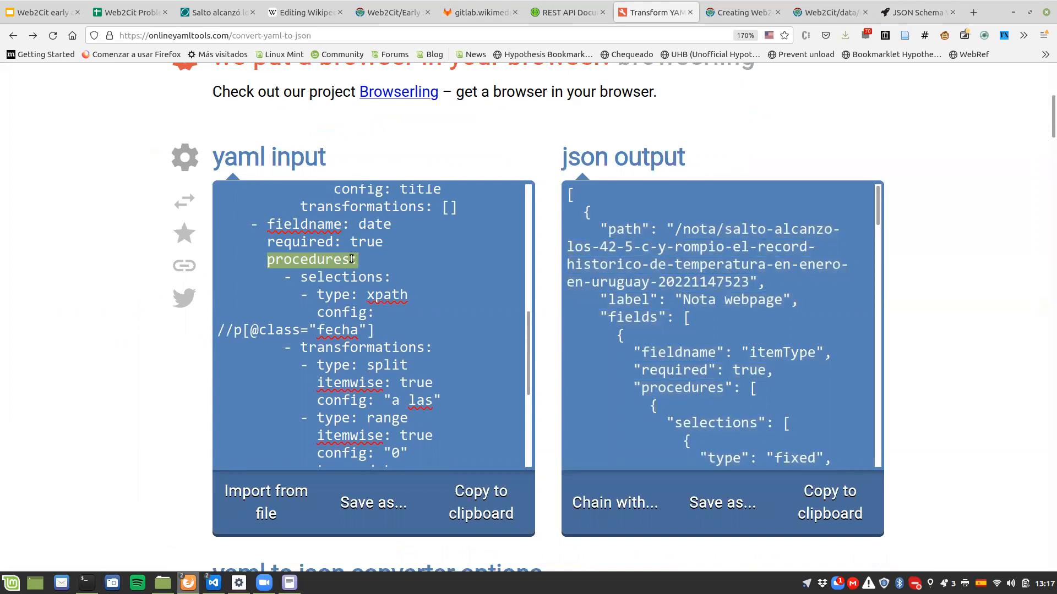
pyautogui.click(351, 259)
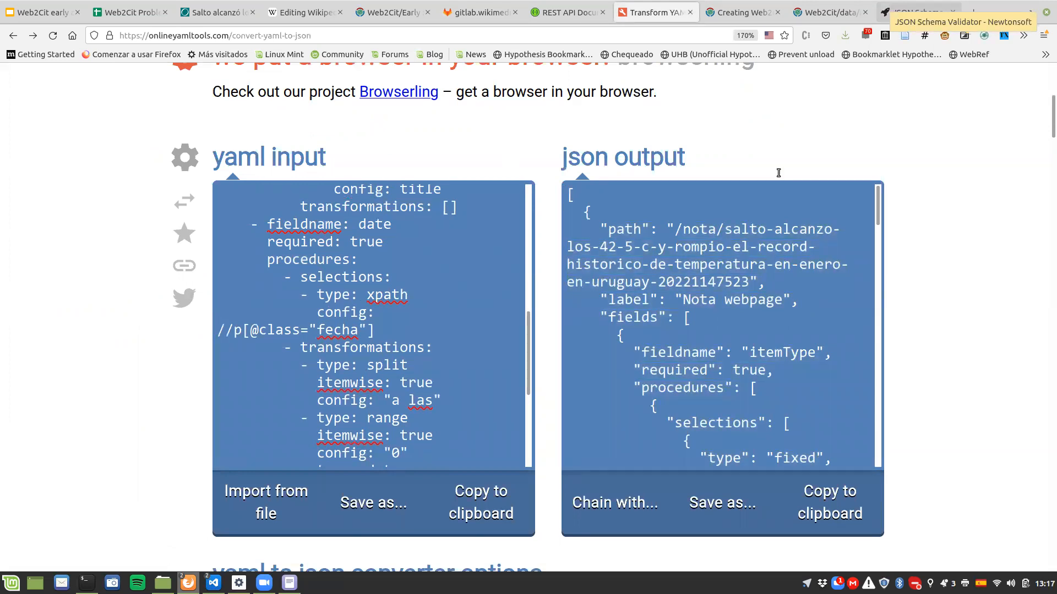
pyautogui.moveTo(879, 203); pyautogui.dragTo(880, 354)
pyautogui.click(793, 325)
pyautogui.scroll(3, 766, 355)
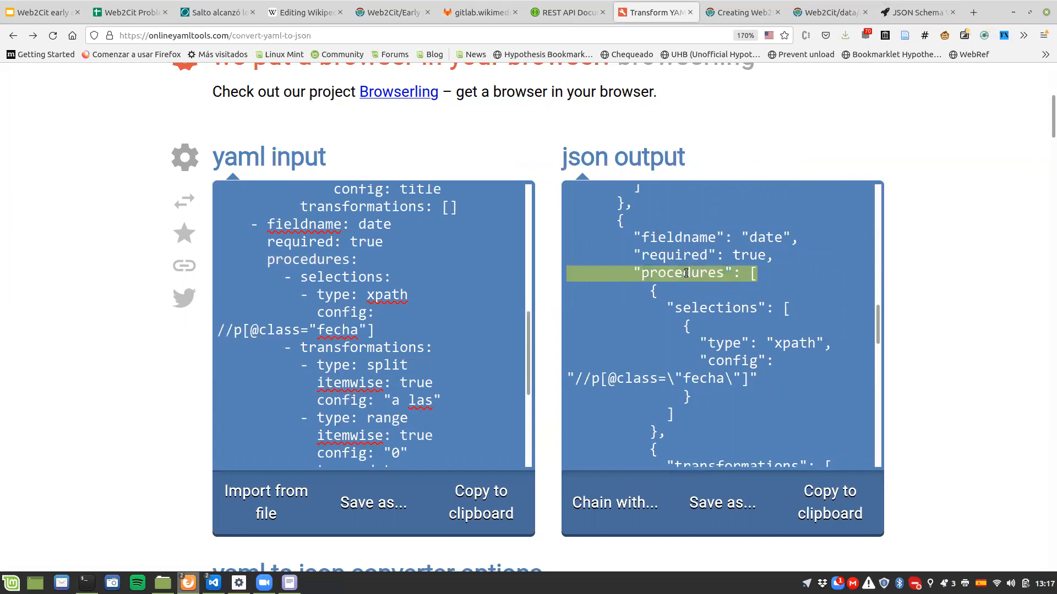
pyautogui.click(745, 274)
pyautogui.moveTo(743, 274); pyautogui.dragTo(758, 274)
pyautogui.click(730, 257)
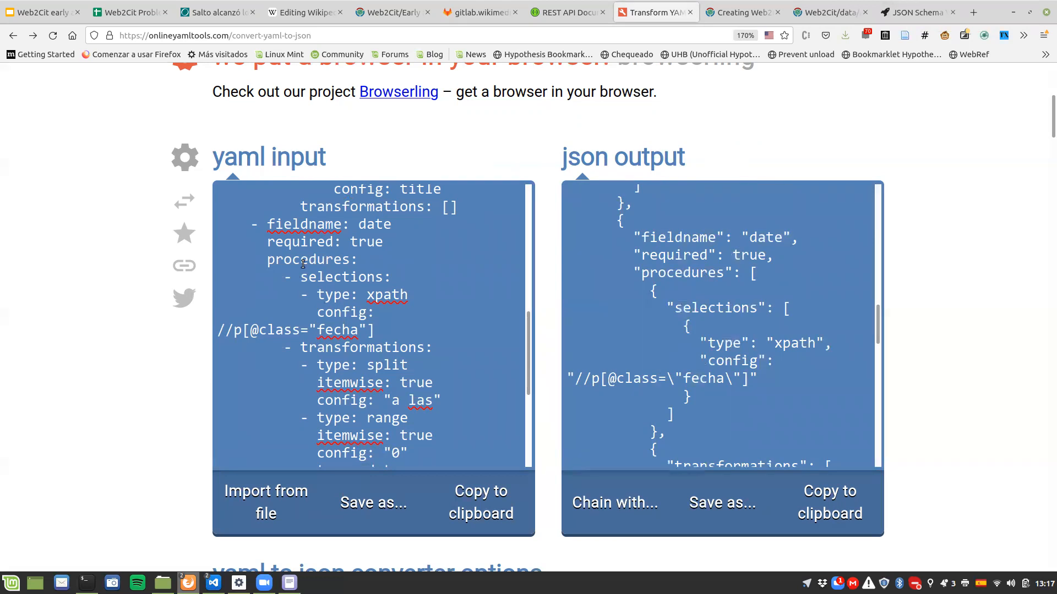
# Step: Compare how selections and transformations are nested under procedures in the YAML title field and the date field
pyautogui.doubleClick(286, 276)
pyautogui.scroll(2, 298, 314)
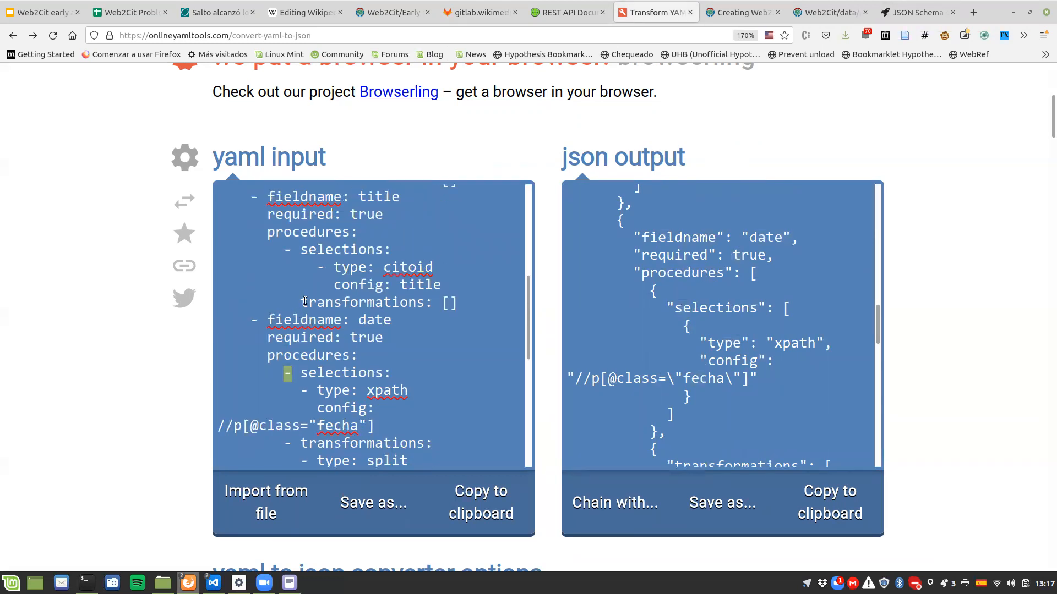
pyautogui.tripleClick(287, 231)
pyautogui.moveTo(284, 250); pyautogui.dragTo(384, 249)
pyautogui.moveTo(299, 303); pyautogui.dragTo(440, 307)
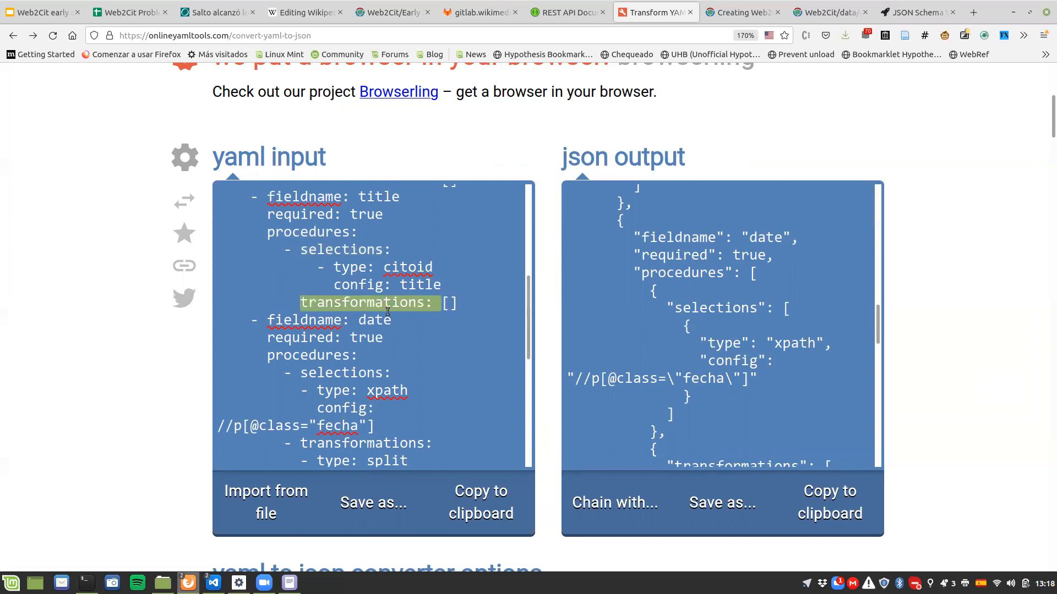
pyautogui.scroll(-3, 337, 322)
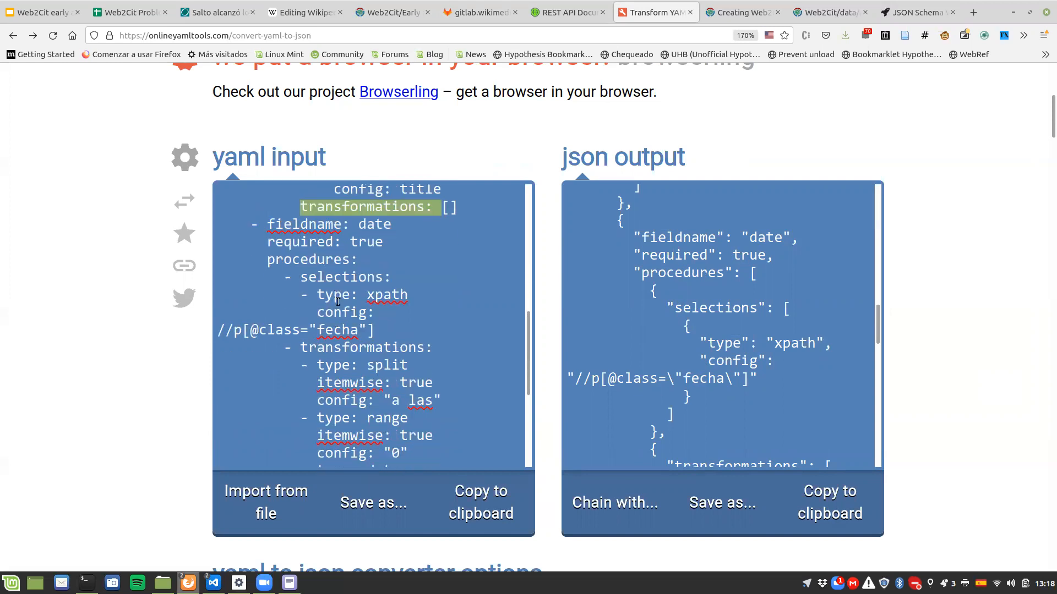
pyautogui.click(286, 279)
pyautogui.moveTo(286, 279); pyautogui.dragTo(389, 279)
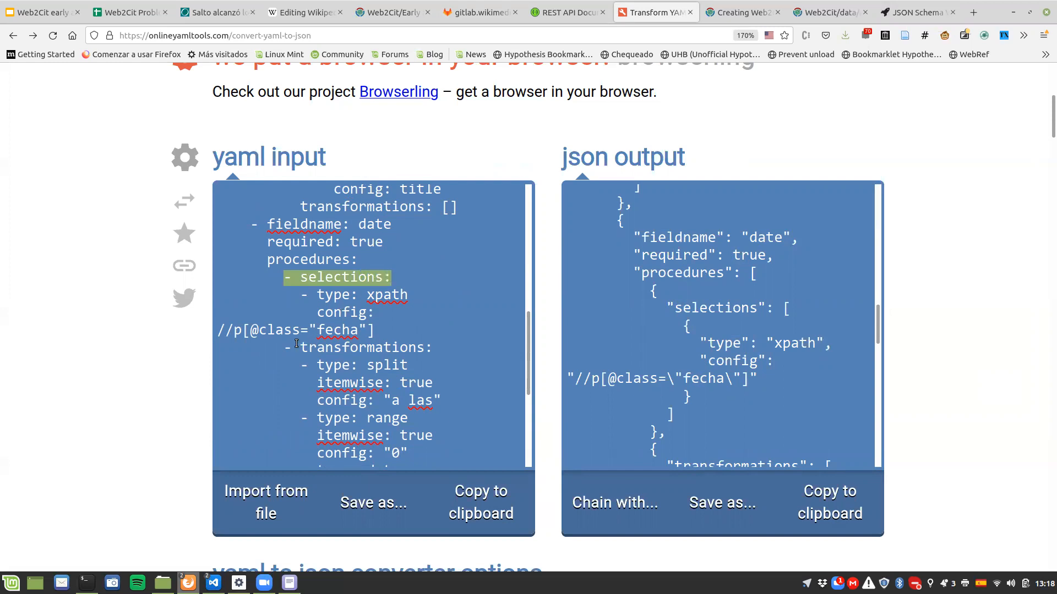
pyautogui.moveTo(284, 346); pyautogui.dragTo(431, 349)
pyautogui.click(434, 349)
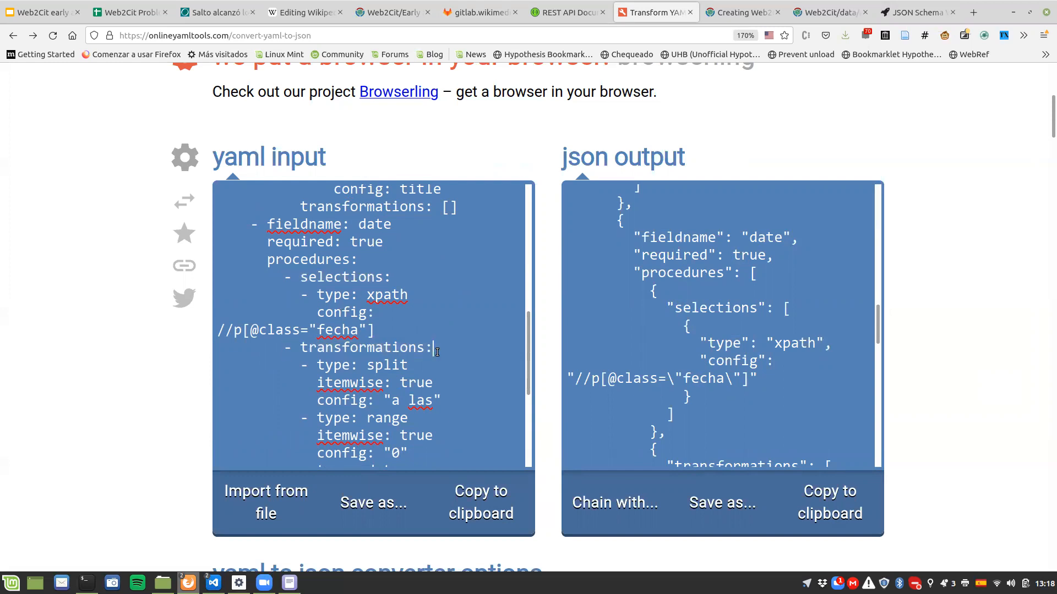
# Step: Examine how the date field's selections and transformations are split into separate procedure objects in the JSON output
pyautogui.doubleClick(287, 346)
pyautogui.moveTo(649, 288); pyautogui.dragTo(688, 436)
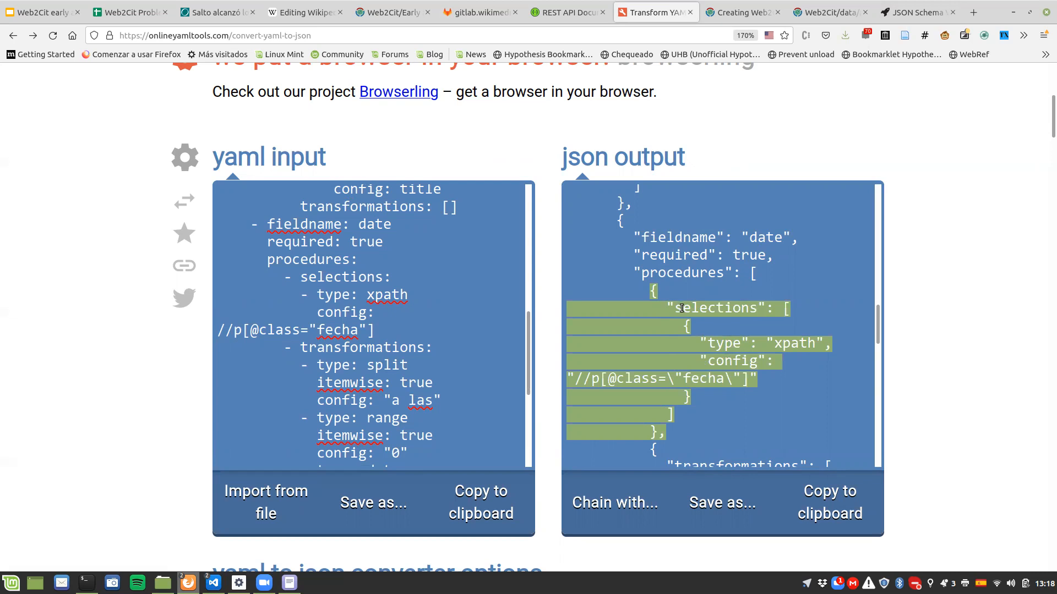
pyautogui.scroll(-4, 682, 309)
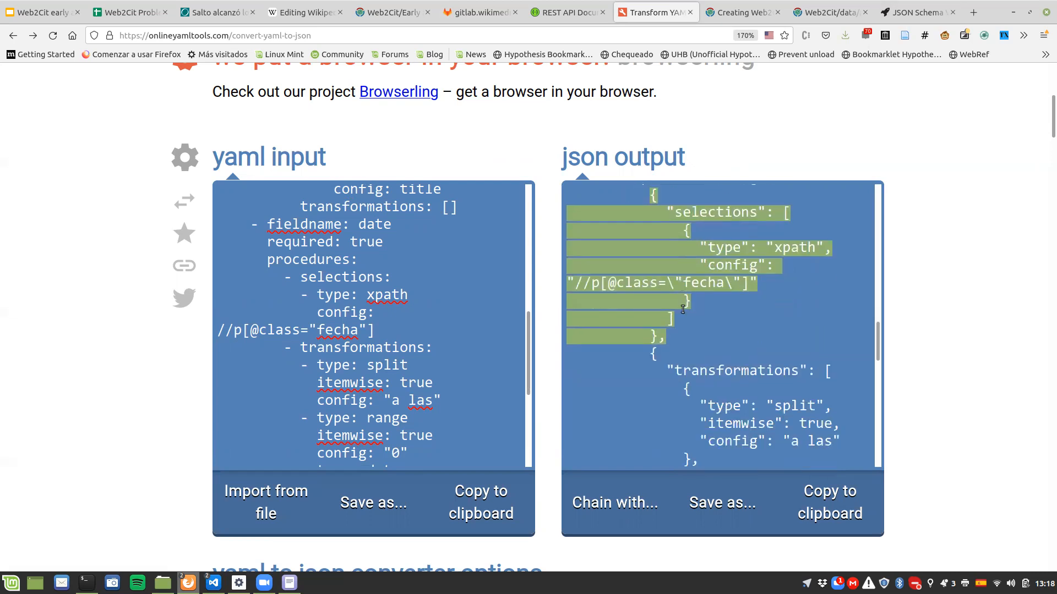
pyautogui.moveTo(650, 257); pyautogui.dragTo(701, 385)
pyautogui.scroll(-3, 701, 384)
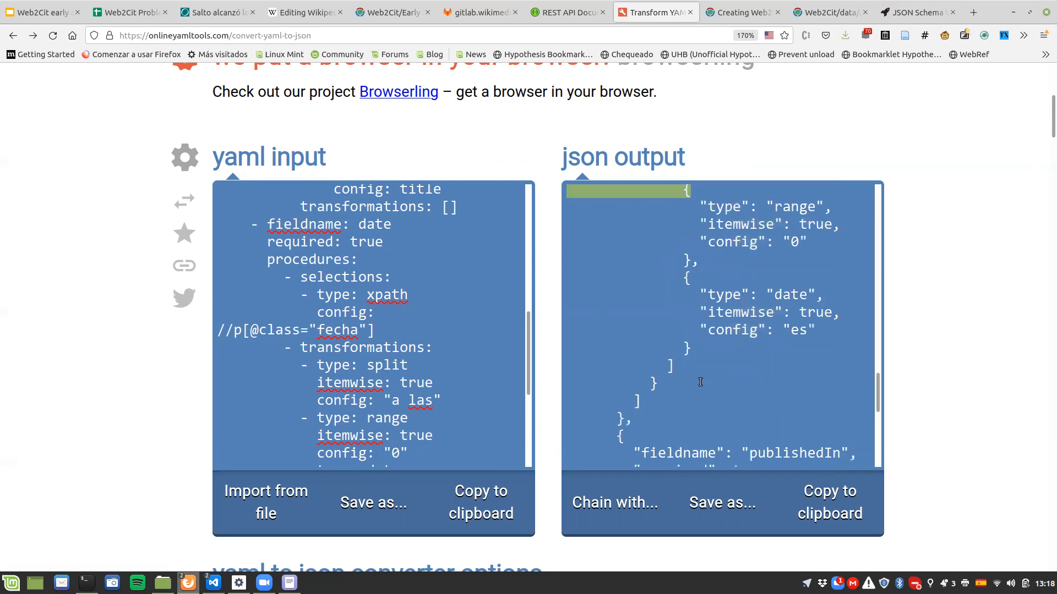
pyautogui.keyDown('shift'); pyautogui.click(670, 385); pyautogui.keyUp('shift')
pyautogui.scroll(1, 720, 397)
pyautogui.scroll(2, 720, 397)
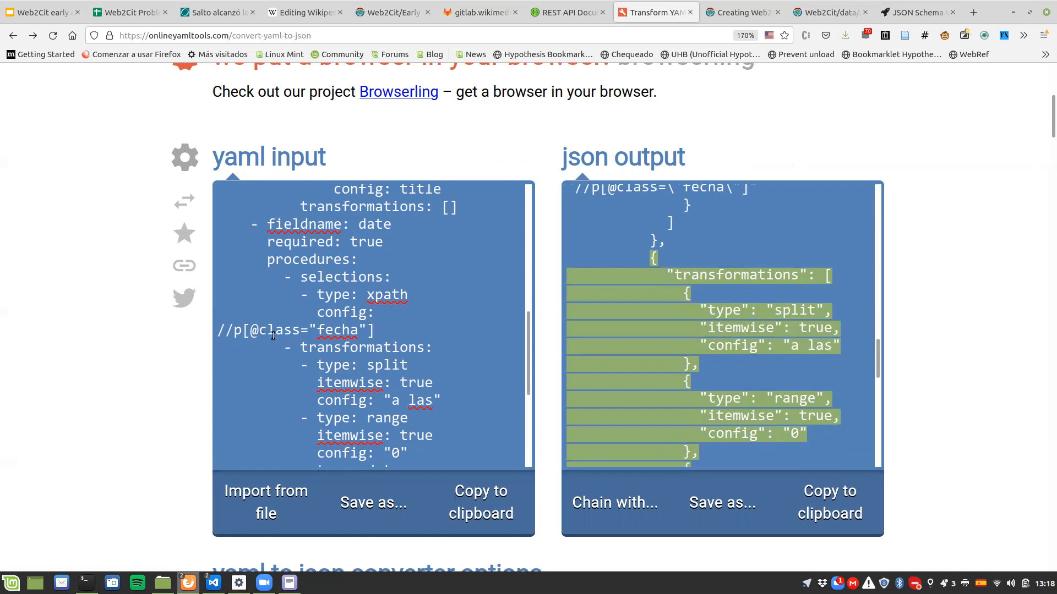
# Step: Remove the list dash before transformations in the date field of the YAML input
pyautogui.click(288, 345)
pyautogui.press('Delete')
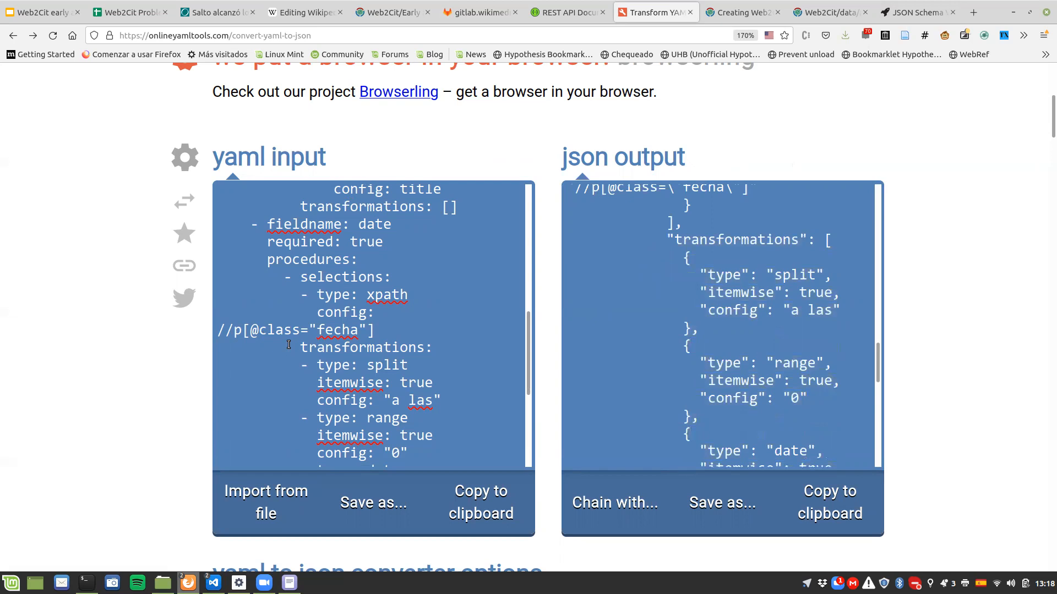
pyautogui.hotkey('ctrl', 'a')
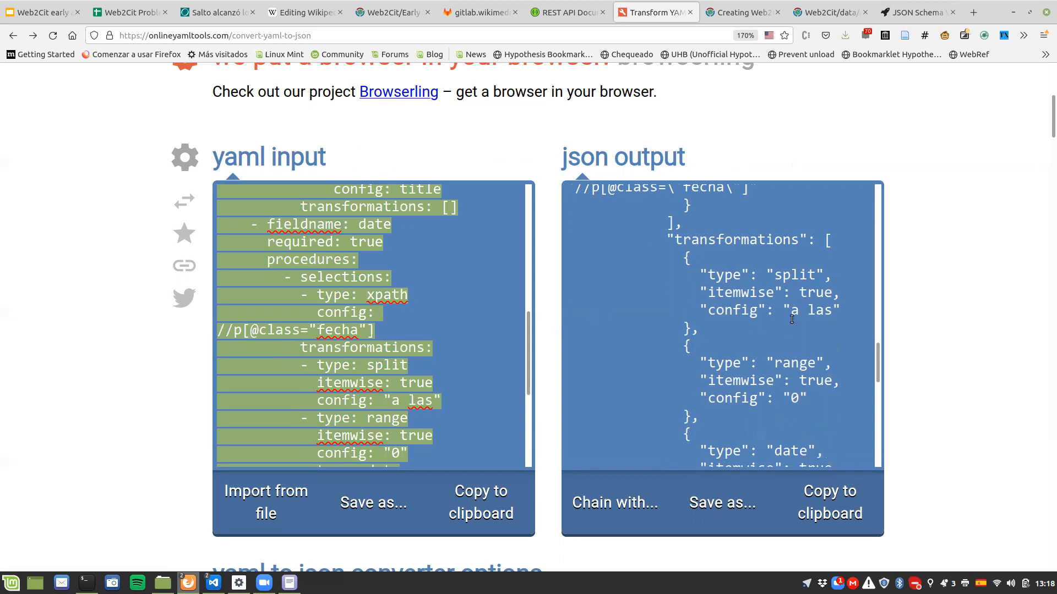
# Step: Check in the JSON output how the date field's selections and transformations are now grouped within its procedure
pyautogui.scroll(2, 791, 321)
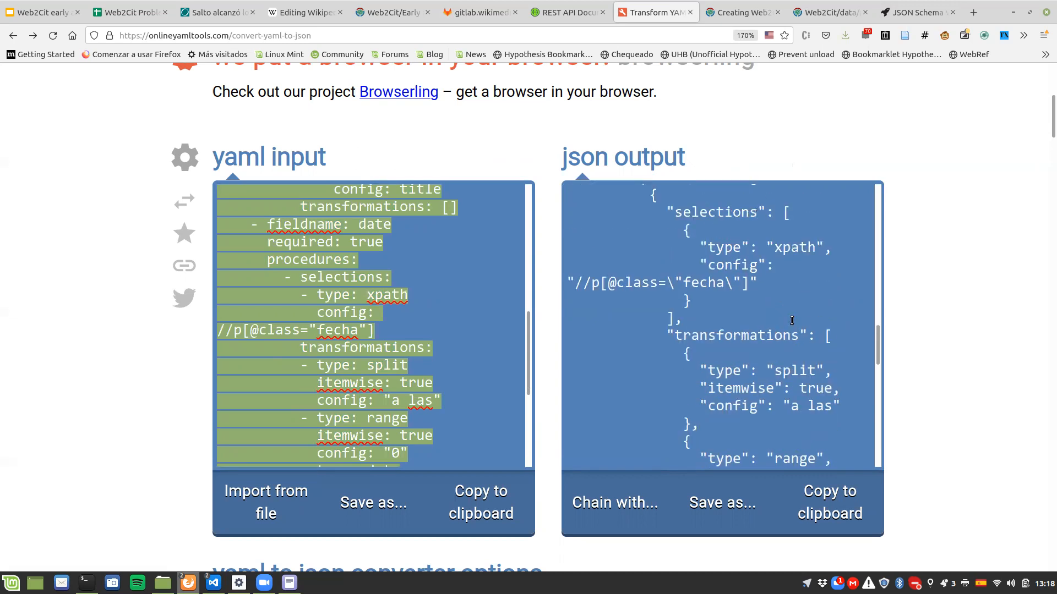
pyautogui.click(652, 194)
pyautogui.moveTo(655, 208); pyautogui.dragTo(709, 329)
pyautogui.scroll(-5, 710, 370)
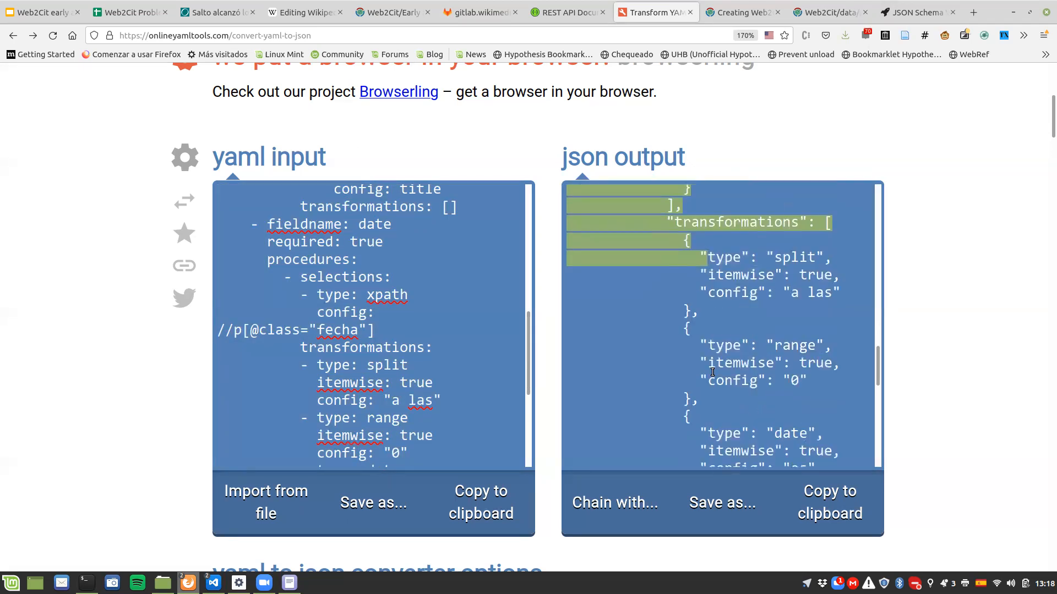
pyautogui.keyDown('shift'); pyautogui.click(681, 347); pyautogui.keyUp('shift')
pyautogui.scroll(3, 739, 416)
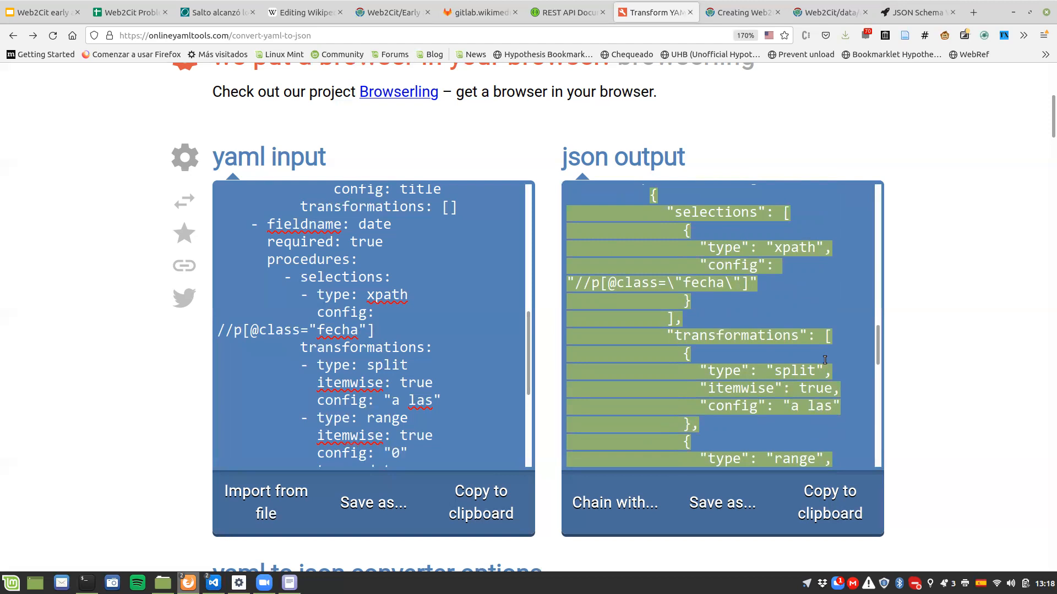
pyautogui.click(823, 359)
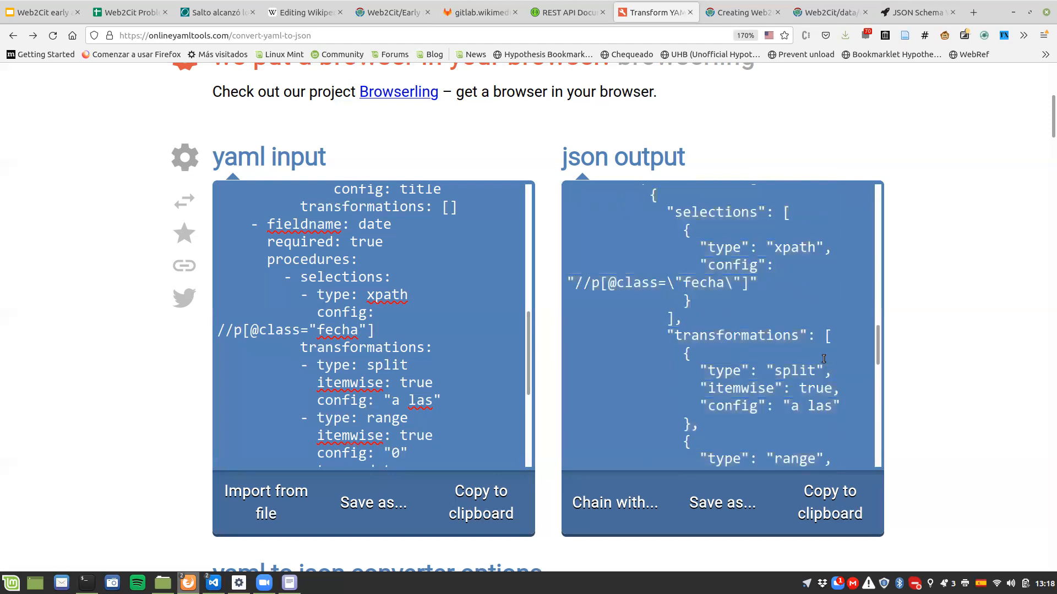
# Step: Replace the schema validator's input JSON with the converter's full corrected JSON output
pyautogui.hotkey('ctrl', 'a')
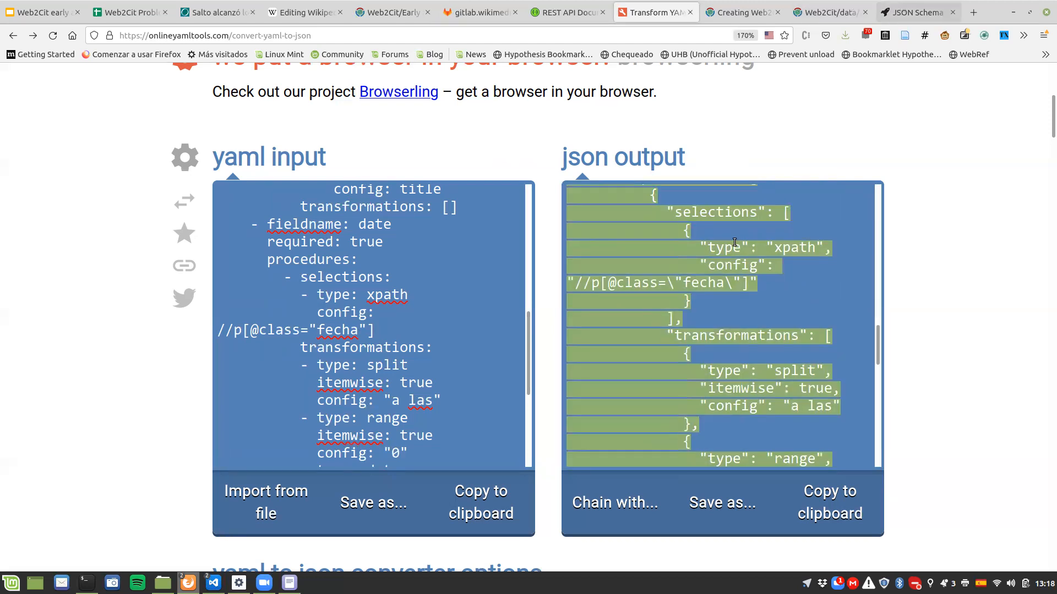
pyautogui.hotkey('ctrl', 'Tab')
pyautogui.hotkey('ctrl', 'a')
pyautogui.hotkey('ctrl', 'v')
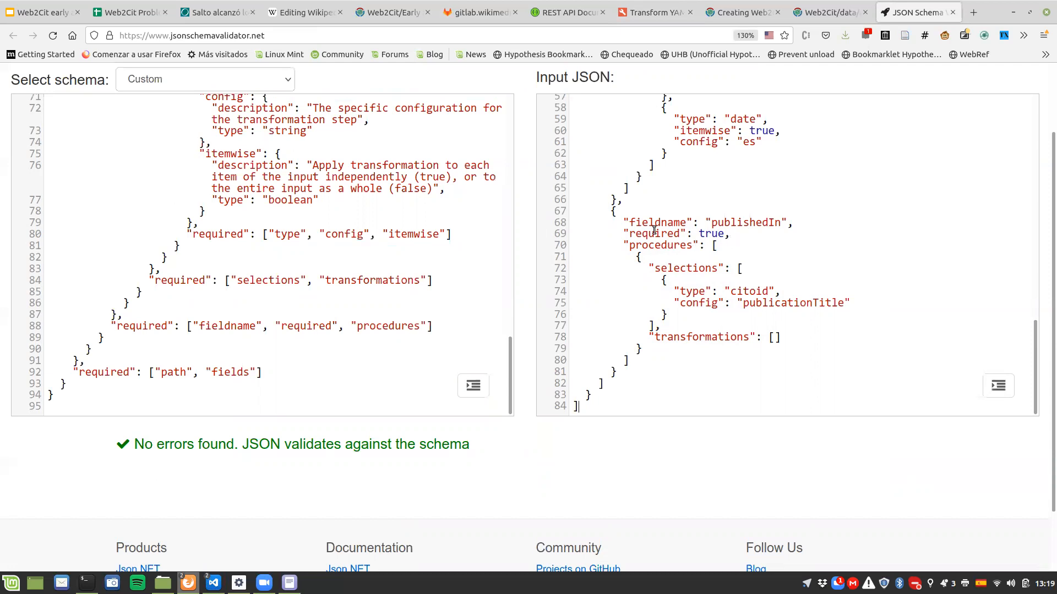
# Step: Select the full validated JSON and go to the blank line between the syntaxhighlight tags on the elobservador templates.json creation page
pyautogui.scroll(3, 295, 222)
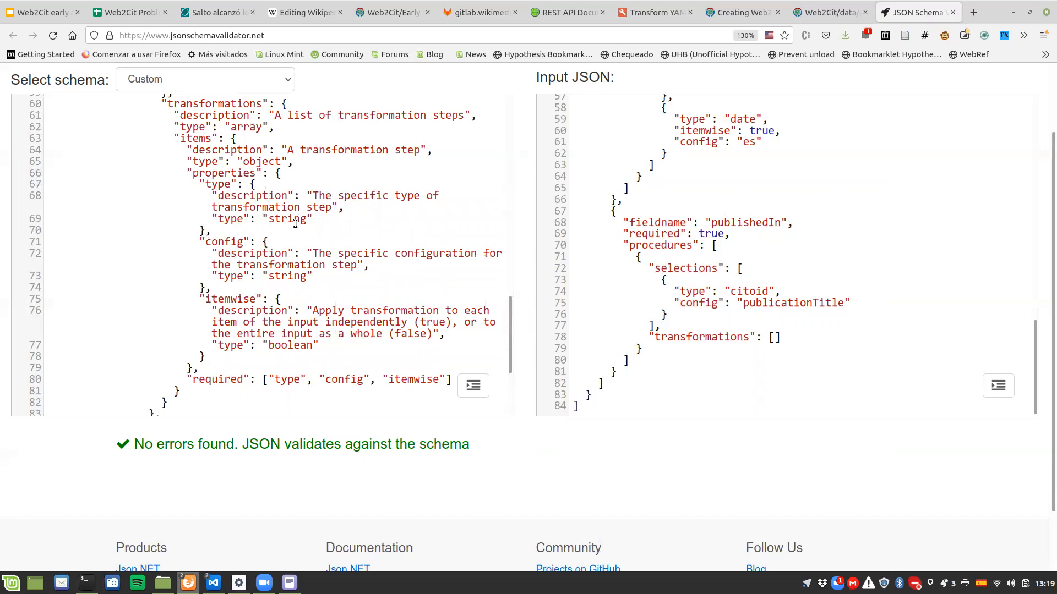
pyautogui.click(769, 202)
pyautogui.hotkey('ctrl', 'a')
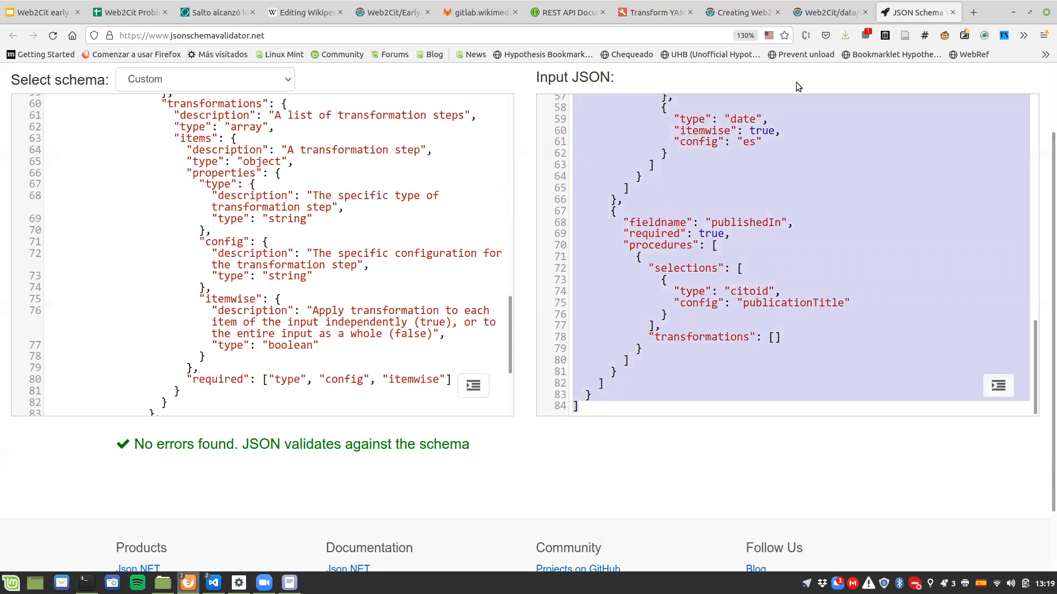
pyautogui.click(755, 16)
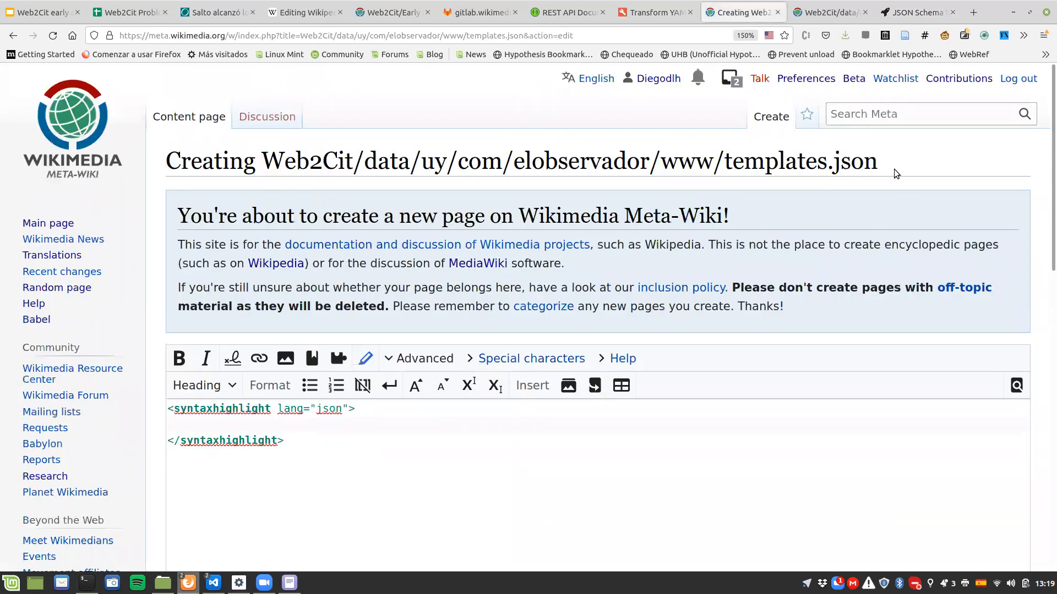
pyautogui.moveTo(420, 161); pyautogui.dragTo(713, 165)
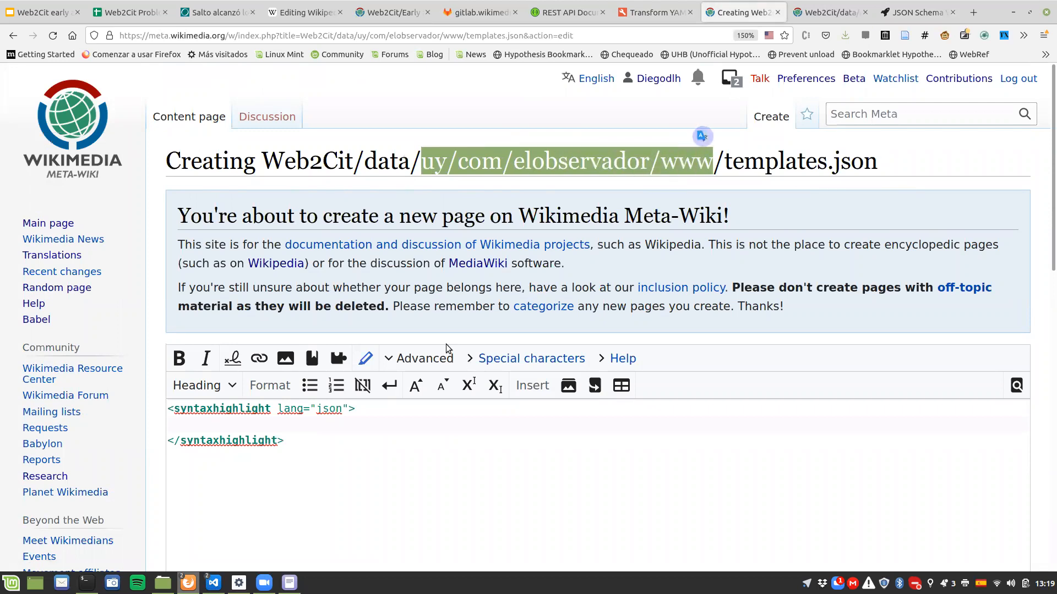
pyautogui.click(285, 423)
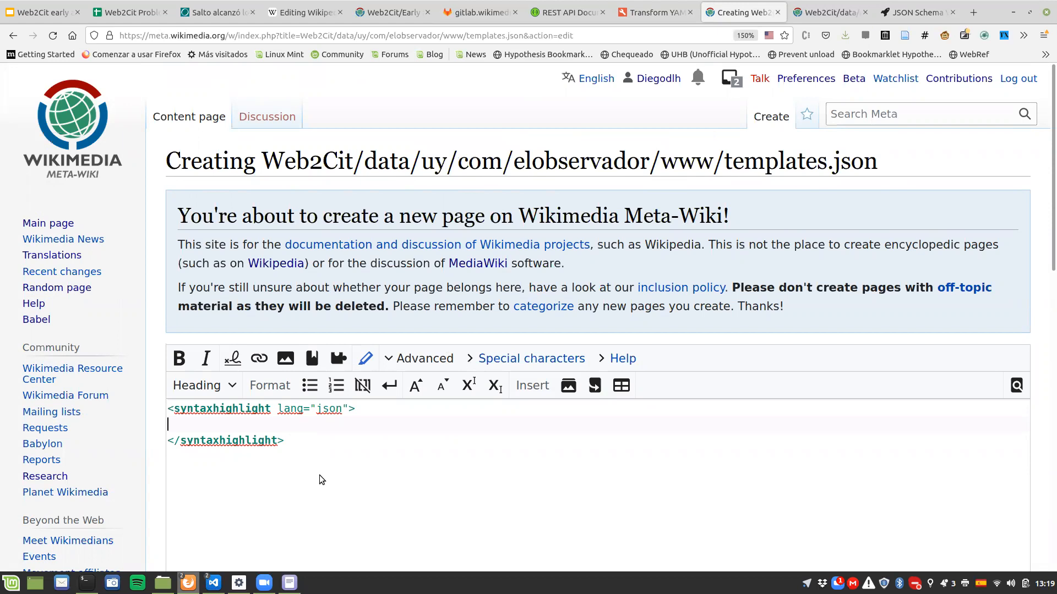
pyautogui.click(231, 395)
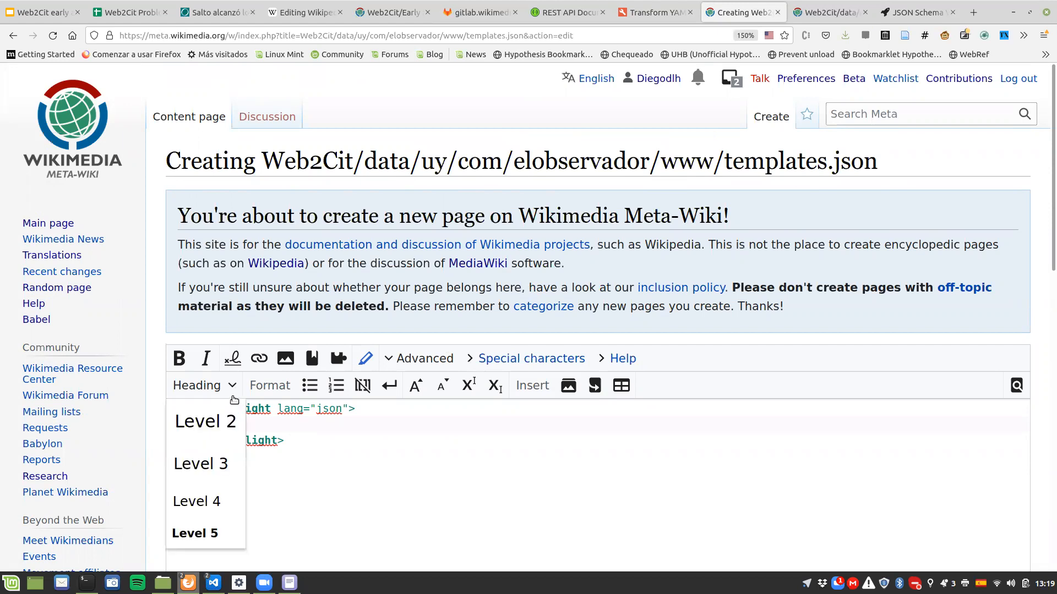
pyautogui.click(279, 420)
pyautogui.write('-')
pyautogui.press('BackSpace')
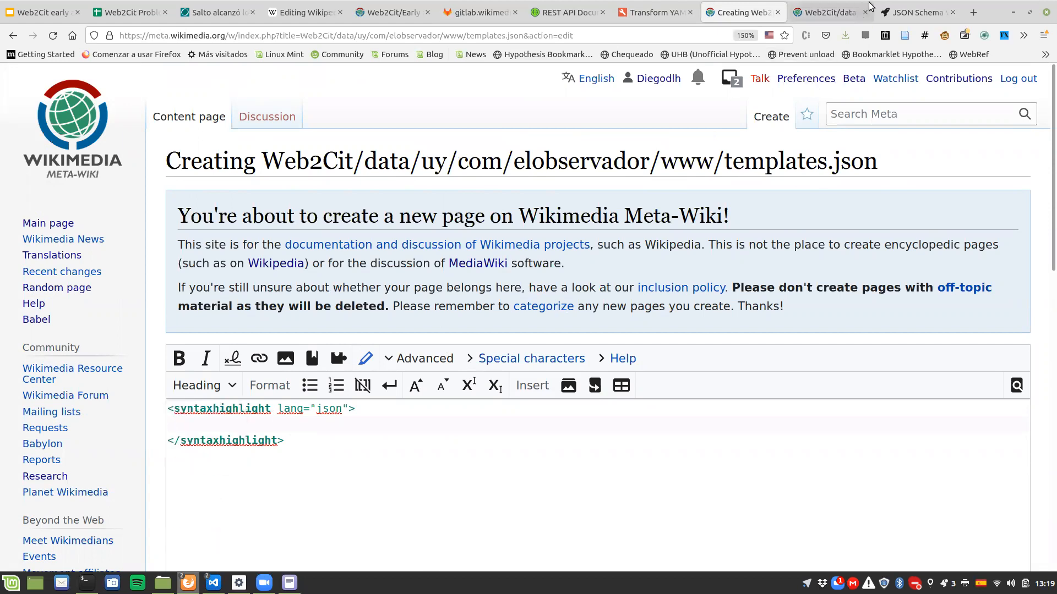
# Step: Insert the converter's full JSON output between the syntaxhighlight tags of the elobservador templates.json page and publish it
pyautogui.click(635, 9)
pyautogui.click(674, 270)
pyautogui.hotkey('ctrl', 'a')
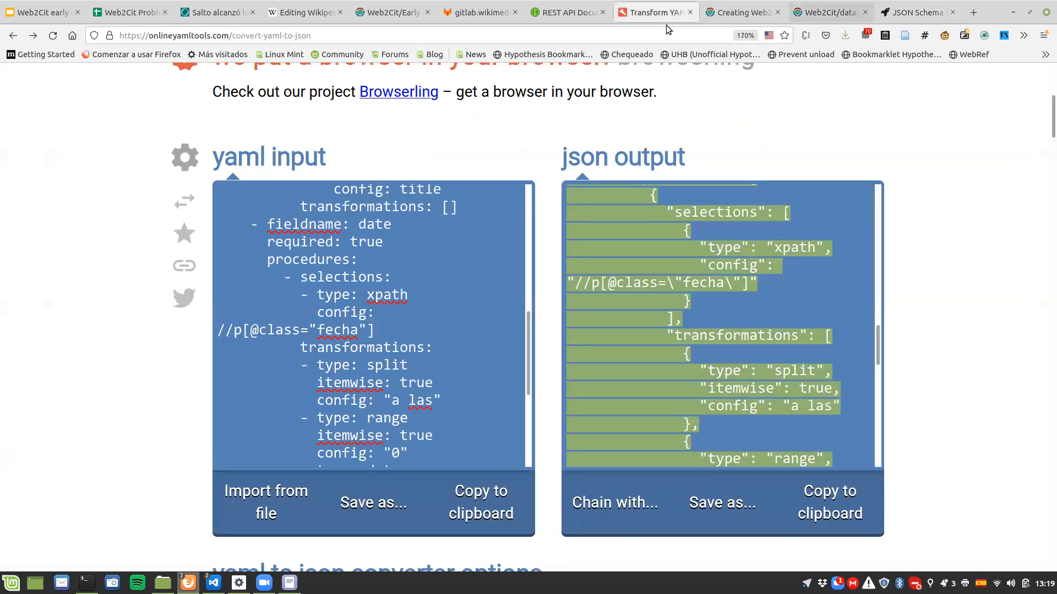
pyautogui.click(812, 6)
pyautogui.hotkey('ctrl', 'pageup')
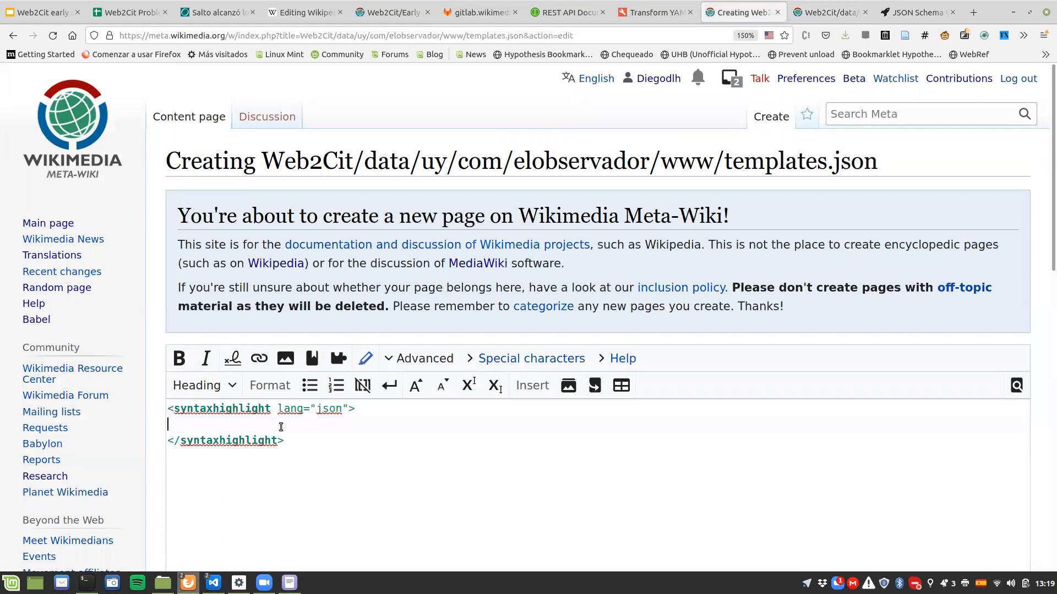
pyautogui.hotkey('ctrl', 'v')
pyautogui.scroll(-4, 133, 490)
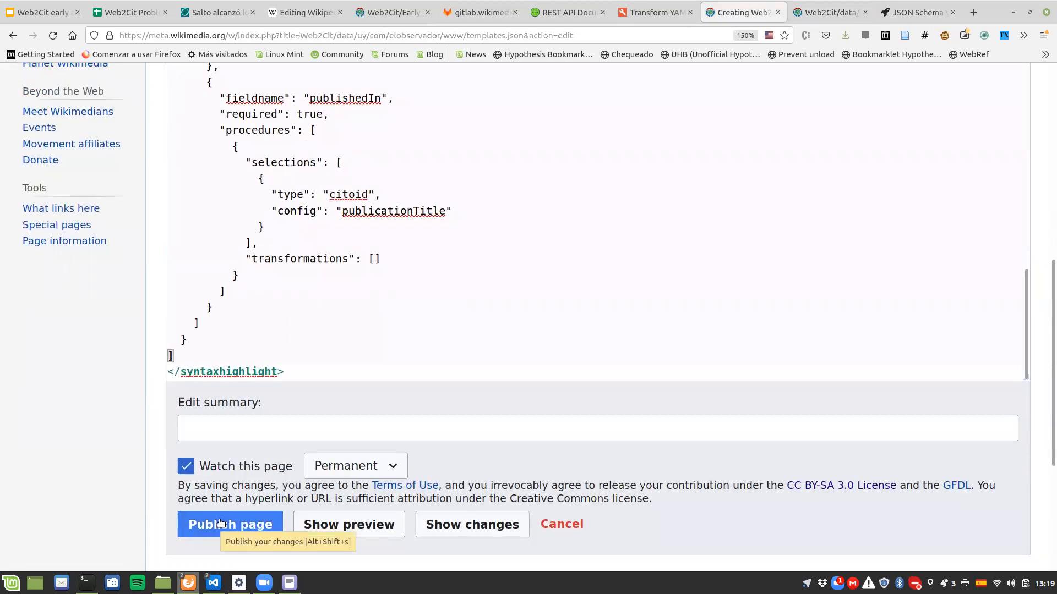
pyautogui.click(221, 523)
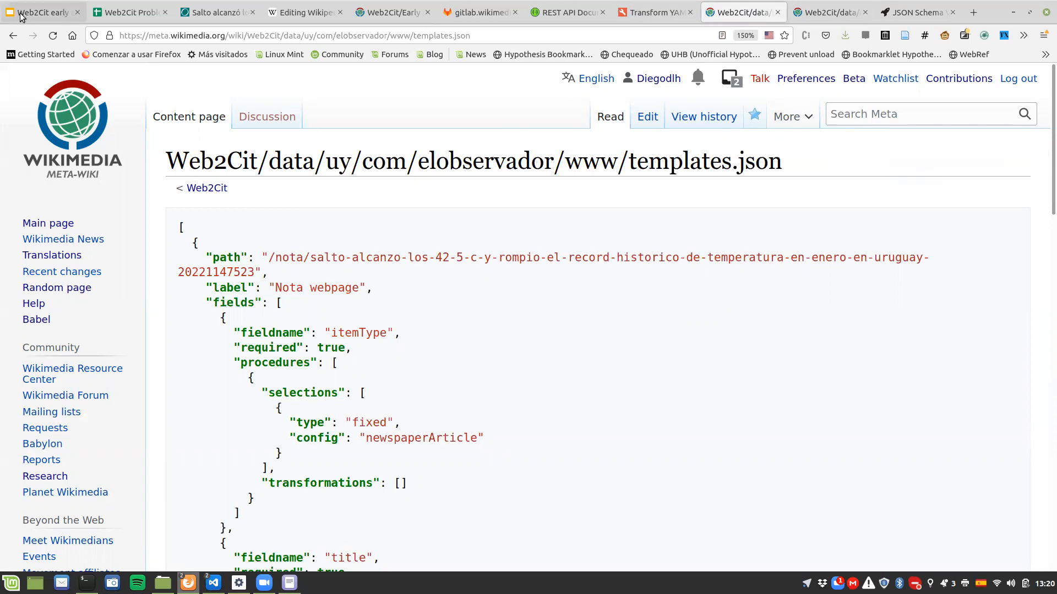
# Step: Review the Proposed workflow slide's item on writing a template for the target URL until all tests pass
pyautogui.moveTo(1, 2)
pyautogui.click(242, 204)
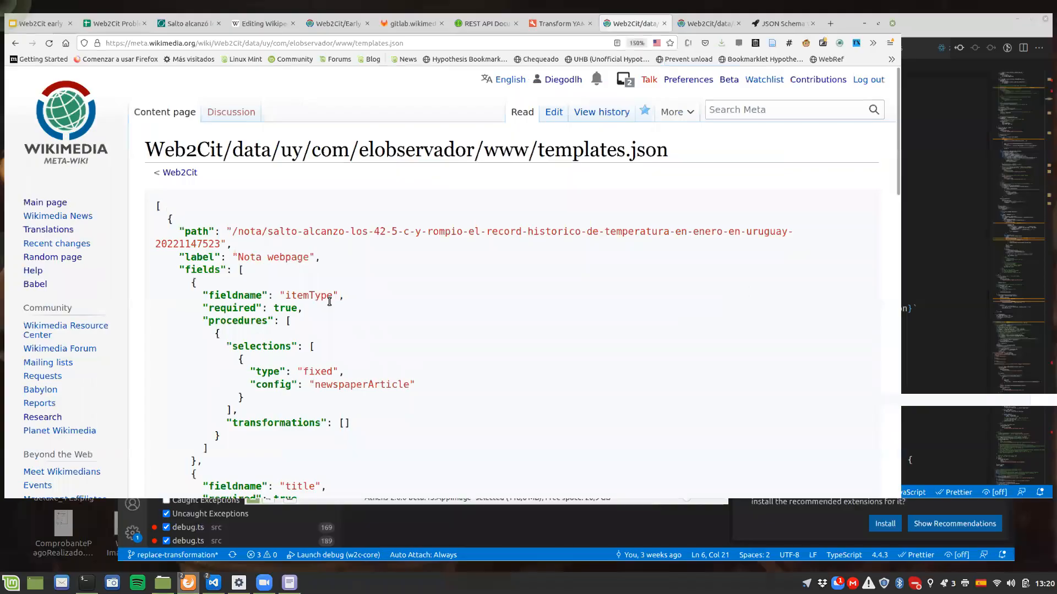
pyautogui.hotkey('alt', '1')
pyautogui.moveTo(304, 310); pyautogui.dragTo(704, 312)
pyautogui.click(705, 311)
pyautogui.write('. Write patterns if needed')
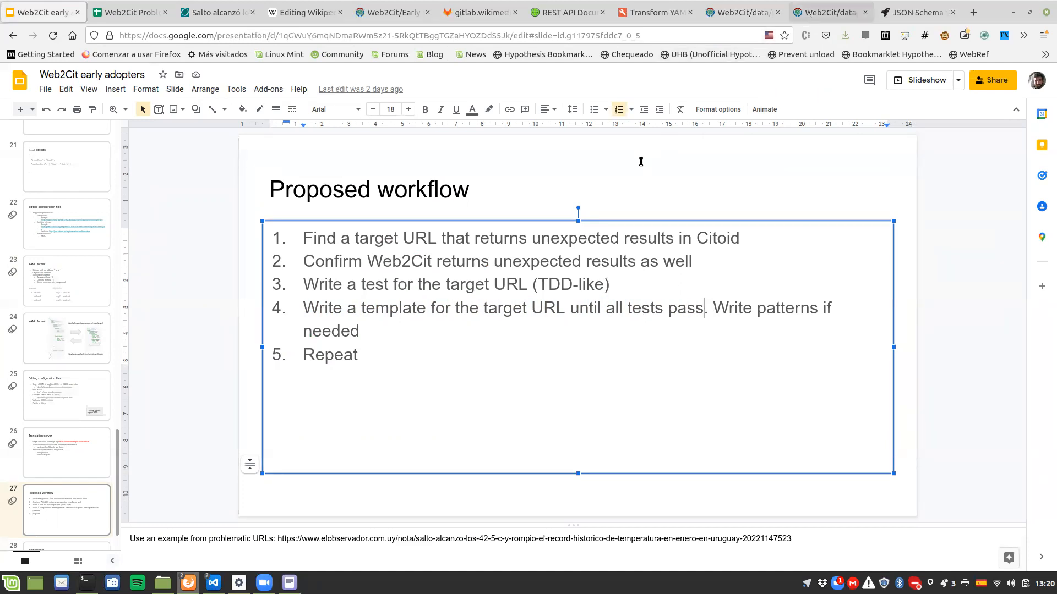
# Step: Return to the published elobservador tests.json page to review the article's expected citation values
pyautogui.click(830, 12)
pyautogui.click(613, 162)
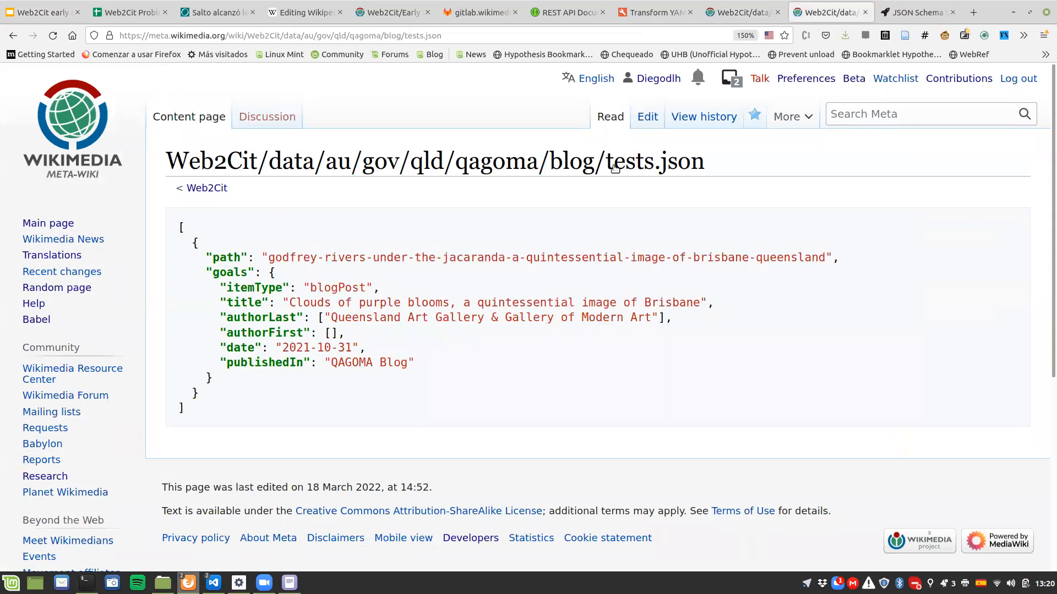
pyautogui.click(724, 12)
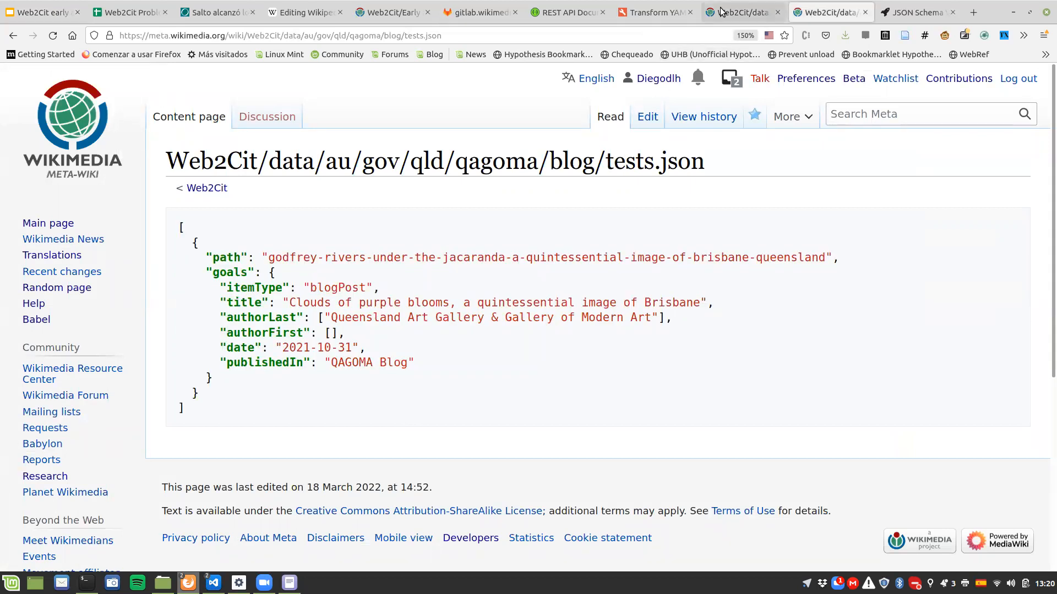
pyautogui.rightClick(10, 38)
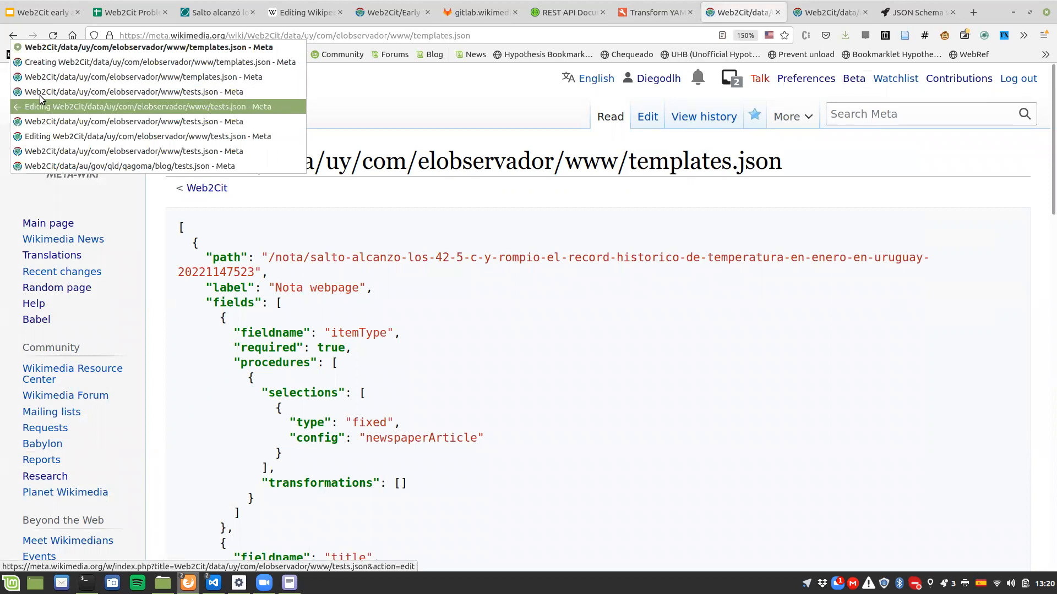
pyautogui.click(39, 92)
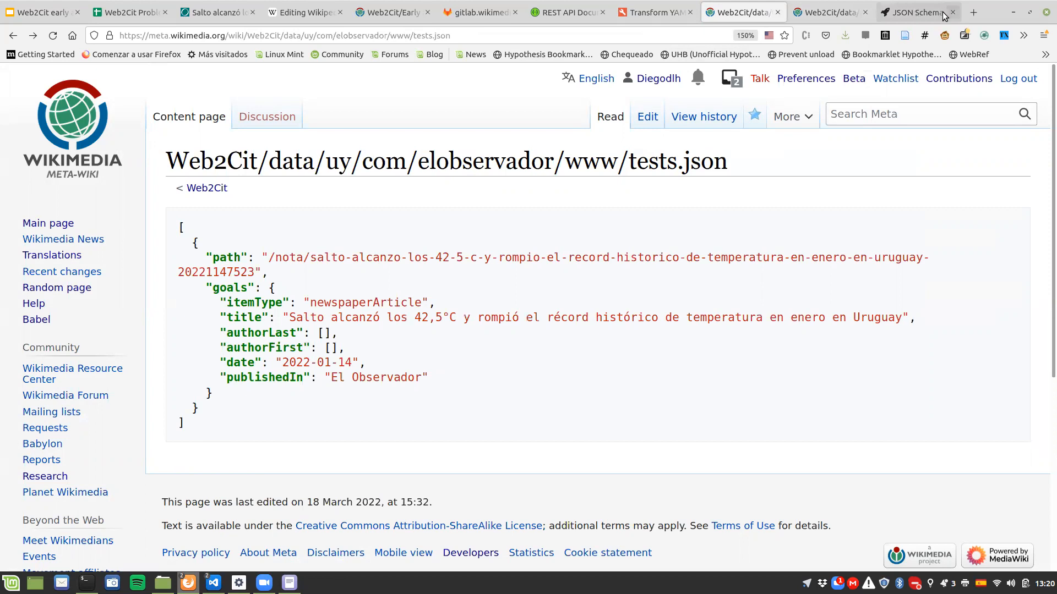
pyautogui.click(973, 12)
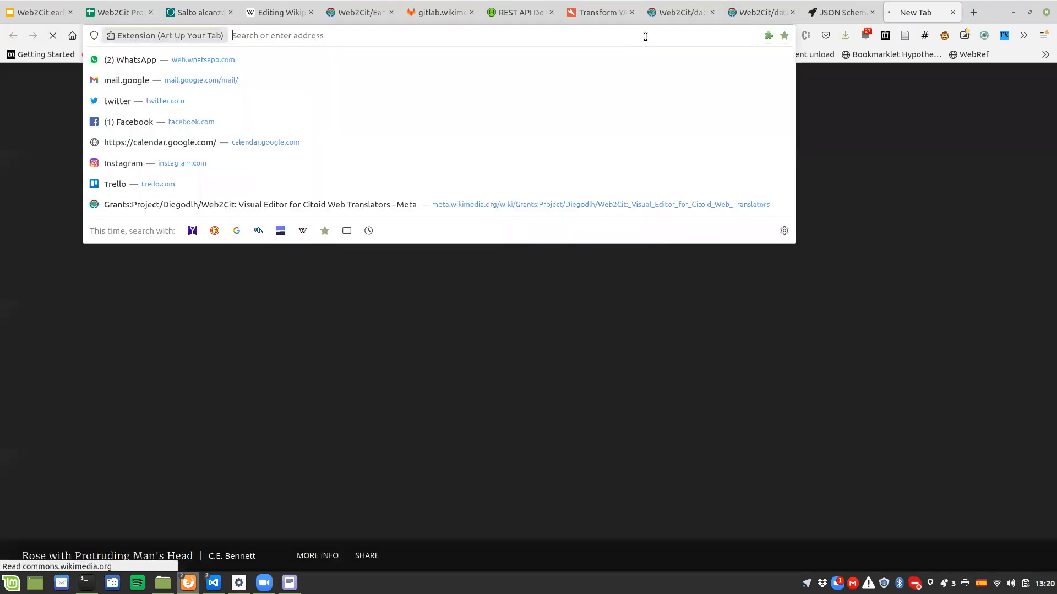
pyautogui.write('https:')
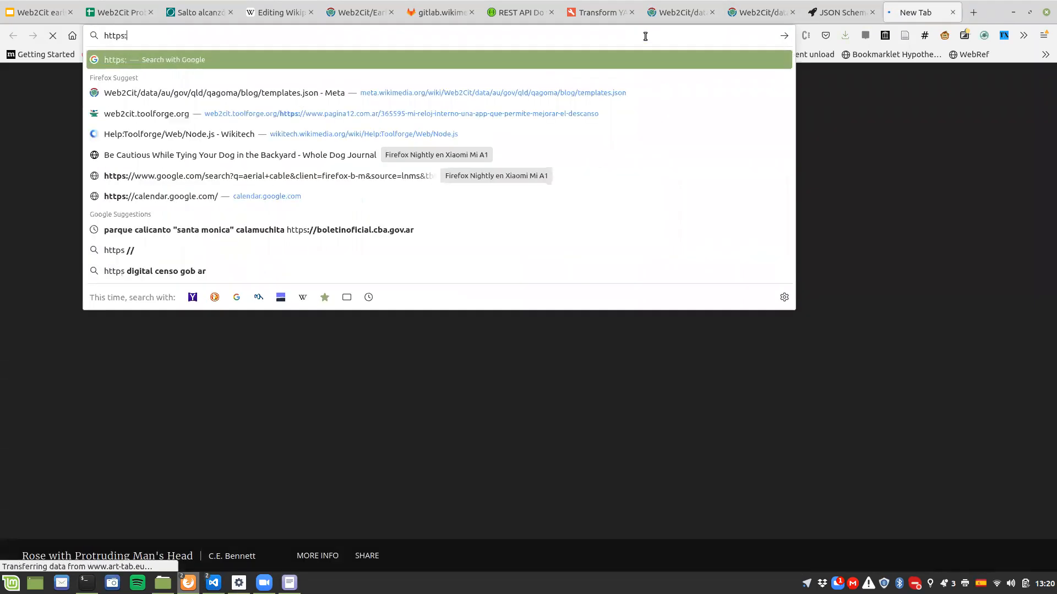
pyautogui.write('//')
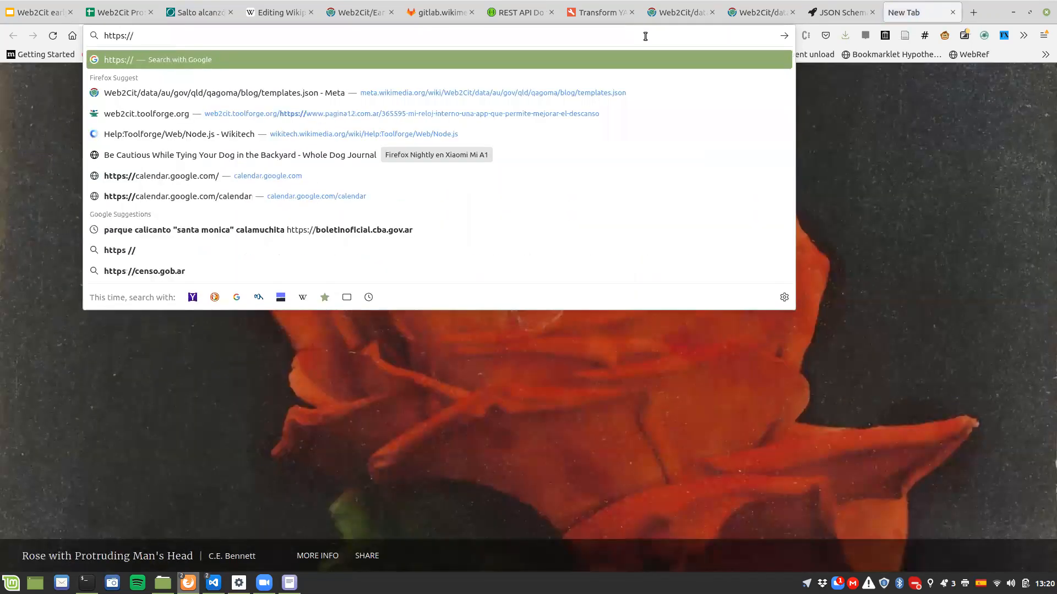
pyautogui.write('web2cit')
pyautogui.press('Right')
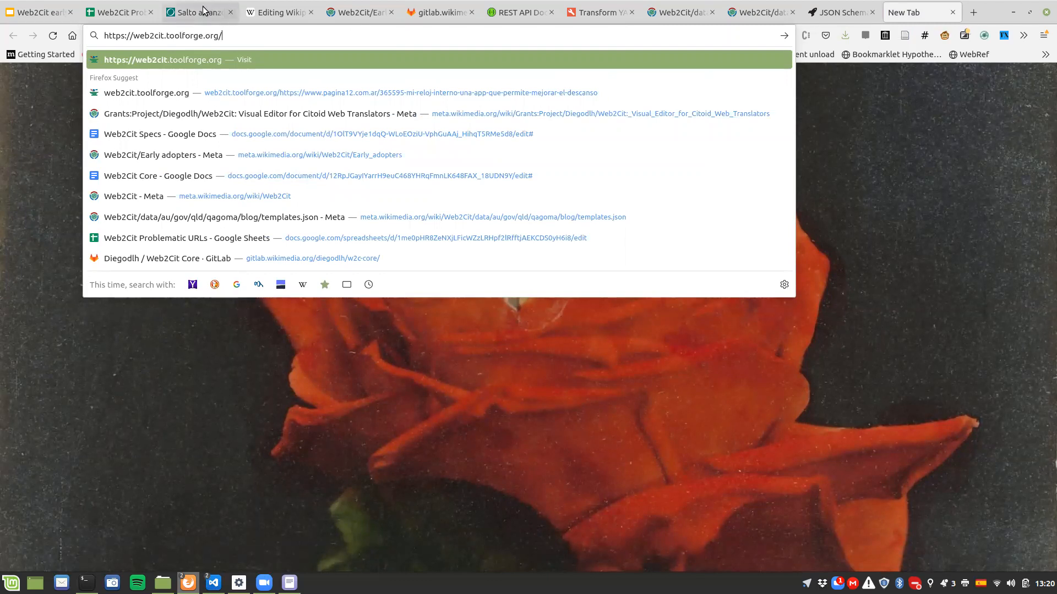
# Step: Copy the El Observador article's URL, append it to the Web2Cit server address, and load the translation
pyautogui.click(254, 39)
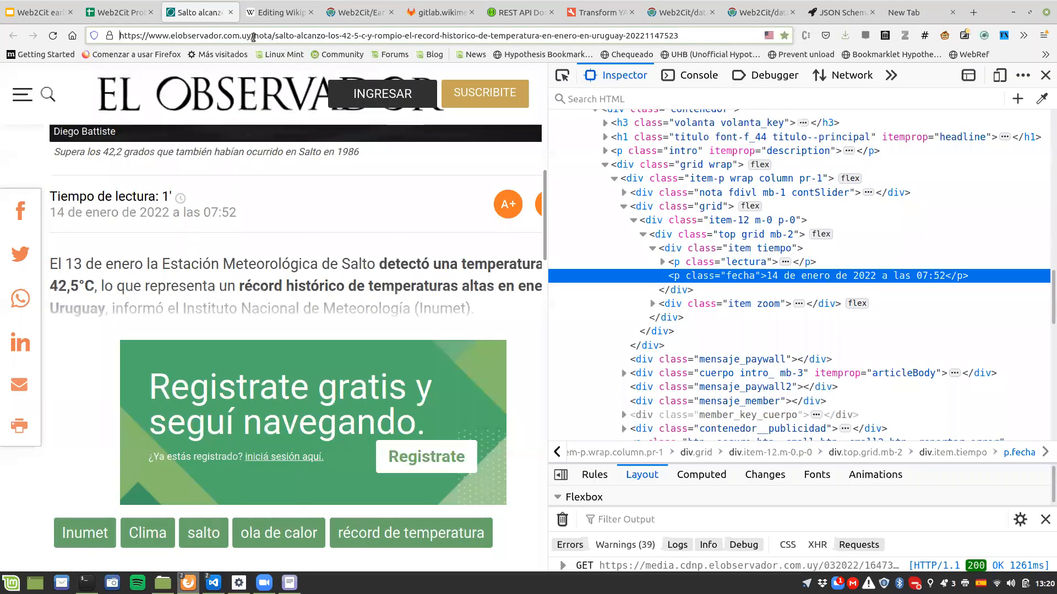
pyautogui.hotkey('ctrl', 'a')
pyautogui.hotkey('ctrl', 'c')
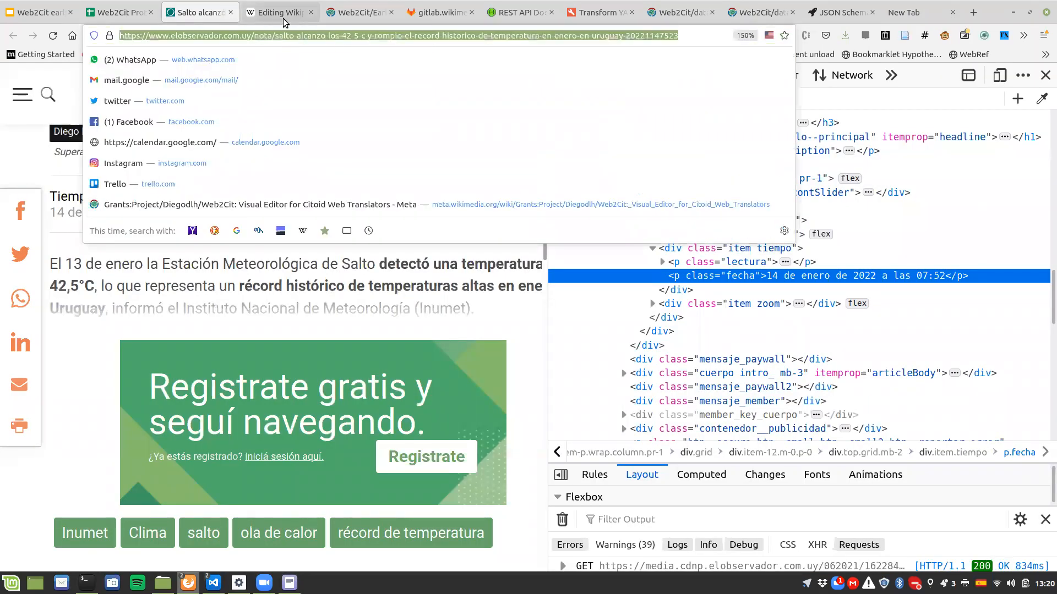
pyautogui.click(905, 11)
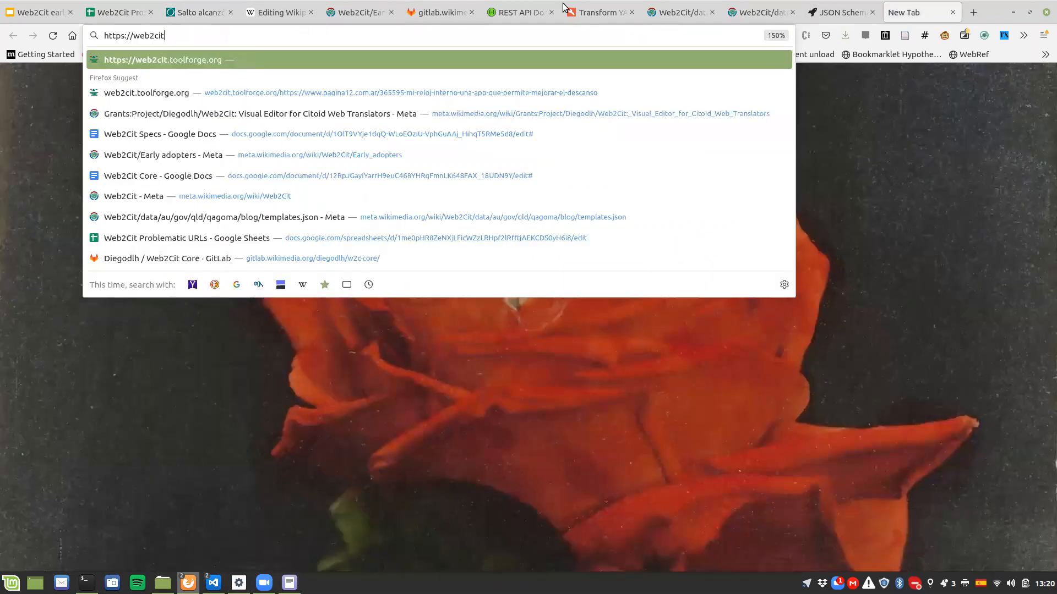
pyautogui.press('End')
pyautogui.hotkey('ctrl', 'v')
pyautogui.press('Return')
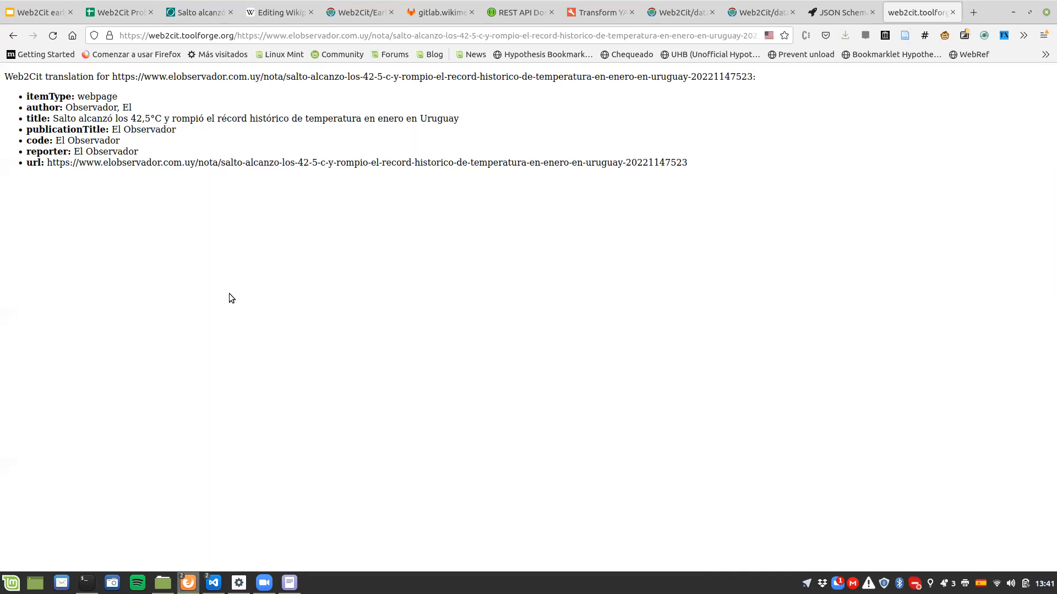
# Step: Edit the elobservador templates.json page to set the date field's required value to false, and publish the change
pyautogui.click(688, 13)
pyautogui.scroll(5, 147, 238)
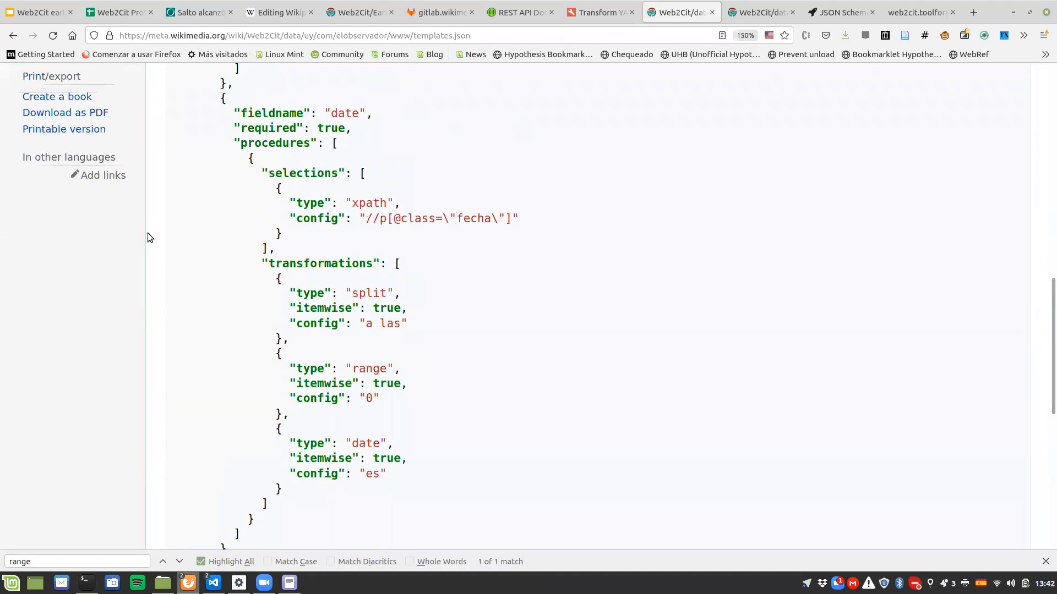
pyautogui.scroll(10, 147, 238)
pyautogui.click(648, 117)
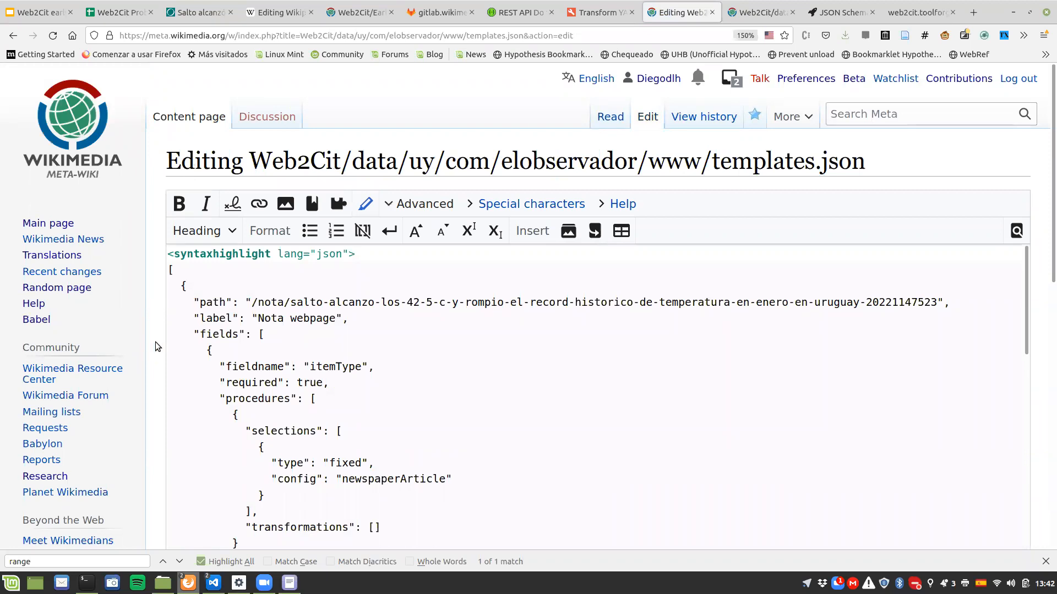
pyautogui.scroll(-5, 159, 338)
pyautogui.scroll(-5, 247, 295)
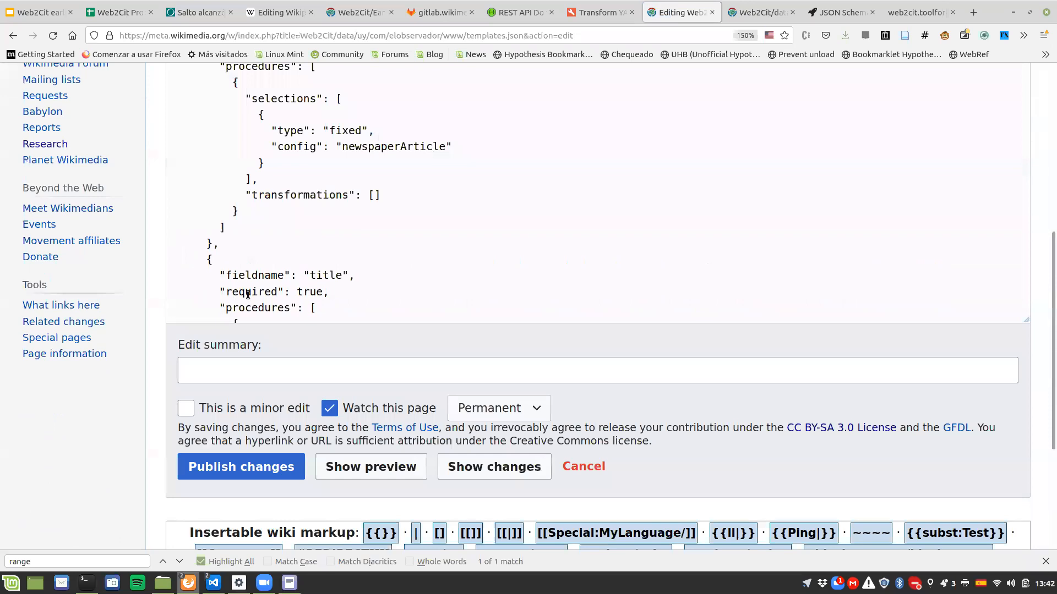
pyautogui.scroll(-10, 248, 294)
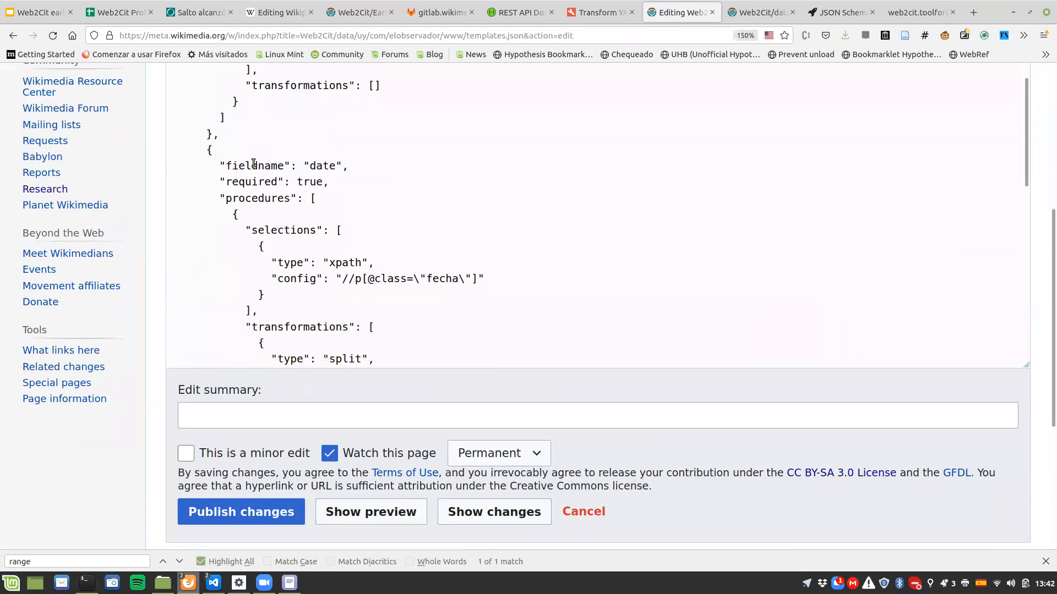
pyautogui.tripleClick(311, 185)
pyautogui.doubleClick(310, 186)
pyautogui.write('false')
pyautogui.click(241, 516)
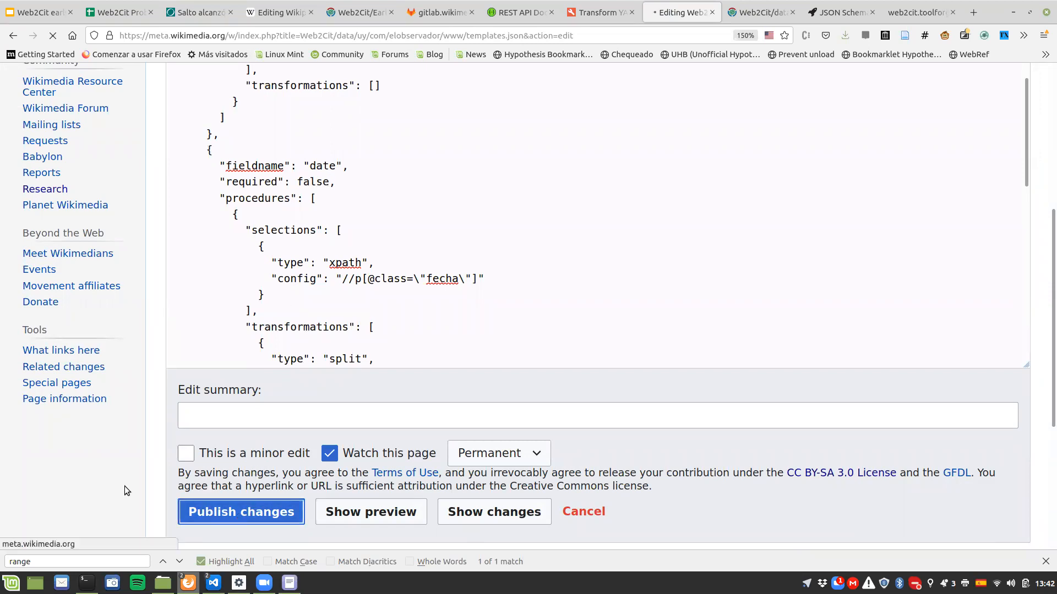
# Step: Reload the article's Web2Cit translation and review the returned citation fields, starting with itemType
pyautogui.click(897, 9)
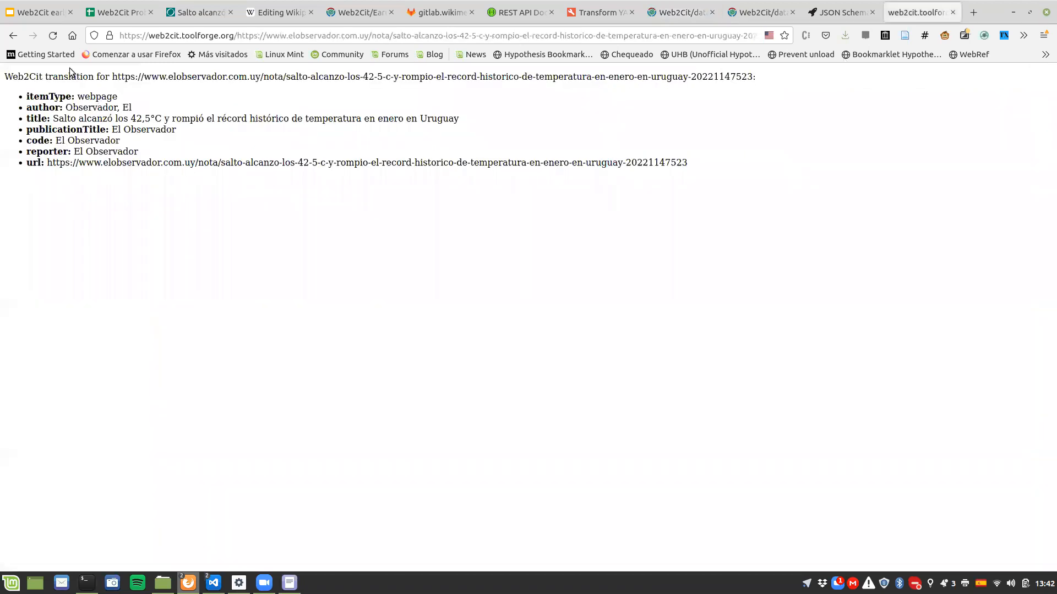
pyautogui.click(53, 35)
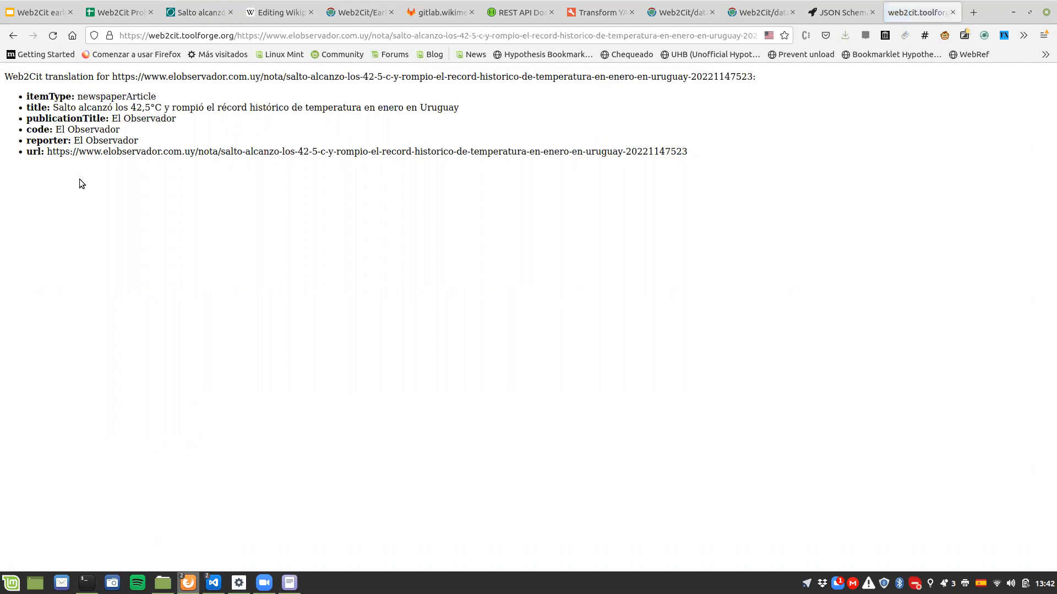
pyautogui.moveTo(26, 96); pyautogui.dragTo(163, 100)
pyautogui.click(164, 100)
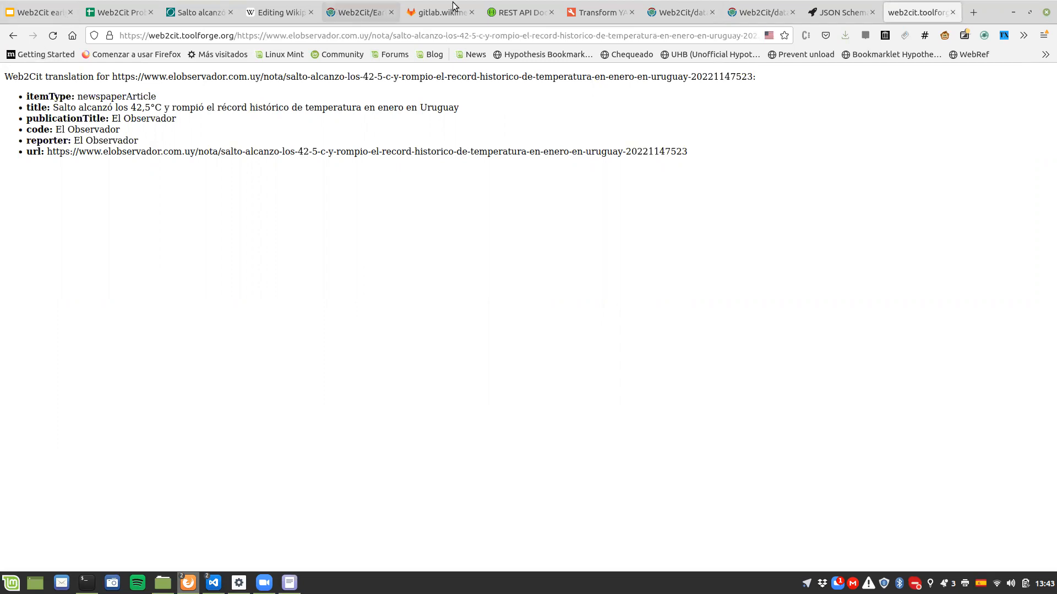
# Step: Open elobservador templates.json for editing again, find the date field, and set its required value to true
pyautogui.click(679, 13)
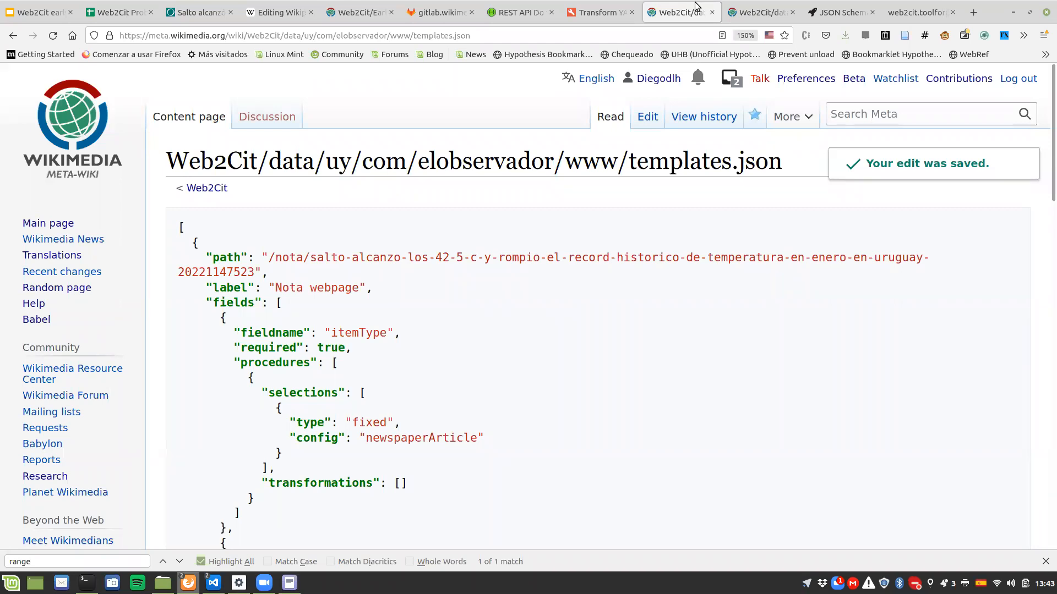
pyautogui.scroll(-12, 401, 349)
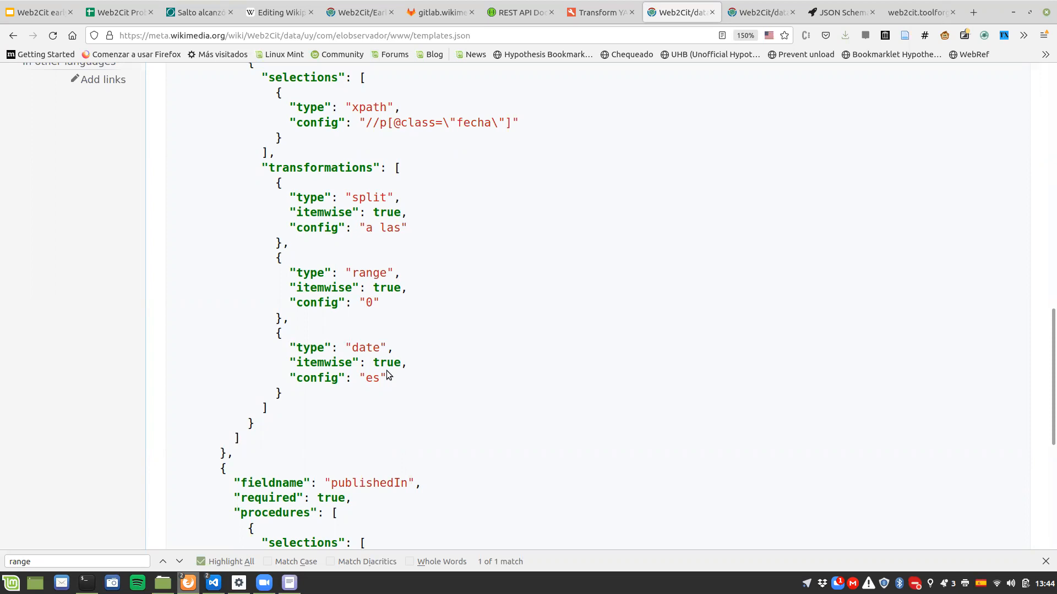
pyautogui.scroll(3, 387, 374)
pyautogui.scroll(8, 388, 372)
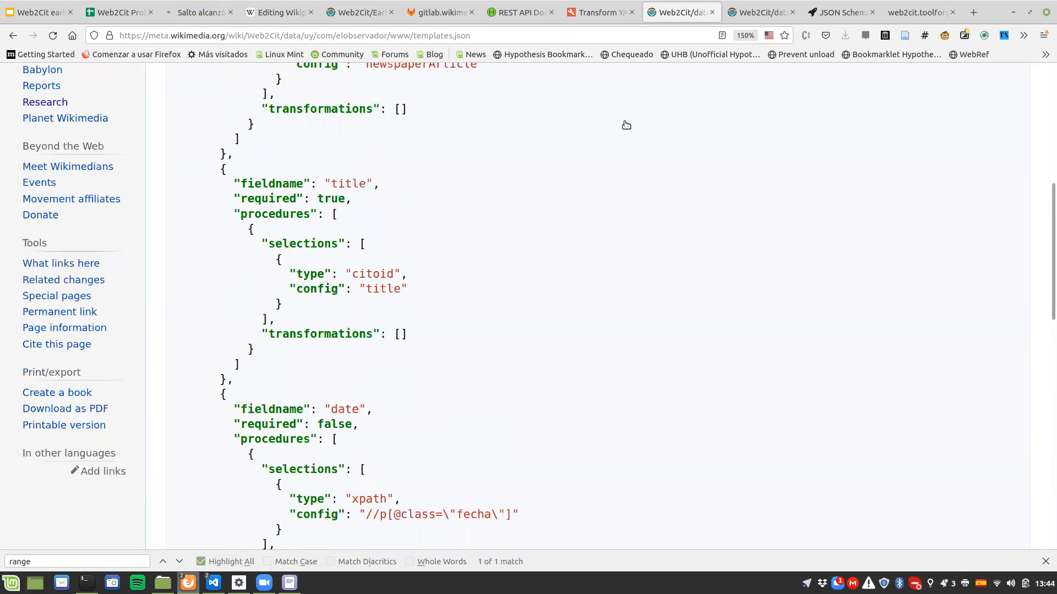
pyautogui.press('F5')
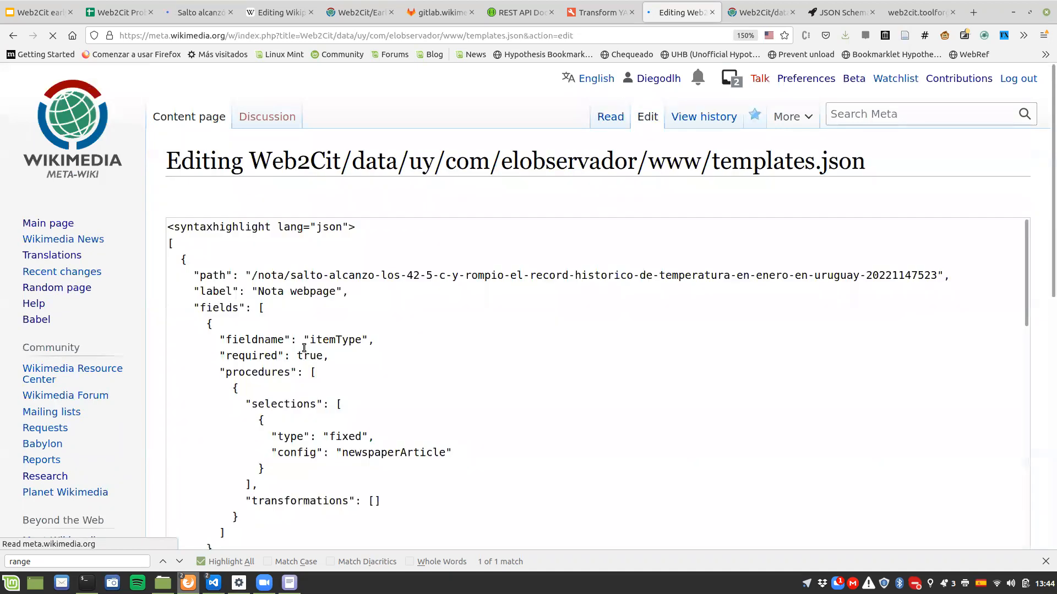
pyautogui.write('date')
pyautogui.scroll(-3, 325, 341)
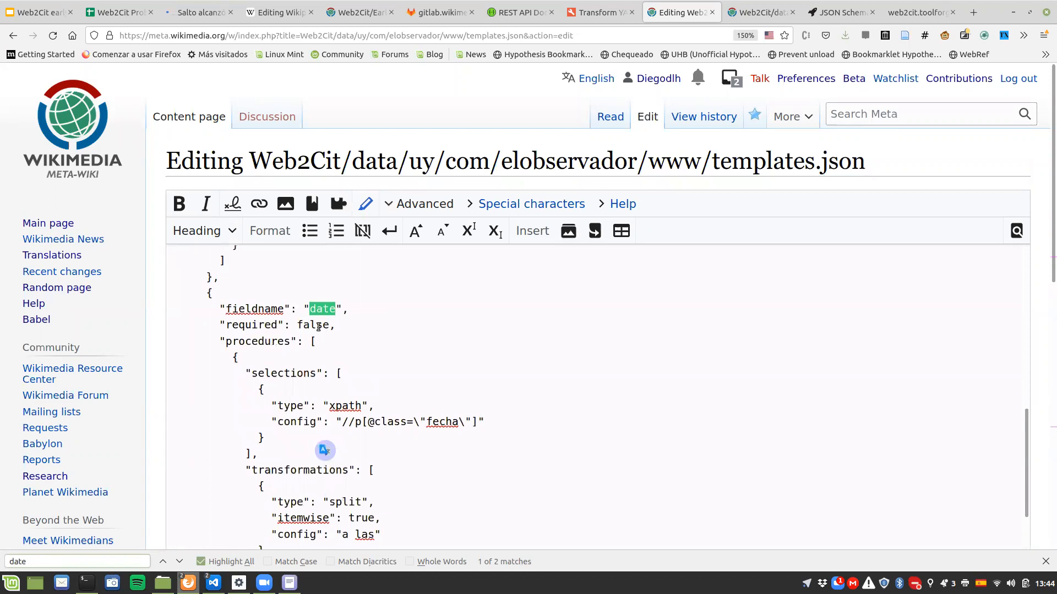
pyautogui.scroll(-4, 319, 326)
pyautogui.click(319, 326)
pyautogui.scroll(4, 319, 327)
pyautogui.doubleClick(321, 326)
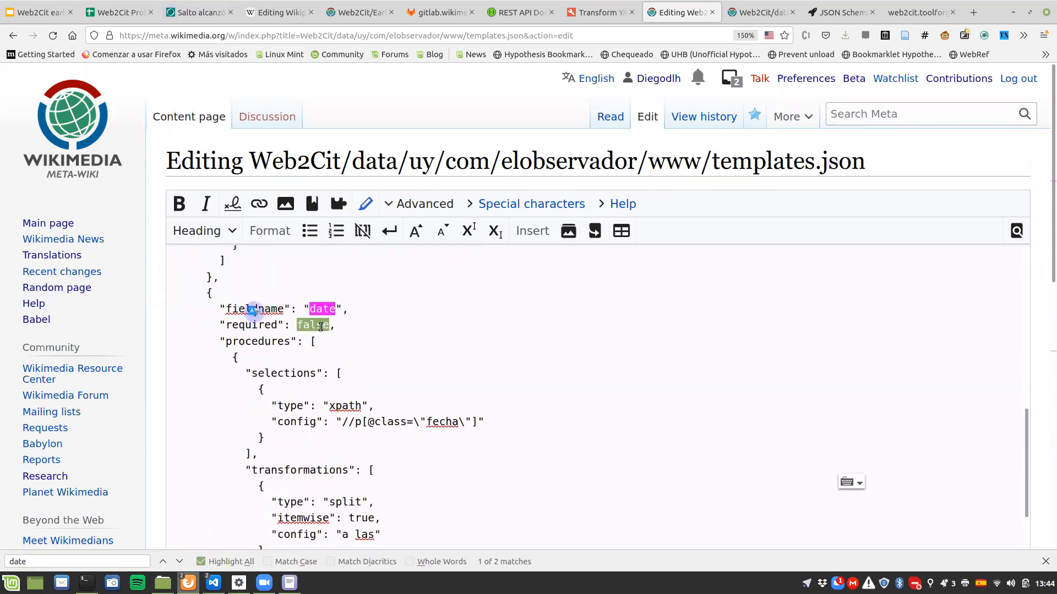
pyautogui.write('true')
# Step: Set itemwise to false in the date field's range transformation and publish the templates.json changes
pyautogui.scroll(-5, 320, 327)
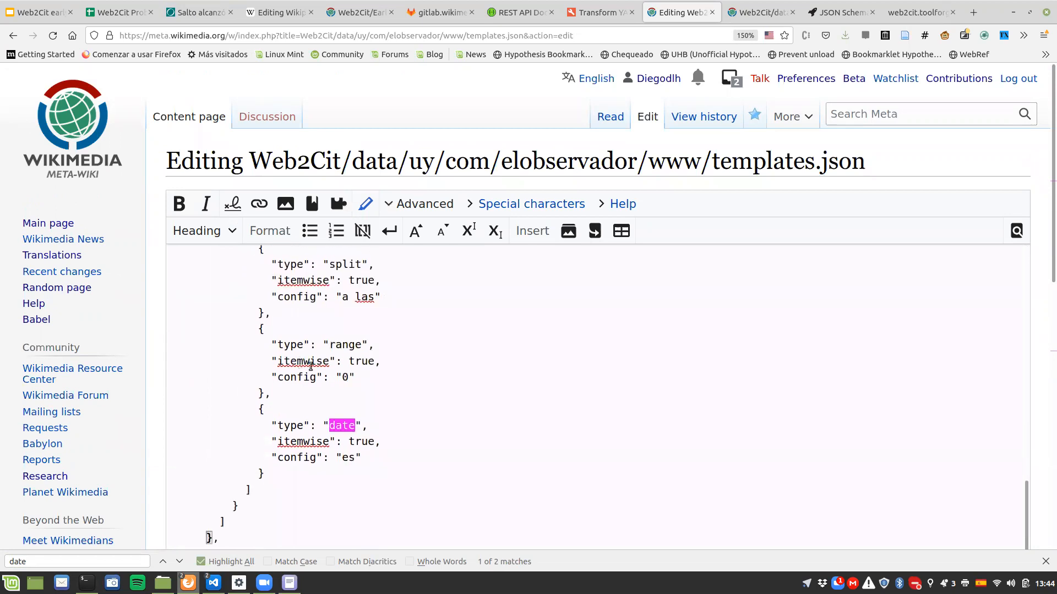
pyautogui.doubleClick(364, 359)
pyautogui.write('false')
pyautogui.hotkey('alt', 'Tab')
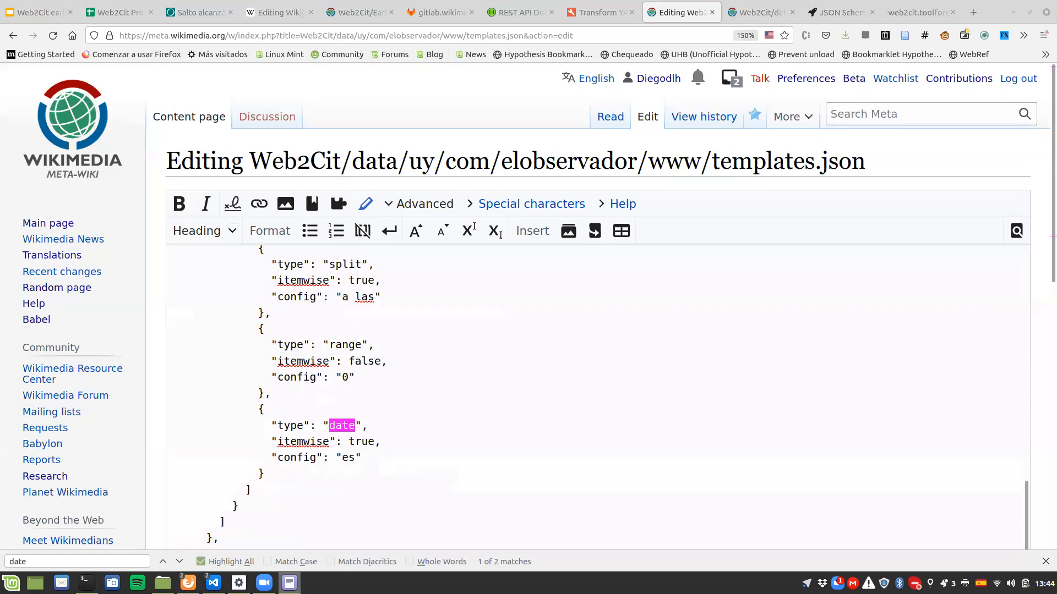
pyautogui.scroll(-7, 150, 427)
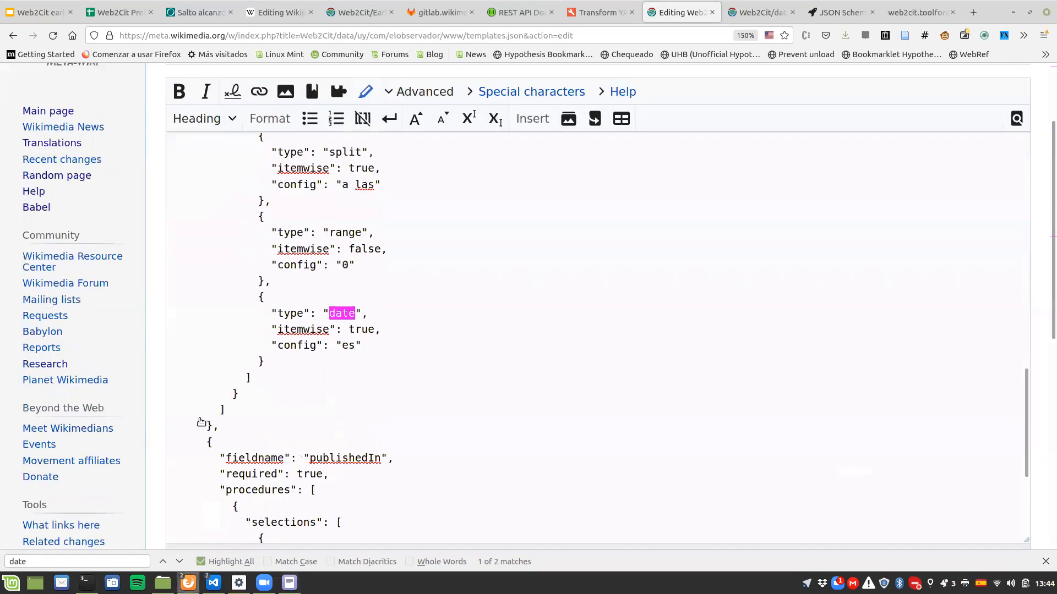
pyautogui.press('Return')
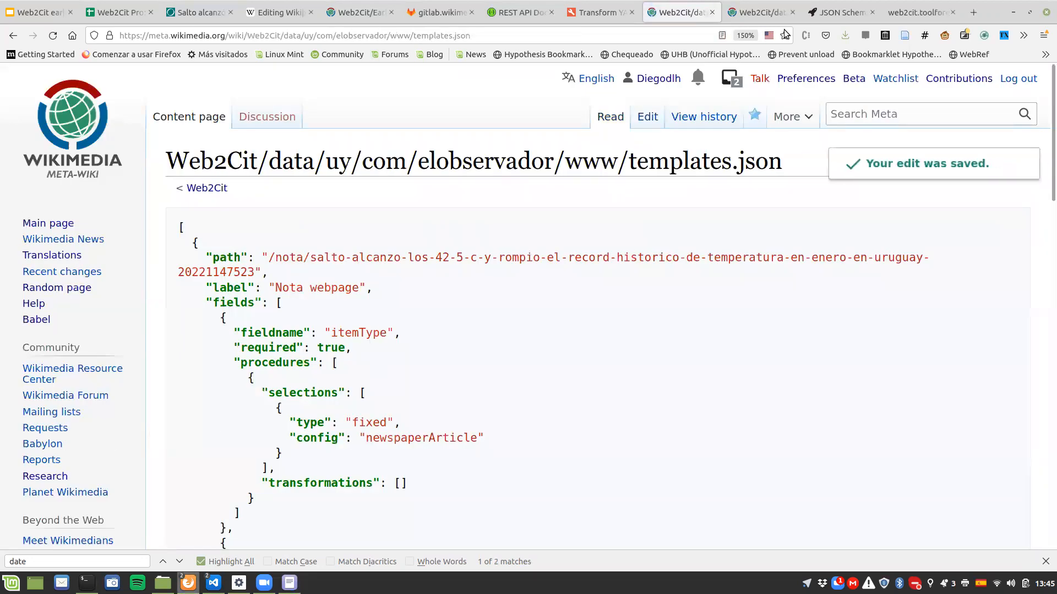
# Step: Reload the article's Web2Cit translation and highlight its itemType value
pyautogui.click(886, 14)
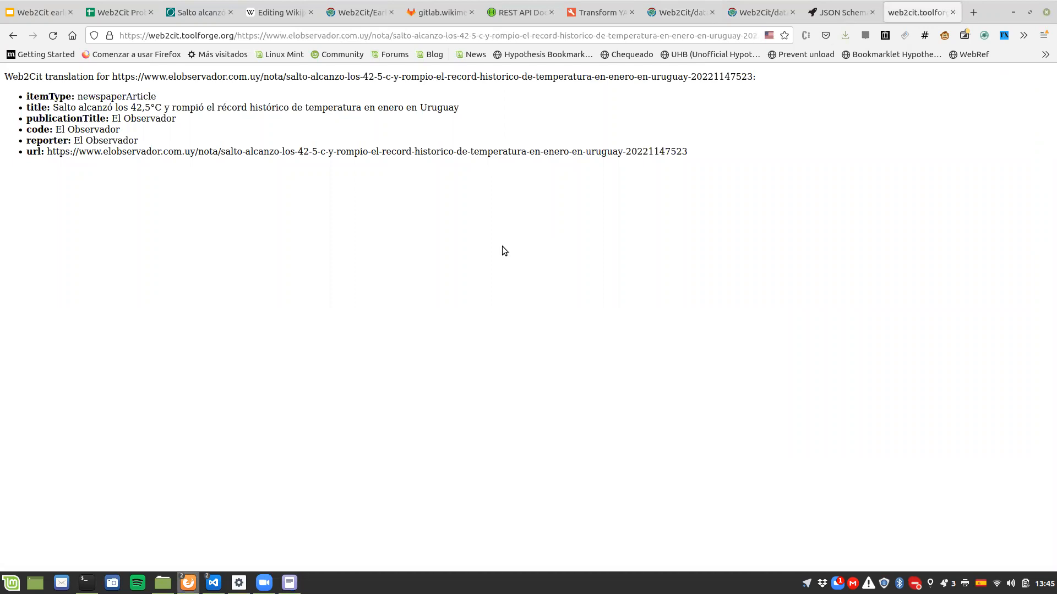
pyautogui.click(53, 35)
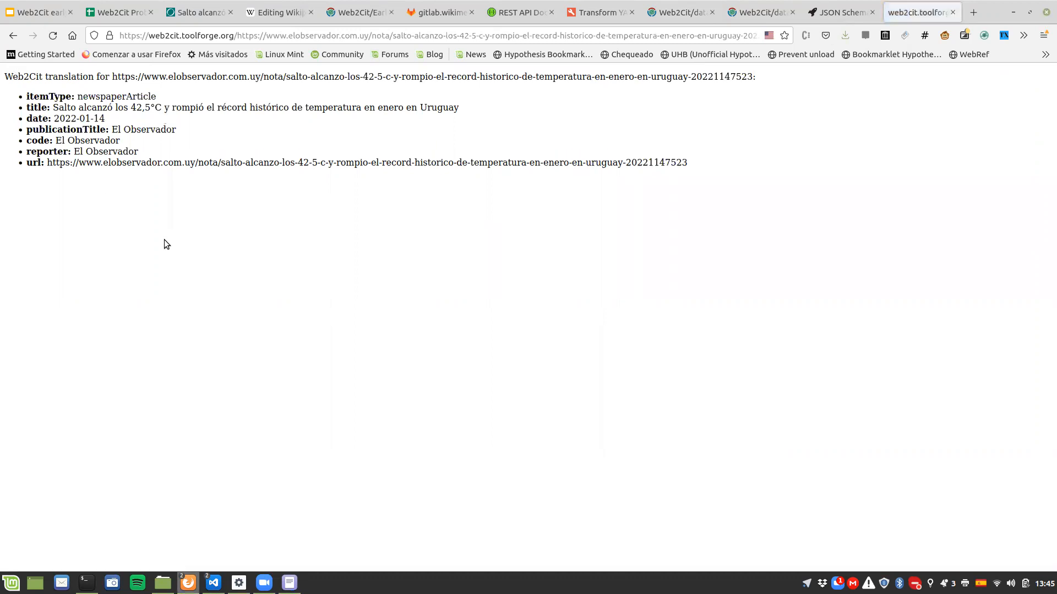
pyautogui.moveTo(29, 97); pyautogui.dragTo(137, 96)
pyautogui.click(140, 95)
pyautogui.doubleClick(139, 96)
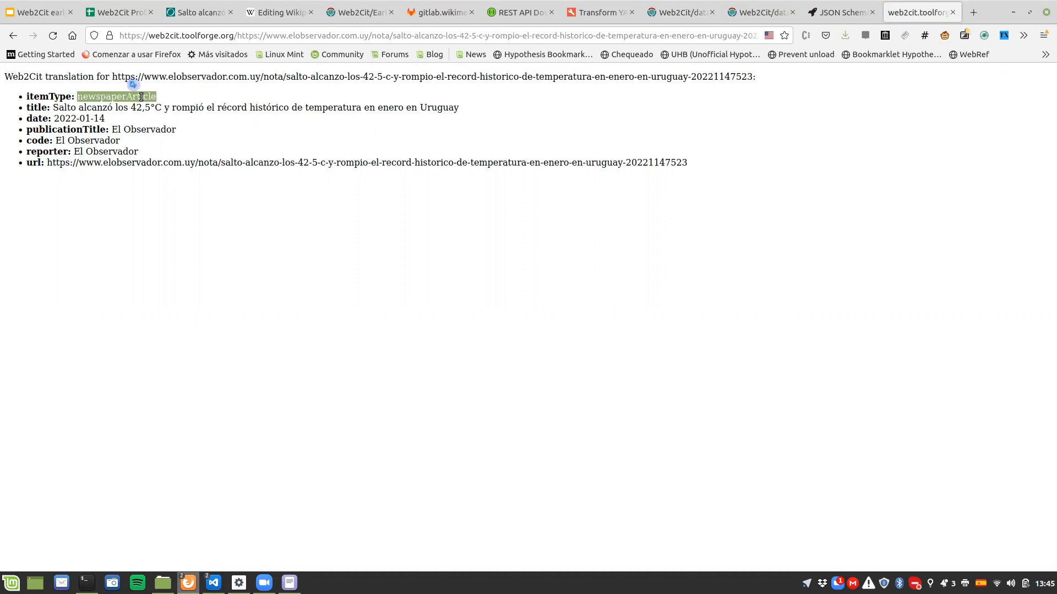
# Step: Go through the title, date and publicationTitle fields of the Web2Cit translation, highlighting each in turn
pyautogui.doubleClick(39, 106)
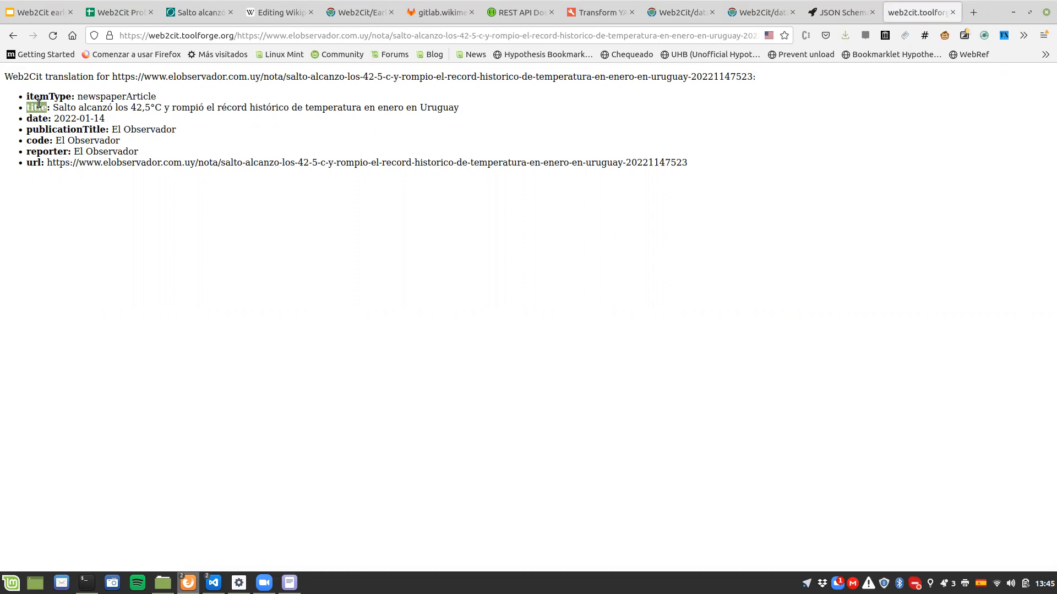
pyautogui.moveTo(27, 118); pyautogui.dragTo(105, 119)
pyautogui.click(110, 120)
pyautogui.doubleClick(41, 131)
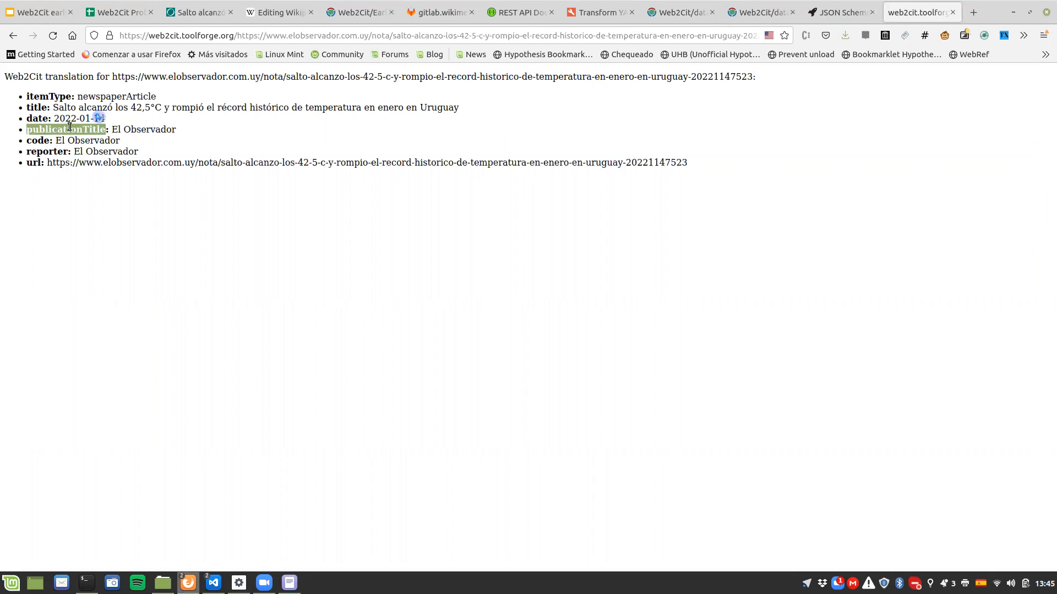
pyautogui.moveTo(112, 129); pyautogui.dragTo(184, 130)
pyautogui.click(184, 130)
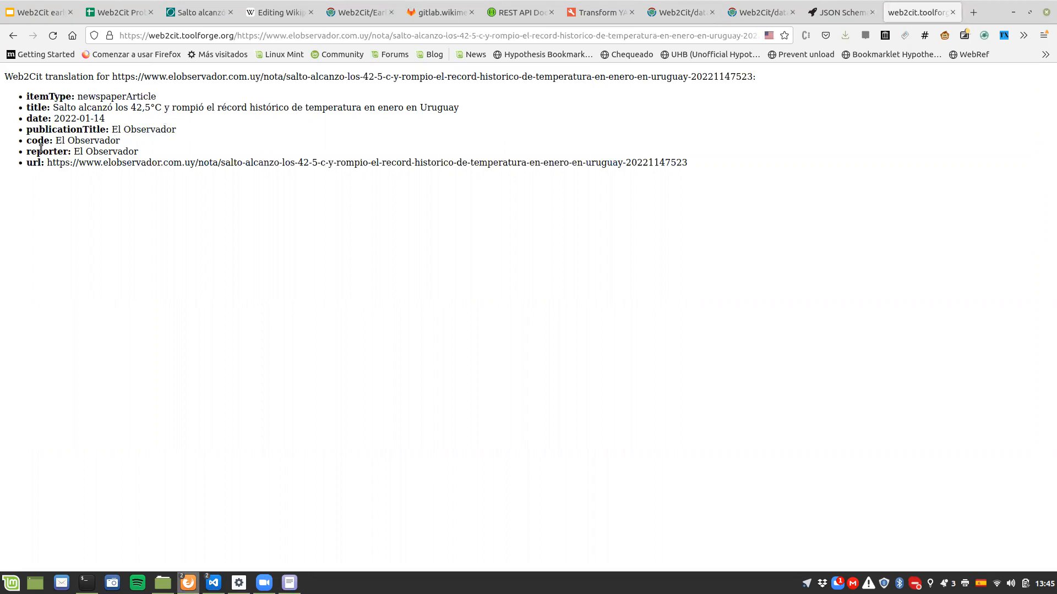
# Step: Highlight the code and reporter lines of the translation and compare them with the publicationTitle field
pyautogui.moveTo(28, 142); pyautogui.dragTo(27, 166)
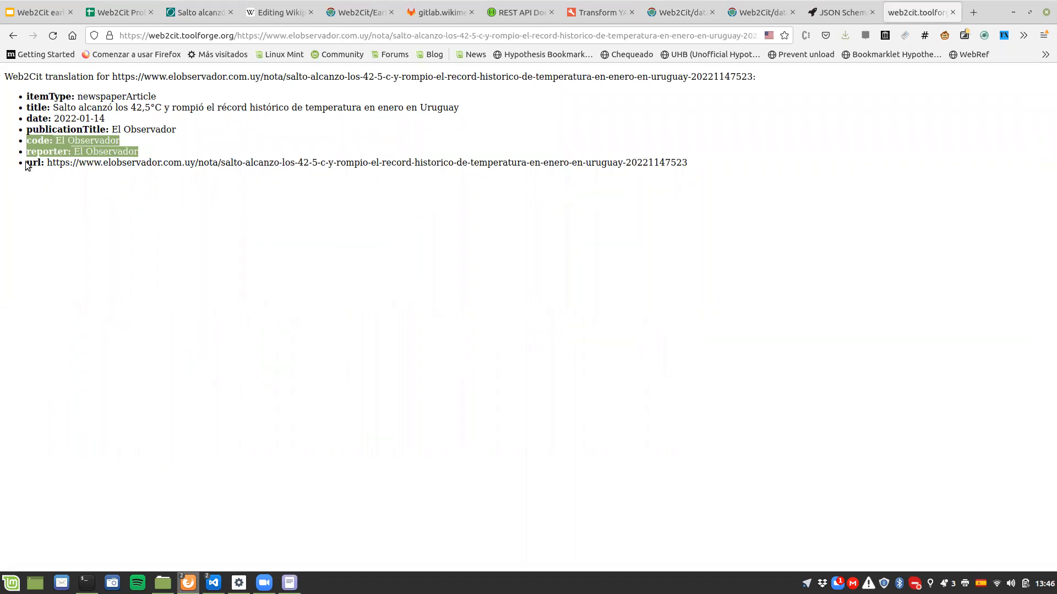
pyautogui.doubleClick(43, 132)
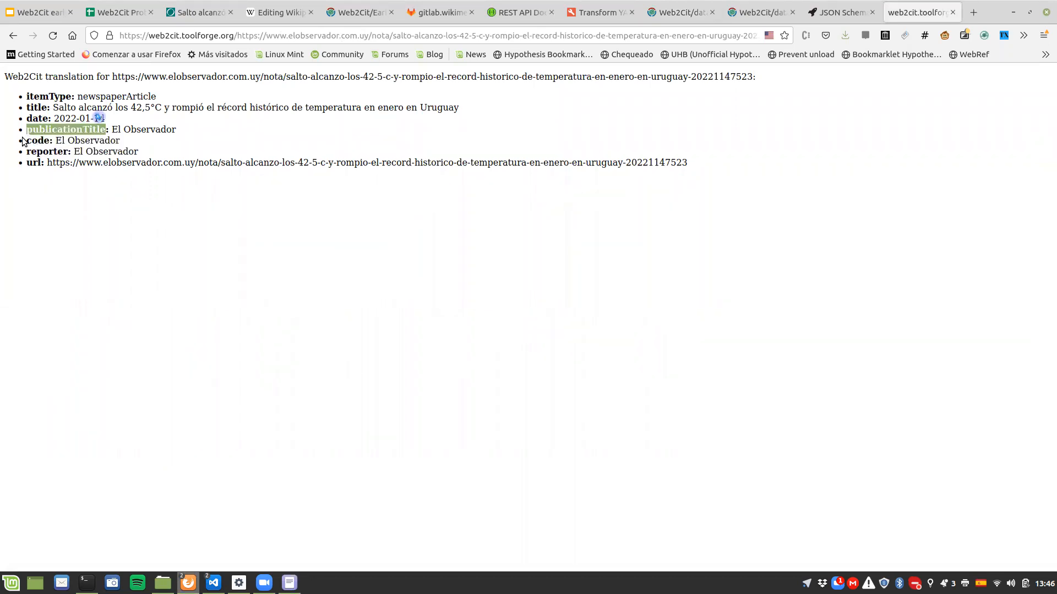
pyautogui.moveTo(25, 140); pyautogui.dragTo(28, 156)
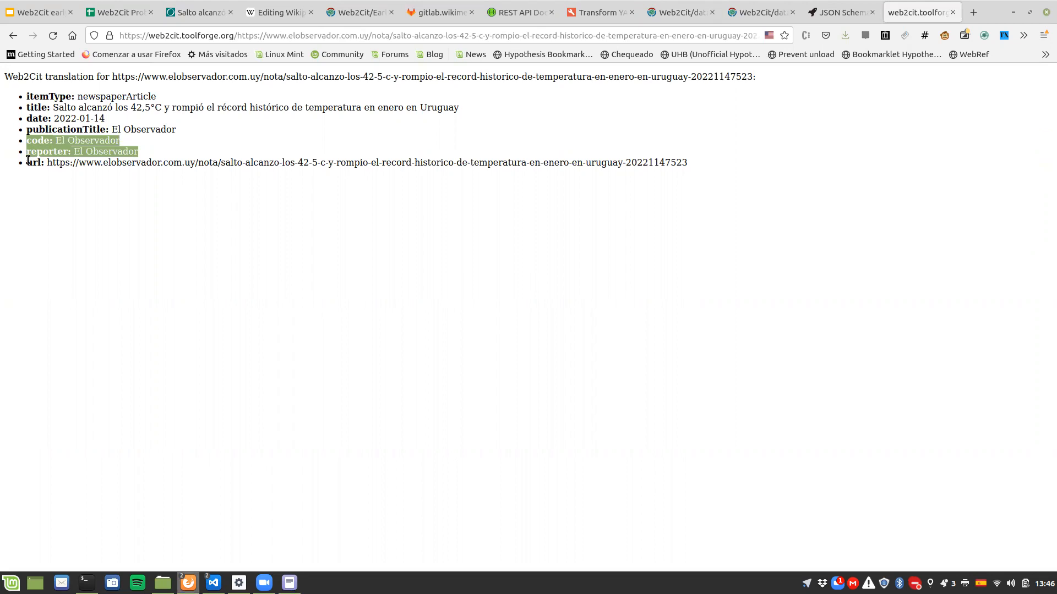
# Step: Highlight the url value of the Web2Cit translation and enlarge the page to 150%
pyautogui.click(27, 163)
pyautogui.doubleClick(27, 163)
pyautogui.click(48, 162)
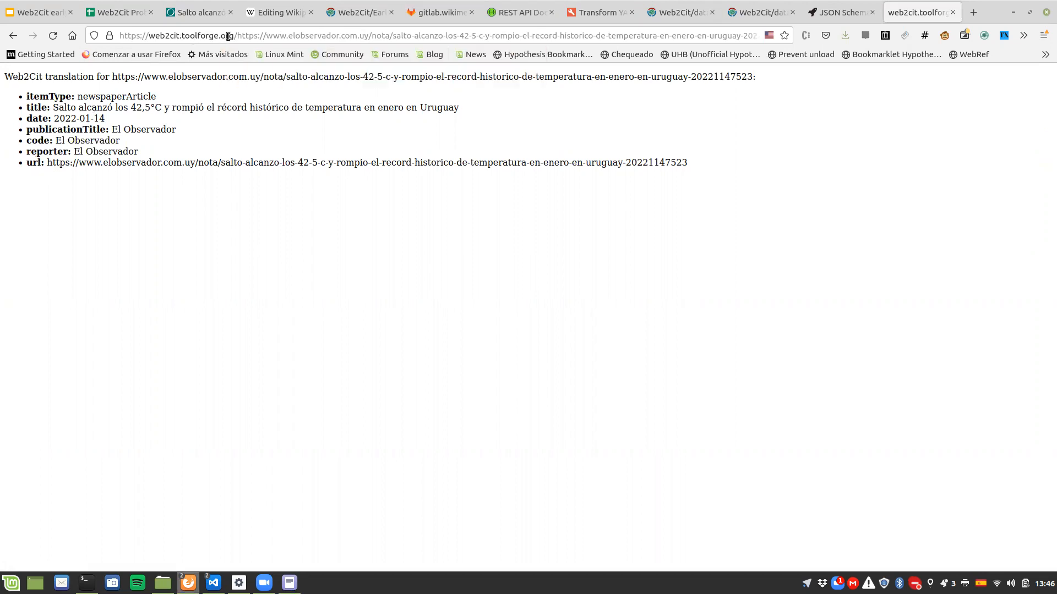
pyautogui.moveTo(48, 163); pyautogui.dragTo(635, 163)
pyautogui.click(643, 163)
pyautogui.hotkey('ctrl', '+')
pyautogui.hotkey('ctrl', '+')
pyautogui.hotkey('ctrl', '+')
pyautogui.hotkey('ctrl', '+')
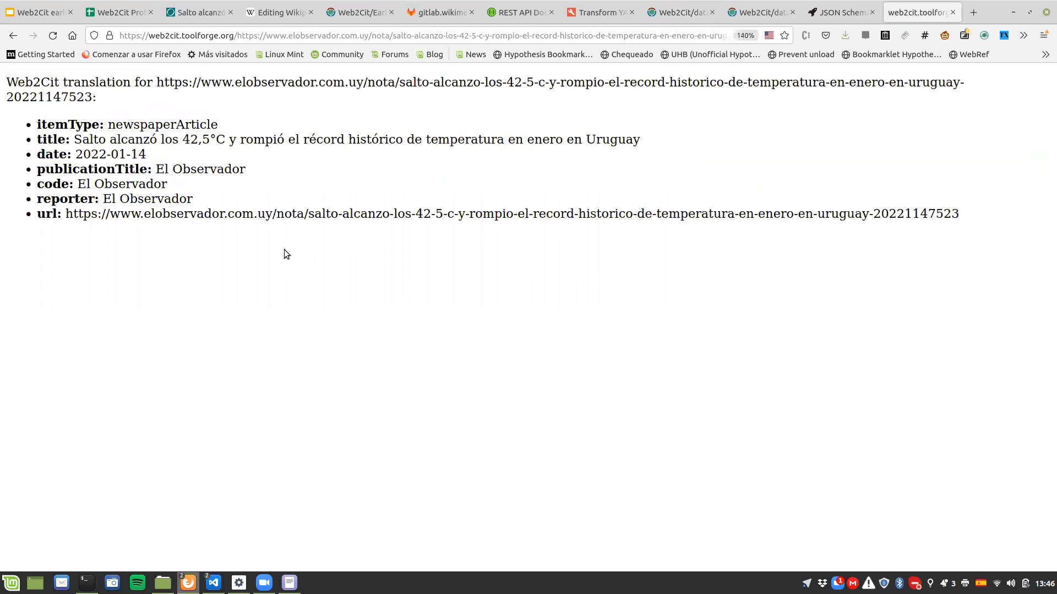
pyautogui.hotkey('ctrl', '+')
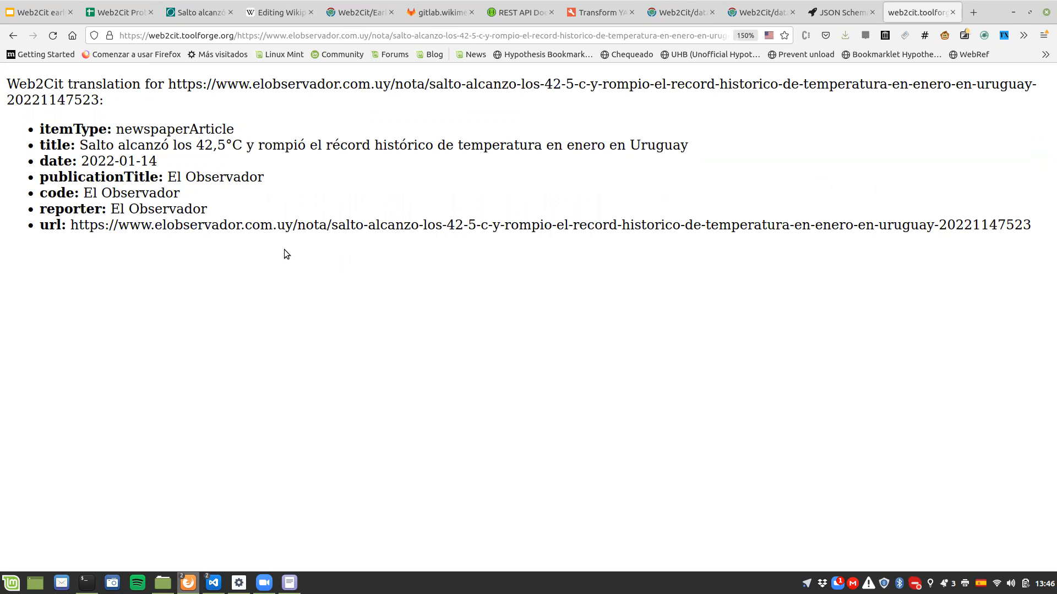
# Step: Regenerate the automatic citation in the Wikipedia sandbox from the article's web2cit.toolforge.org URL, highlight its publication date, and insert it
pyautogui.click(275, 12)
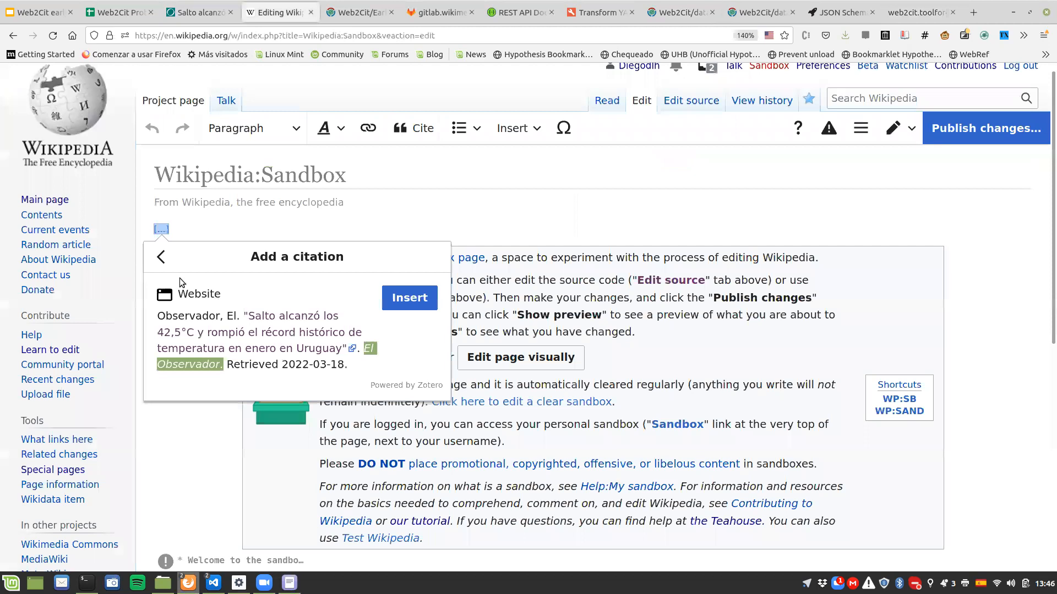
pyautogui.click(161, 257)
pyautogui.click(228, 339)
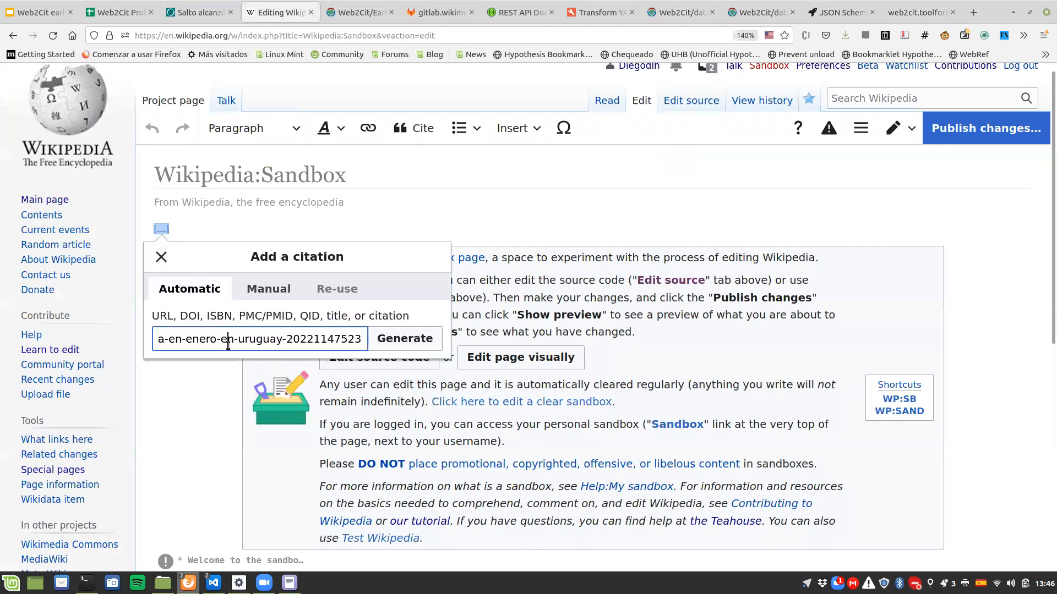
pyautogui.press('Home')
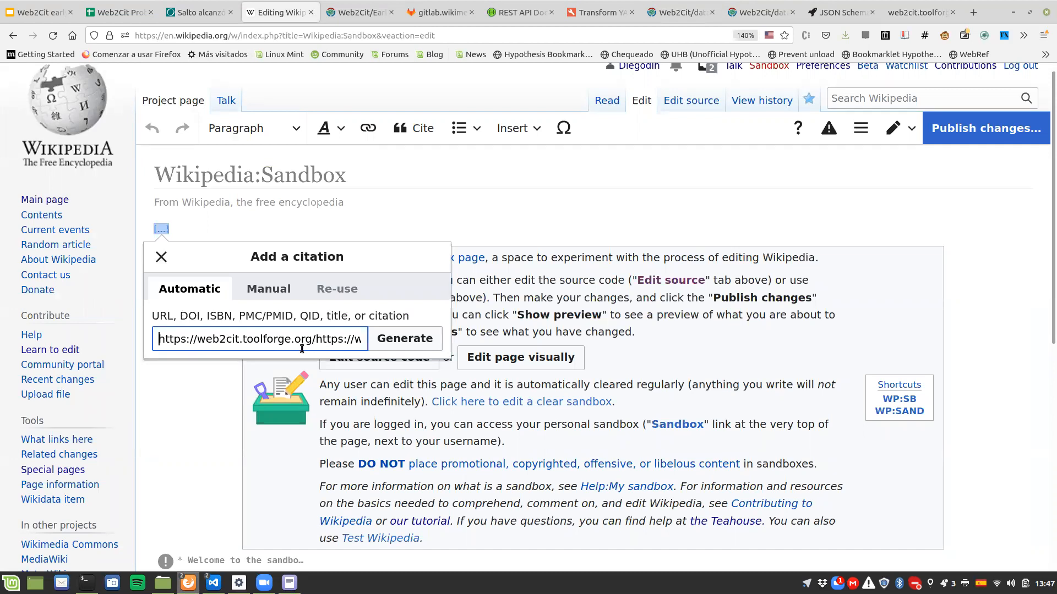
pyautogui.click(379, 342)
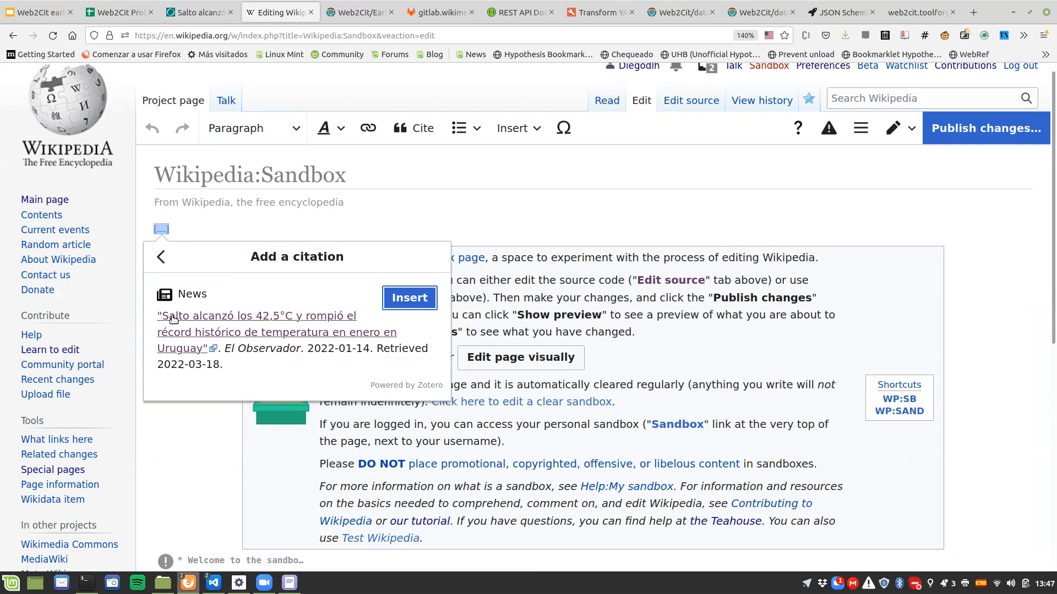
pyautogui.moveTo(224, 349); pyautogui.dragTo(374, 346)
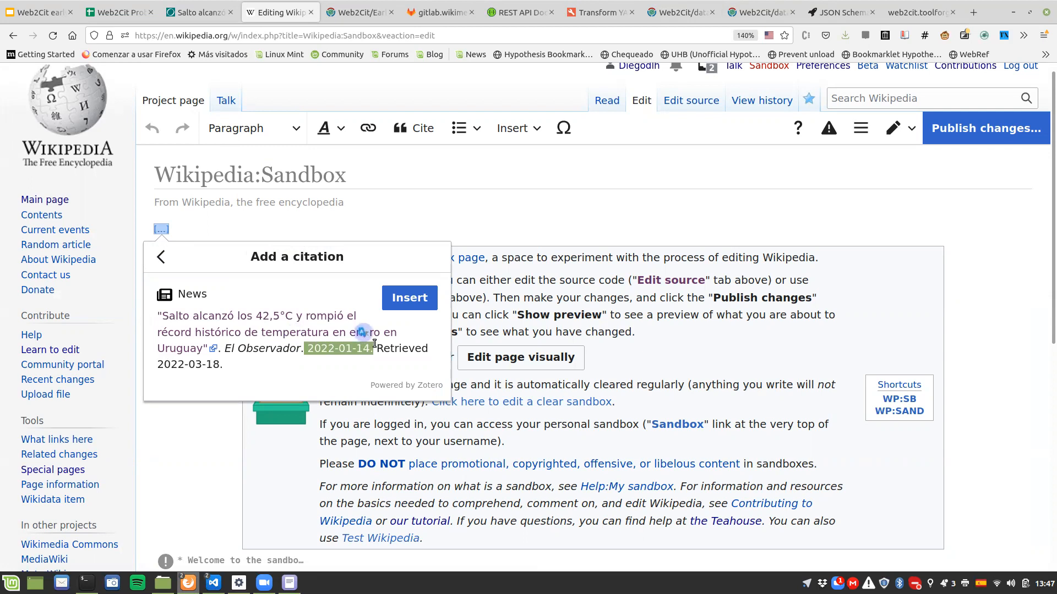
pyautogui.click(414, 297)
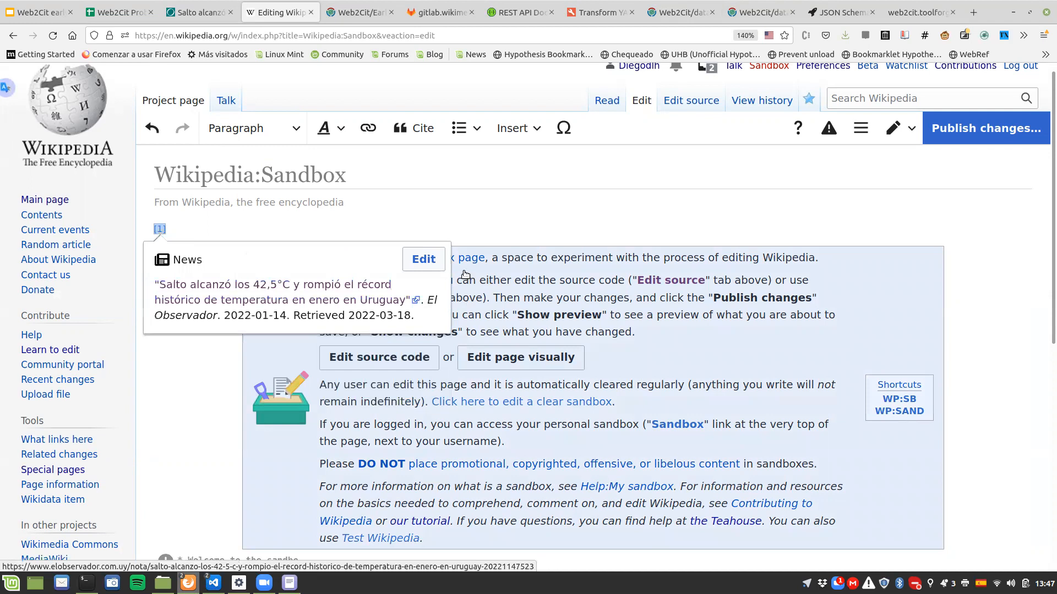
# Step: Dismiss the inserted citation's preview and look over the sandbox page
pyautogui.click(432, 261)
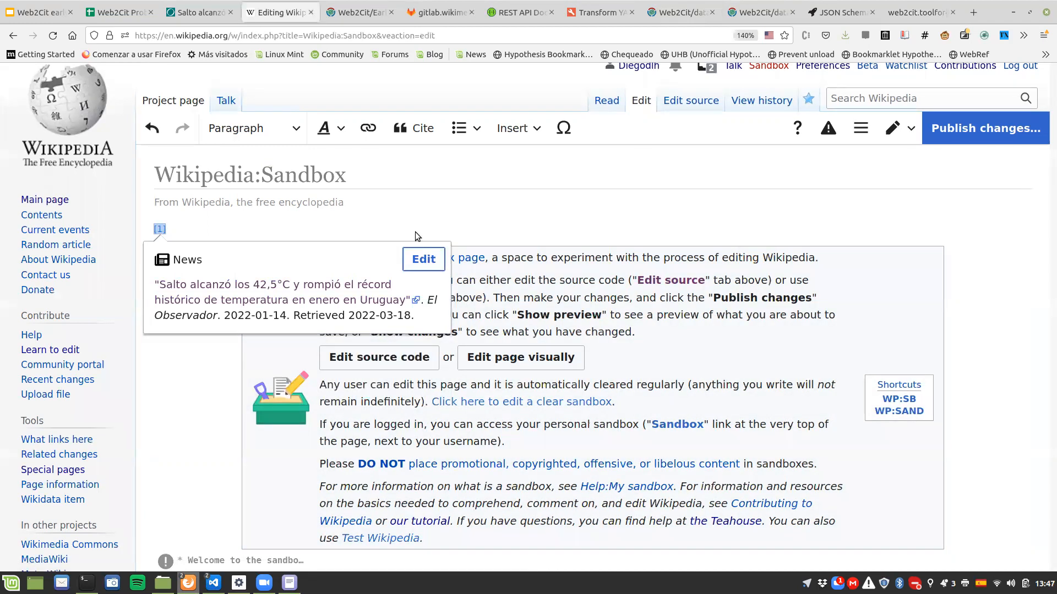
pyautogui.press('Escape')
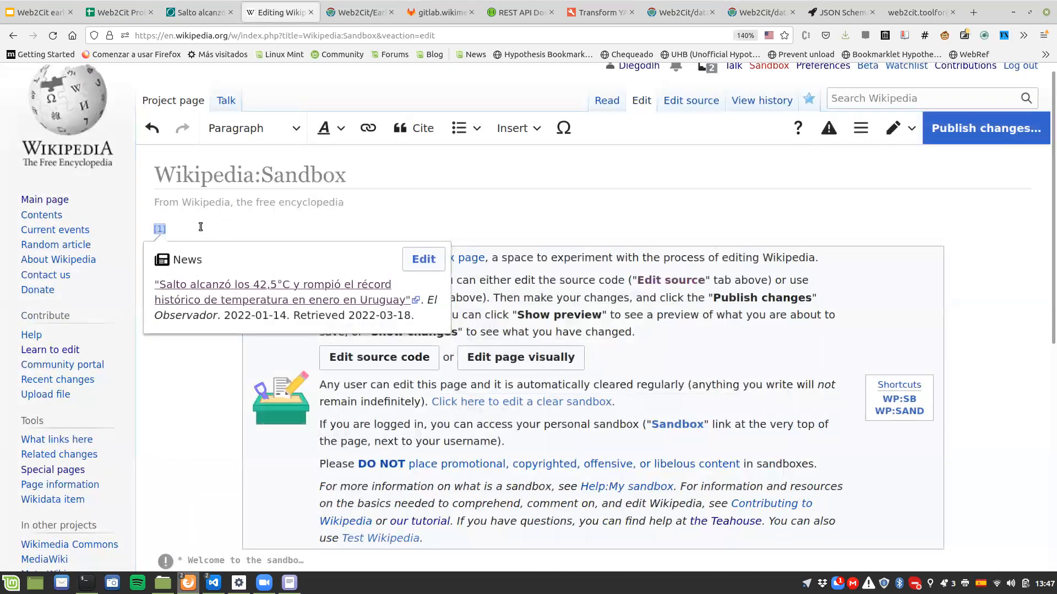
pyautogui.click(174, 372)
pyautogui.scroll(-5, 176, 365)
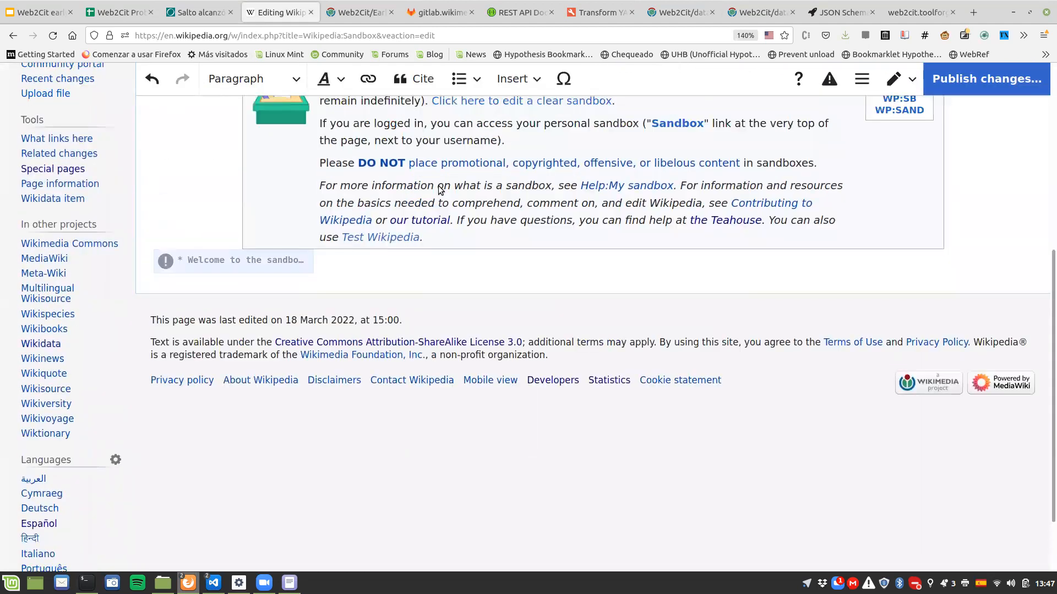
pyautogui.scroll(3, 225, 236)
pyautogui.scroll(2, 225, 236)
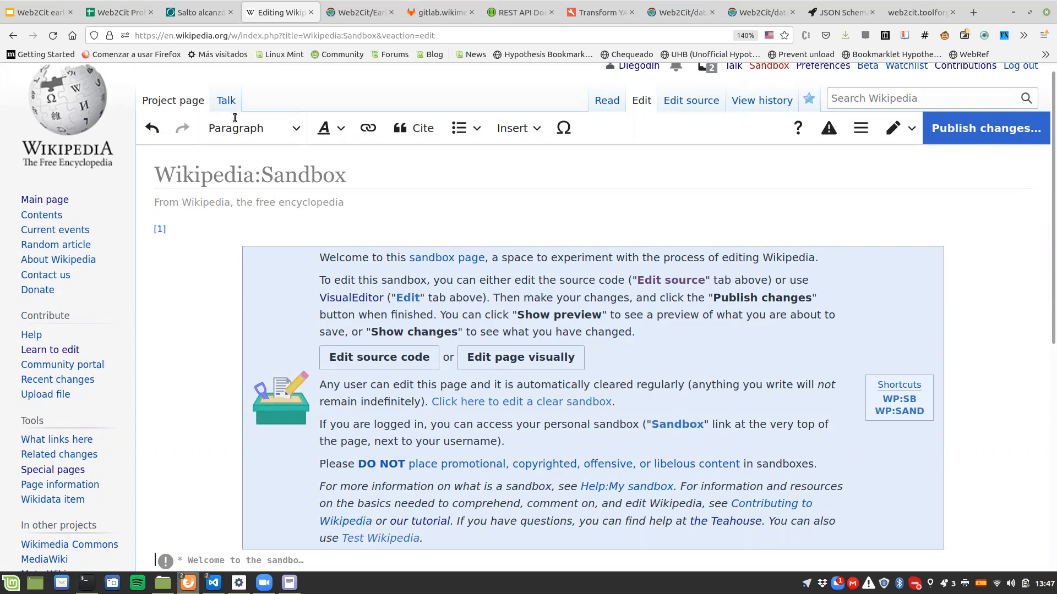
# Step: Return to the El Observador article, close the developer tools, and open the newspaper's home page
pyautogui.click(196, 12)
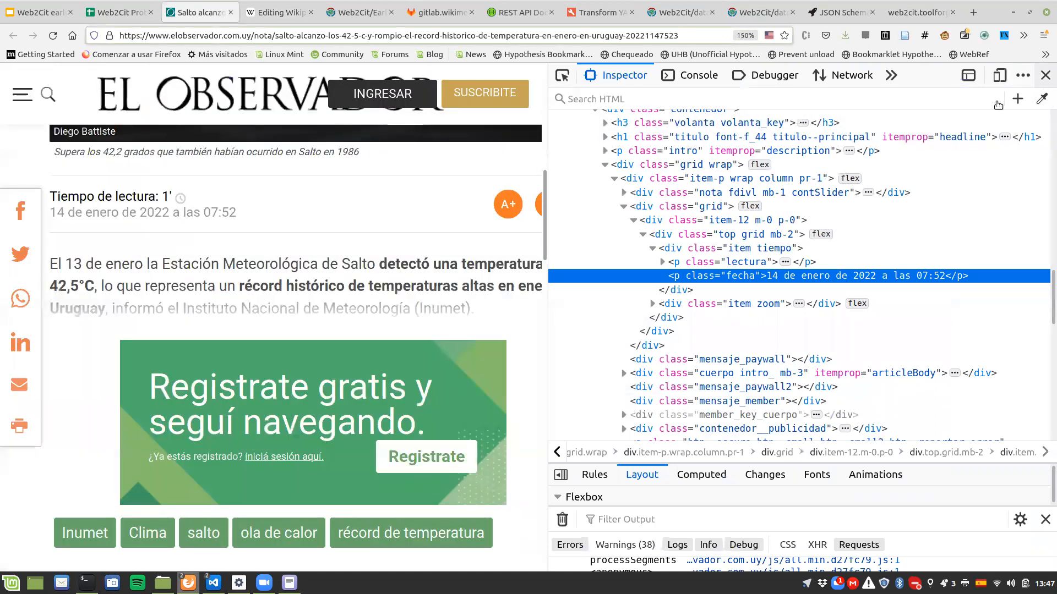
pyautogui.click(1045, 77)
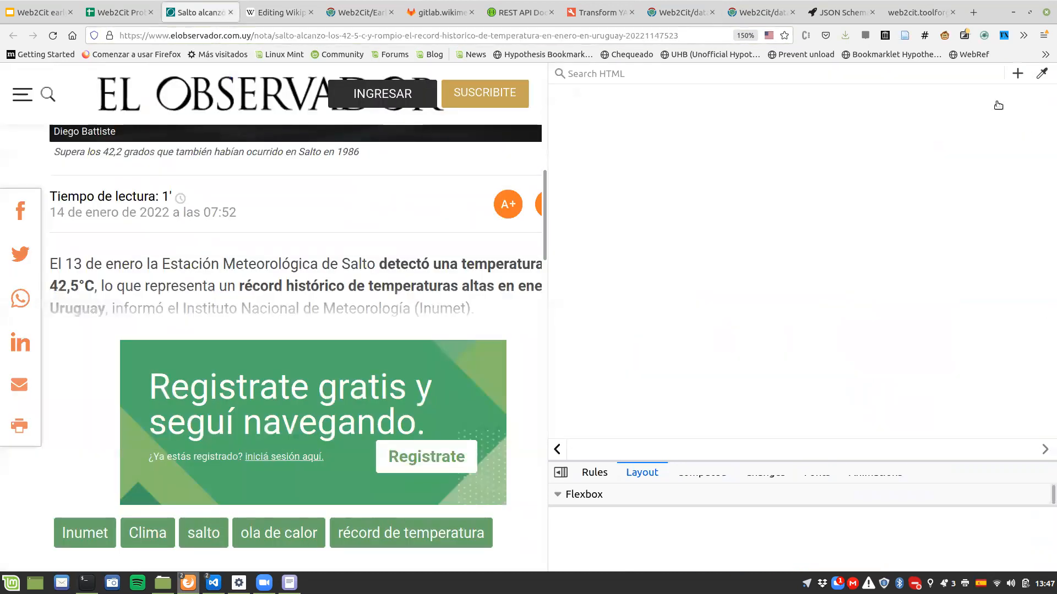
pyautogui.scroll(5, 328, 302)
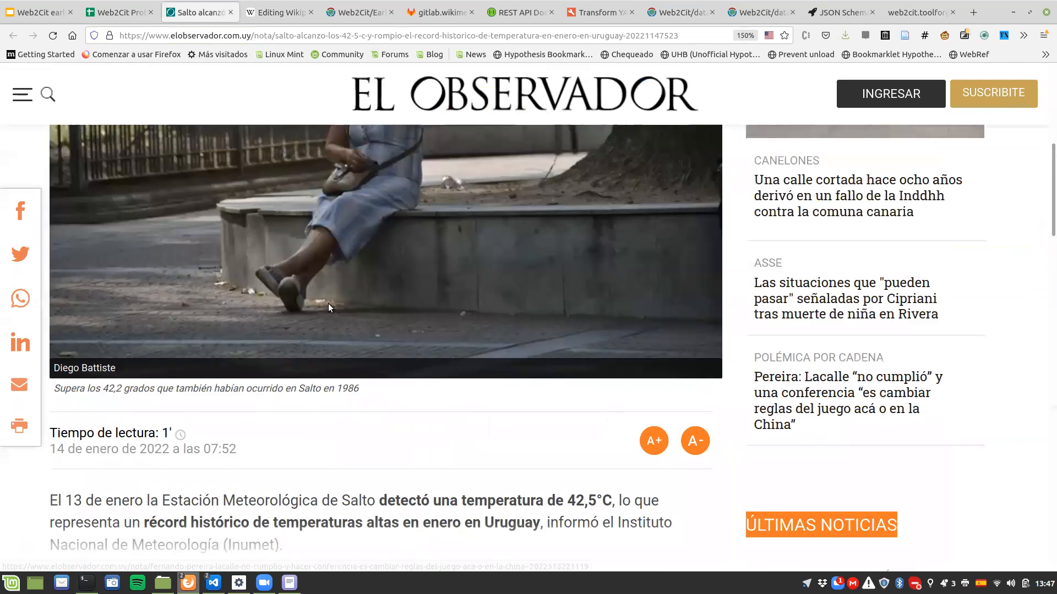
pyautogui.scroll(2, 121, 165)
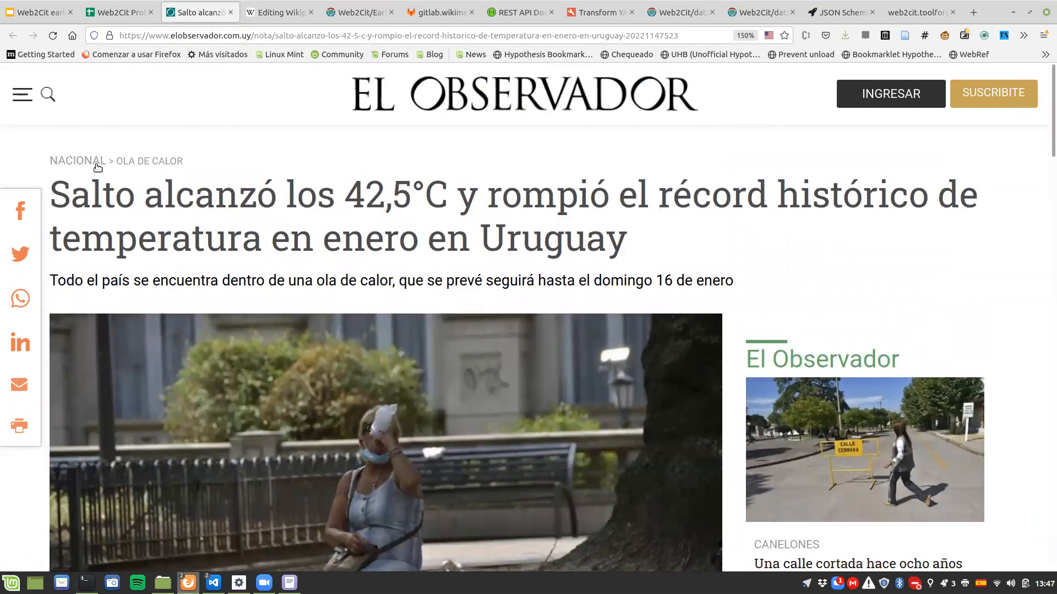
pyautogui.click(407, 108)
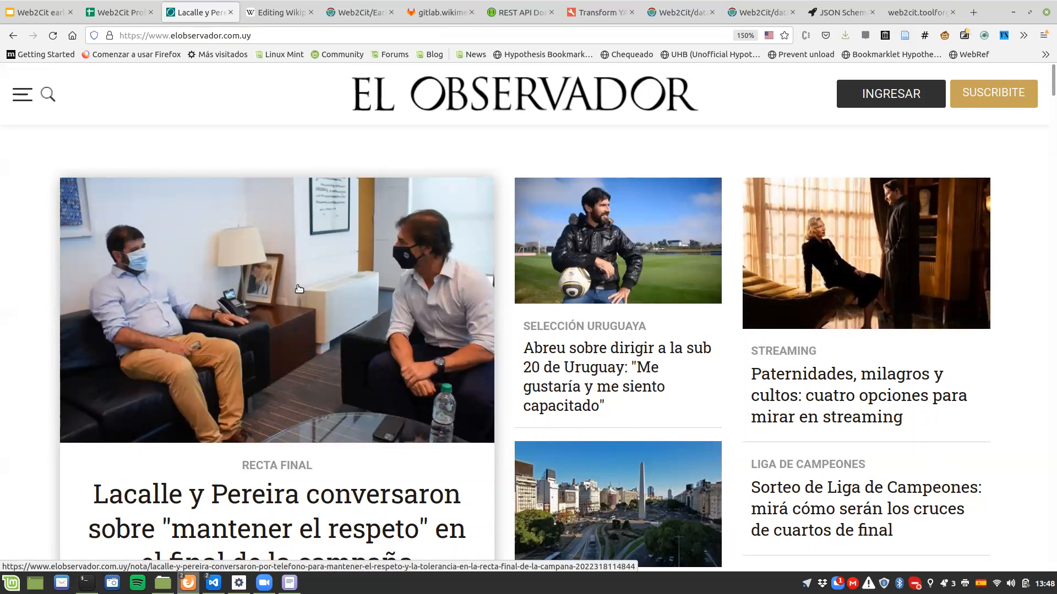
# Step: Open the home page's lead article about Lacalle and Pereira and check its headline and publication date
pyautogui.click(299, 288)
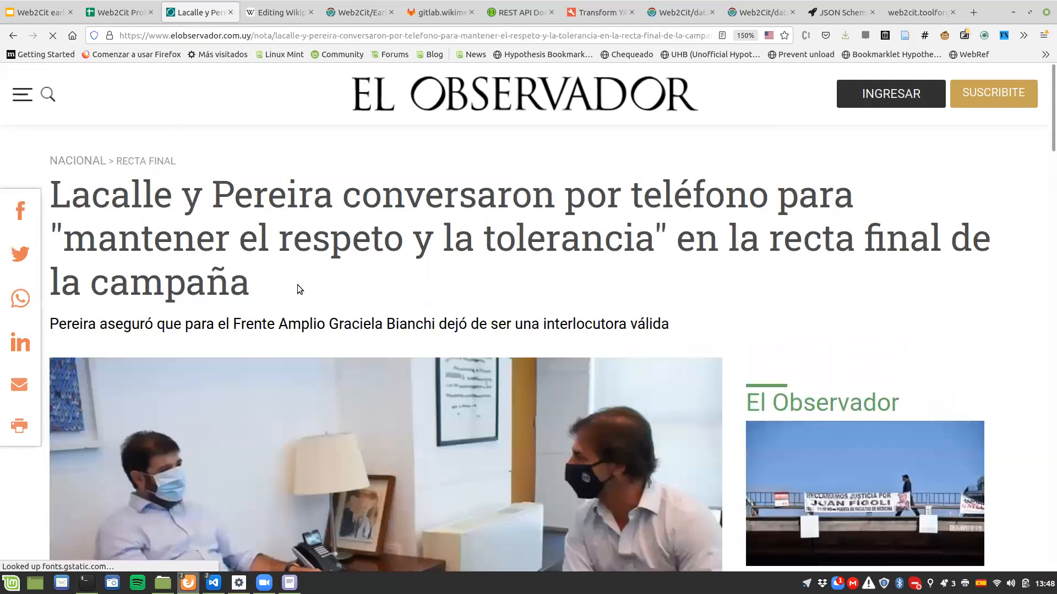
pyautogui.scroll(-2, 297, 286)
pyautogui.scroll(-5, 297, 286)
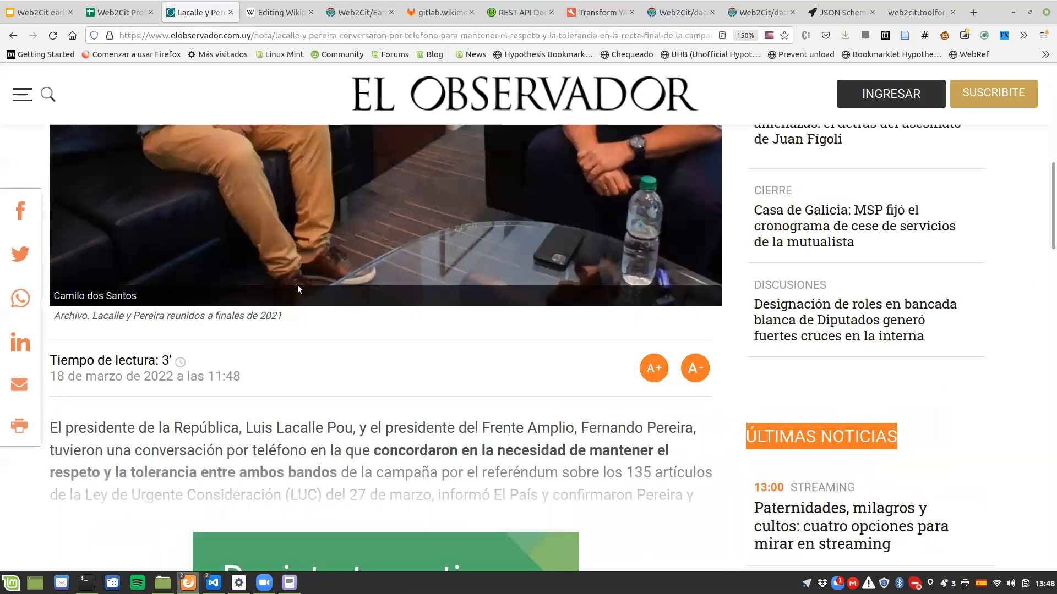
pyautogui.scroll(7, 297, 288)
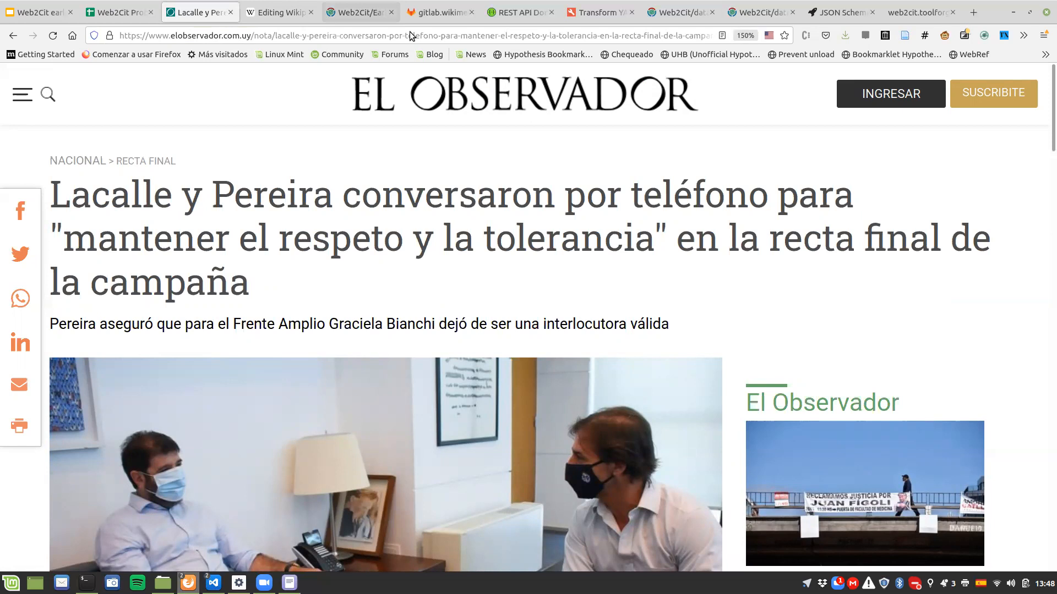
# Step: Search Google for "wikipedia zonas de pruebas" in a new browser tab
pyautogui.hotkey('ctrl', 'Tab')
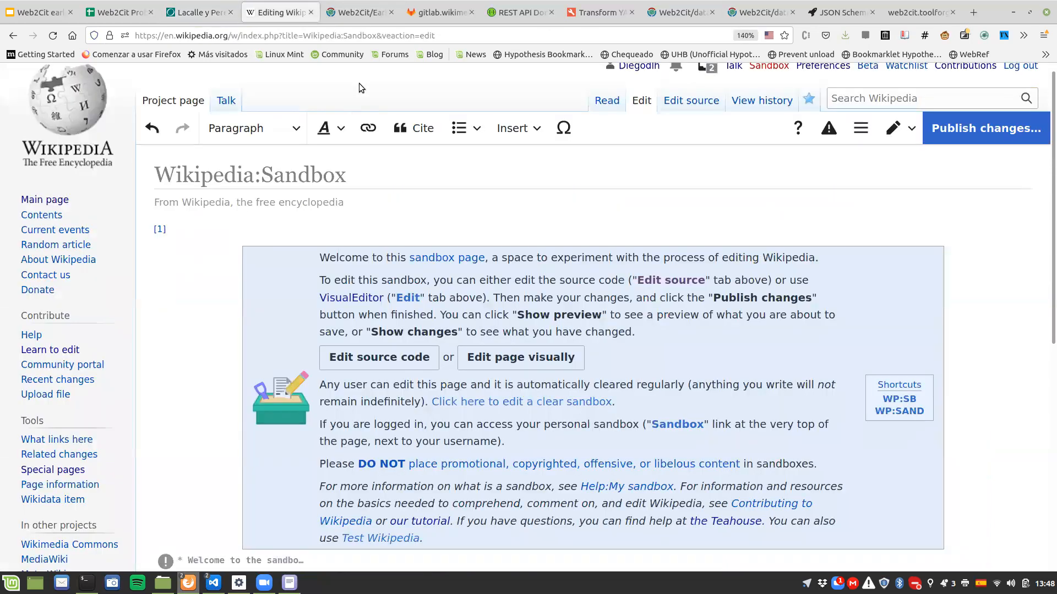
pyautogui.rightClick(290, 13)
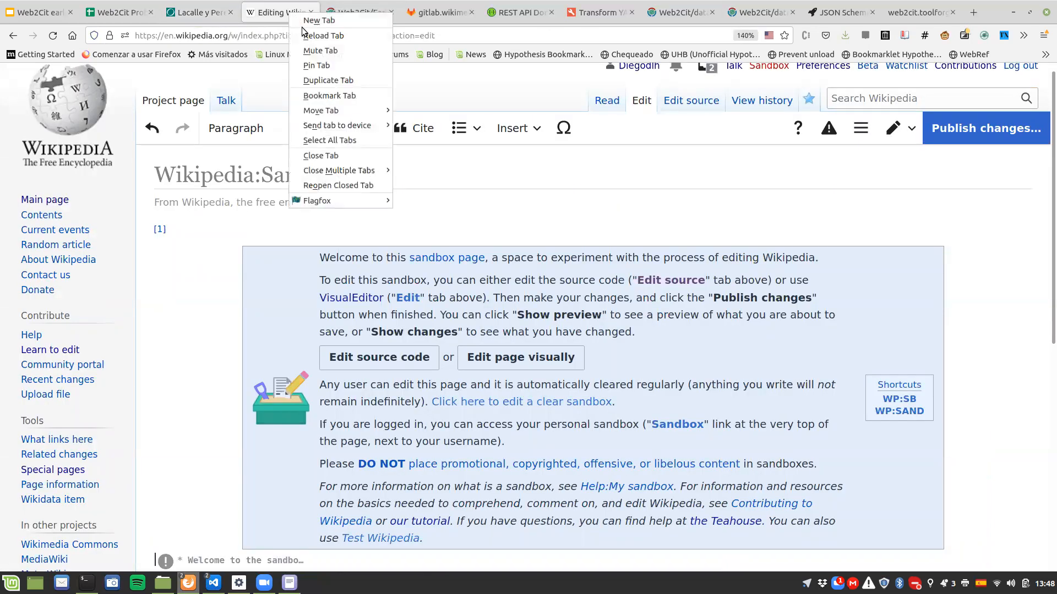
pyautogui.click(306, 20)
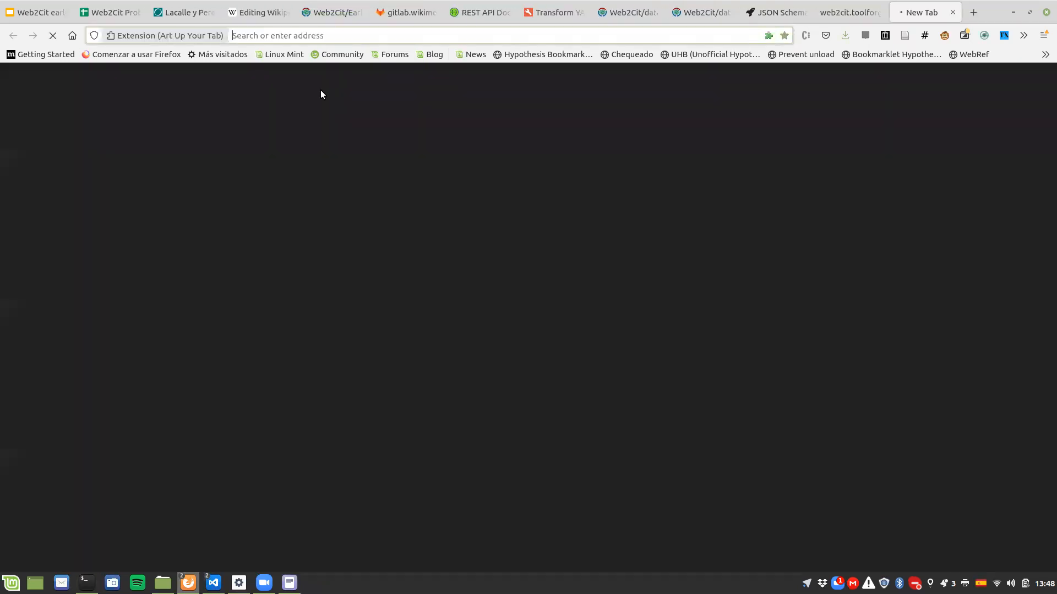
pyautogui.write('wikipedia')
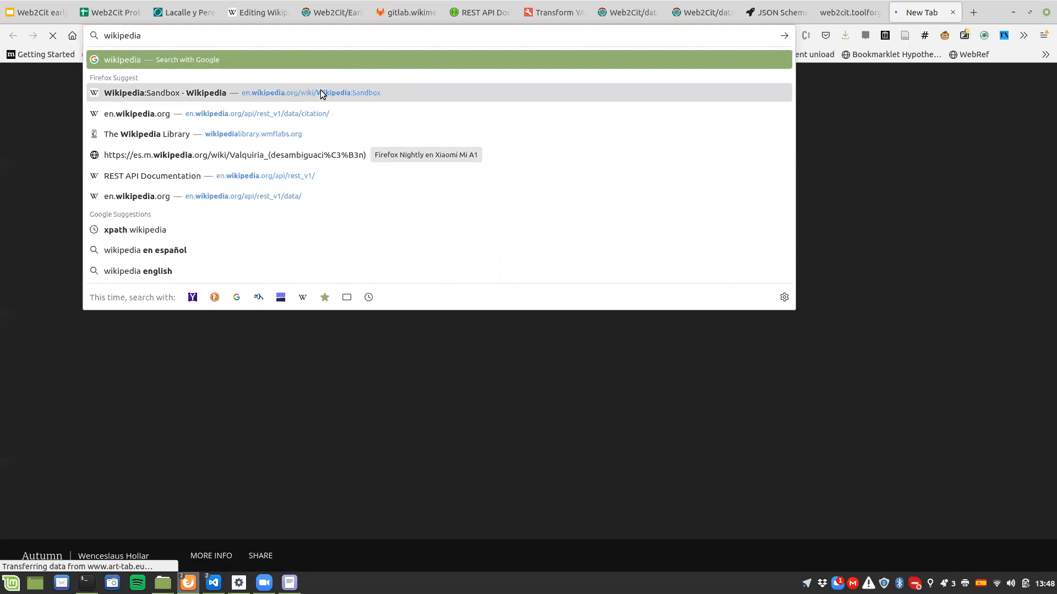
pyautogui.write('zonas de pruebas')
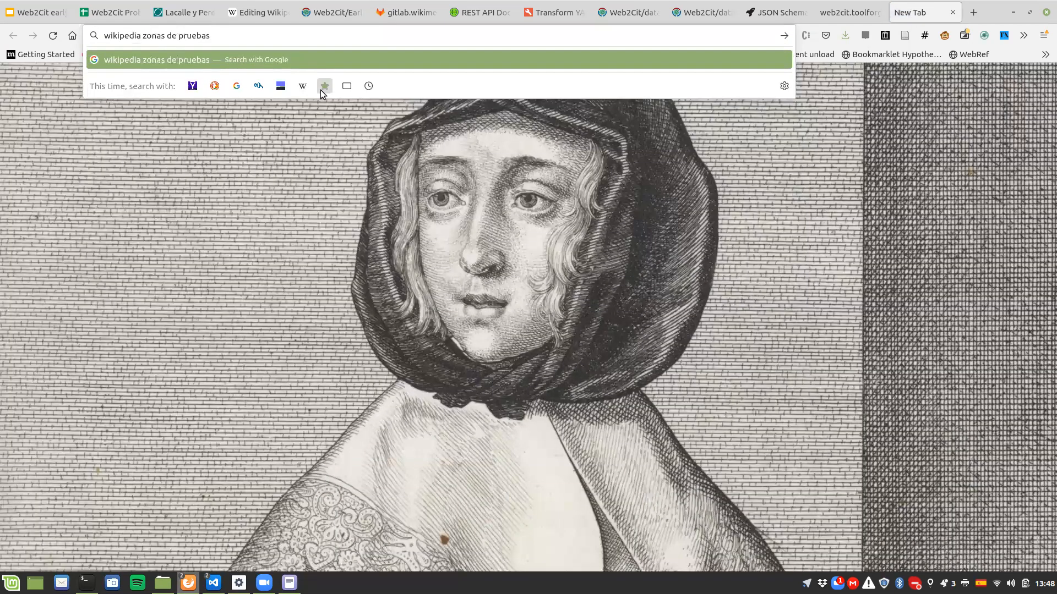
pyautogui.press('Return')
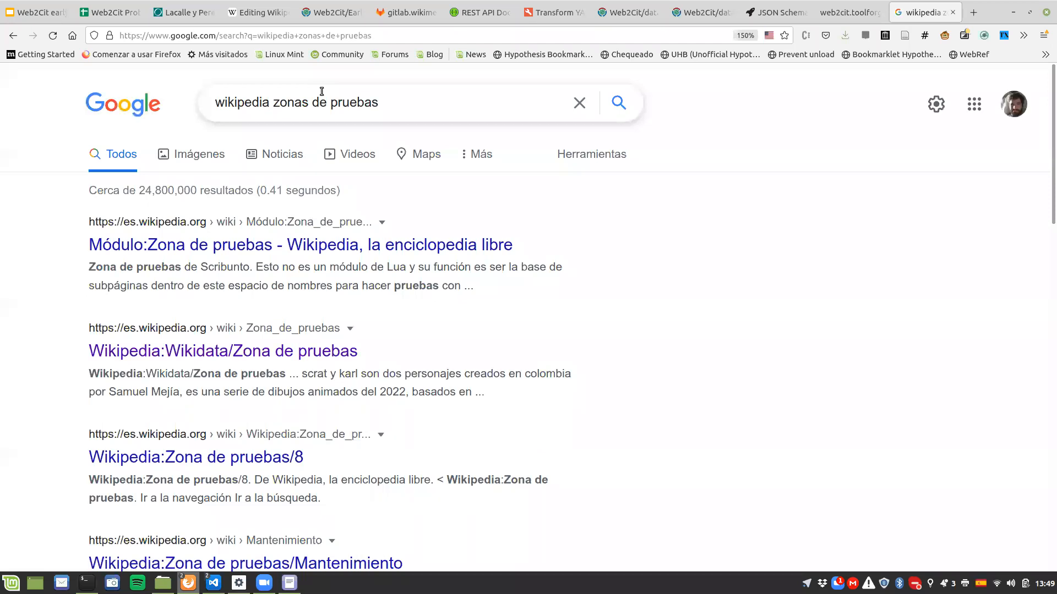
pyautogui.moveTo(270, 104); pyautogui.dragTo(458, 109)
pyautogui.write('allen')
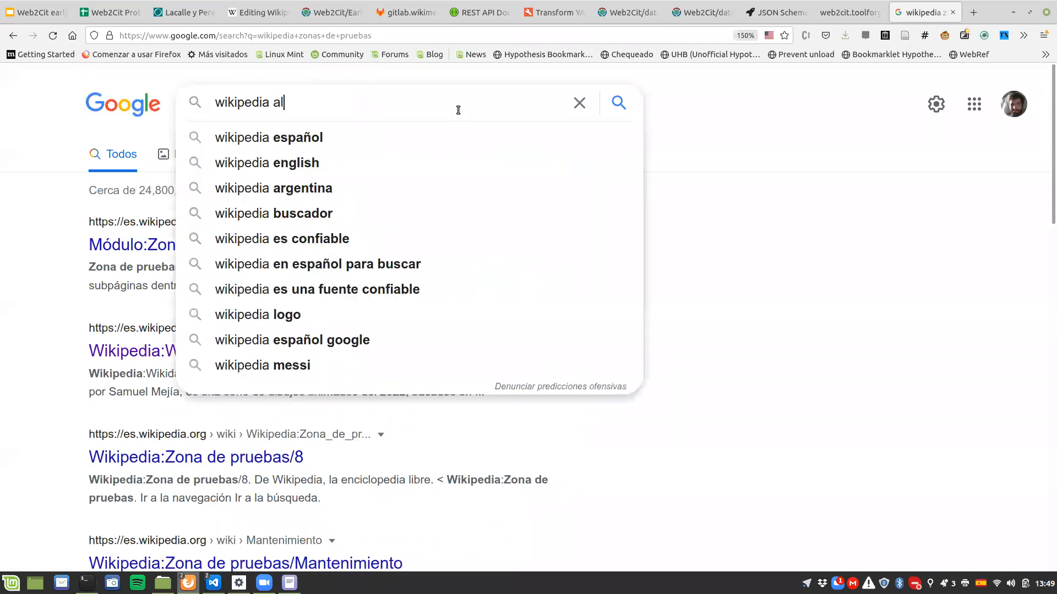
pyautogui.press('BackSpace')
pyautogui.press('BackSpace')
pyautogui.press('BackSpace')
pyautogui.press('BackSpace')
pyautogui.press('BackSpace')
pyautogui.write('taller')
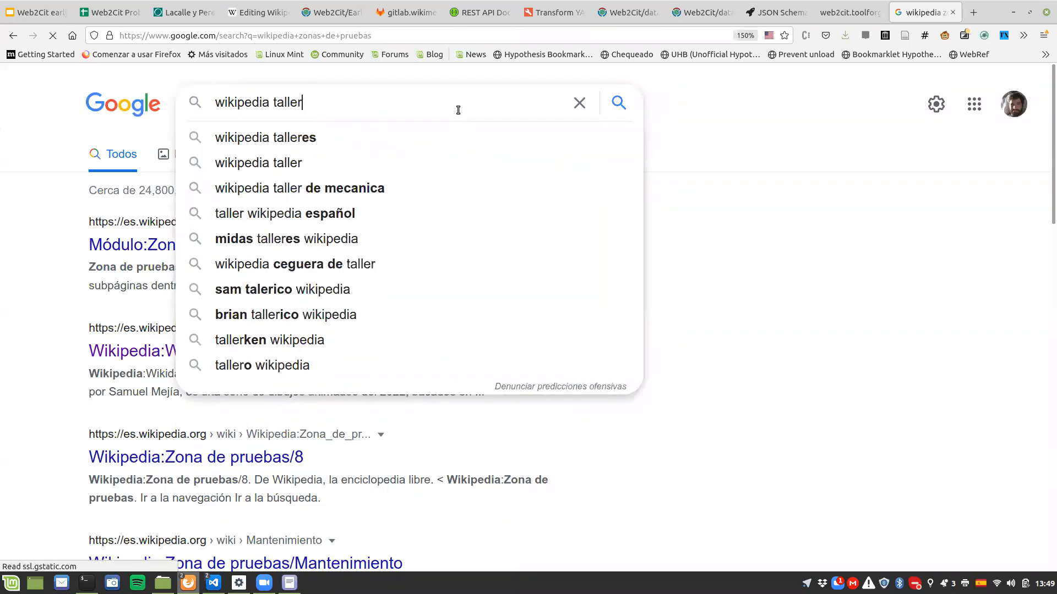
pyautogui.press('Escape')
# Step: Open the Wikipedia:Wikidata/Zona de pruebas search result and look over the page
pyautogui.click(332, 356)
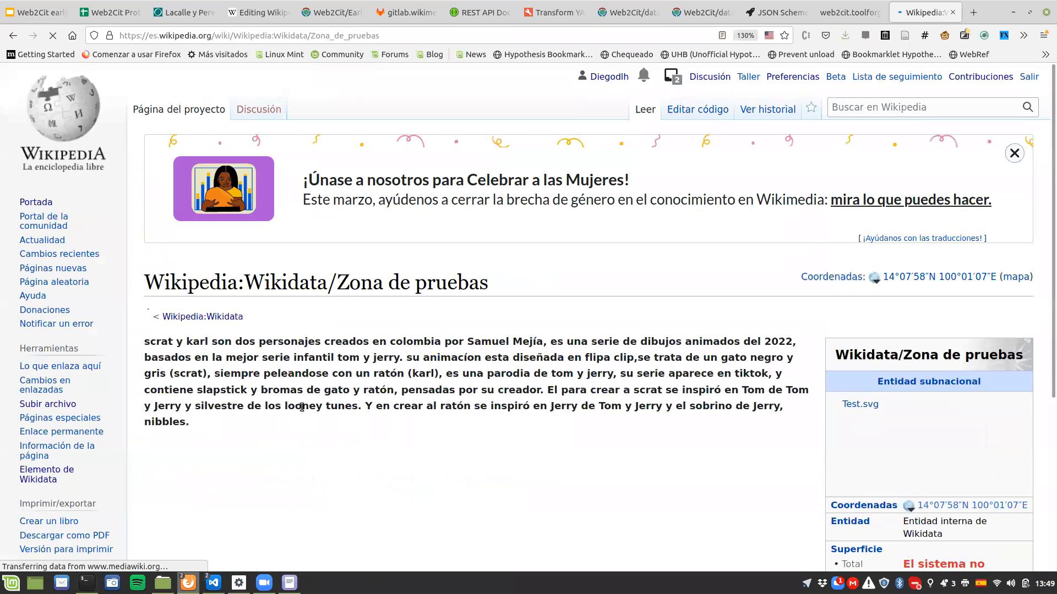
pyautogui.scroll(-3, 302, 407)
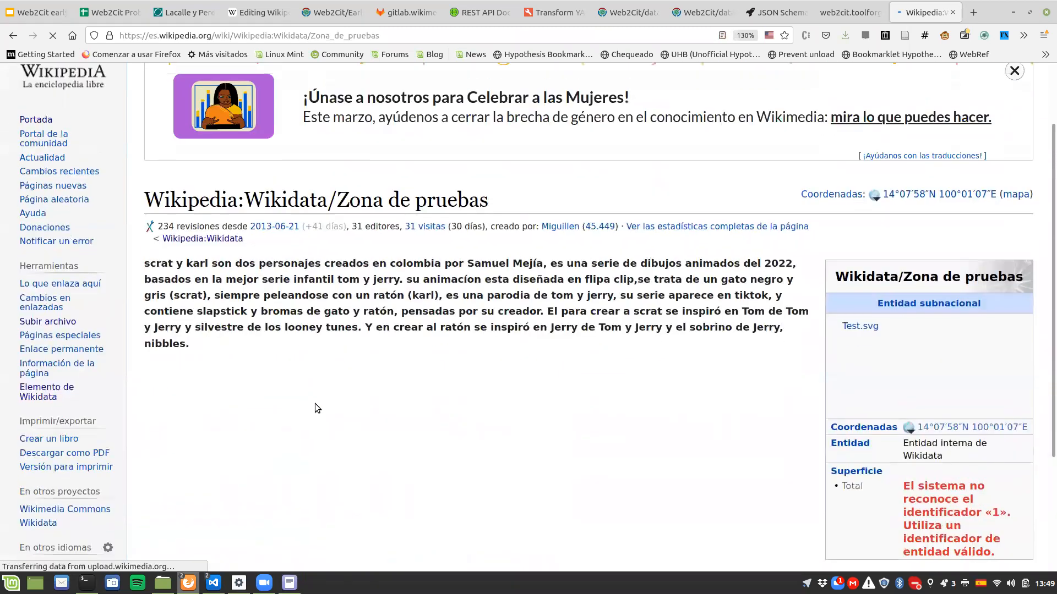
pyautogui.scroll(3, 325, 397)
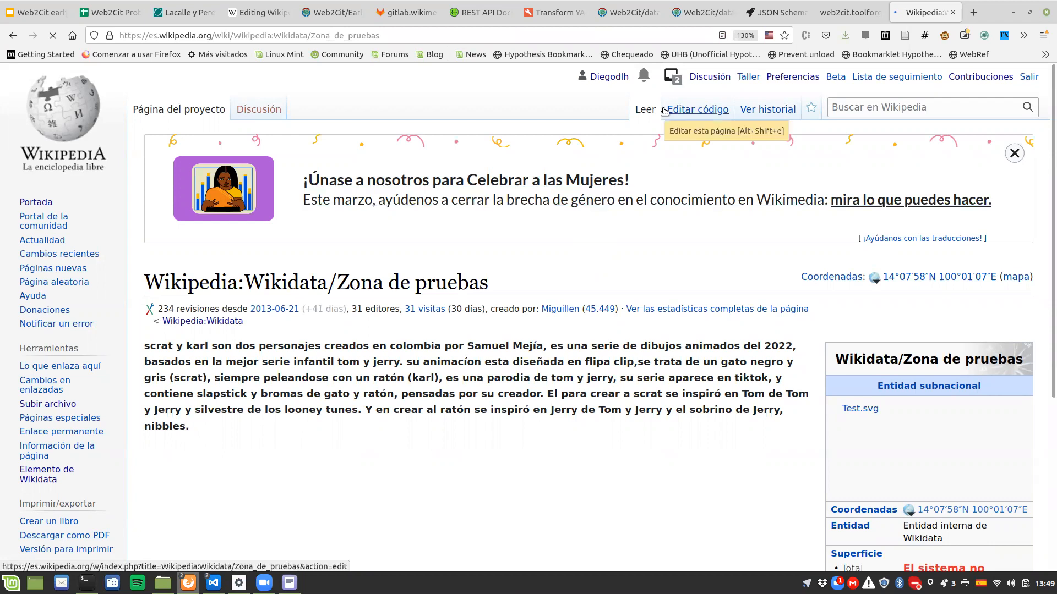
# Step: Search Google for "wikipedia taller" and open the Spanish Wikipedia article Taller from the results
pyautogui.click(245, 35)
pyautogui.write('wikipedia')
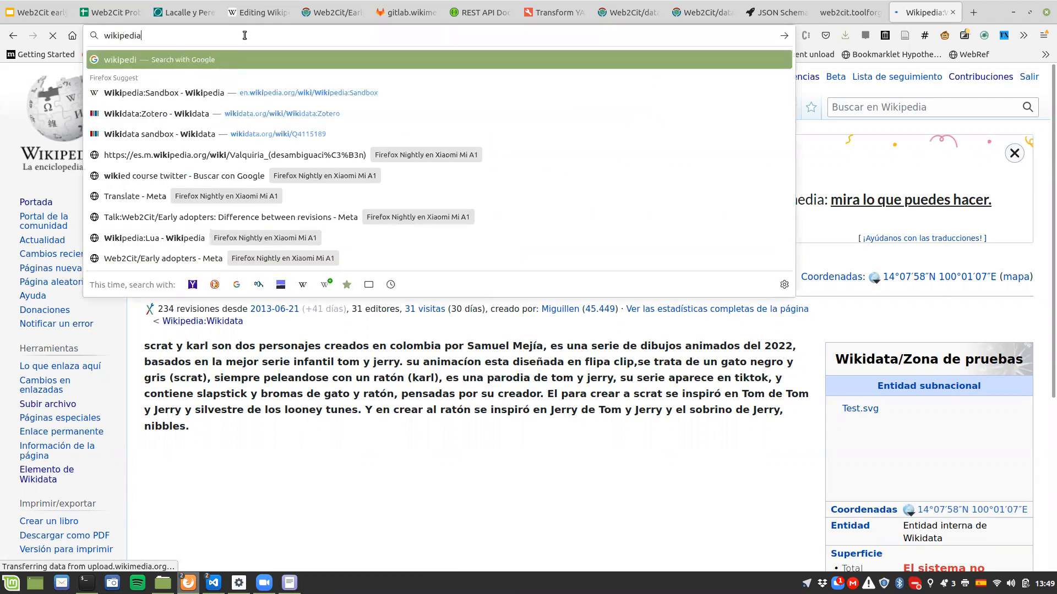
pyautogui.write(' taller')
pyautogui.press('Return')
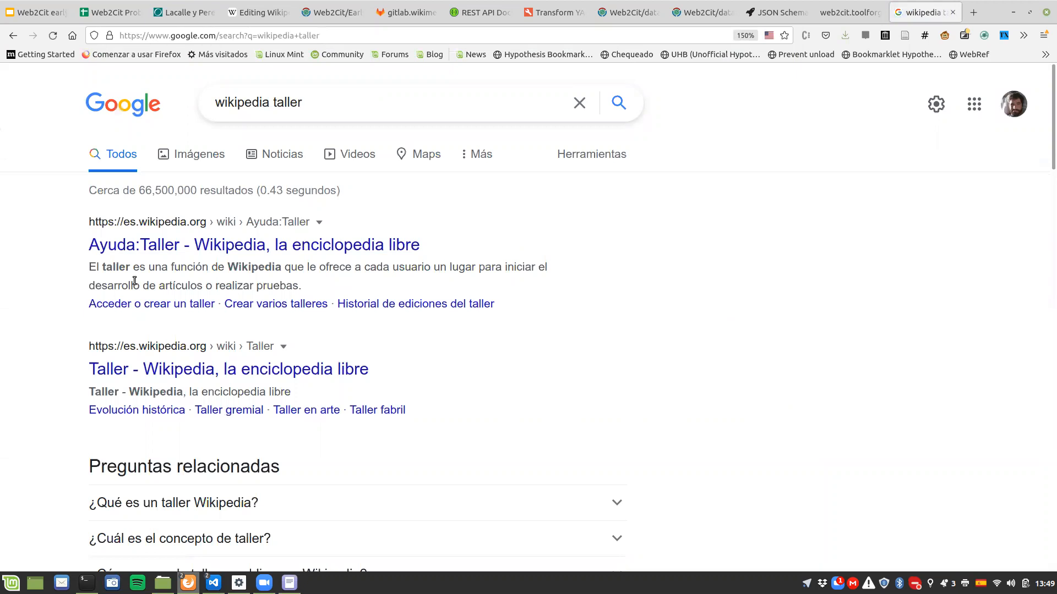
pyautogui.click(128, 355)
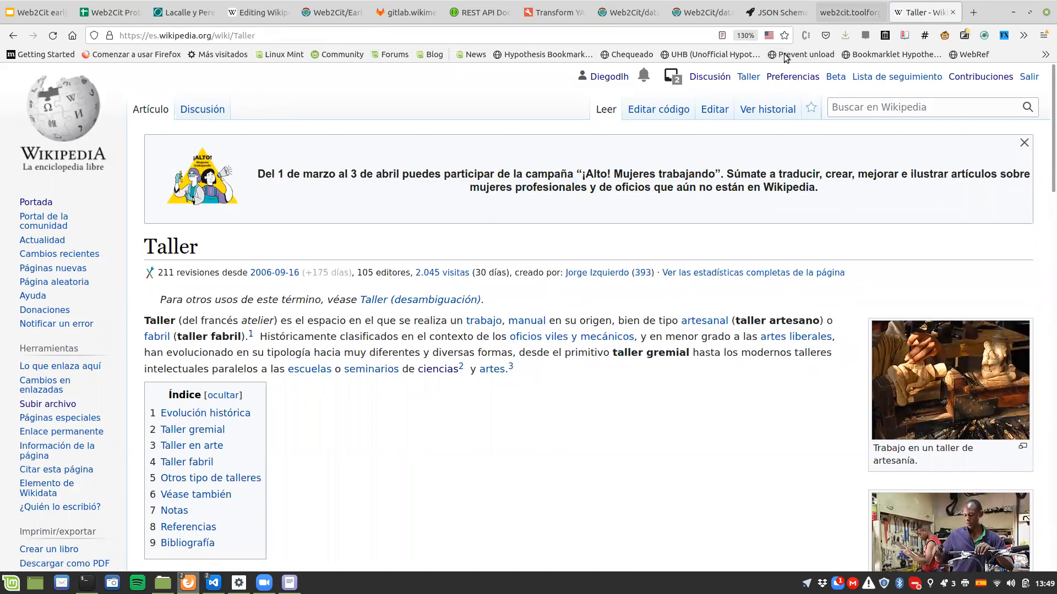
# Step: Open the personal Taller page on Spanish Wikipedia for visual editing
pyautogui.click(748, 77)
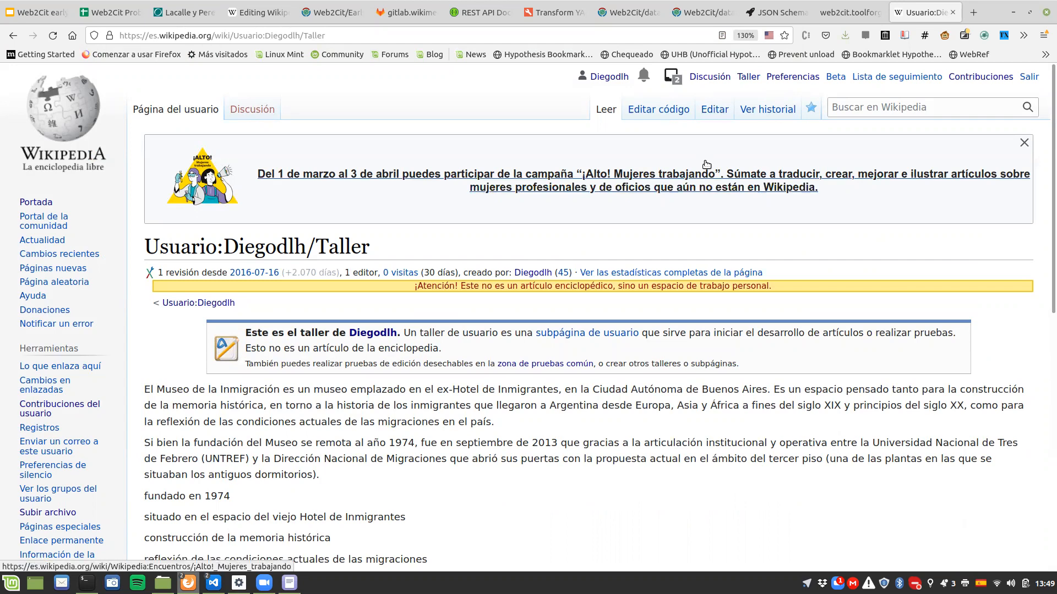
pyautogui.click(707, 112)
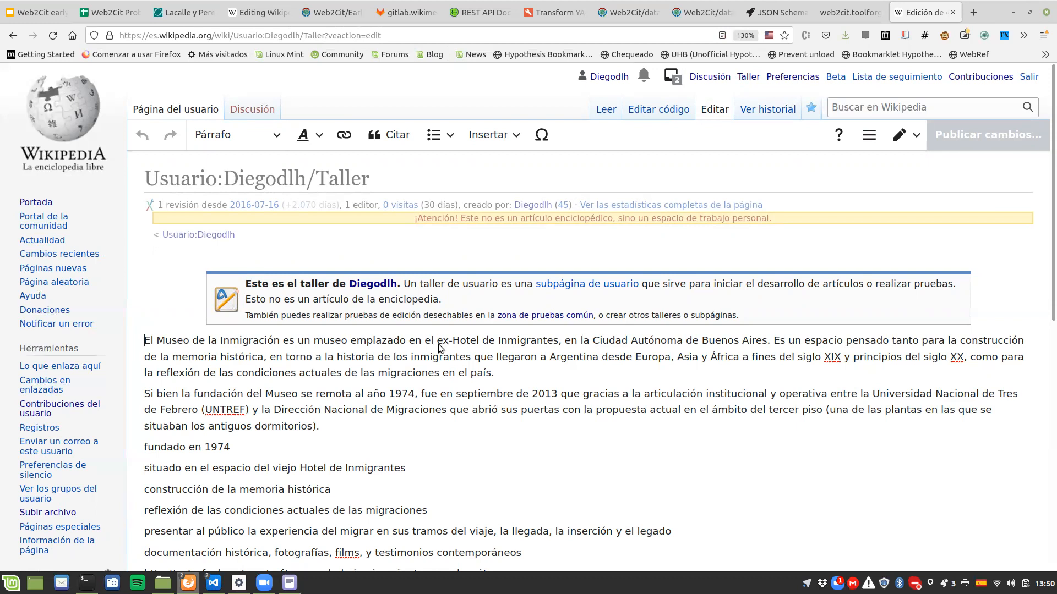
pyautogui.click(383, 36)
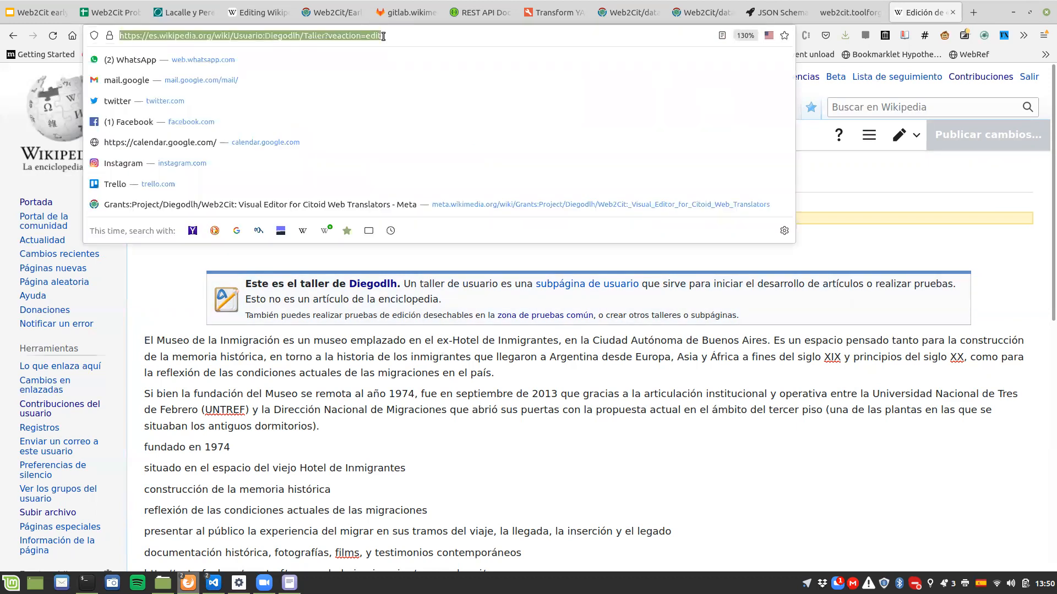
pyautogui.click(329, 36)
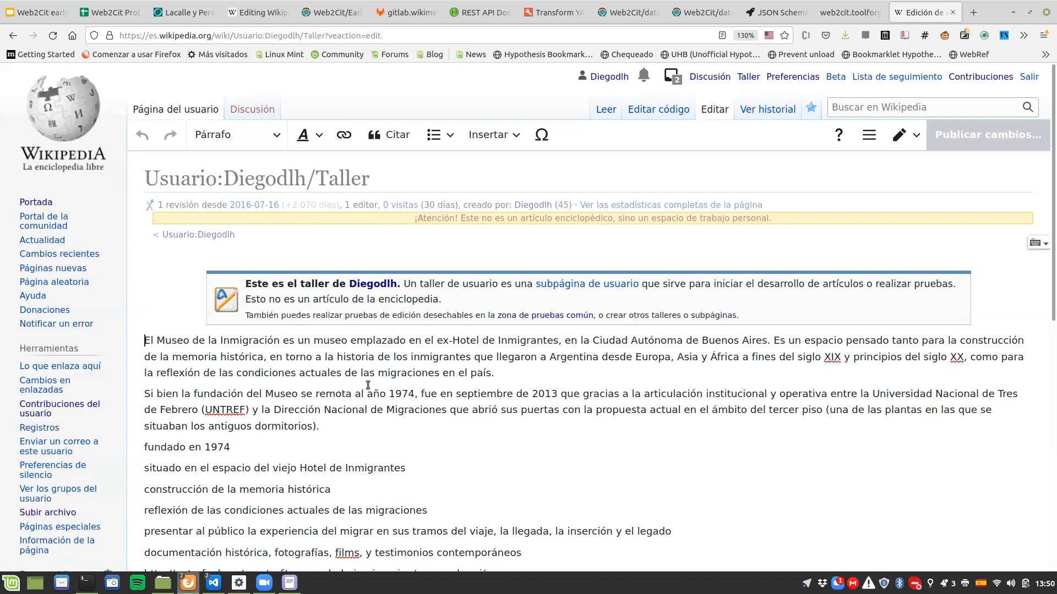
# Step: Start an automatic citation at the end of the first paragraph, leaving its source field empty
pyautogui.click(500, 373)
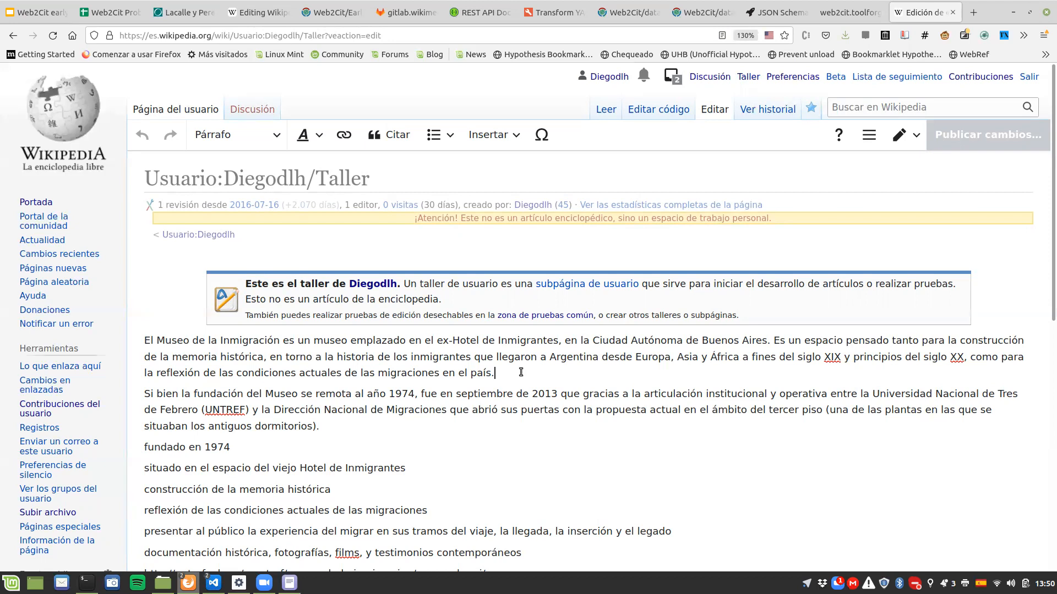
pyautogui.click(376, 136)
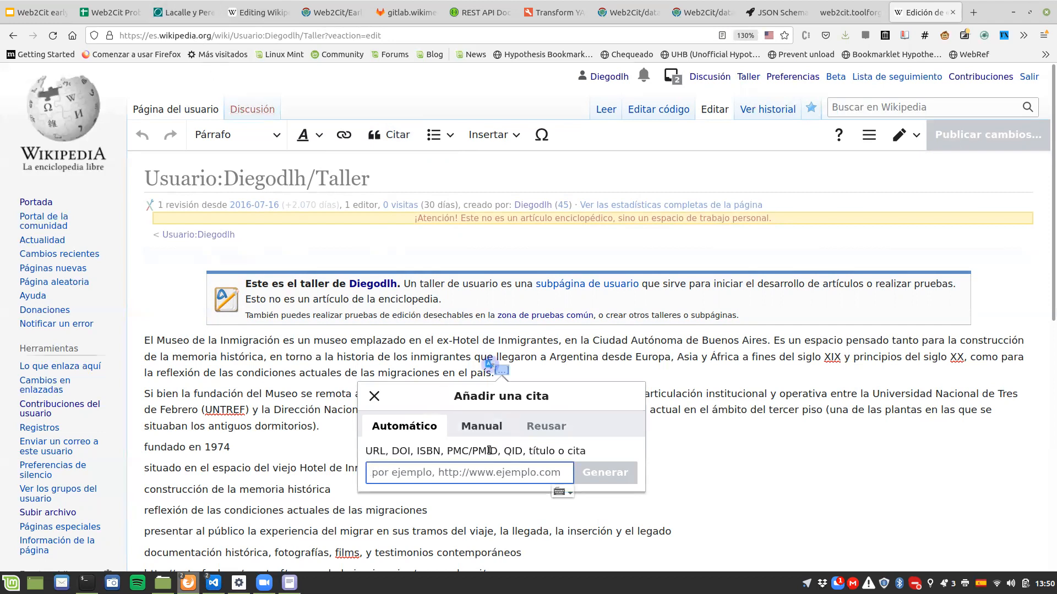
pyautogui.hotkey('ctrl', 'v')
pyautogui.hotkey('ctrl', 'a')
pyautogui.press('BackSpace')
# Step: Copy the Salto temperature record article's URL from the link in citation [1] of the English Wikipedia sandbox
pyautogui.click(181, 12)
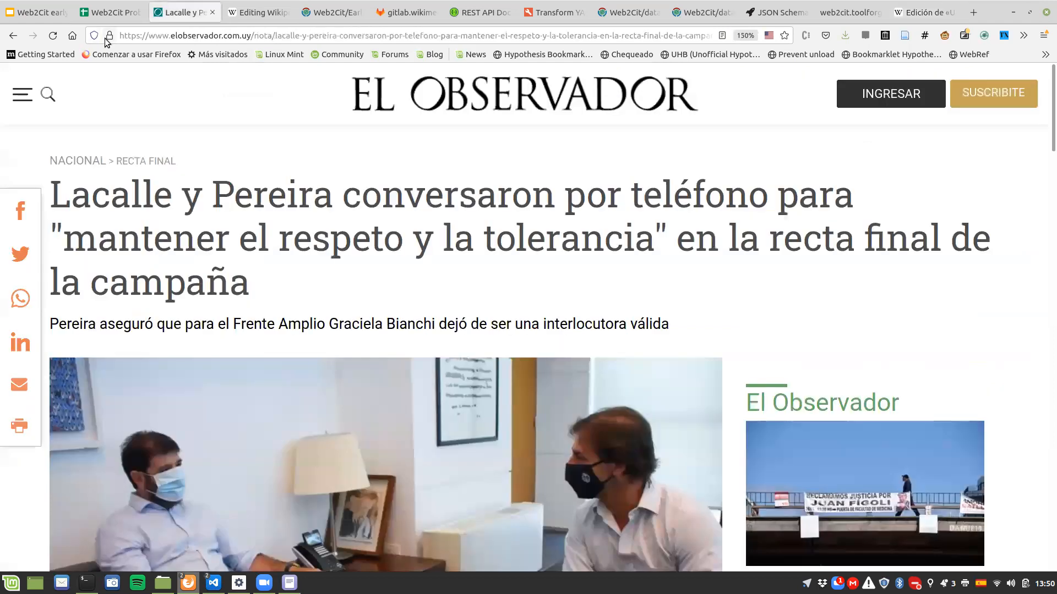
pyautogui.rightClick(17, 38)
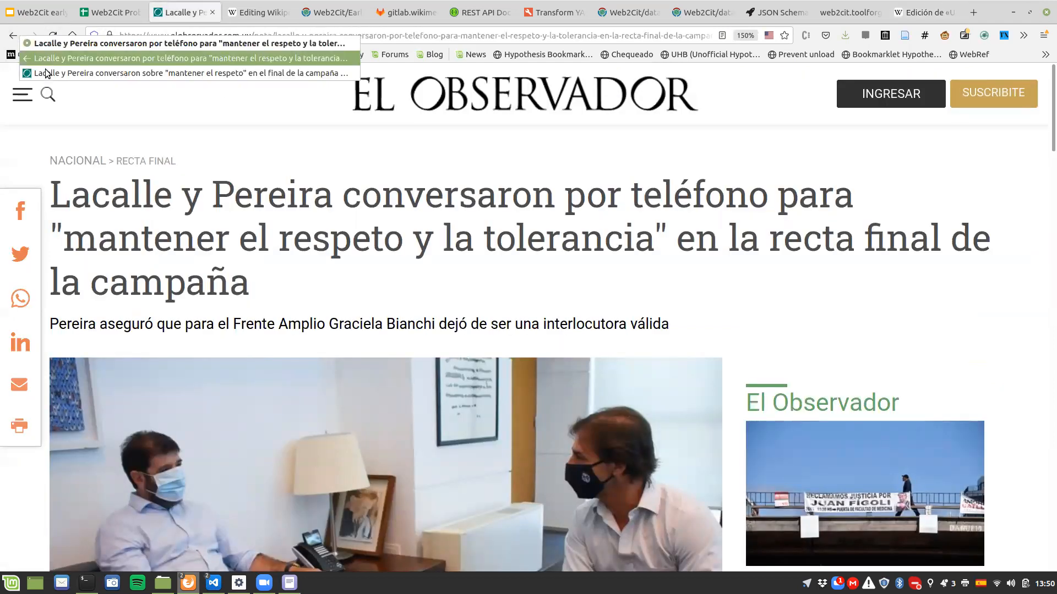
pyautogui.click(232, 7)
pyautogui.click(232, 8)
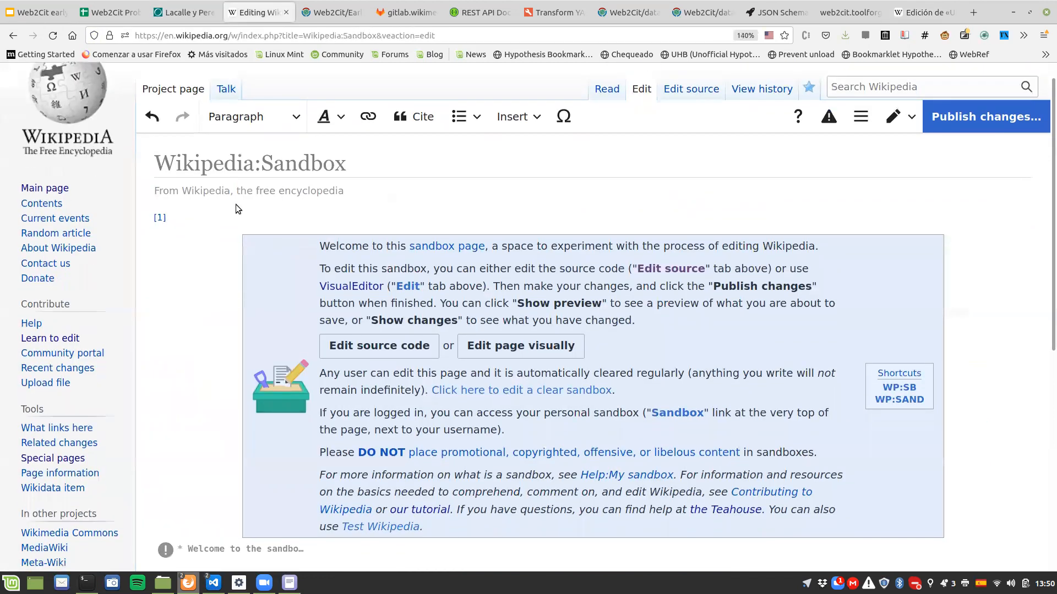
pyautogui.scroll(-6, 220, 205)
pyautogui.scroll(3, 178, 188)
pyautogui.scroll(3, 159, 237)
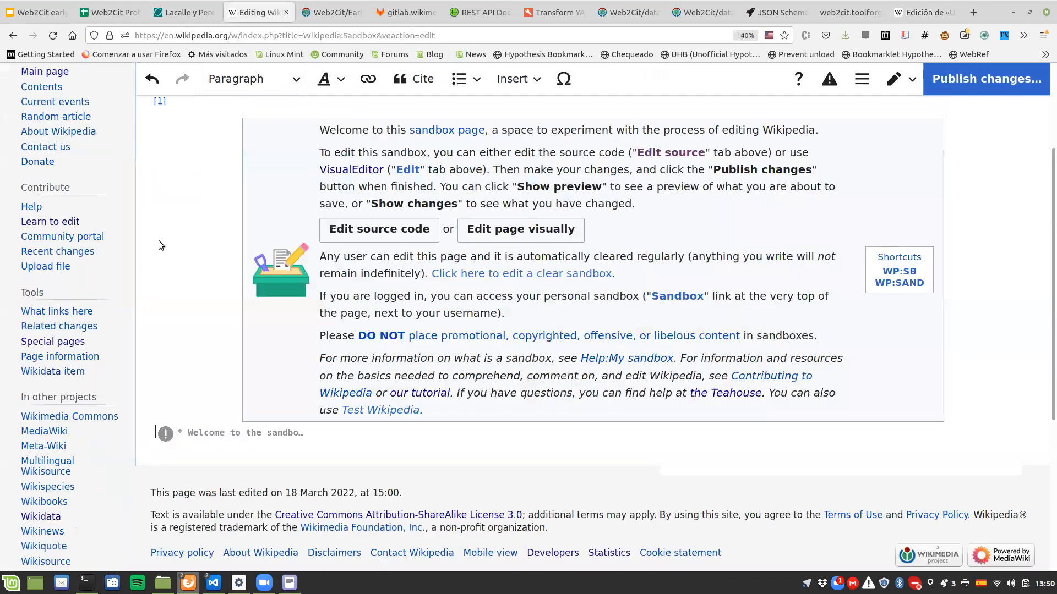
pyautogui.click(159, 240)
pyautogui.click(359, 301)
pyautogui.click(212, 39)
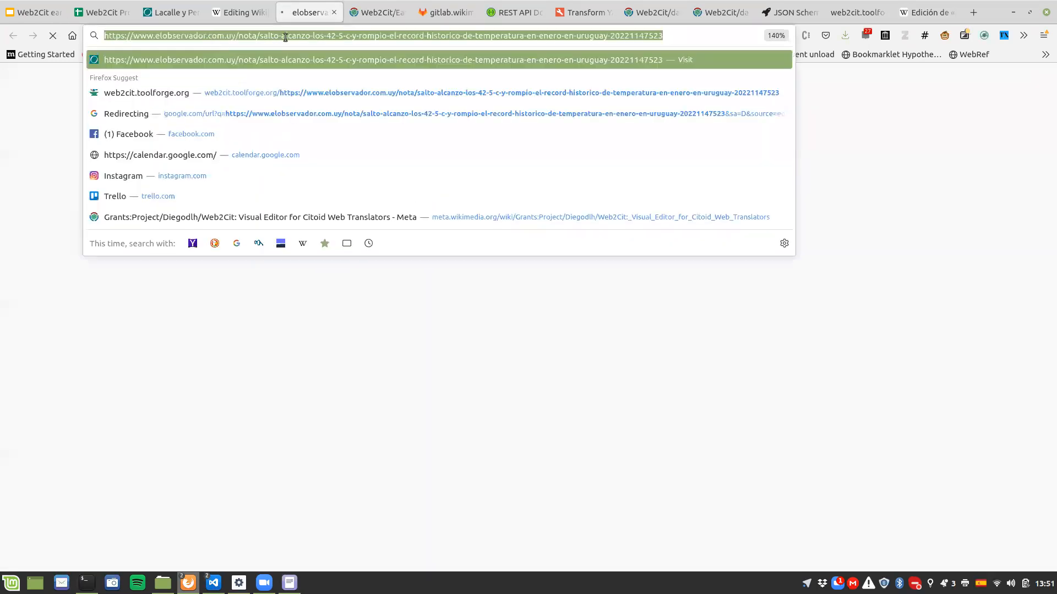
pyautogui.click(334, 12)
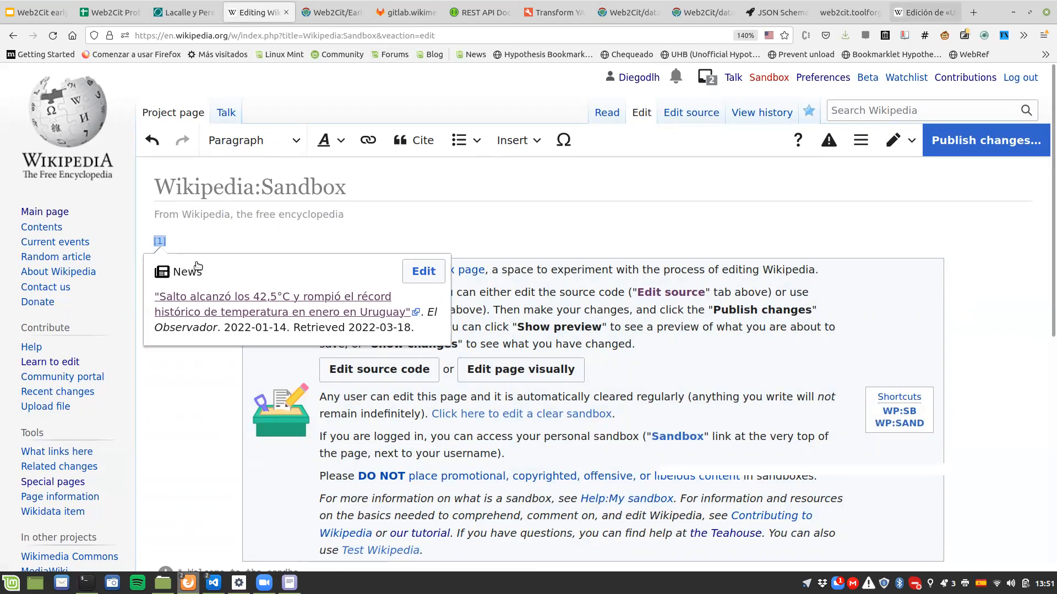
pyautogui.hotkey('ctrl', 'v')
pyautogui.press('Home')
pyautogui.write('https://')
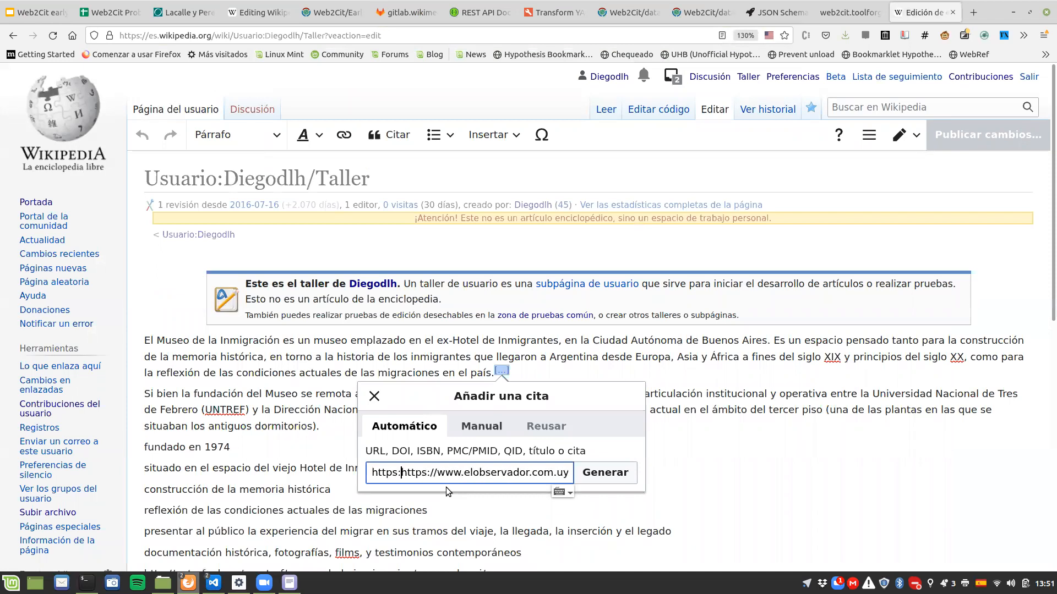
pyautogui.write('web2cit.t')
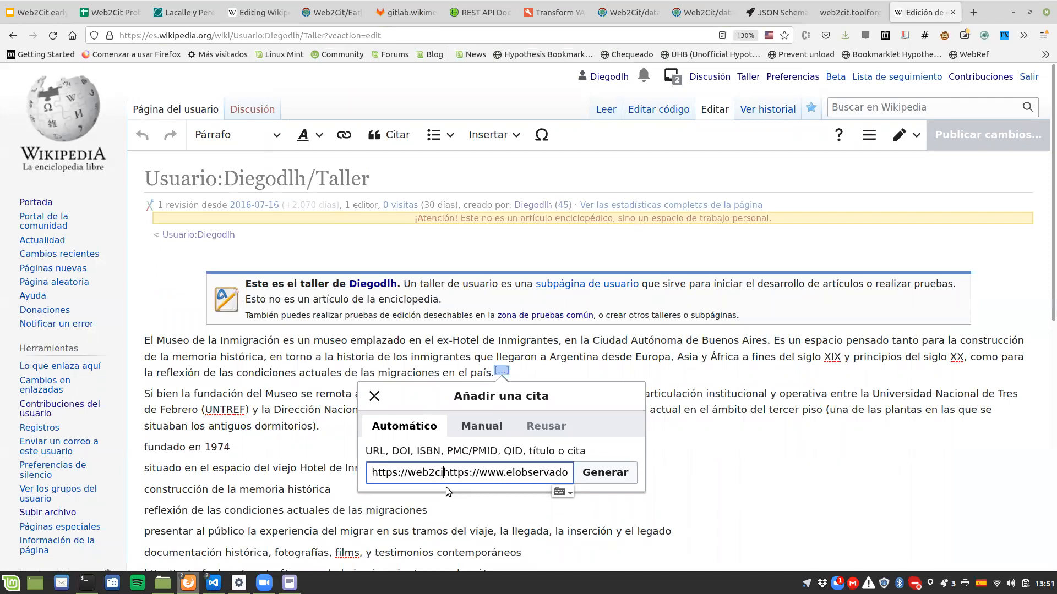
pyautogui.write('oolforge.org')
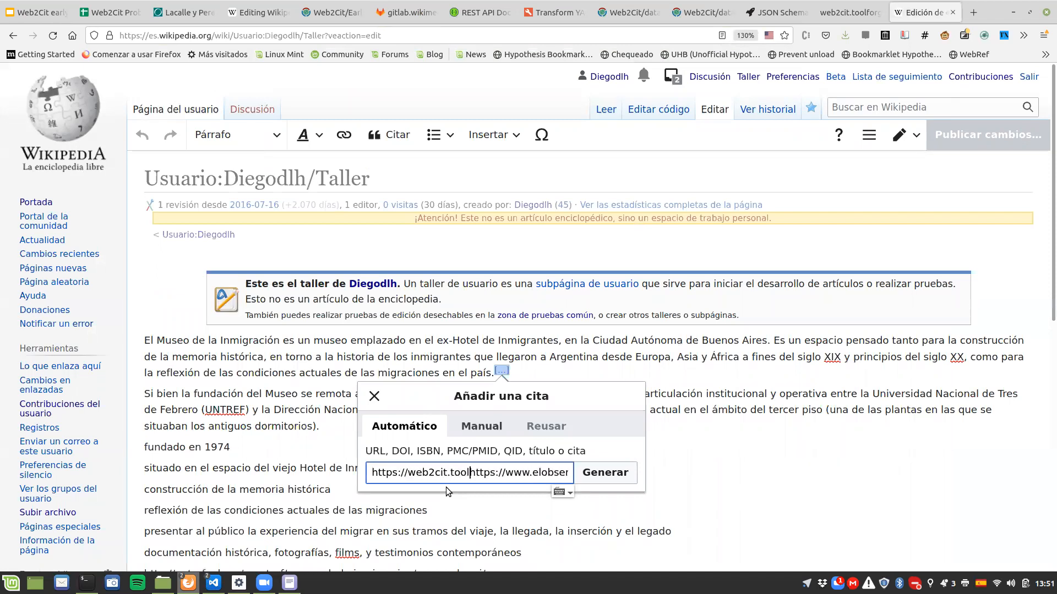
pyautogui.write('/')
pyautogui.click(611, 473)
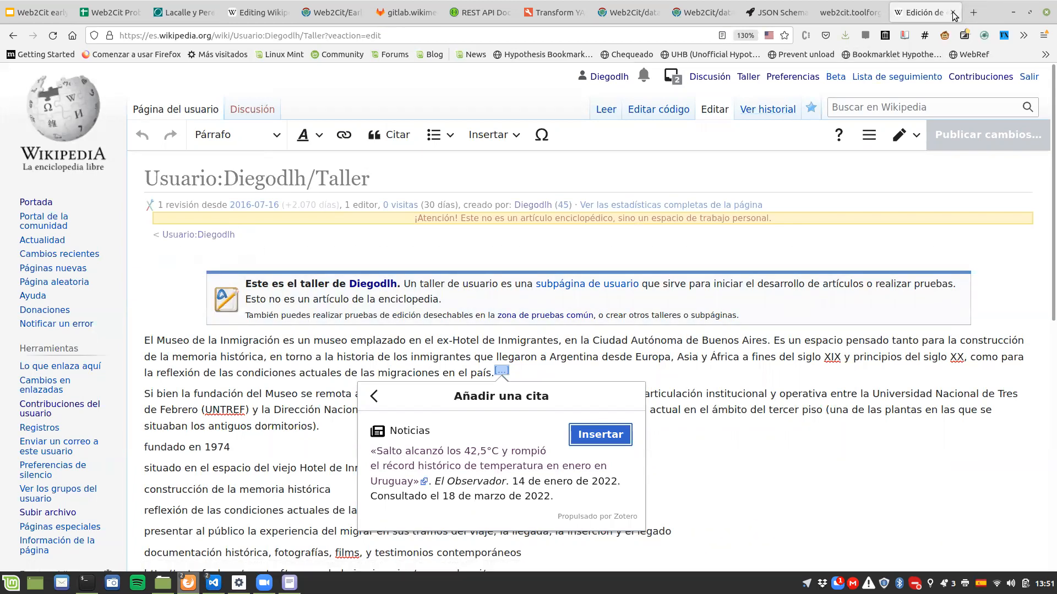
# Step: Close the Spanish Taller page and start a new citation after reference [1] in the English Wikipedia sandbox
pyautogui.hotkey('ctrl', 'w')
pyautogui.click(278, 12)
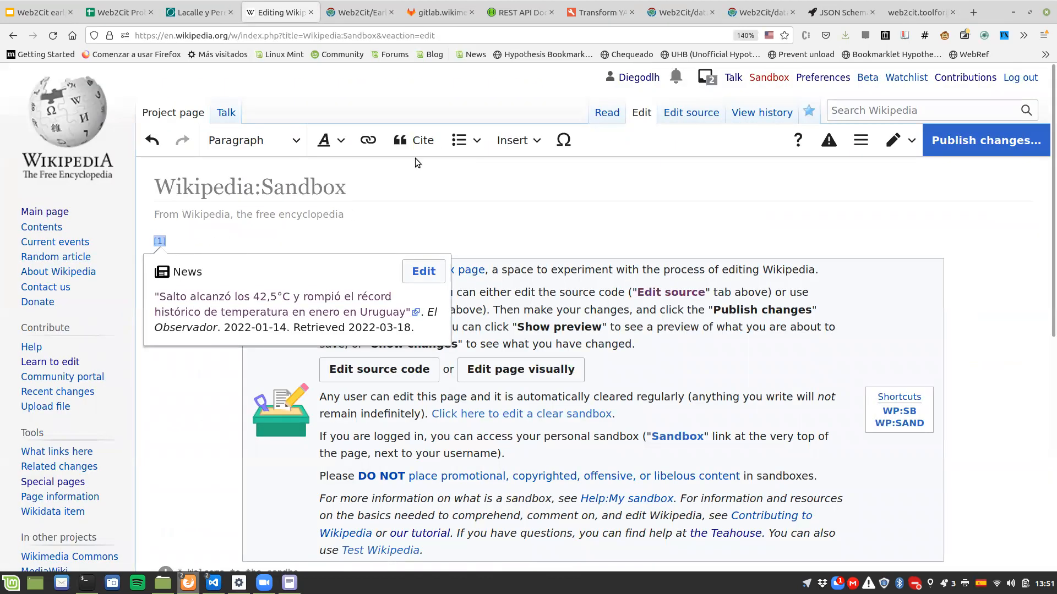
pyautogui.click(414, 142)
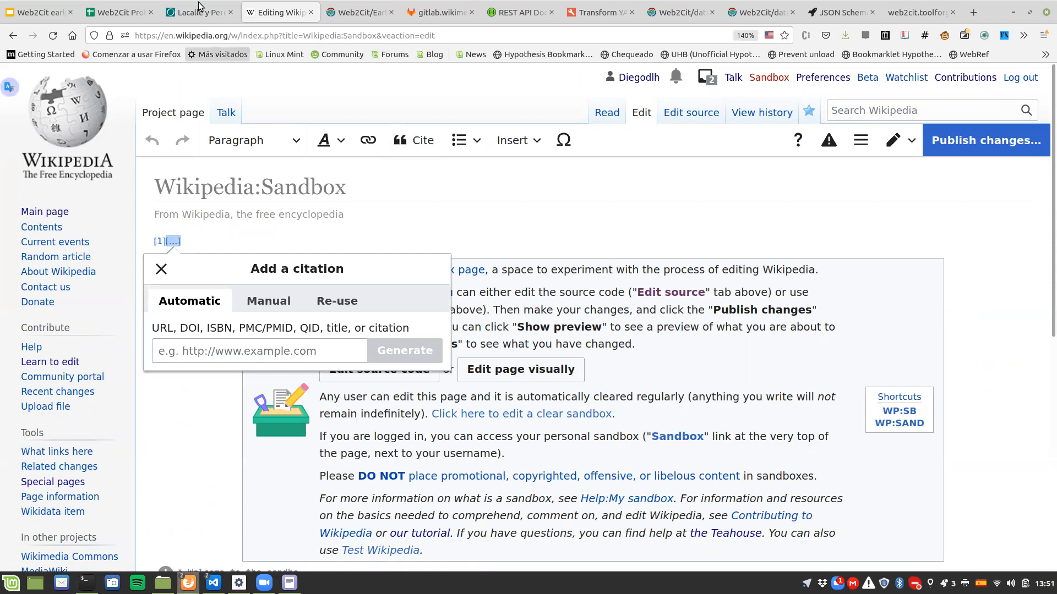
# Step: Copy the URL of El Observador's Lacalle and Pereira article and return to the sandbox
pyautogui.click(187, 17)
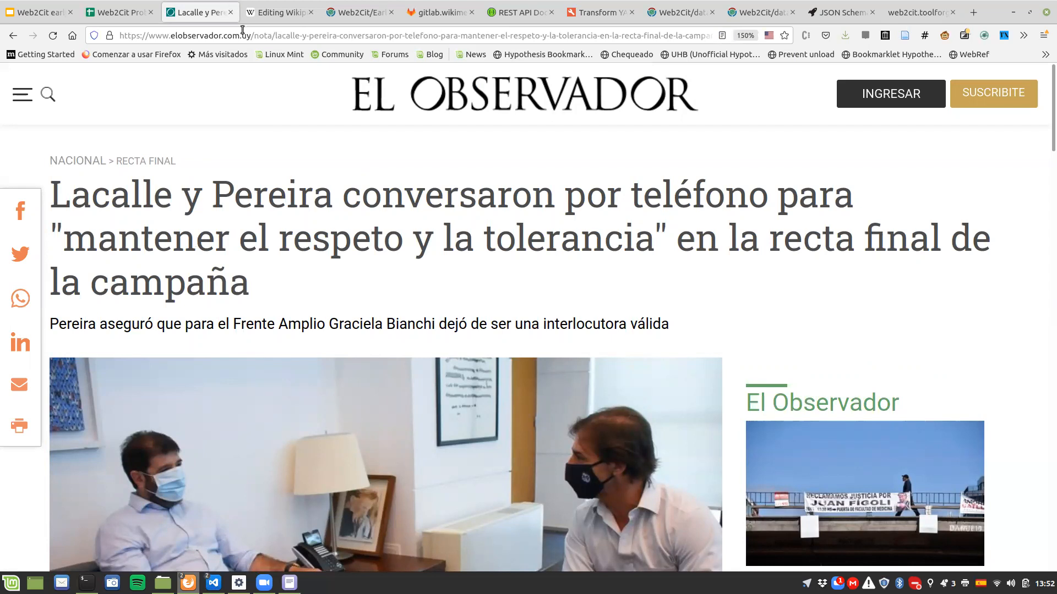
pyautogui.click(243, 33)
pyautogui.click(255, 13)
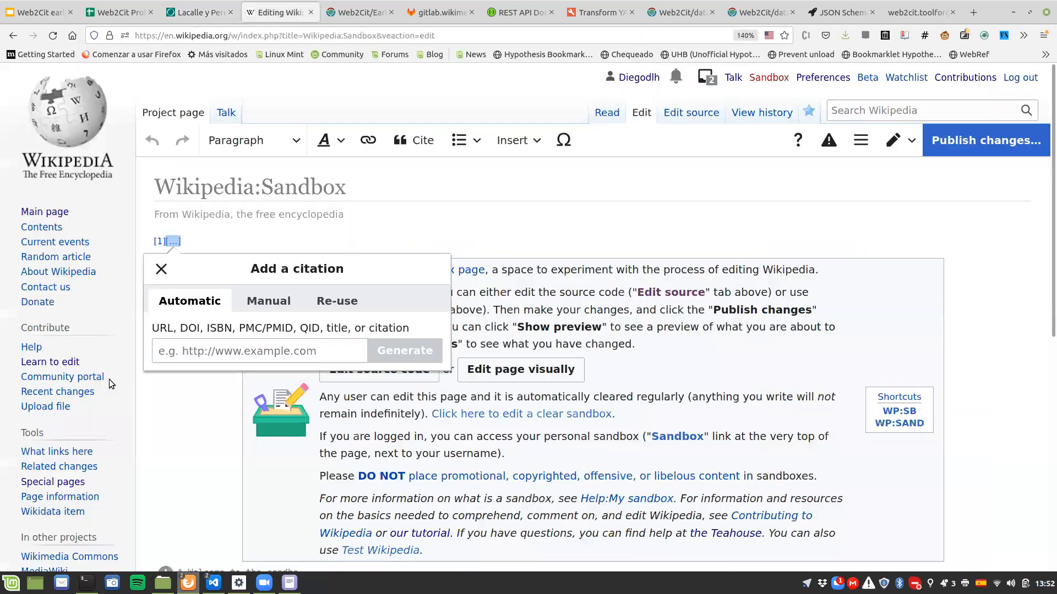
pyautogui.click(164, 358)
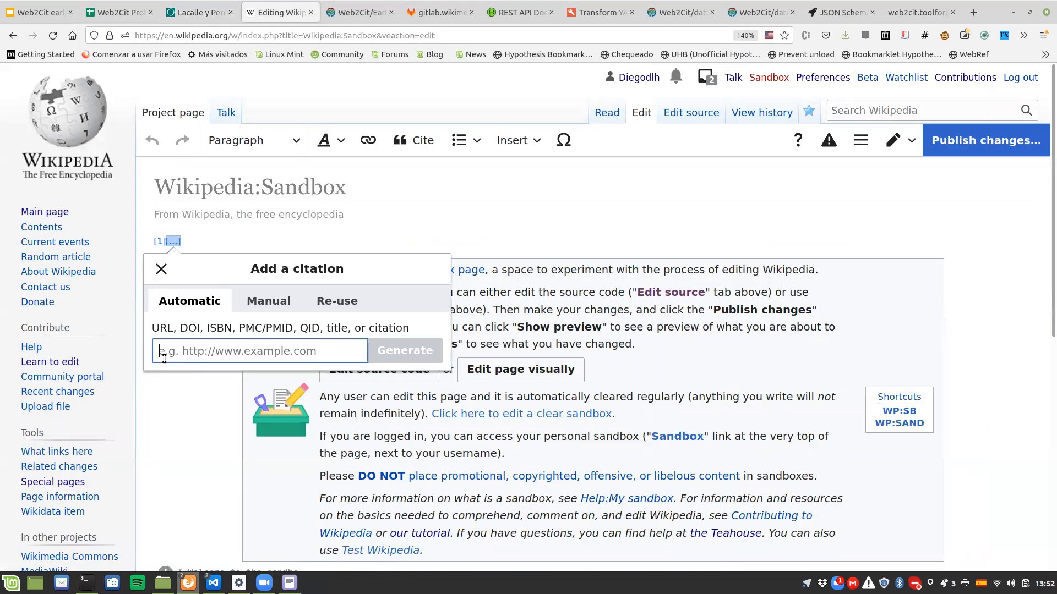
pyautogui.hotkey('ctrl', 'v')
pyautogui.press('Home')
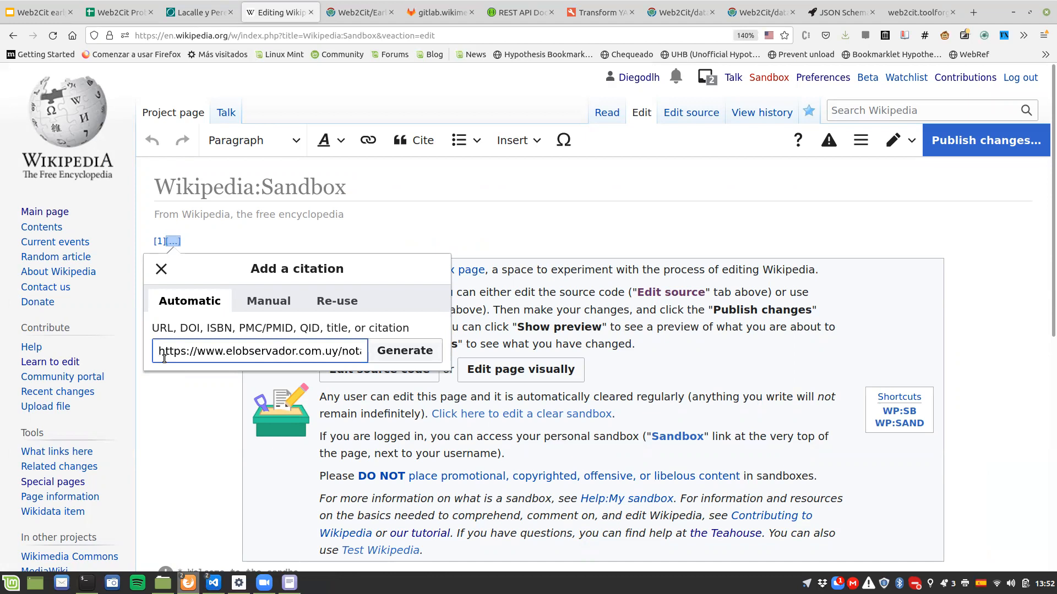
pyautogui.write('https')
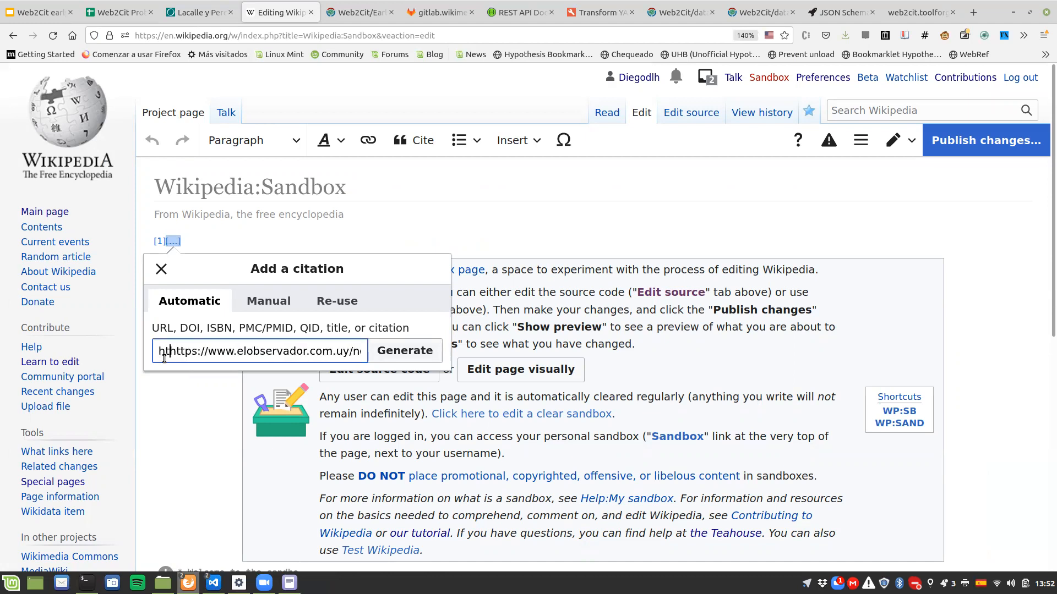
pyautogui.write('://web2cit.')
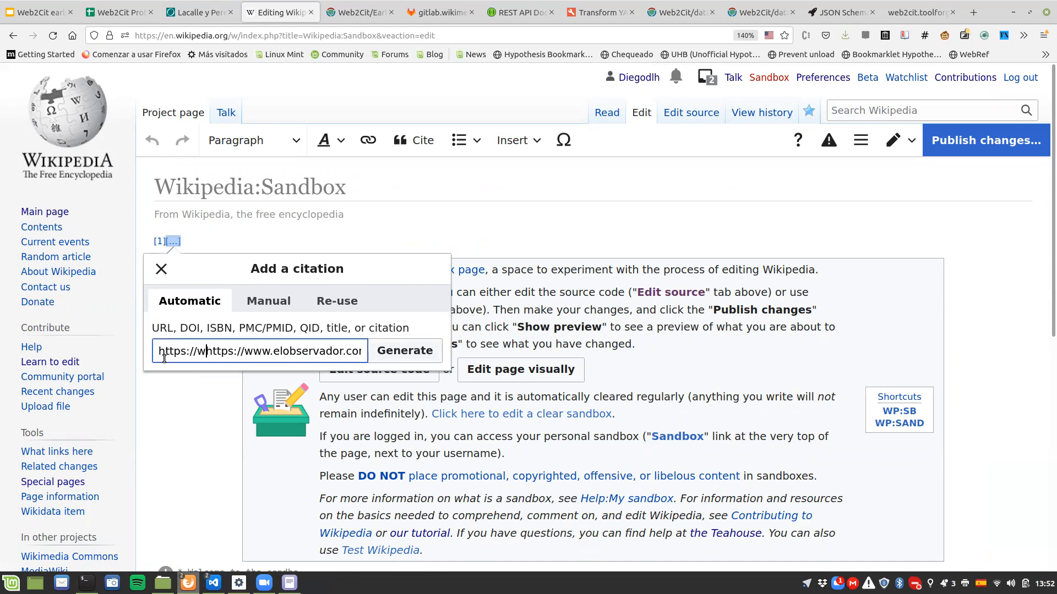
pyautogui.write('toolforge')
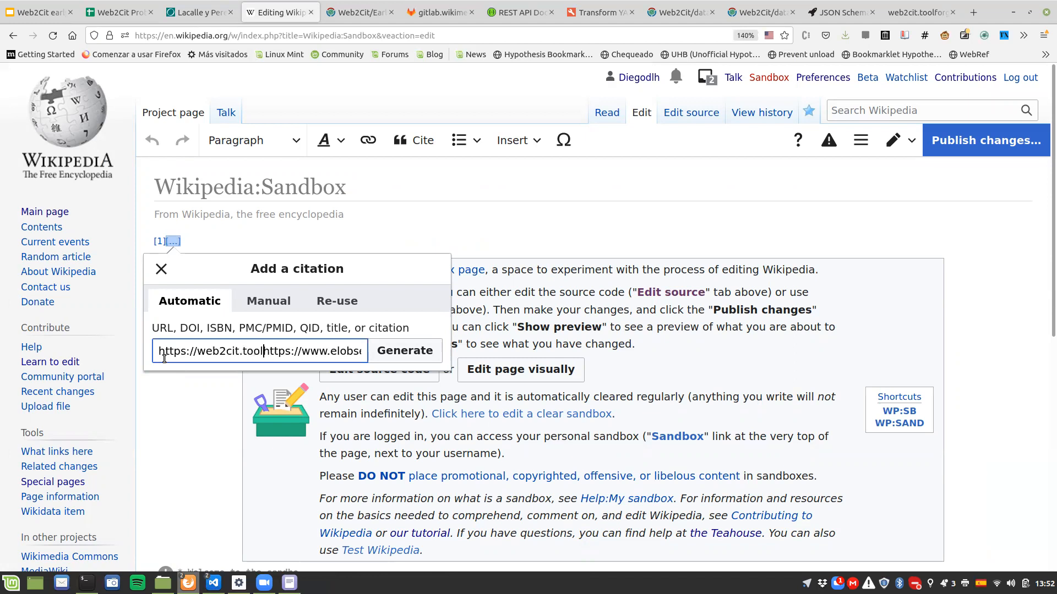
pyautogui.write('.org/')
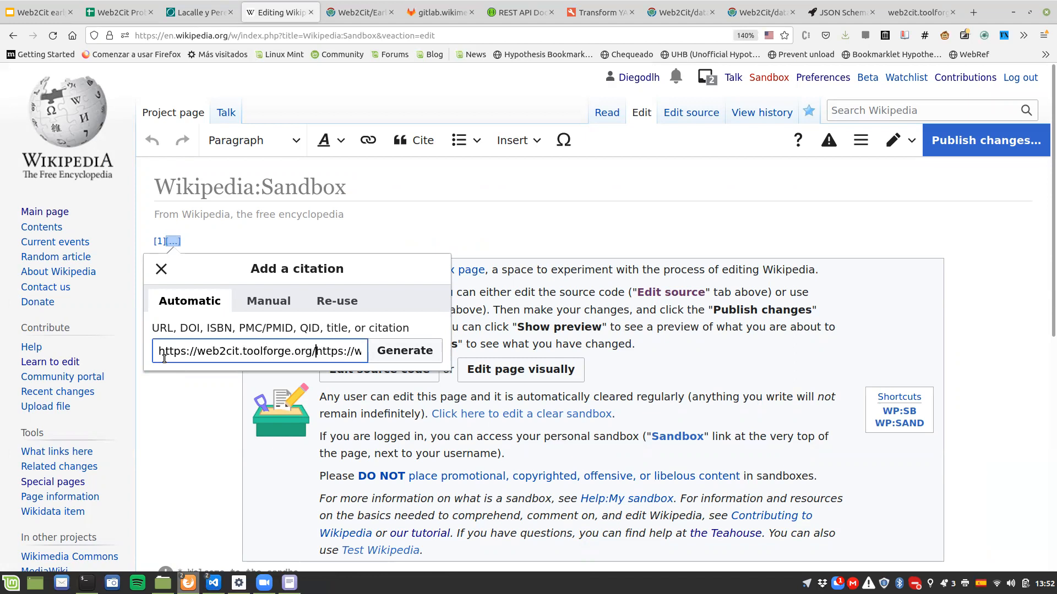
pyautogui.click(409, 355)
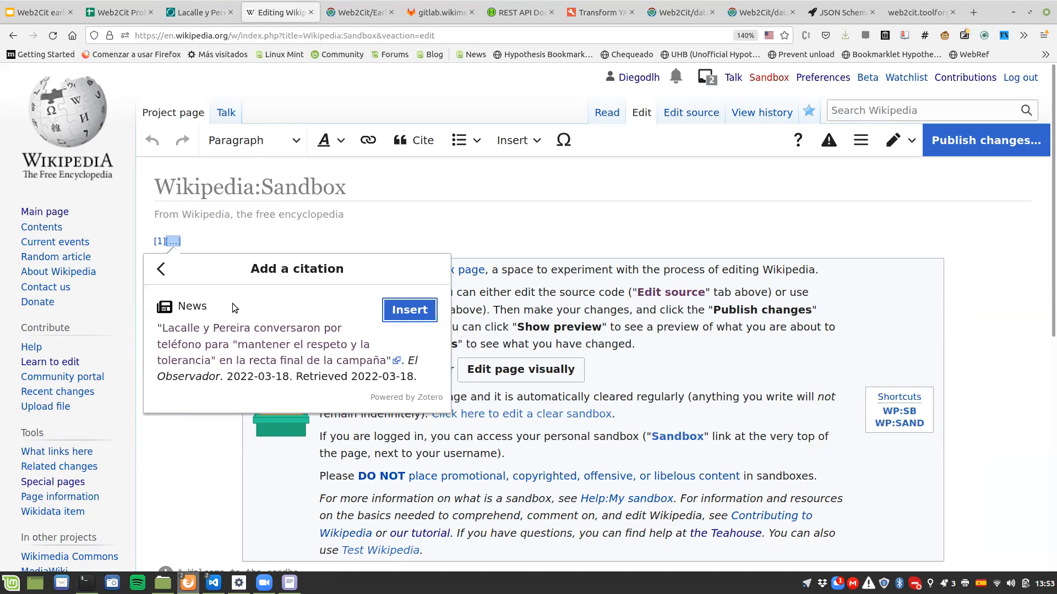
pyautogui.click(410, 310)
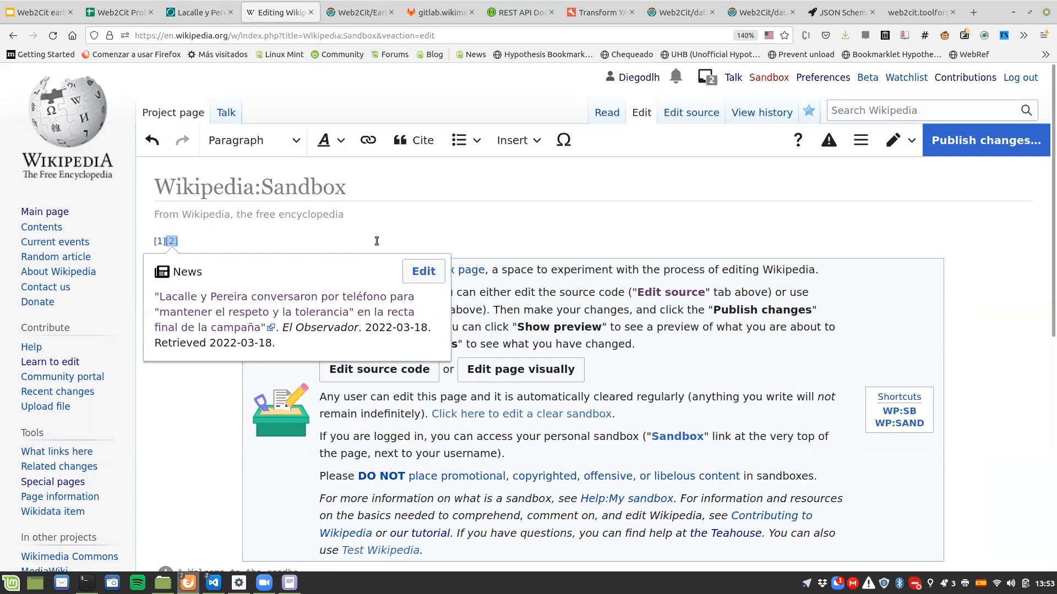
# Step: Return to El Observador's home page and browse its sections down to the Opinión articles
pyautogui.click(196, 10)
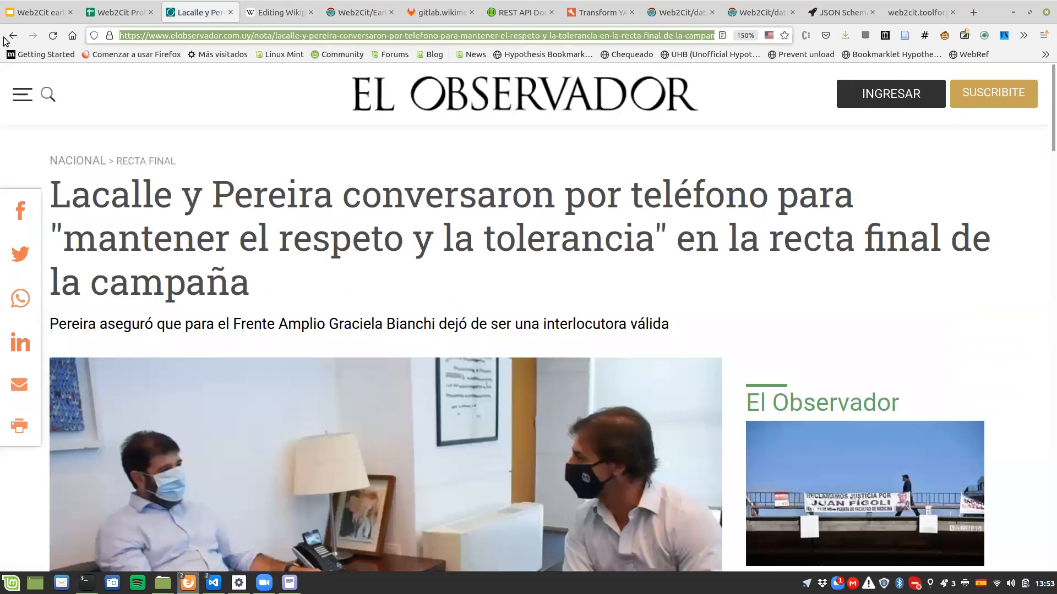
pyautogui.click(5, 38)
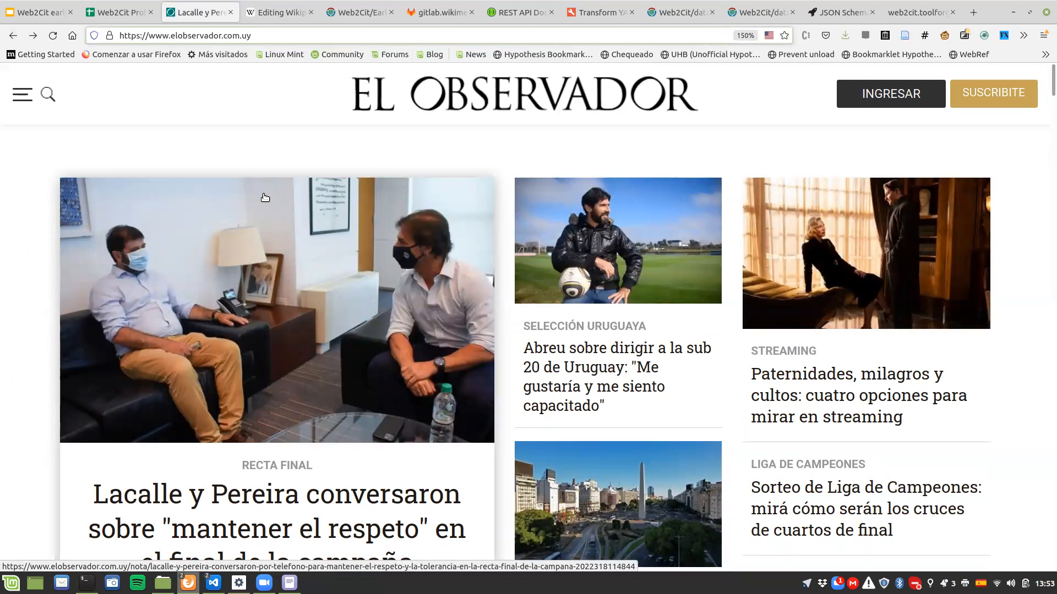
pyautogui.scroll(-4, 264, 197)
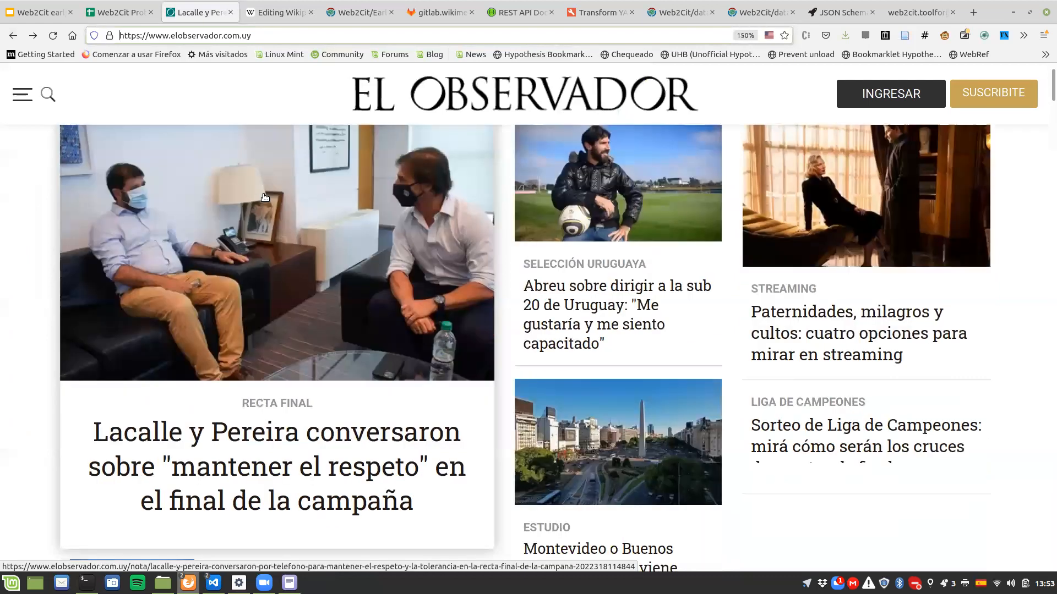
pyautogui.scroll(-6, 263, 197)
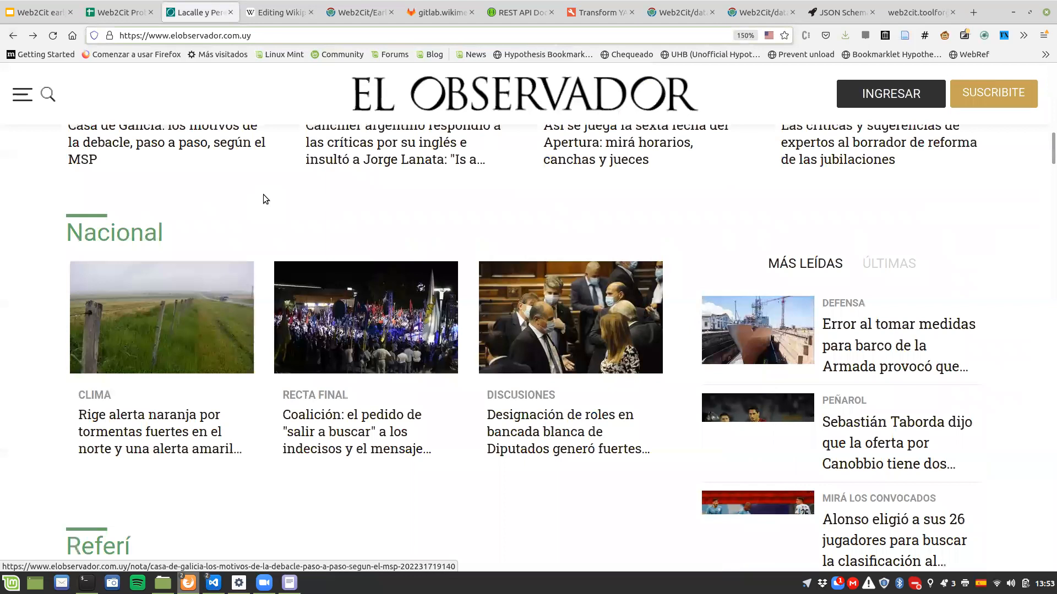
pyautogui.scroll(-15, 263, 197)
pyautogui.scroll(-5, 265, 197)
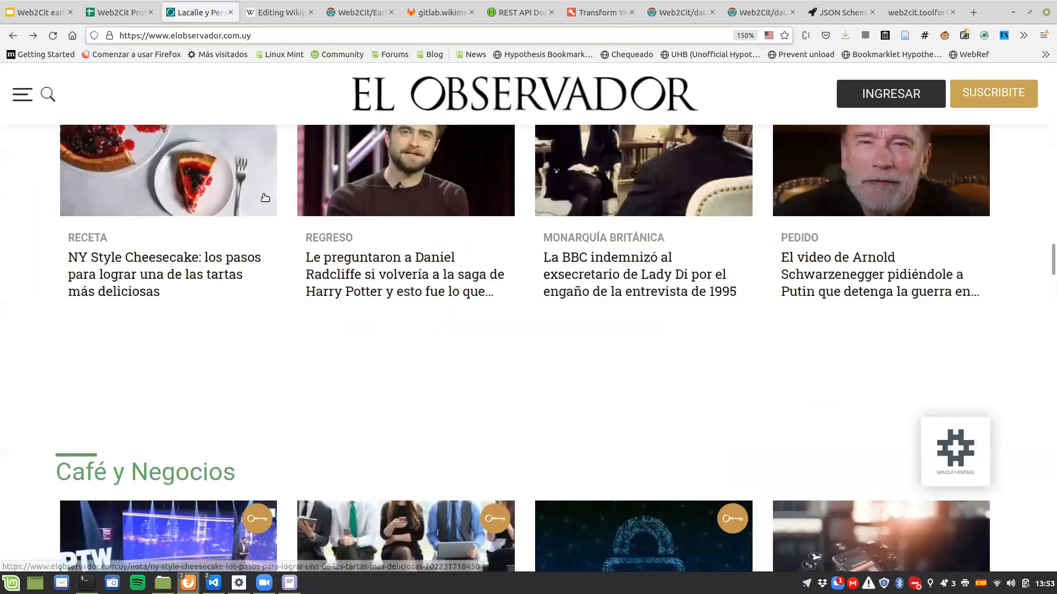
pyautogui.scroll(-8, 263, 194)
pyautogui.scroll(-9, 1050, 295)
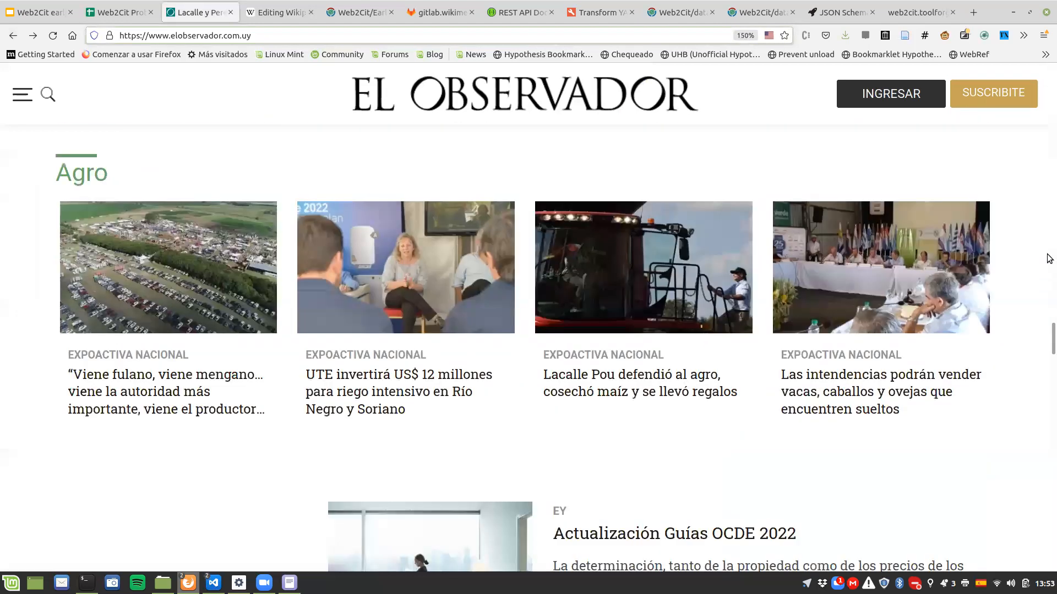
pyautogui.scroll(8, 1049, 256)
pyautogui.scroll(7, 1050, 231)
pyautogui.moveTo(1048, 204); pyautogui.dragTo(1048, 339)
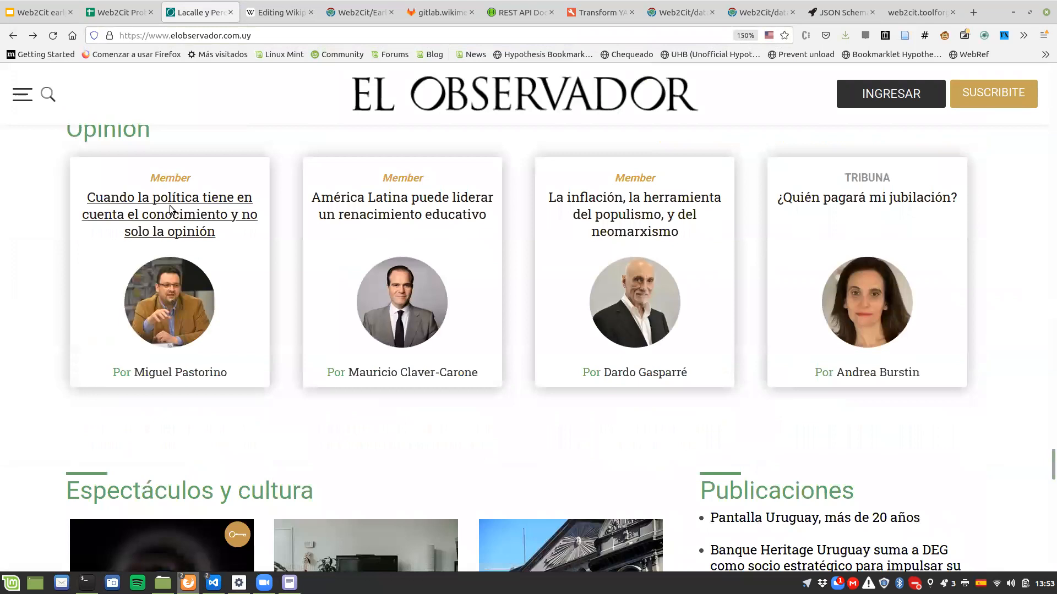
# Step: Open the Opinión article "Cuando la política tiene en cuenta el conocimiento y no solo la opinión", copy its URL and return to the Web2Cit translation page
pyautogui.click(170, 209)
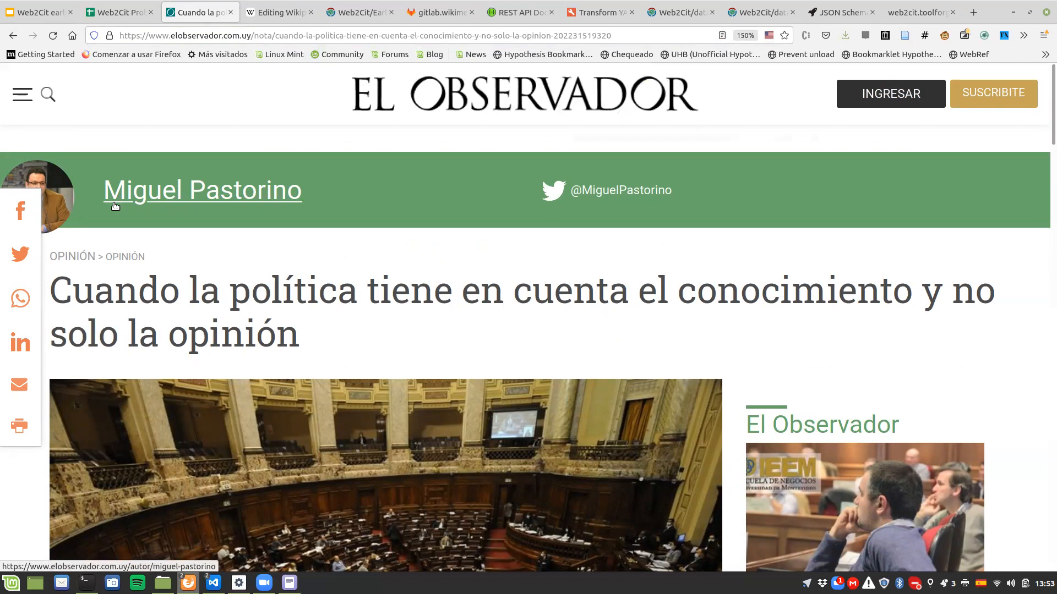
pyautogui.click(158, 35)
pyautogui.hotkey('ctrl', 'c')
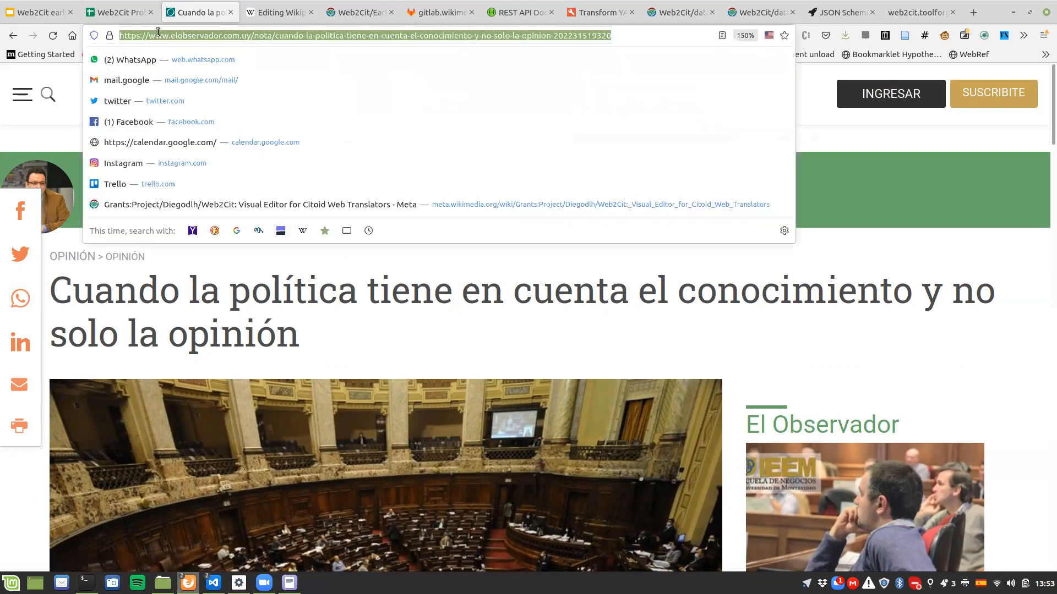
pyautogui.click(902, 11)
pyautogui.click(237, 36)
pyautogui.click(238, 36)
pyautogui.hotkey('shift', 'End')
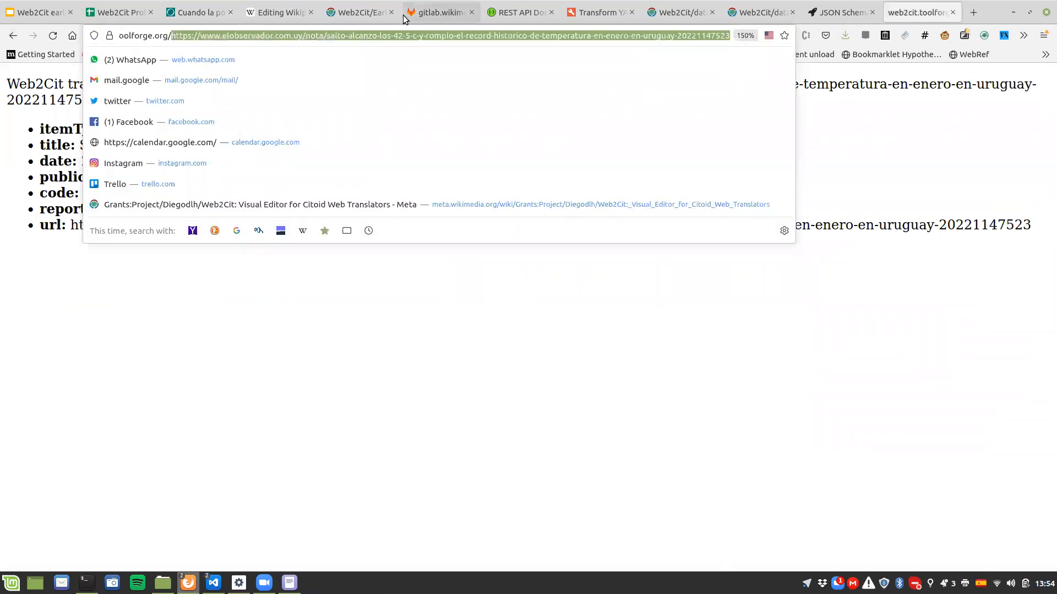
pyautogui.press('Delete')
pyautogui.hotkey('ctrl', 'v')
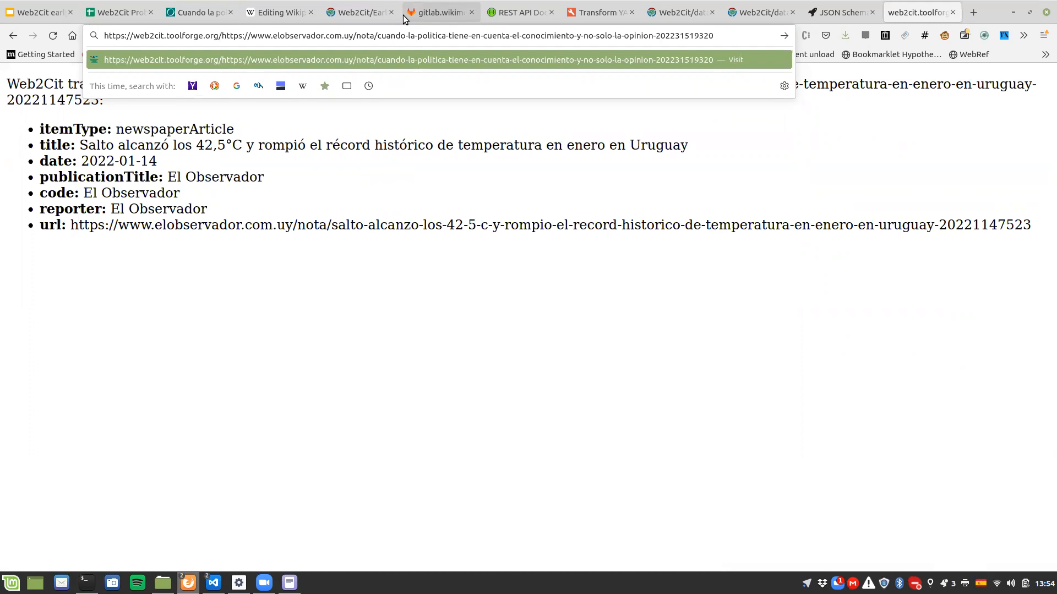
pyautogui.press('Return')
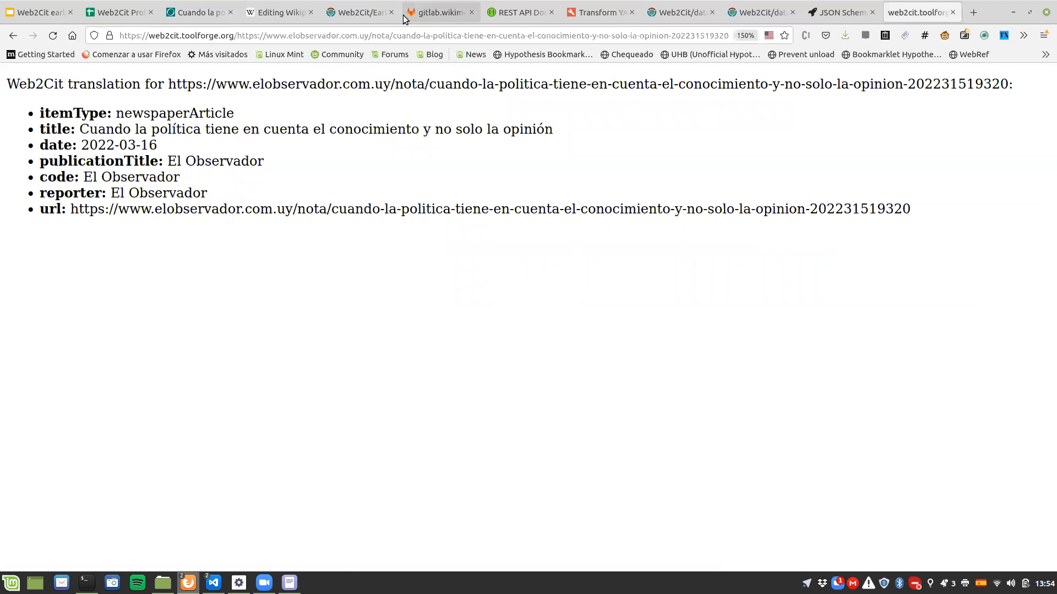
pyautogui.moveTo(116, 113); pyautogui.dragTo(236, 113)
pyautogui.click(236, 112)
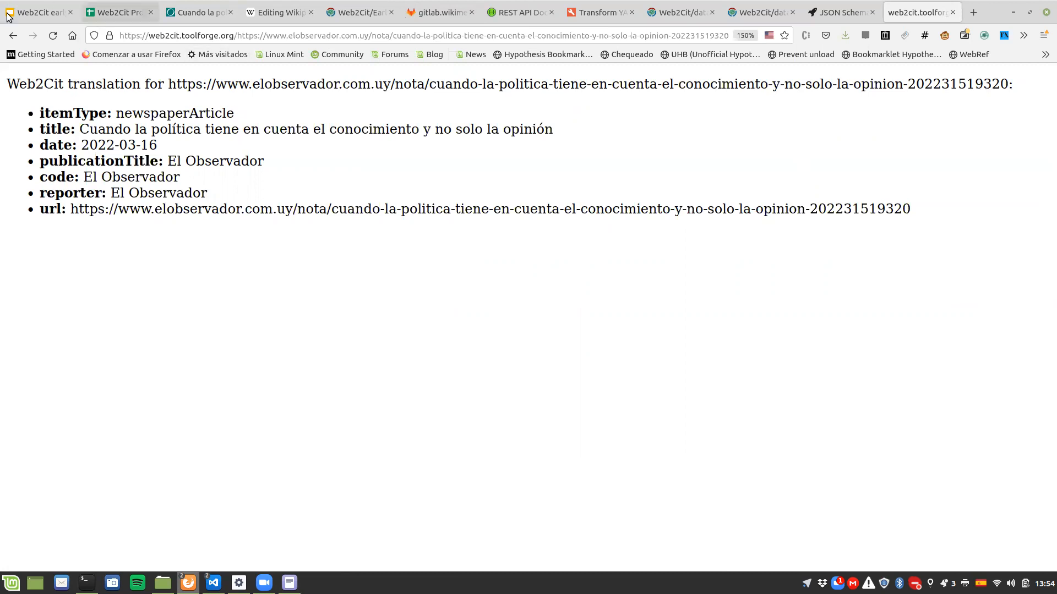
# Step: Return to the Proposed workflow slide of the "Web2Cit early adopters" presentation in Google Slides
pyautogui.moveTo(1, 0)
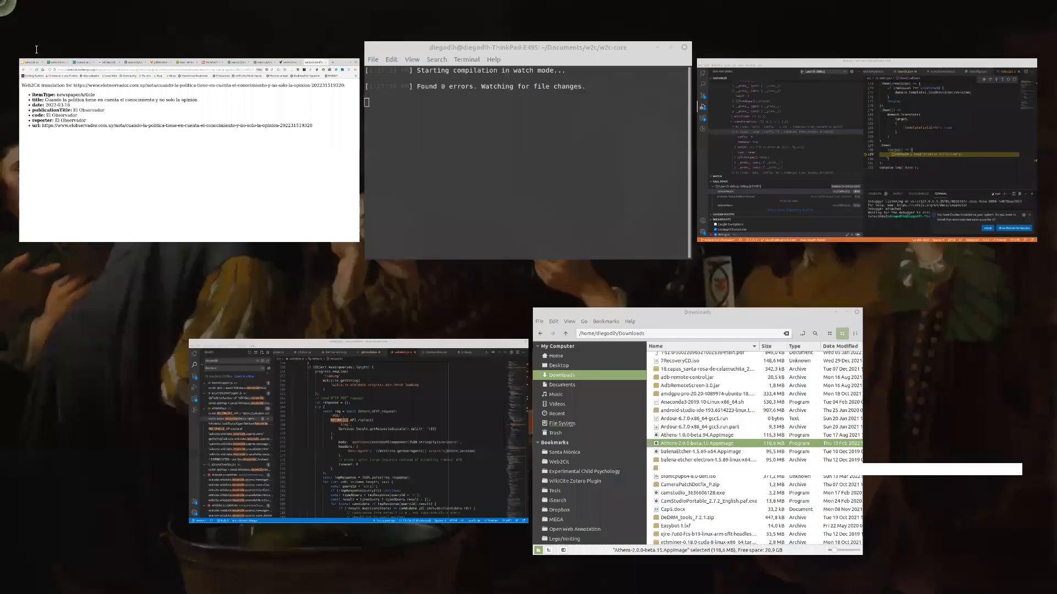
pyautogui.click(171, 200)
pyautogui.hotkey('ctrl', 'Tab')
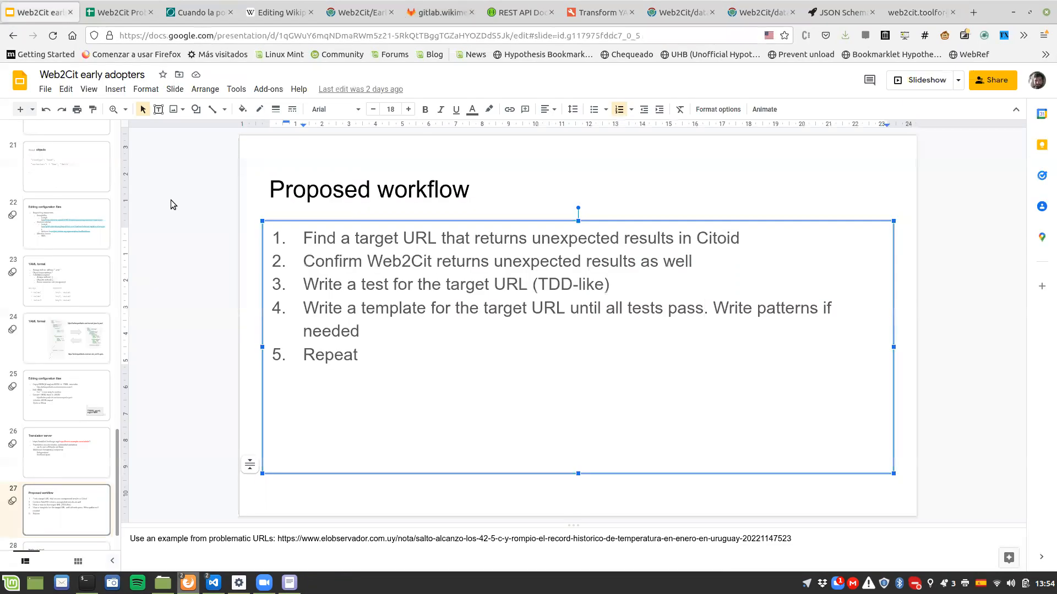